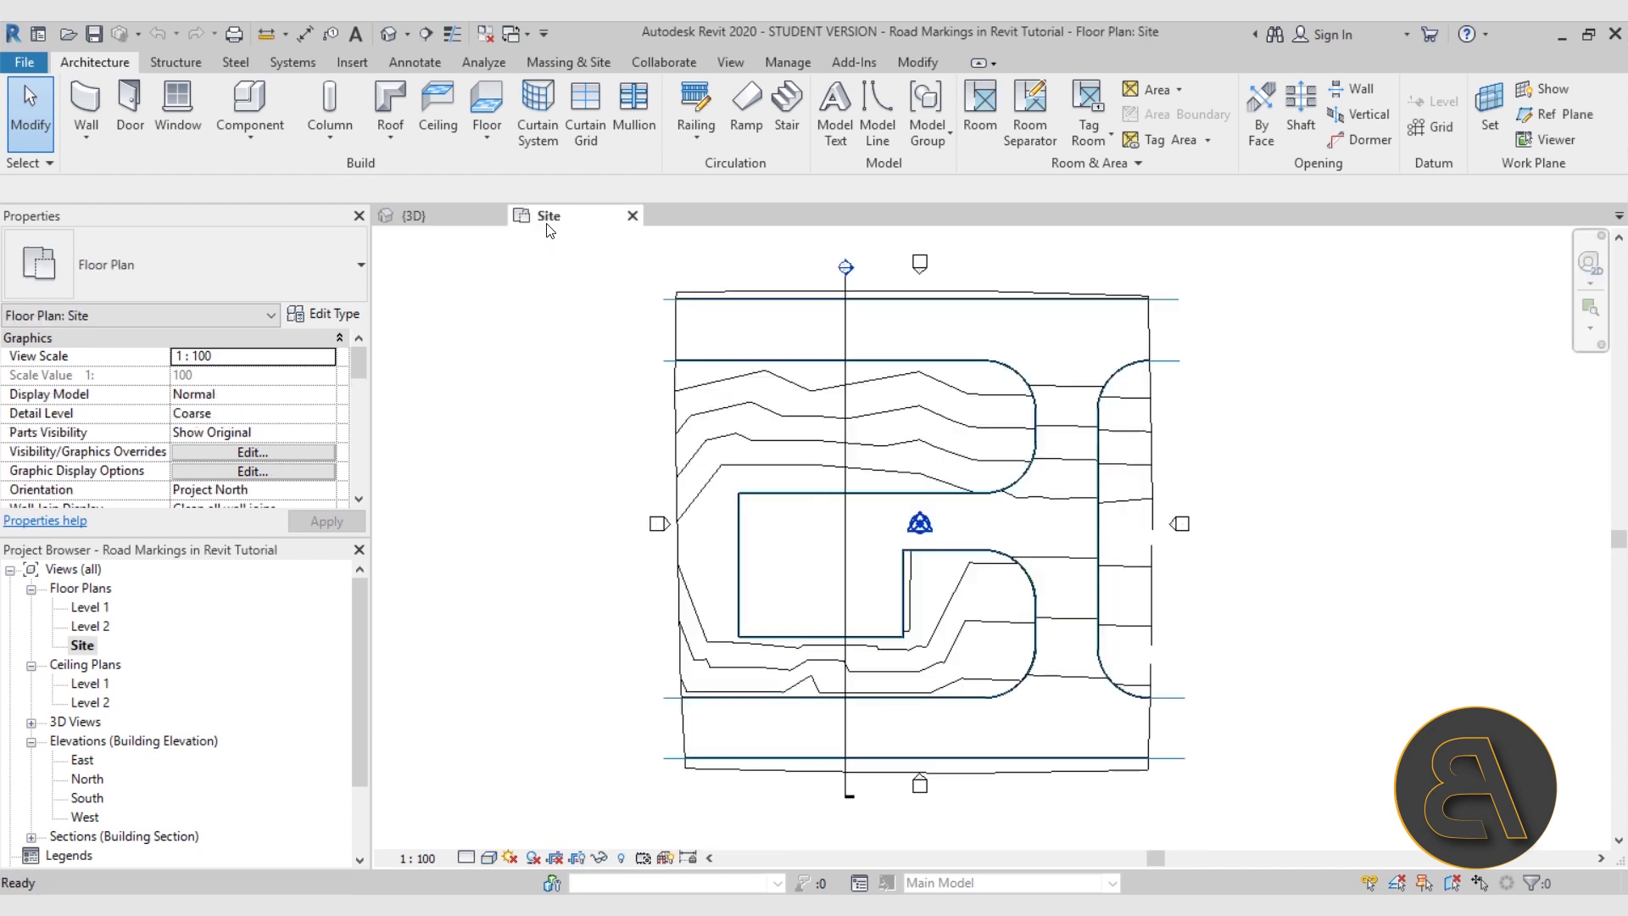
- Start placing a component and choose the M_Parking Space type 4800 x 2400mm - 90 deg
{"action": "middle_click_drag", "start_coordinate": [604, 469], "coordinate": [551, 490]}
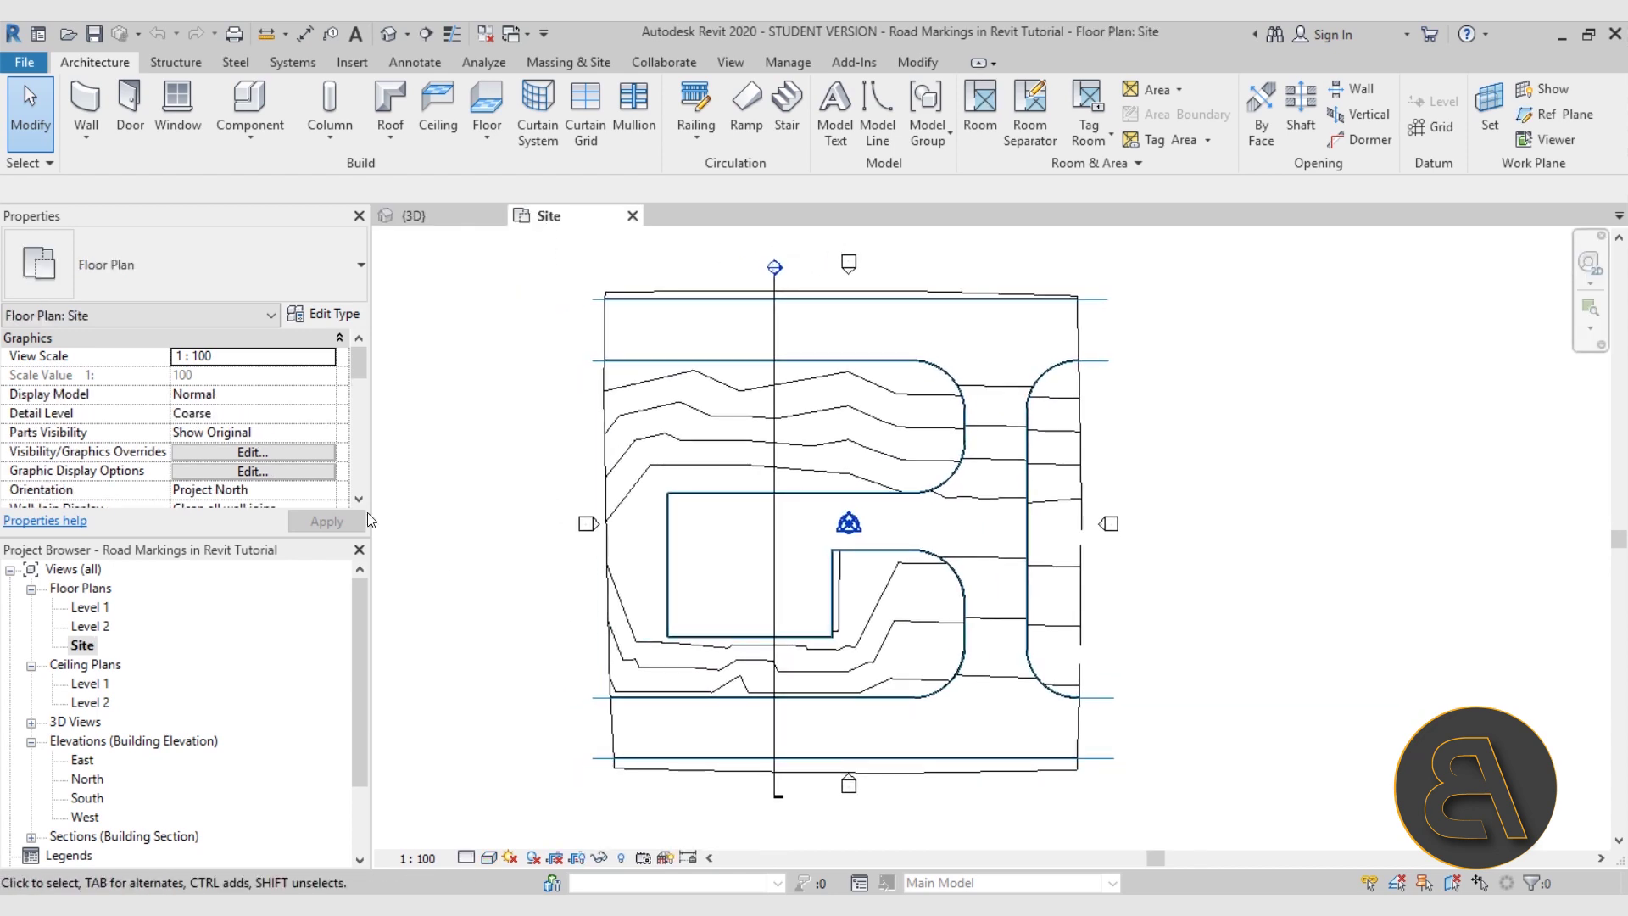
{"action": "scroll", "coordinate": [516, 651], "scroll_direction": "down", "scroll_amount": 2}
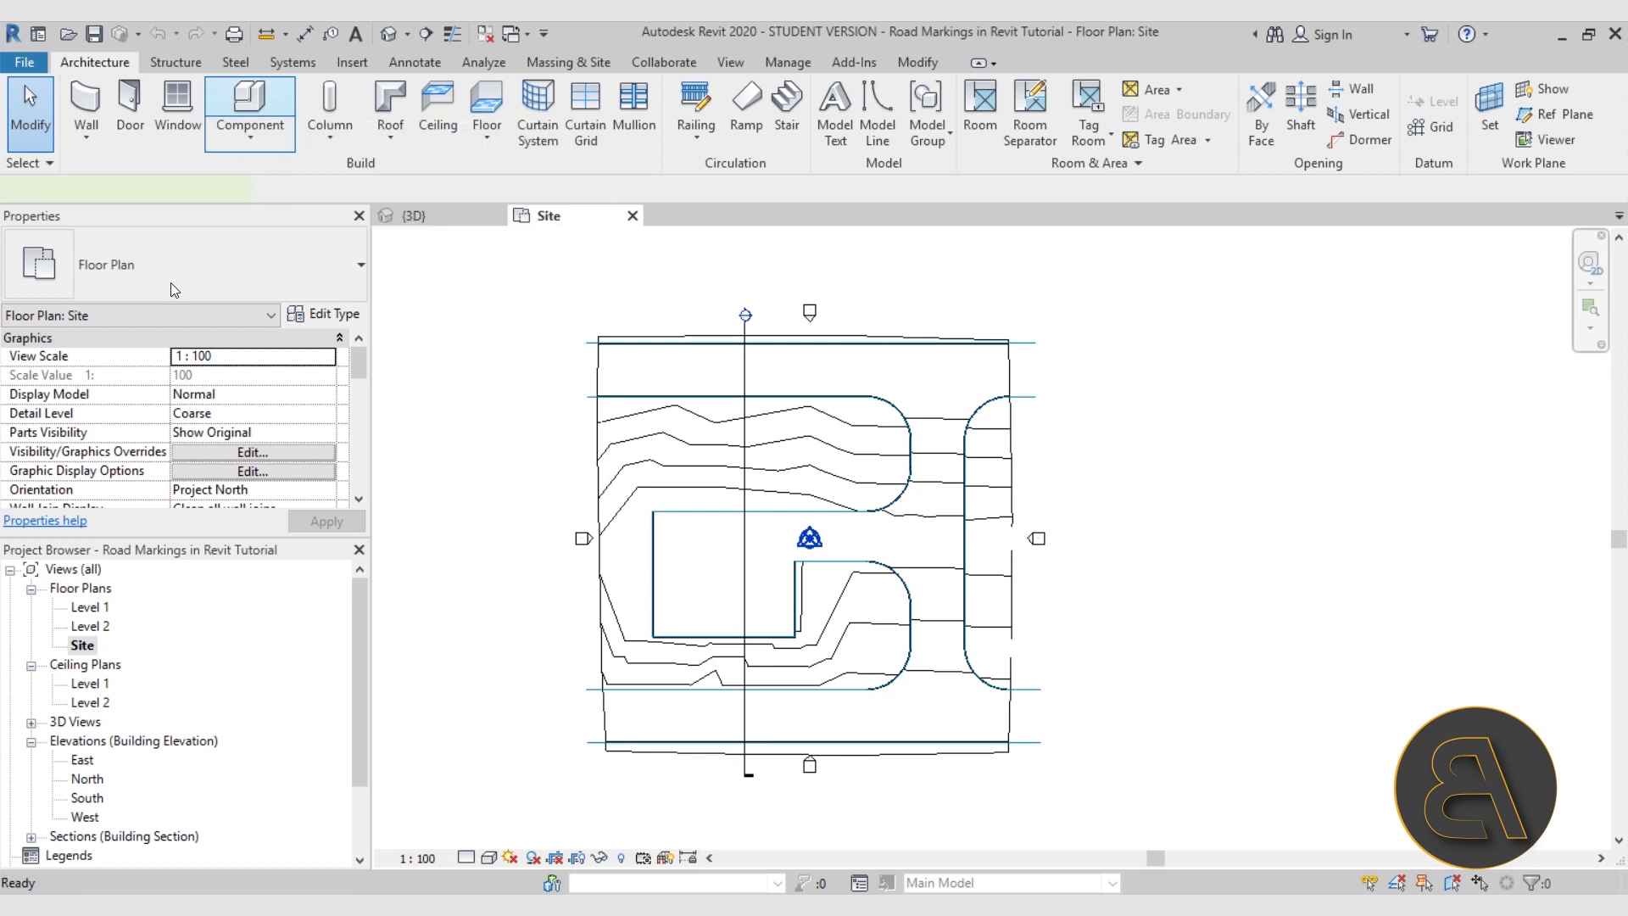
{"action": "left_click", "coordinate": [309, 265]}
{"action": "scroll", "coordinate": [194, 505], "scroll_direction": "down", "scroll_amount": 5}
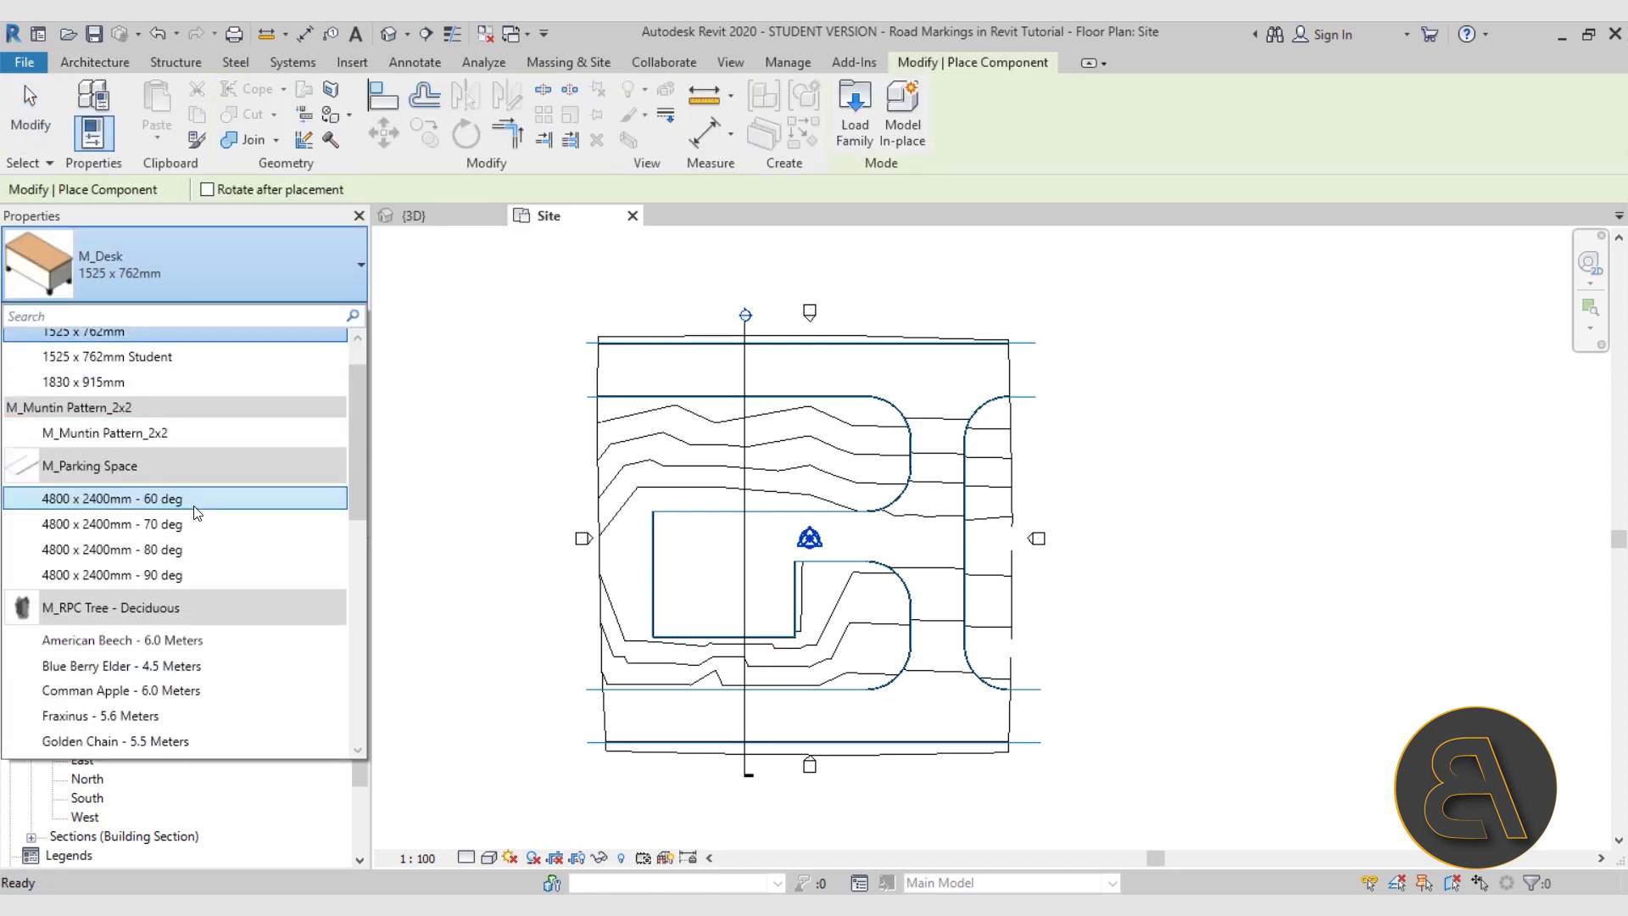
{"action": "scroll", "coordinate": [199, 501], "scroll_direction": "down", "scroll_amount": 7}
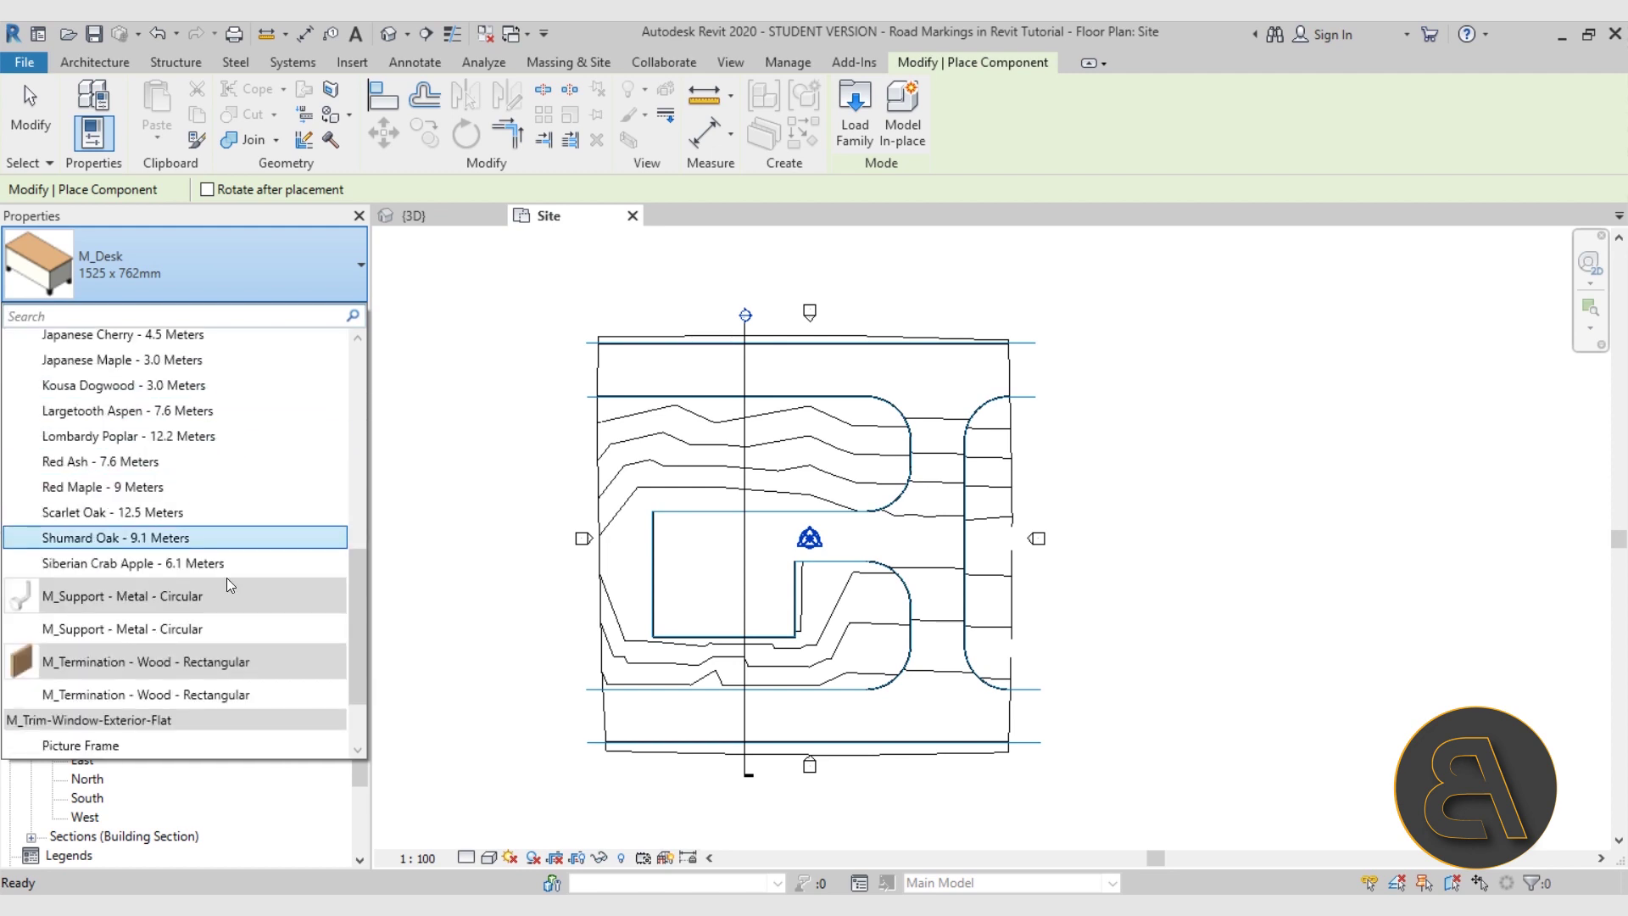
{"action": "scroll", "coordinate": [229, 585], "scroll_direction": "up", "scroll_amount": 9}
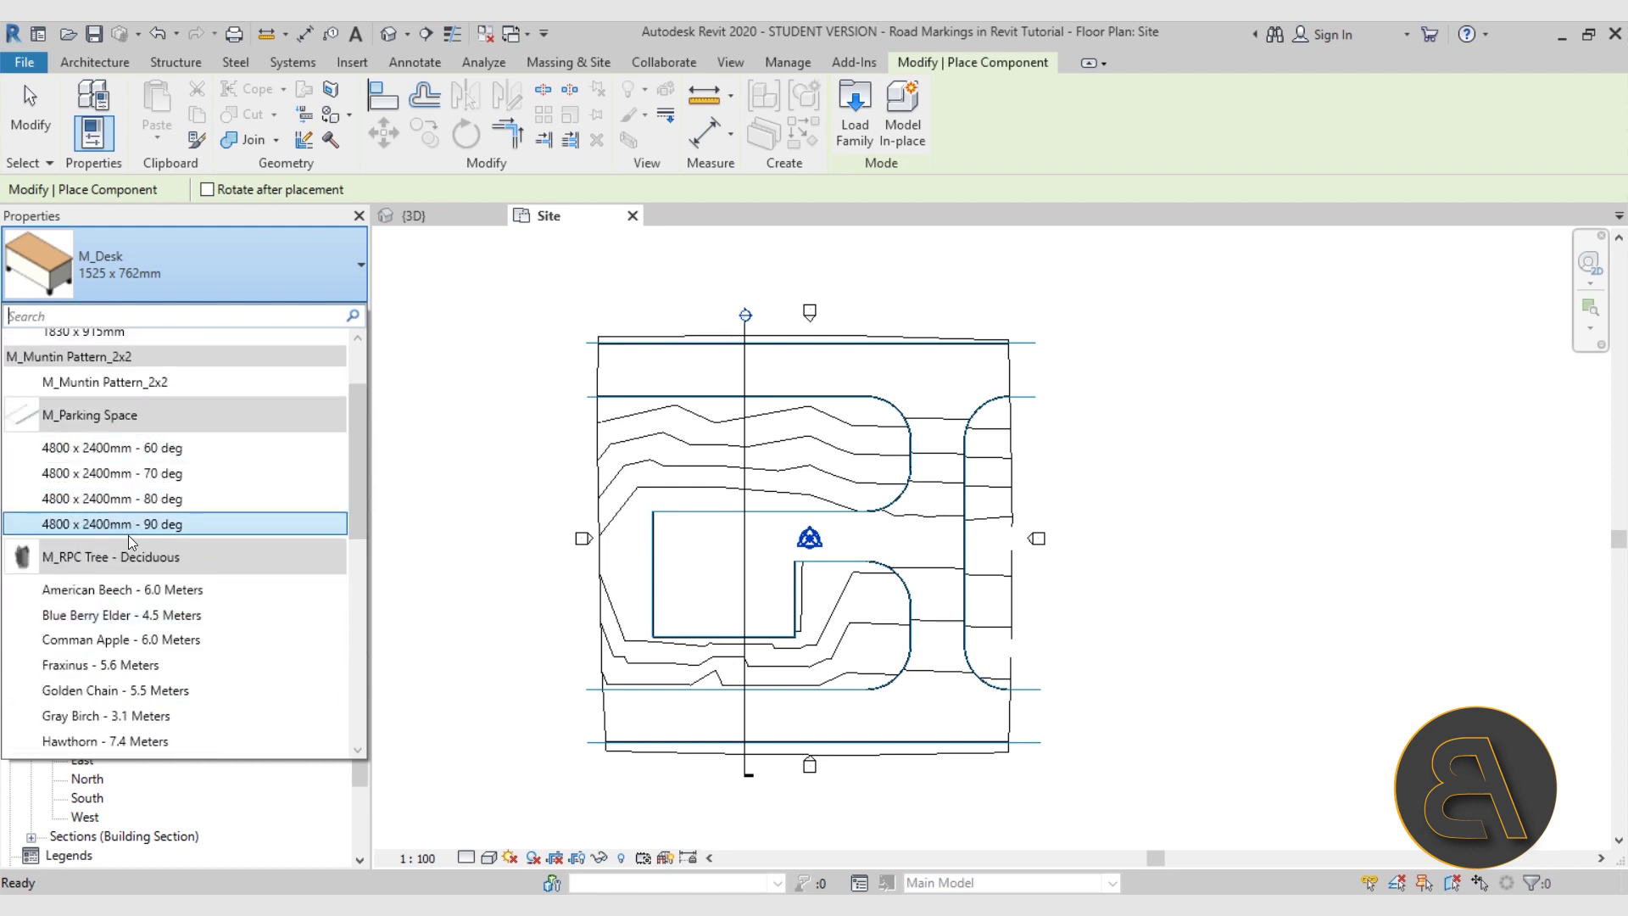
{"action": "mouse_move", "coordinate": [56, 530]}
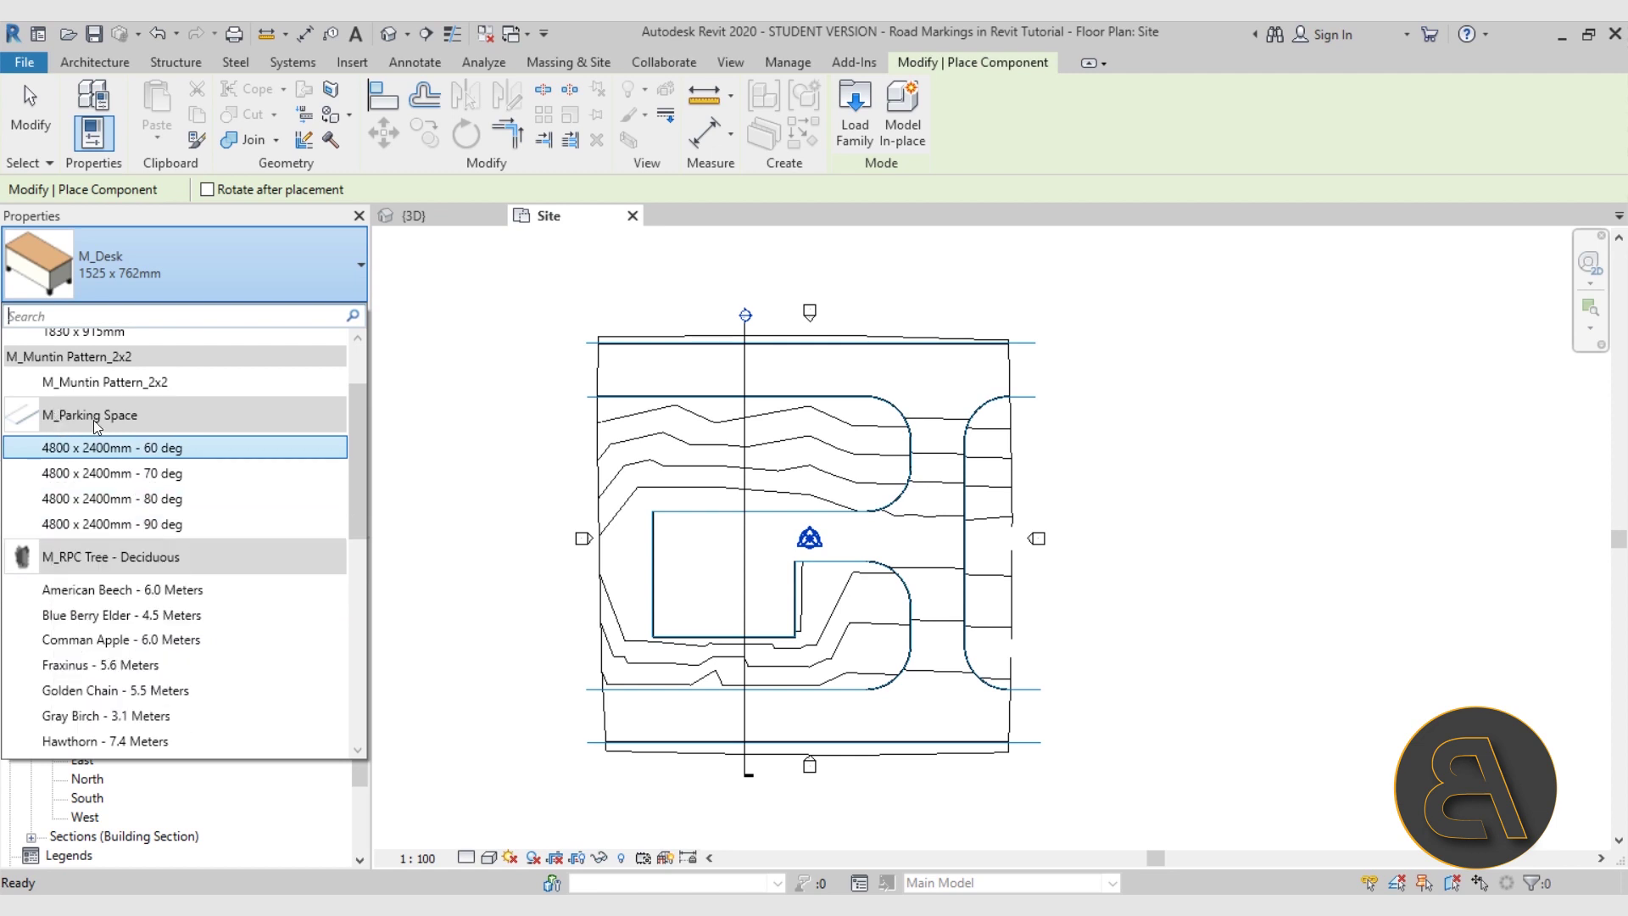
{"action": "left_click", "coordinate": [94, 527]}
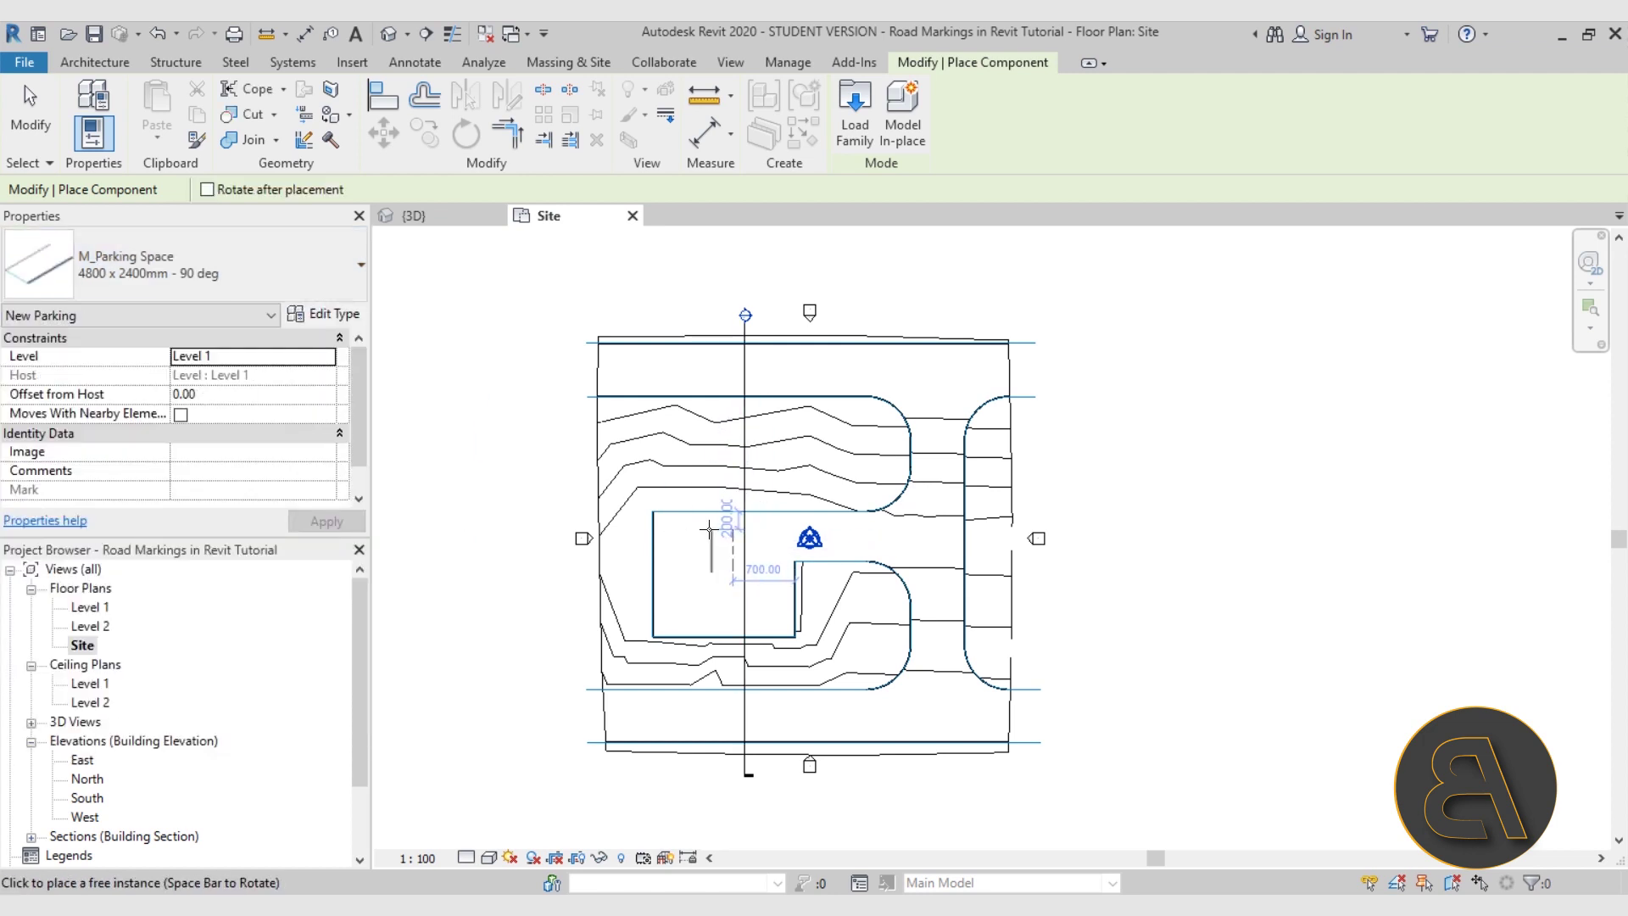
- Rotate the parking space to run horizontally and place it against the left curb in the parking lot's upper-left corner
{"action": "scroll", "coordinate": [710, 529], "scroll_direction": "up", "scroll_amount": 4}
{"action": "scroll", "coordinate": [675, 548], "scroll_direction": "up", "scroll_amount": 4}
{"action": "middle_click_drag", "start_coordinate": [675, 548], "coordinate": [705, 492]}
{"action": "scroll", "coordinate": [705, 492], "scroll_direction": "down", "scroll_amount": 2}
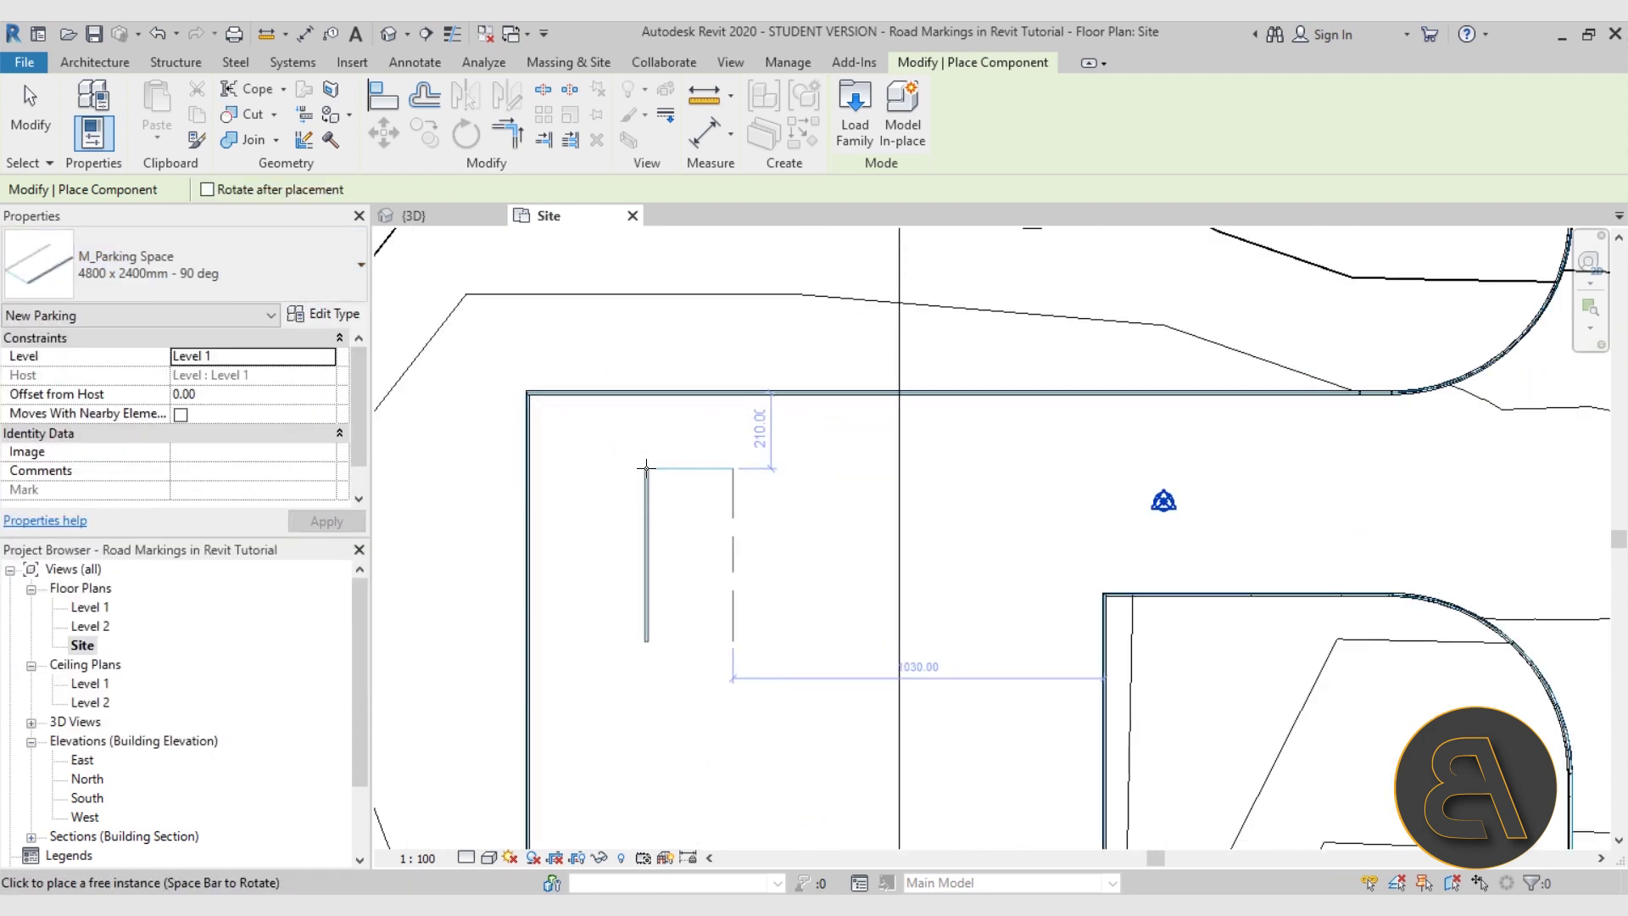
{"action": "scroll", "coordinate": [628, 458], "scroll_direction": "down", "scroll_amount": 3}
{"action": "scroll", "coordinate": [611, 475], "scroll_direction": "up", "scroll_amount": 3}
{"action": "key", "text": "space"}
{"action": "scroll", "coordinate": [471, 450], "scroll_direction": "up", "scroll_amount": 3}
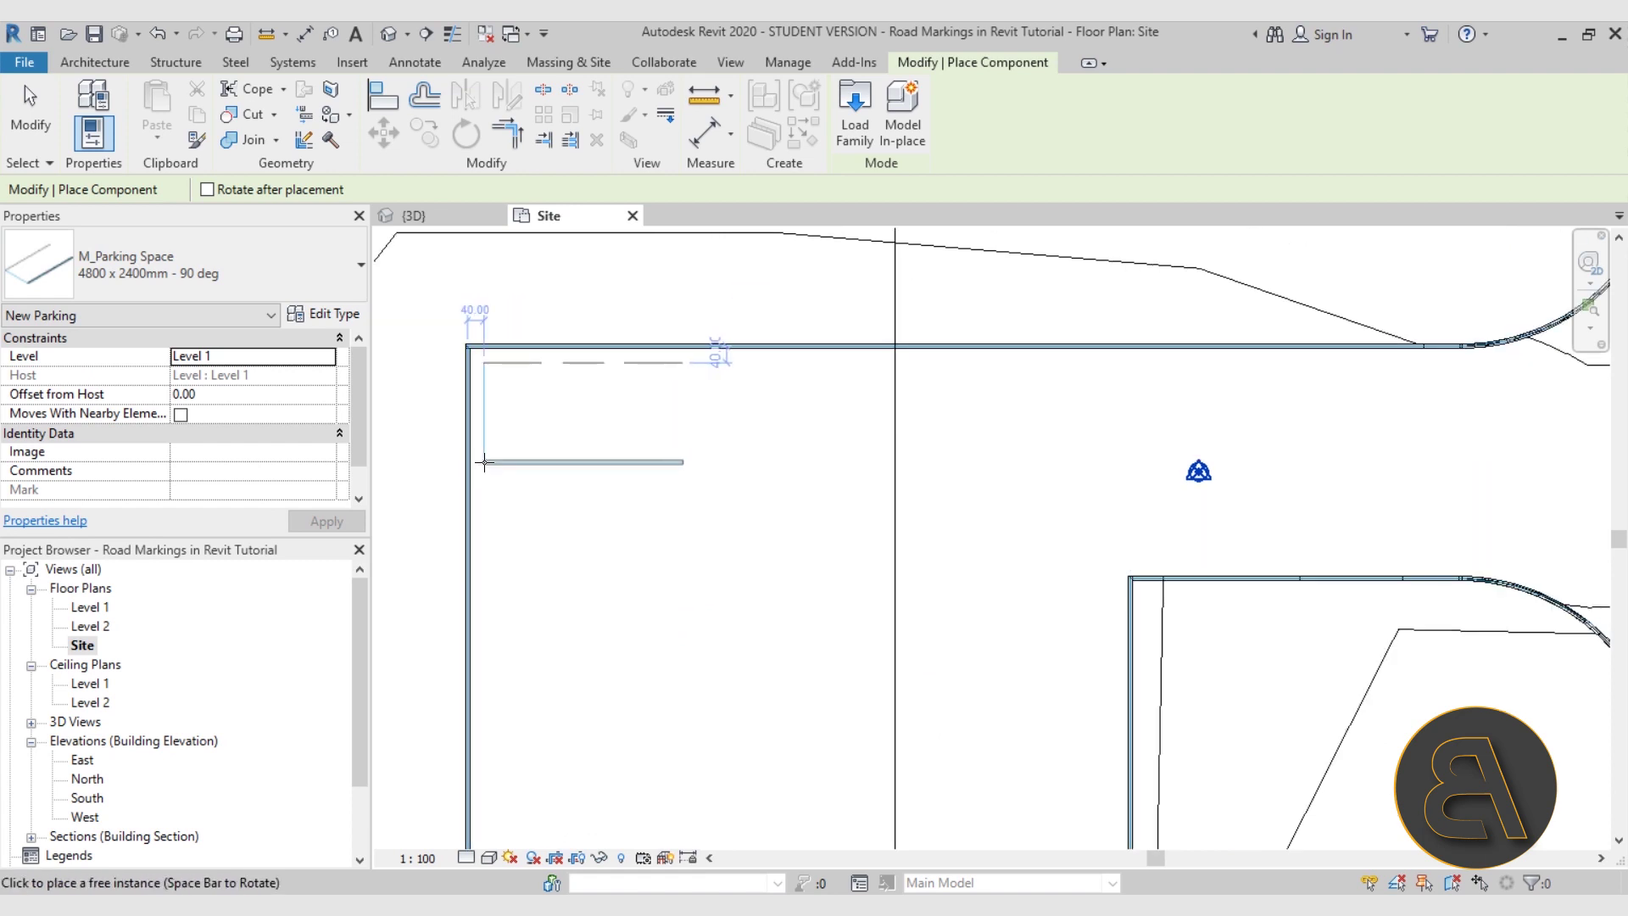
{"action": "scroll", "coordinate": [471, 453], "scroll_direction": "up", "scroll_amount": 2}
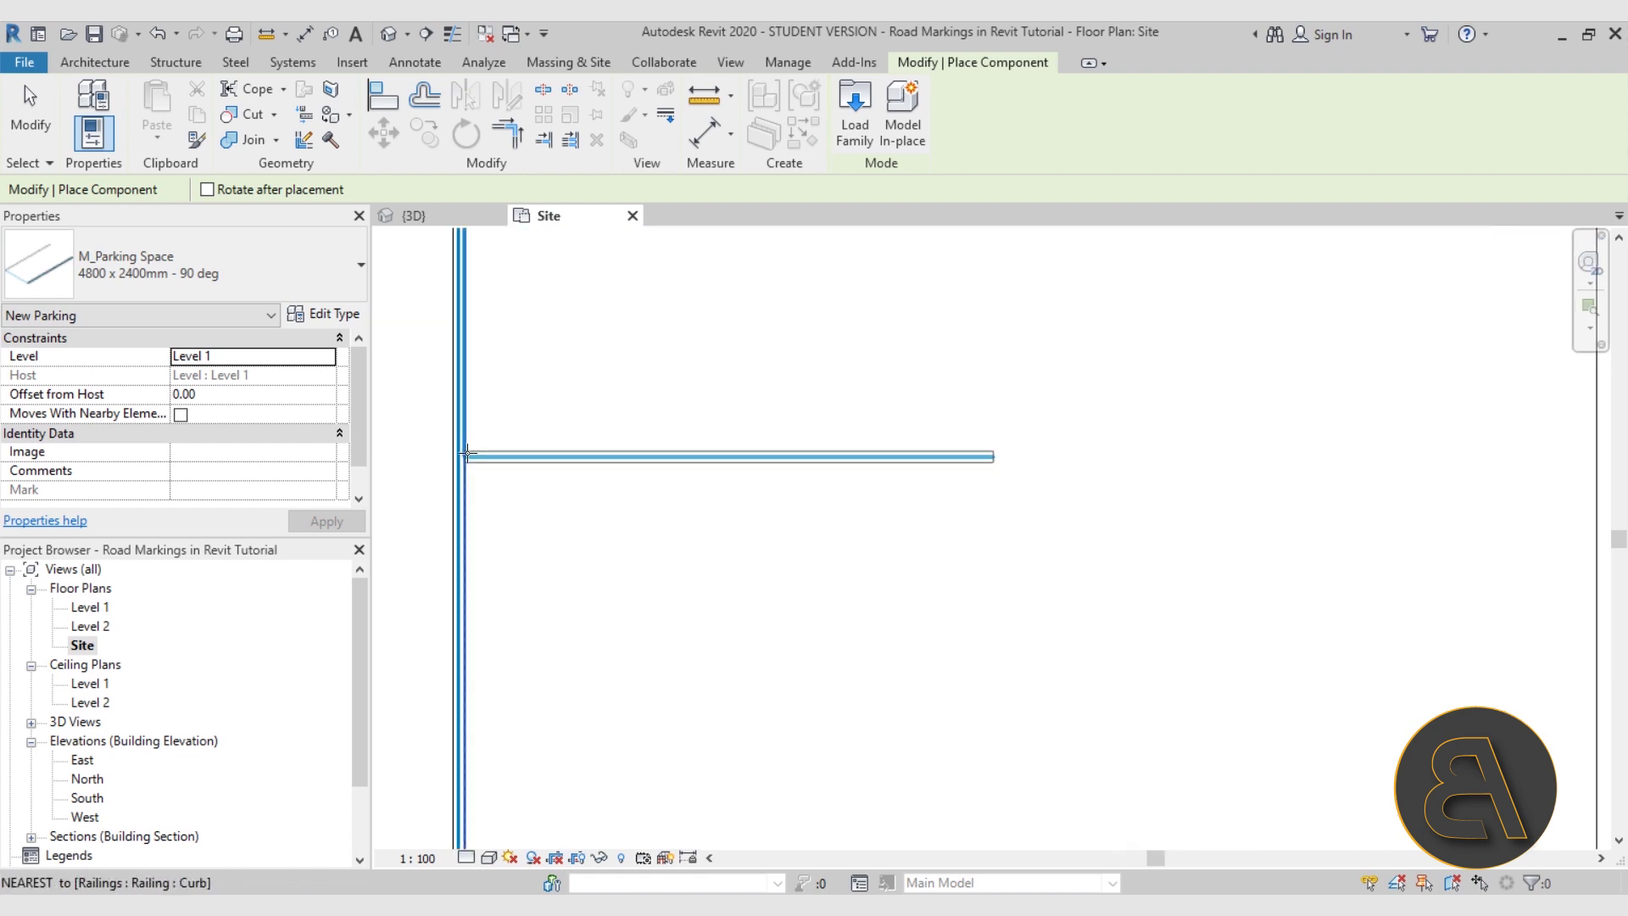
{"action": "scroll", "coordinate": [467, 454], "scroll_direction": "down", "scroll_amount": 2}
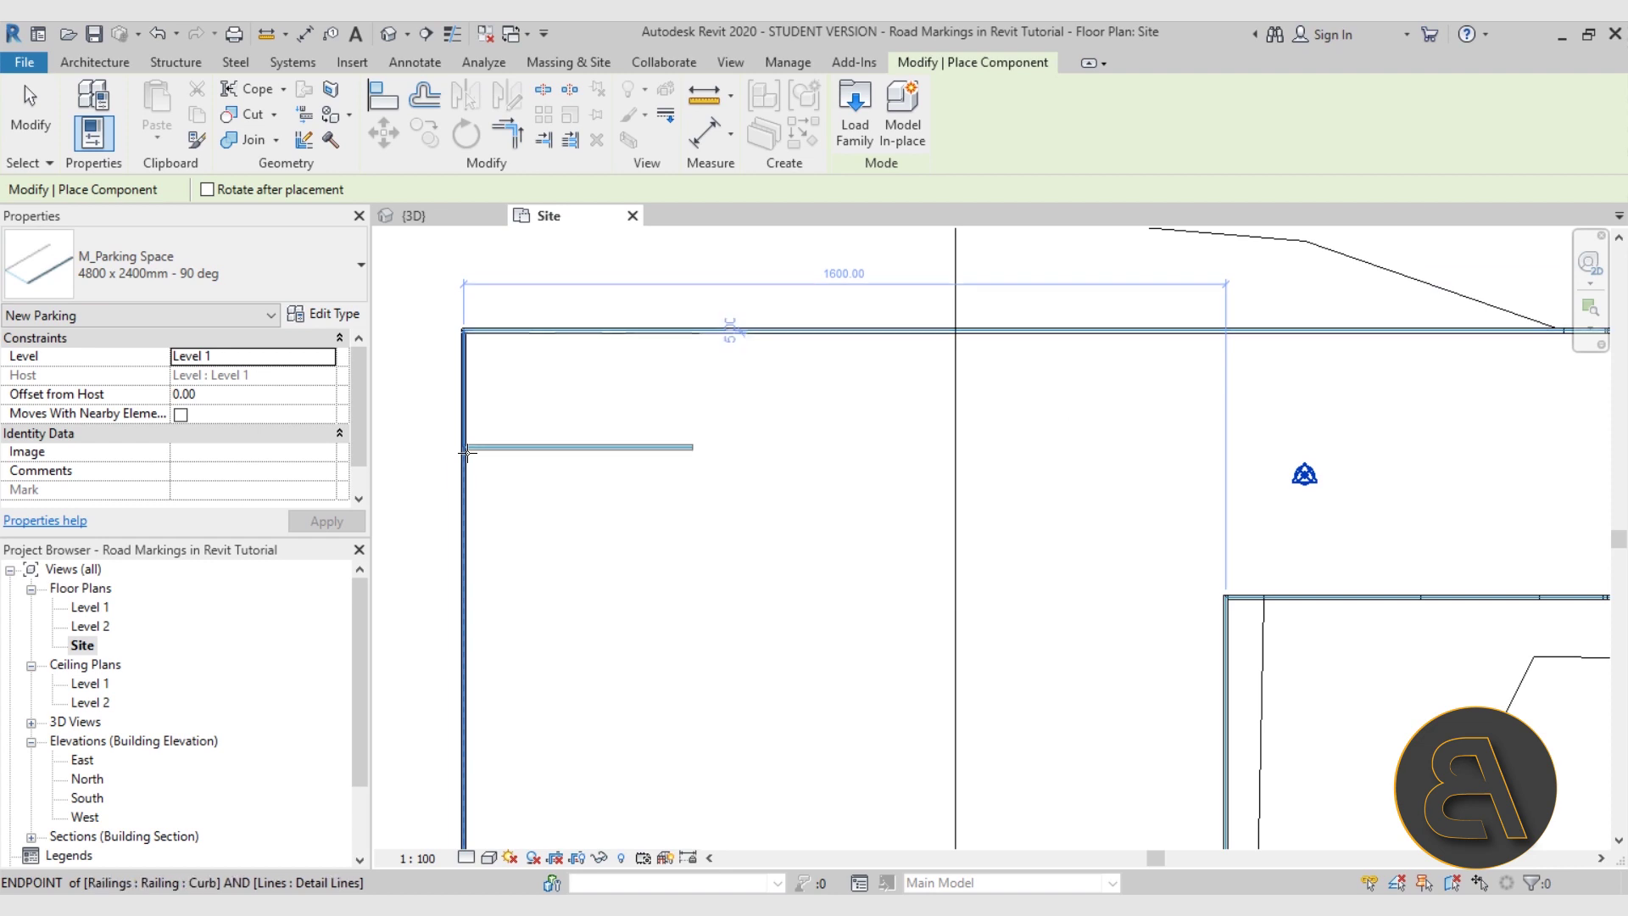
{"action": "key", "text": "Escape"}
{"action": "key", "text": "Escape"}
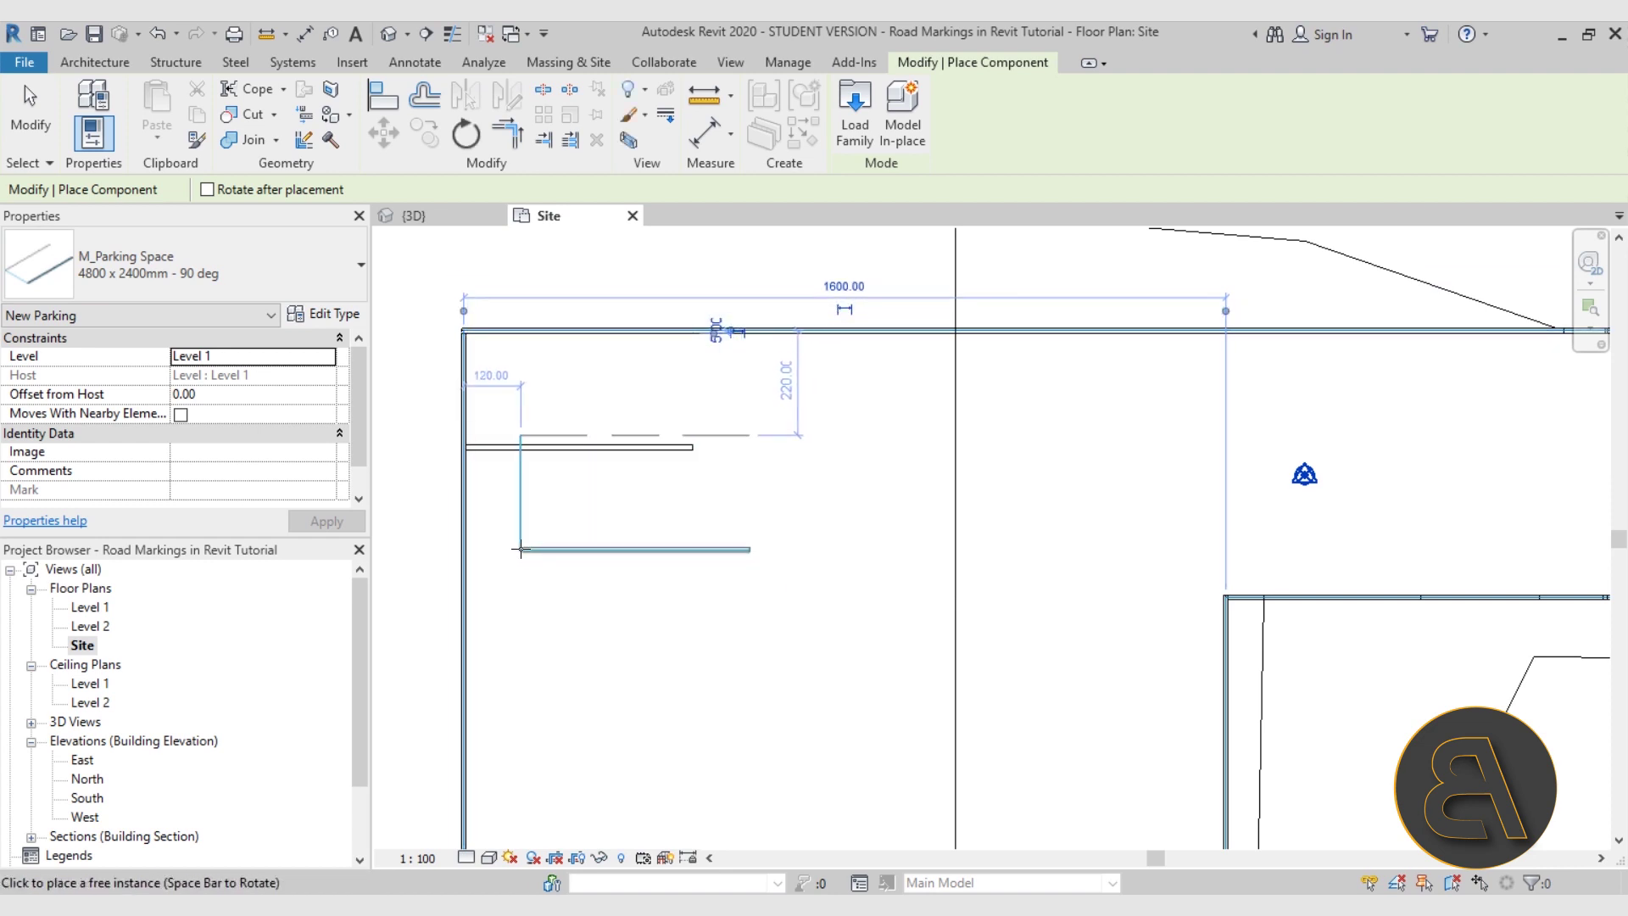
- Copy the parking space with Multiple enabled, from the curb's corner endpoint to its dividing line, placing one copy directly below
{"action": "left_click", "coordinate": [594, 519]}
{"action": "middle_click_drag", "start_coordinate": [600, 527], "coordinate": [598, 516]}
{"action": "left_click", "coordinate": [423, 127]}
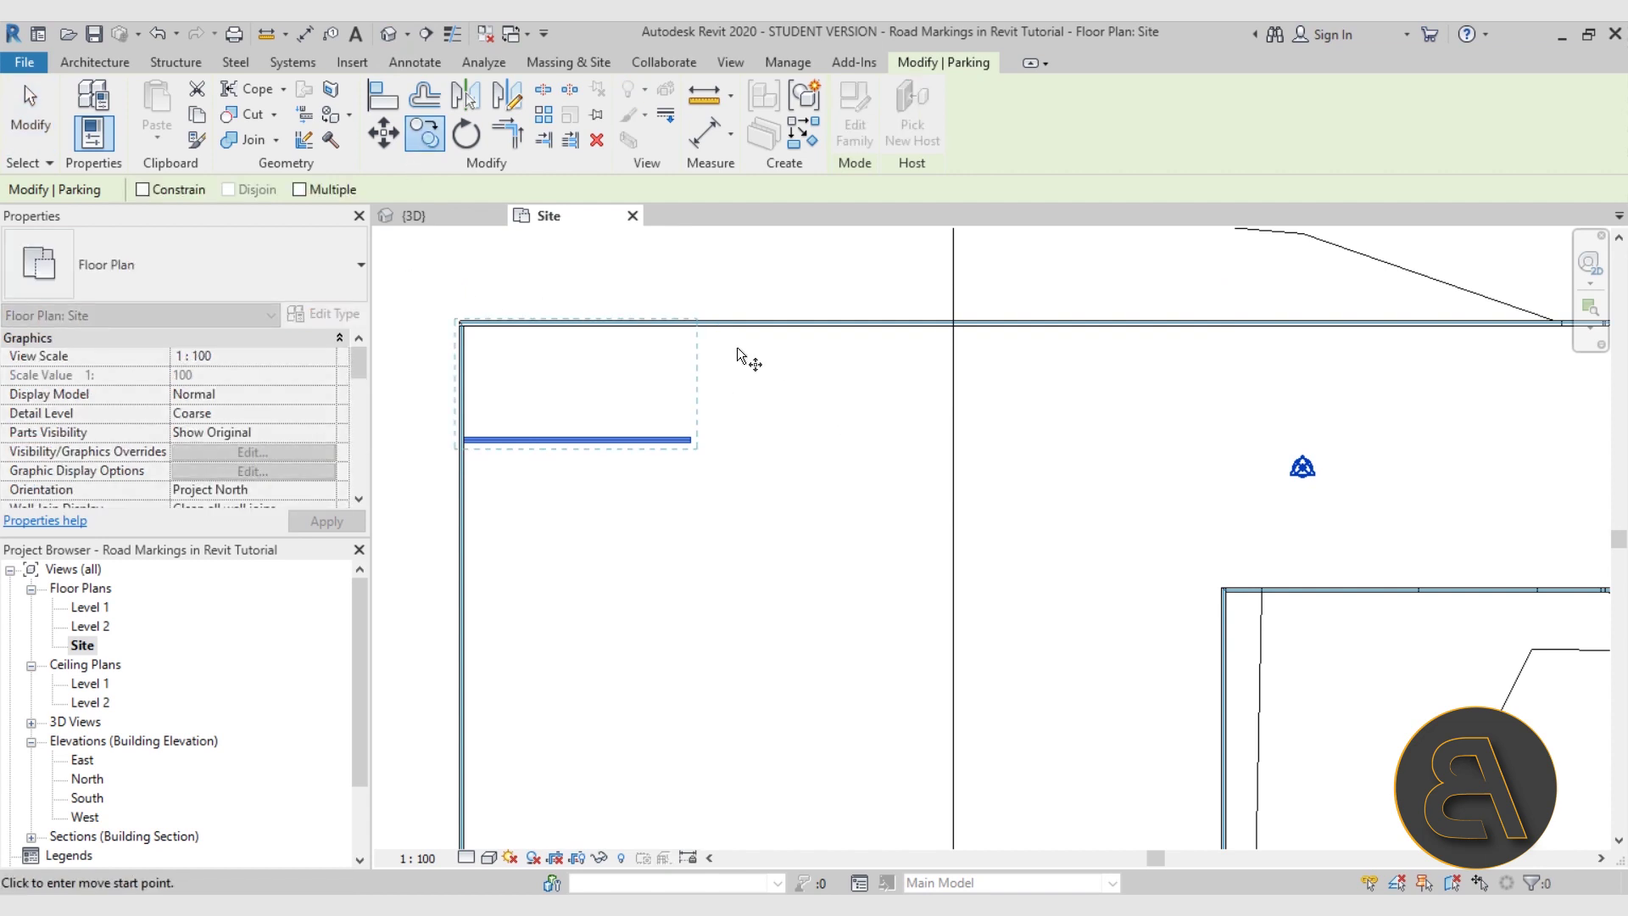
{"action": "scroll", "coordinate": [704, 329], "scroll_direction": "up", "scroll_amount": 7}
{"action": "scroll", "coordinate": [684, 308], "scroll_direction": "down", "scroll_amount": 5}
{"action": "middle_click_drag", "start_coordinate": [568, 390], "coordinate": [1161, 439]}
{"action": "scroll", "coordinate": [840, 338], "scroll_direction": "up", "scroll_amount": 7}
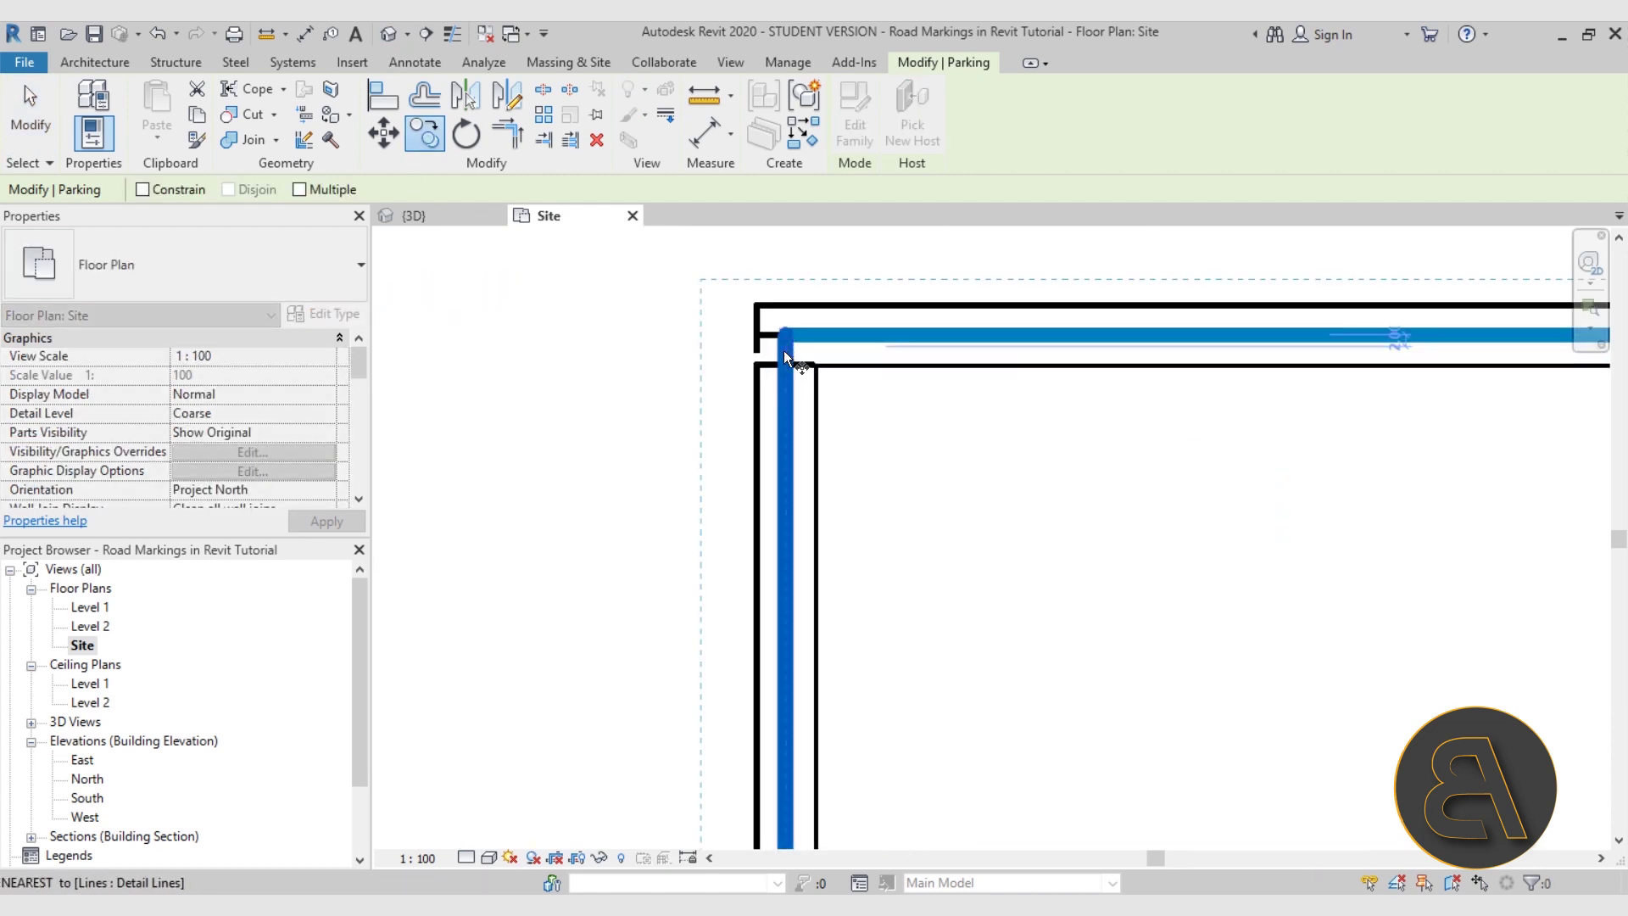
{"action": "scroll", "coordinate": [786, 363], "scroll_direction": "down", "scroll_amount": 1}
{"action": "scroll", "coordinate": [786, 363], "scroll_direction": "down", "scroll_amount": 1}
{"action": "left_click", "coordinate": [786, 363]}
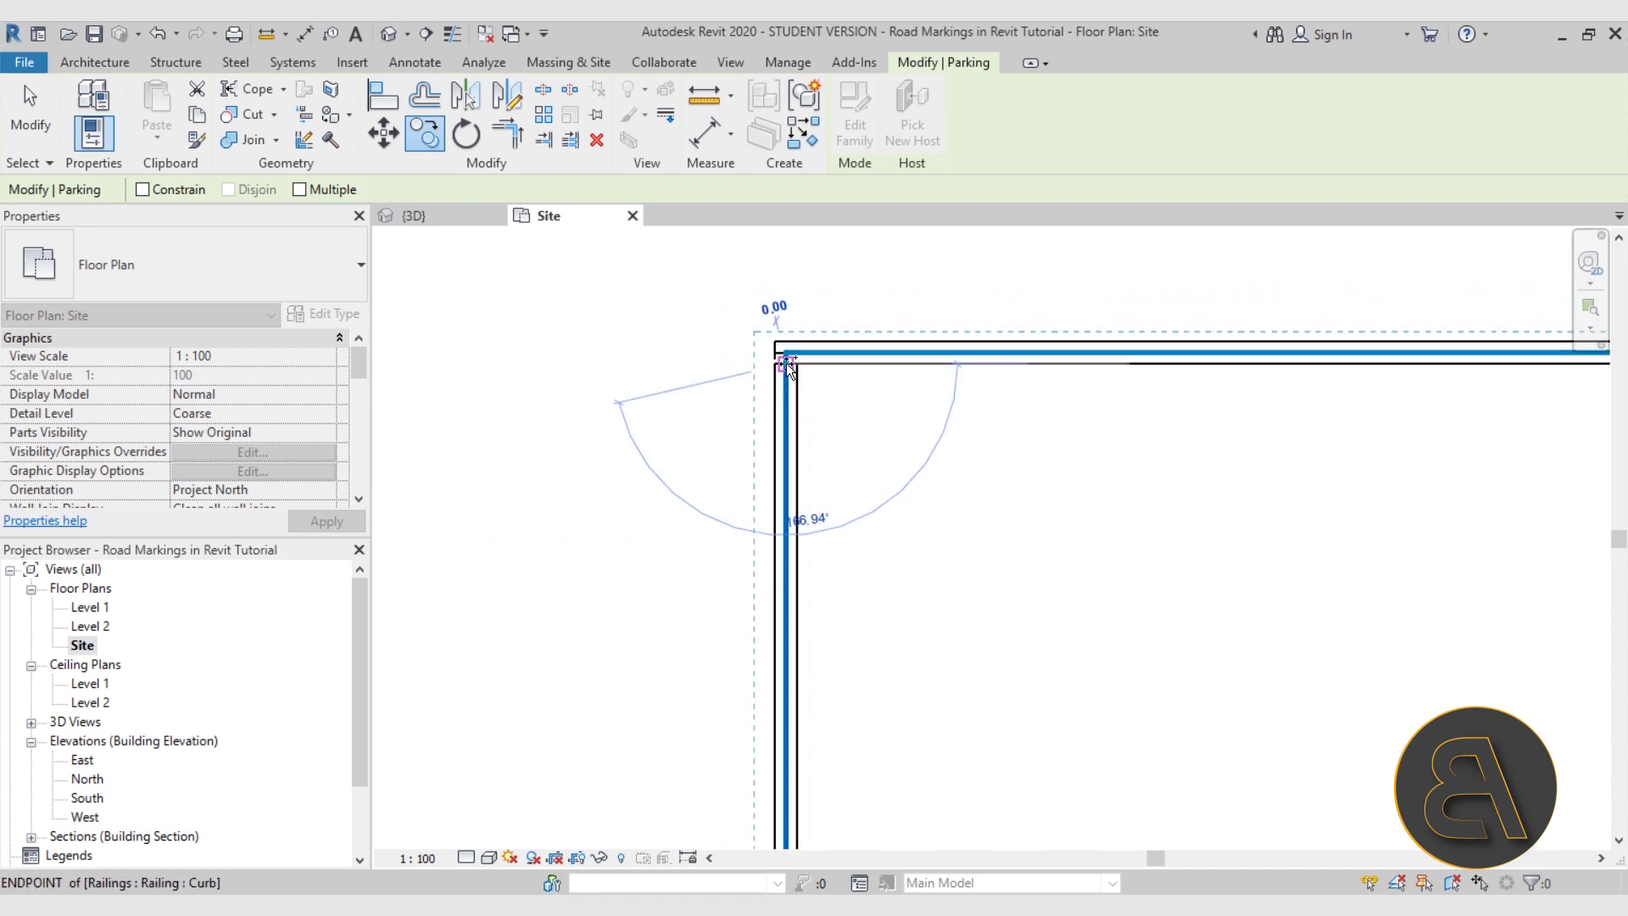
{"action": "scroll", "coordinate": [848, 507], "scroll_direction": "down", "scroll_amount": 2}
{"action": "middle_click_drag", "start_coordinate": [848, 507], "coordinate": [578, 385]}
{"action": "left_click", "coordinate": [330, 190]}
{"action": "scroll", "coordinate": [539, 564], "scroll_direction": "up", "scroll_amount": 3}
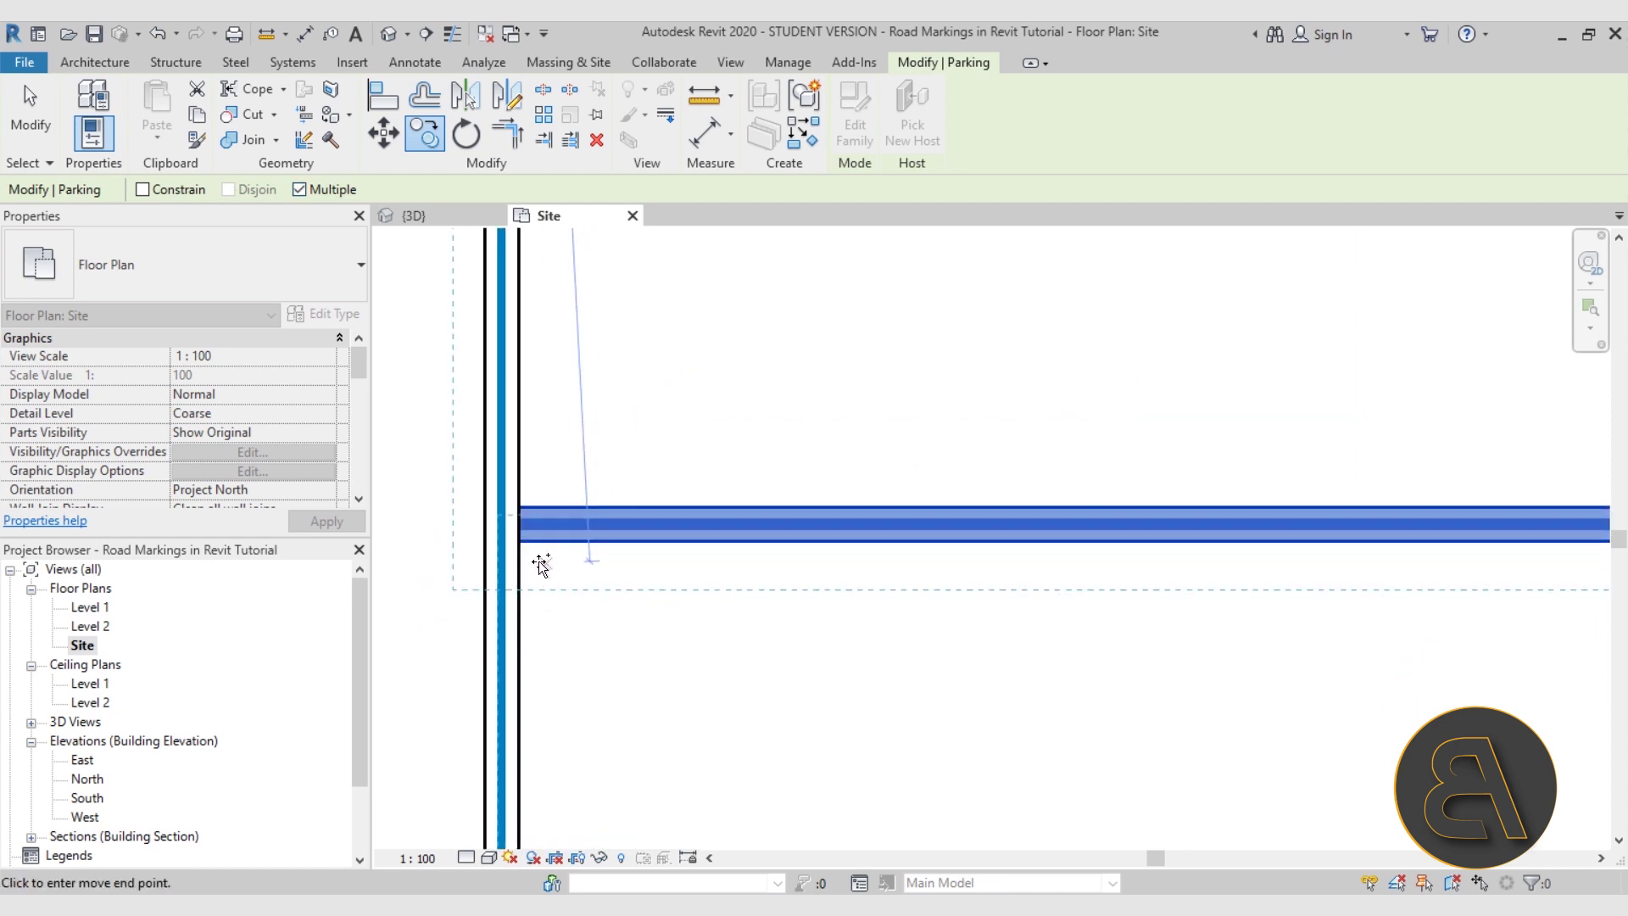
{"action": "left_click", "coordinate": [500, 524]}
- Place three more parking space copies down the left curb, each starting at the previous dividing line, and end the copying
{"action": "scroll", "coordinate": [675, 534], "scroll_direction": "down", "scroll_amount": 2}
{"action": "middle_click_drag", "start_coordinate": [675, 535], "coordinate": [654, 174]}
{"action": "scroll", "coordinate": [571, 554], "scroll_direction": "up", "scroll_amount": 2}
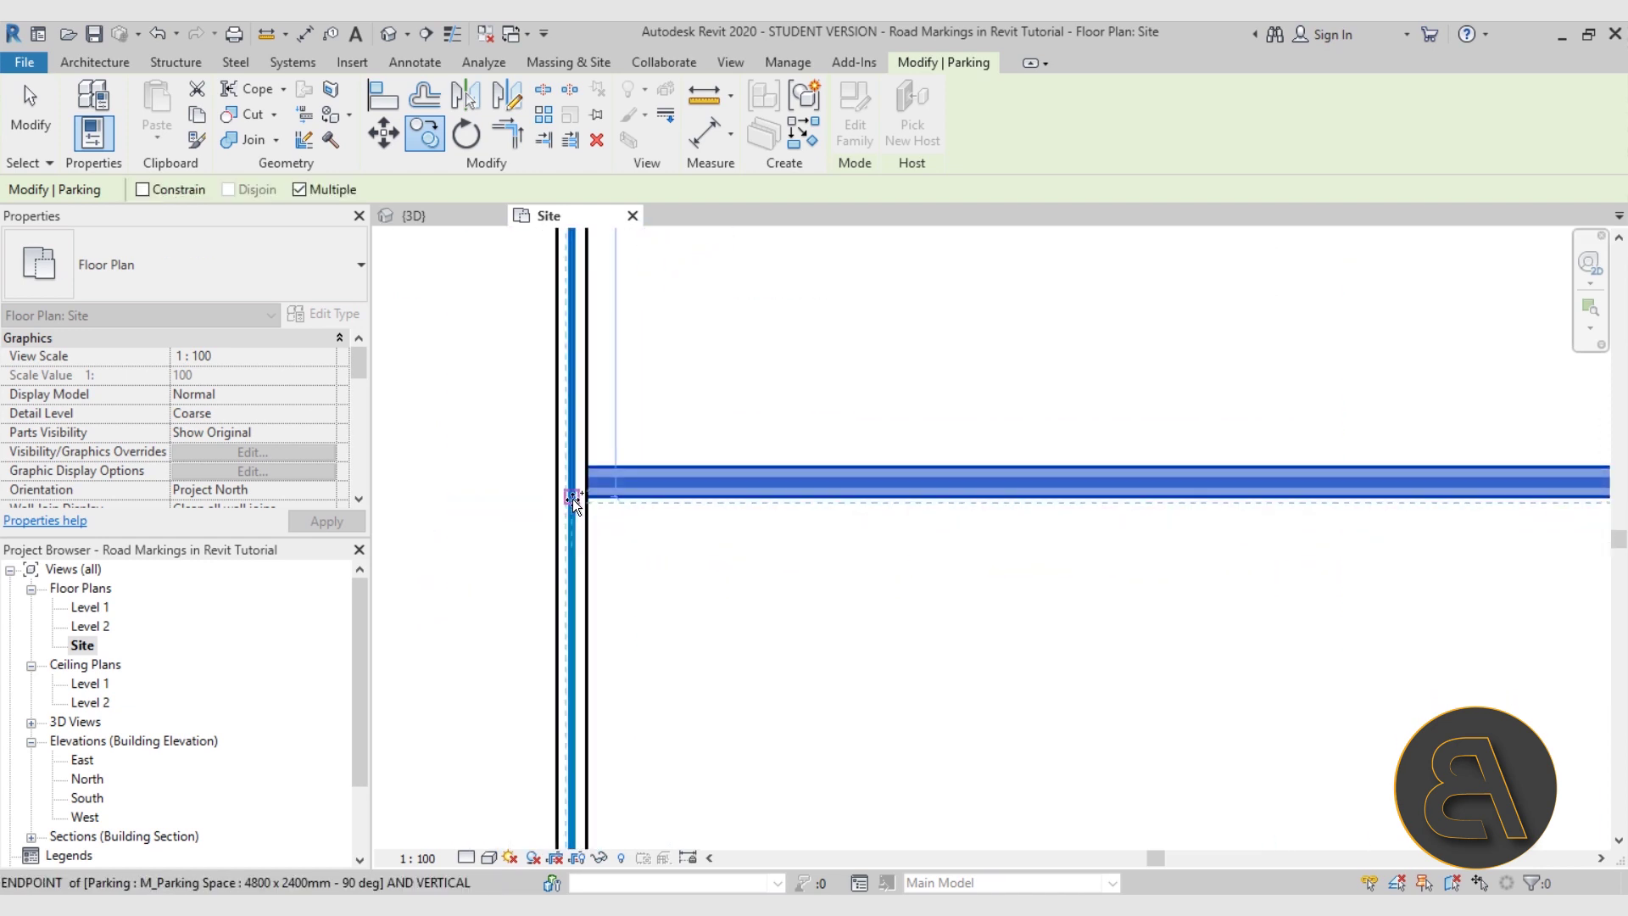
{"action": "left_click", "coordinate": [572, 502]}
{"action": "scroll", "coordinate": [678, 475], "scroll_direction": "down", "scroll_amount": 3}
{"action": "scroll", "coordinate": [633, 402], "scroll_direction": "up", "scroll_amount": 1}
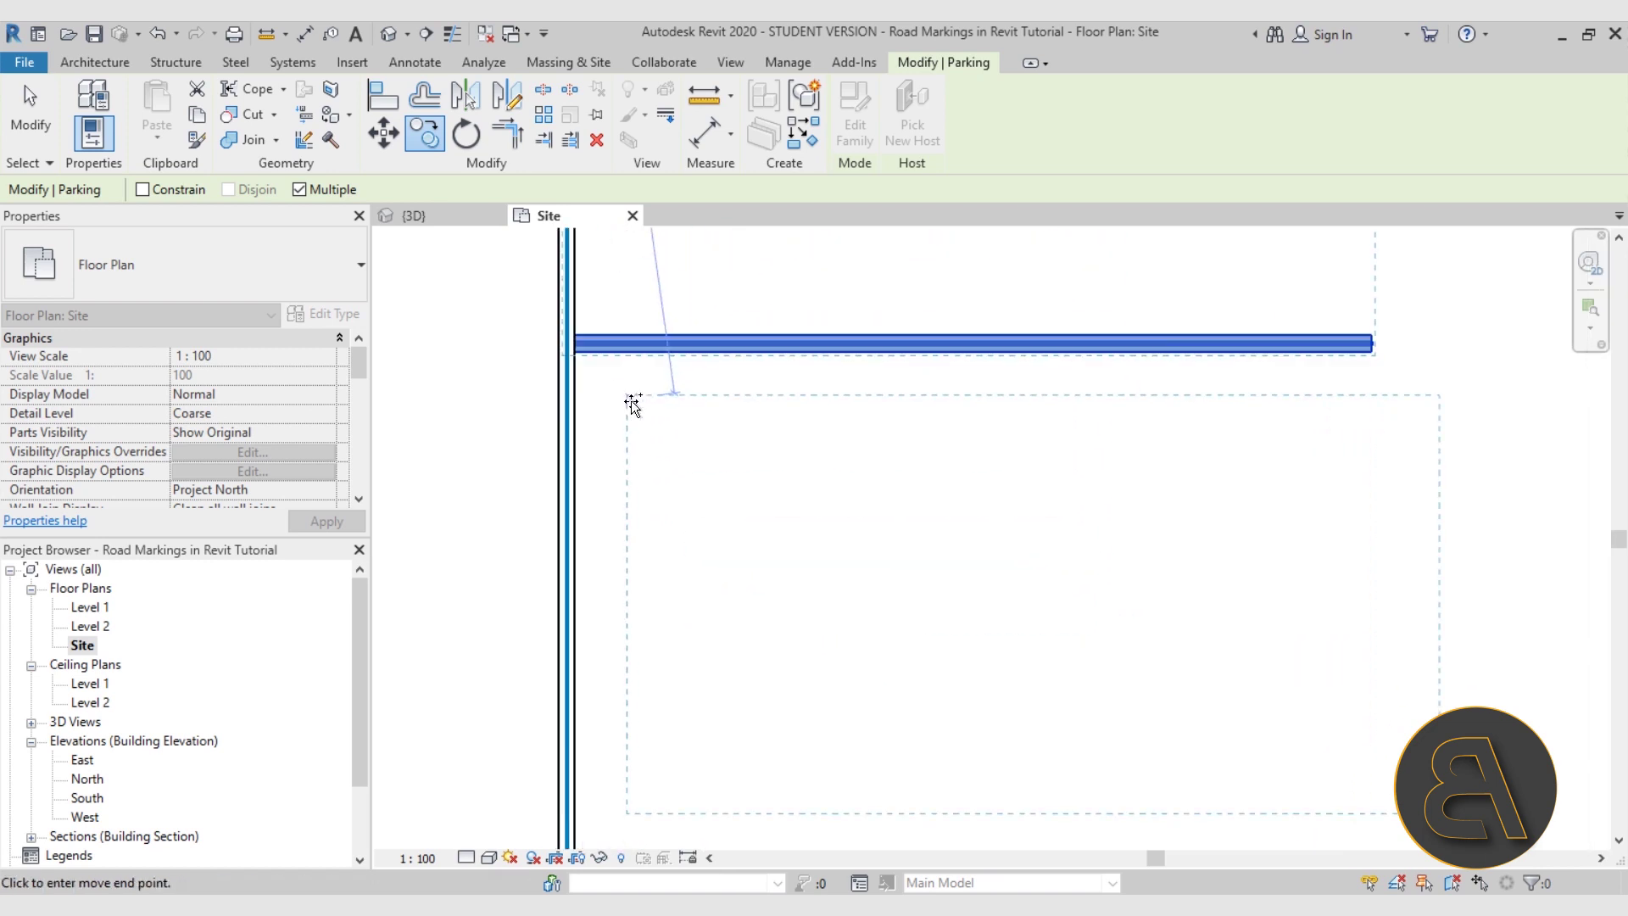
{"action": "left_click", "coordinate": [574, 344]}
{"action": "scroll", "coordinate": [719, 590], "scroll_direction": "down", "scroll_amount": 4}
{"action": "middle_click_drag", "start_coordinate": [718, 590], "coordinate": [698, 270]}
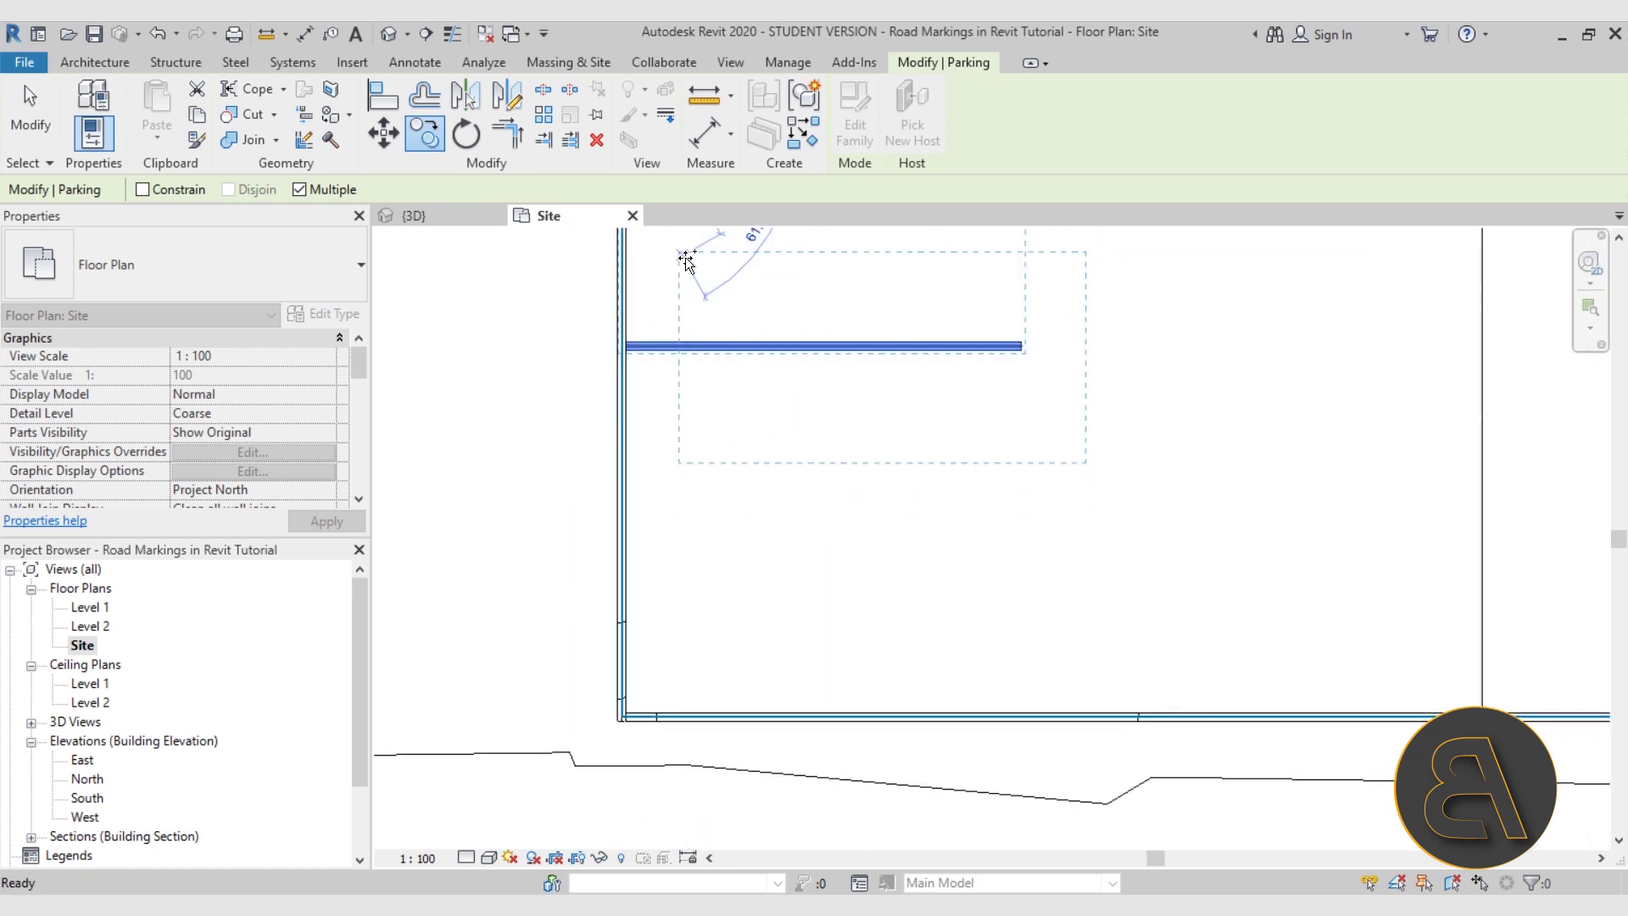
{"action": "scroll", "coordinate": [628, 343], "scroll_direction": "up", "scroll_amount": 2}
{"action": "left_click", "coordinate": [620, 340]}
{"action": "scroll", "coordinate": [761, 423], "scroll_direction": "down", "scroll_amount": 3}
{"action": "middle_click_drag", "start_coordinate": [759, 433], "coordinate": [580, 511]}
{"action": "scroll", "coordinate": [894, 509], "scroll_direction": "down", "scroll_amount": 2}
{"action": "middle_click_drag", "start_coordinate": [894, 508], "coordinate": [706, 599]}
{"action": "scroll", "coordinate": [772, 650], "scroll_direction": "down", "scroll_amount": 1}
{"action": "scroll", "coordinate": [644, 621], "scroll_direction": "up", "scroll_amount": 3}
{"action": "scroll", "coordinate": [741, 587], "scroll_direction": "down", "scroll_amount": 3}
{"action": "middle_click_drag", "start_coordinate": [807, 575], "coordinate": [562, 599]}
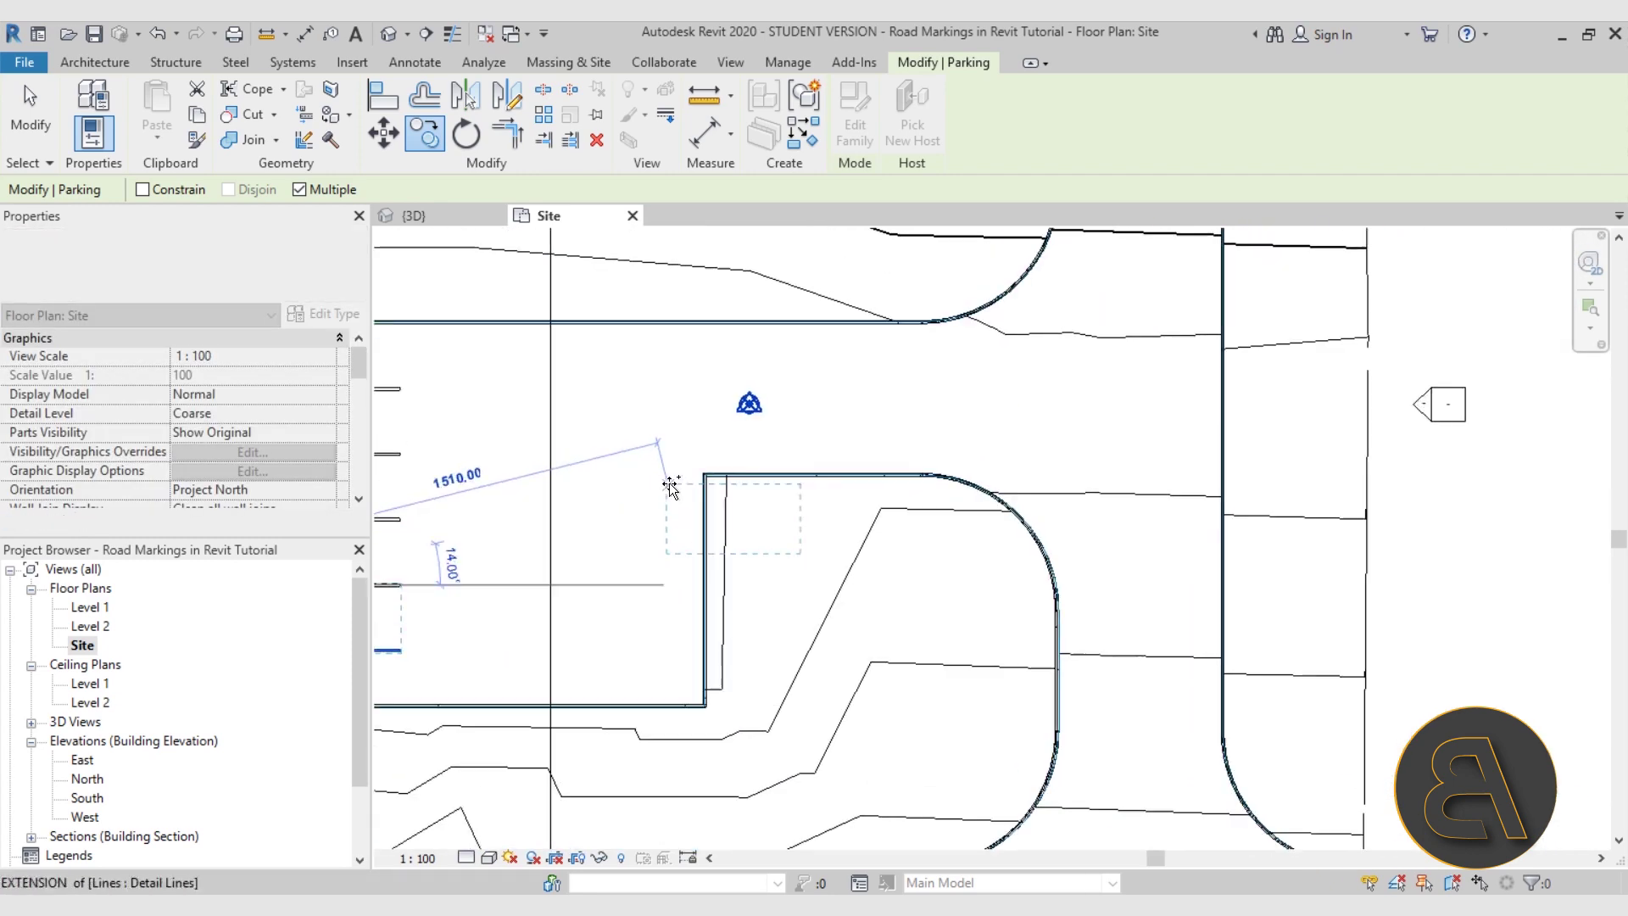
{"action": "scroll", "coordinate": [672, 484], "scroll_direction": "up", "scroll_amount": 3}
{"action": "key", "text": "Escape"}
{"action": "key", "text": "Escape"}
- Open the default 3D view and examine the row of parking markings on the asphalt
{"action": "scroll", "coordinate": [683, 431], "scroll_direction": "down", "scroll_amount": 2}
{"action": "middle_click_drag", "start_coordinate": [683, 431], "coordinate": [703, 508]}
{"action": "left_click", "coordinate": [390, 32]}
{"action": "scroll", "coordinate": [772, 426], "scroll_direction": "up", "scroll_amount": 4}
{"action": "middle_click_drag", "start_coordinate": [771, 426], "coordinate": [803, 546], "text": "shift"}
{"action": "scroll", "coordinate": [785, 467], "scroll_direction": "up", "scroll_amount": 2}
{"action": "left_click", "coordinate": [788, 415]}
{"action": "scroll", "coordinate": [683, 474], "scroll_direction": "down", "scroll_amount": 3}
{"action": "middle_click_drag", "start_coordinate": [684, 475], "coordinate": [704, 500], "text": "shift"}
{"action": "left_click", "coordinate": [875, 489]}
{"action": "middle_click_drag", "start_coordinate": [887, 506], "coordinate": [811, 563]}
{"action": "scroll", "coordinate": [875, 488], "scroll_direction": "down", "scroll_amount": 3}
{"action": "scroll", "coordinate": [777, 517], "scroll_direction": "up", "scroll_amount": 10}
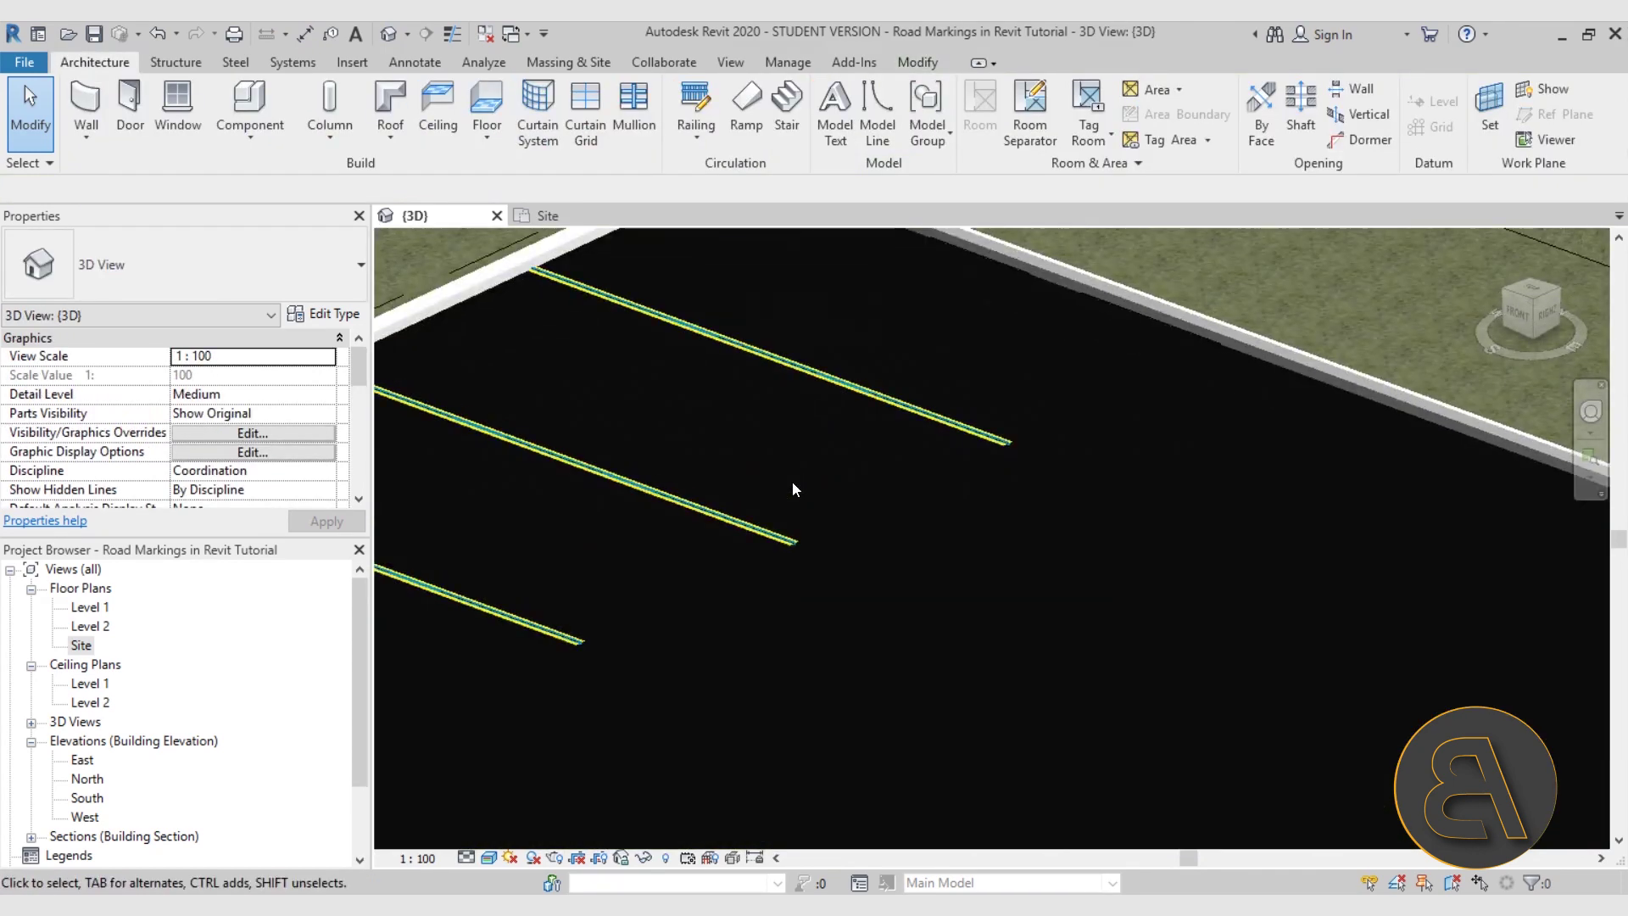
- Inspect individual parking space markings along the curb up close in the 3D model
{"action": "scroll", "coordinate": [789, 543], "scroll_direction": "down", "scroll_amount": 6}
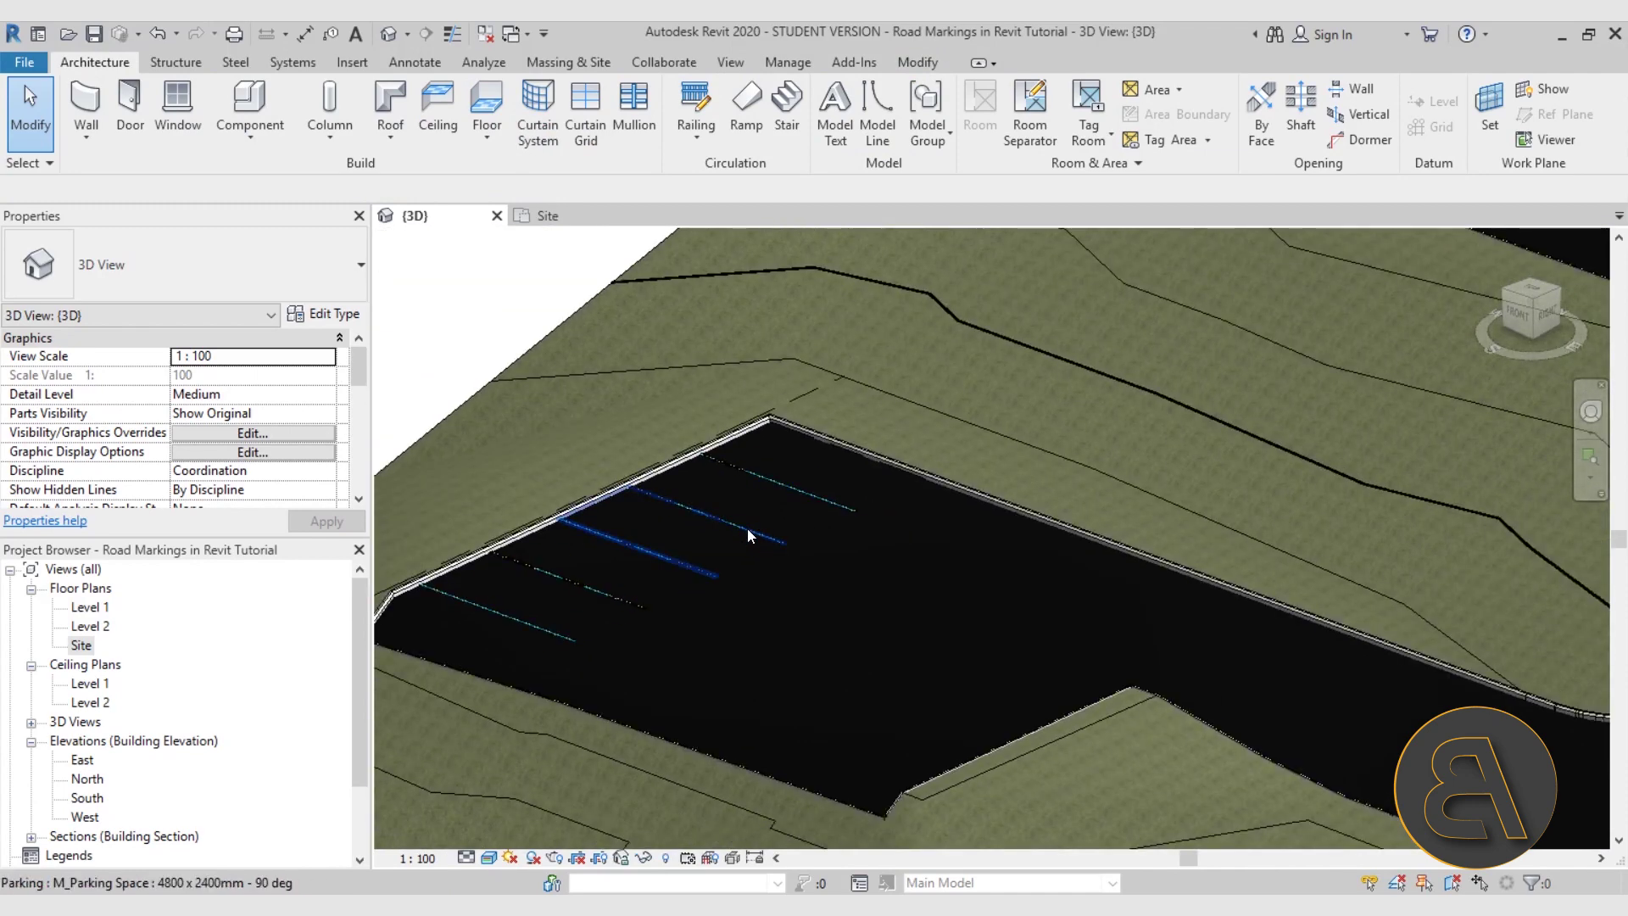
{"action": "scroll", "coordinate": [746, 527], "scroll_direction": "up", "scroll_amount": 8}
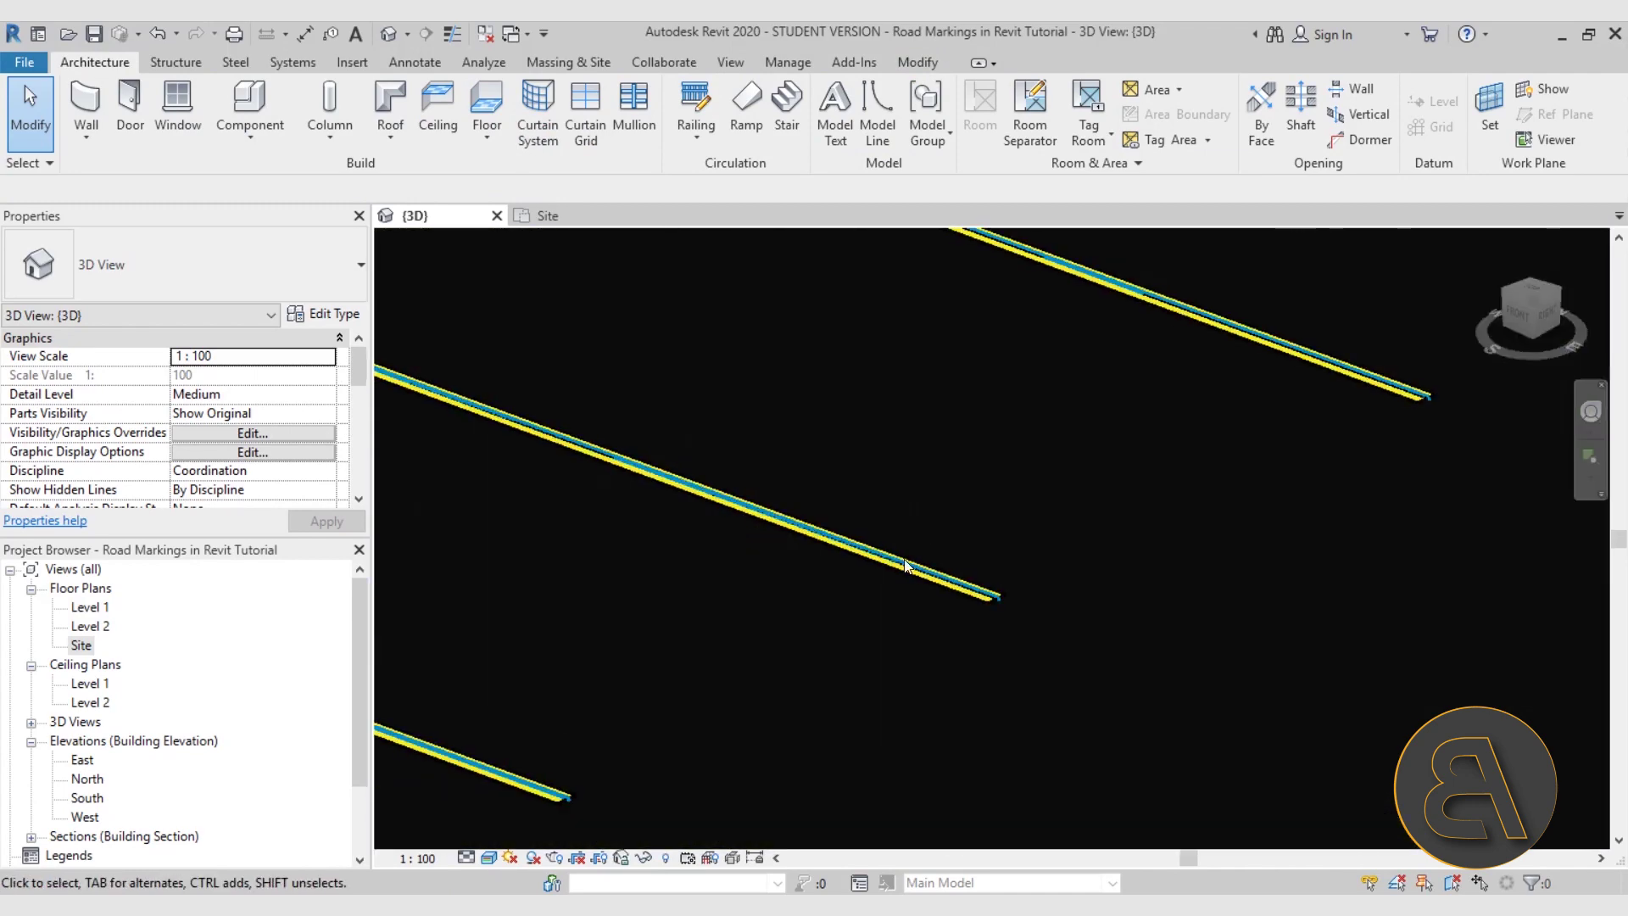
{"action": "left_click", "coordinate": [882, 557]}
{"action": "scroll", "coordinate": [880, 557], "scroll_direction": "down", "scroll_amount": 4}
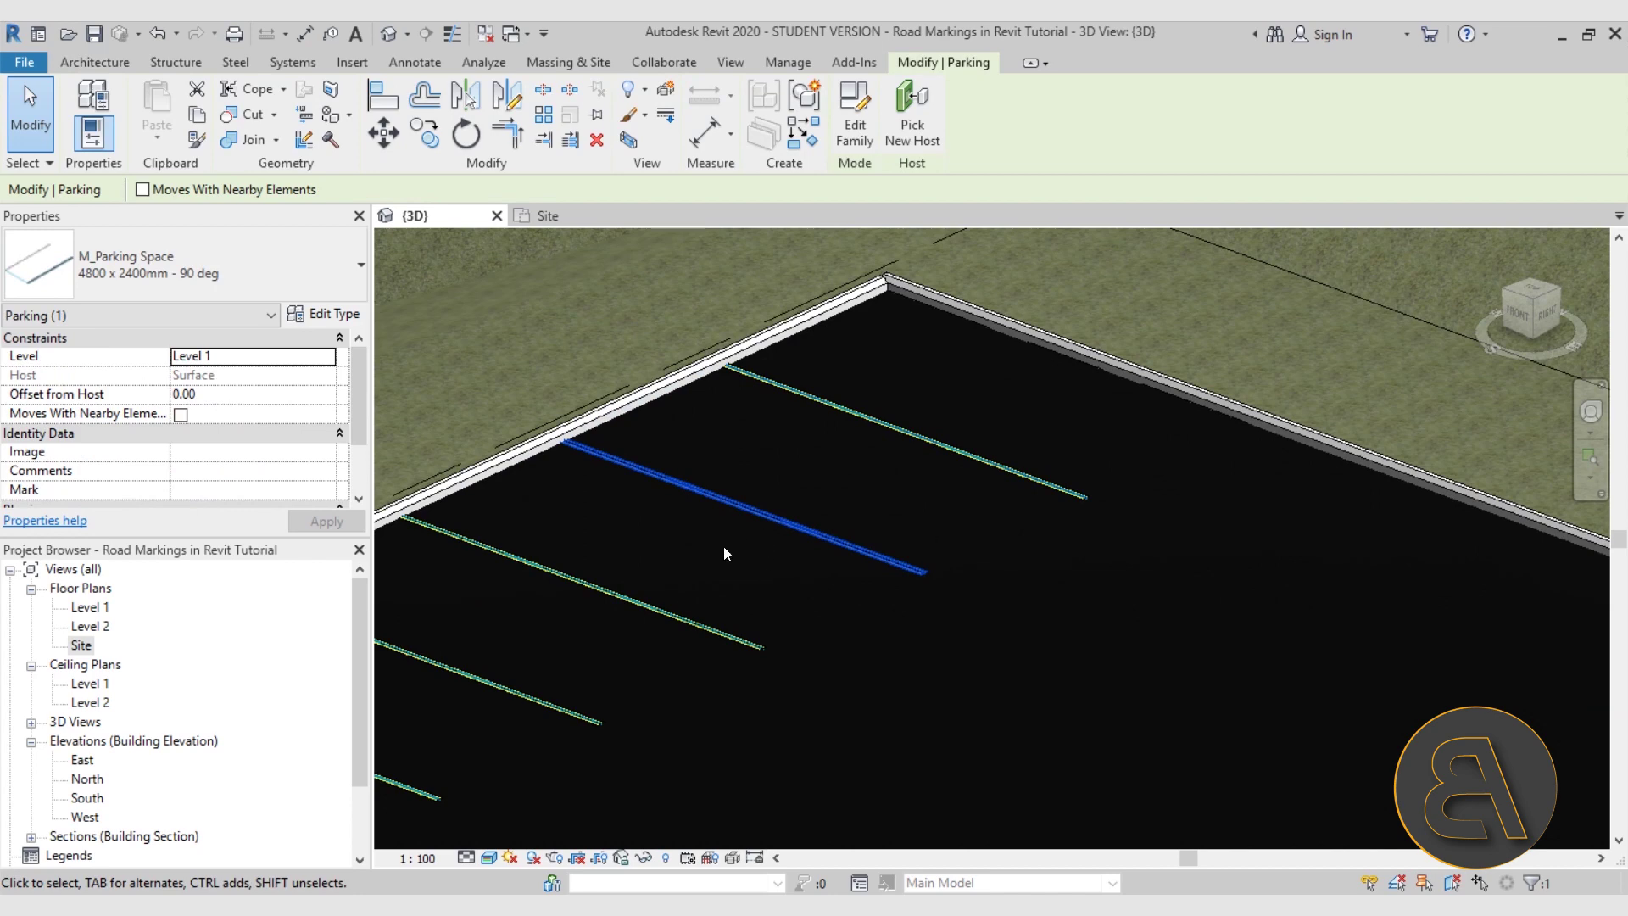
{"action": "key", "text": "Escape"}
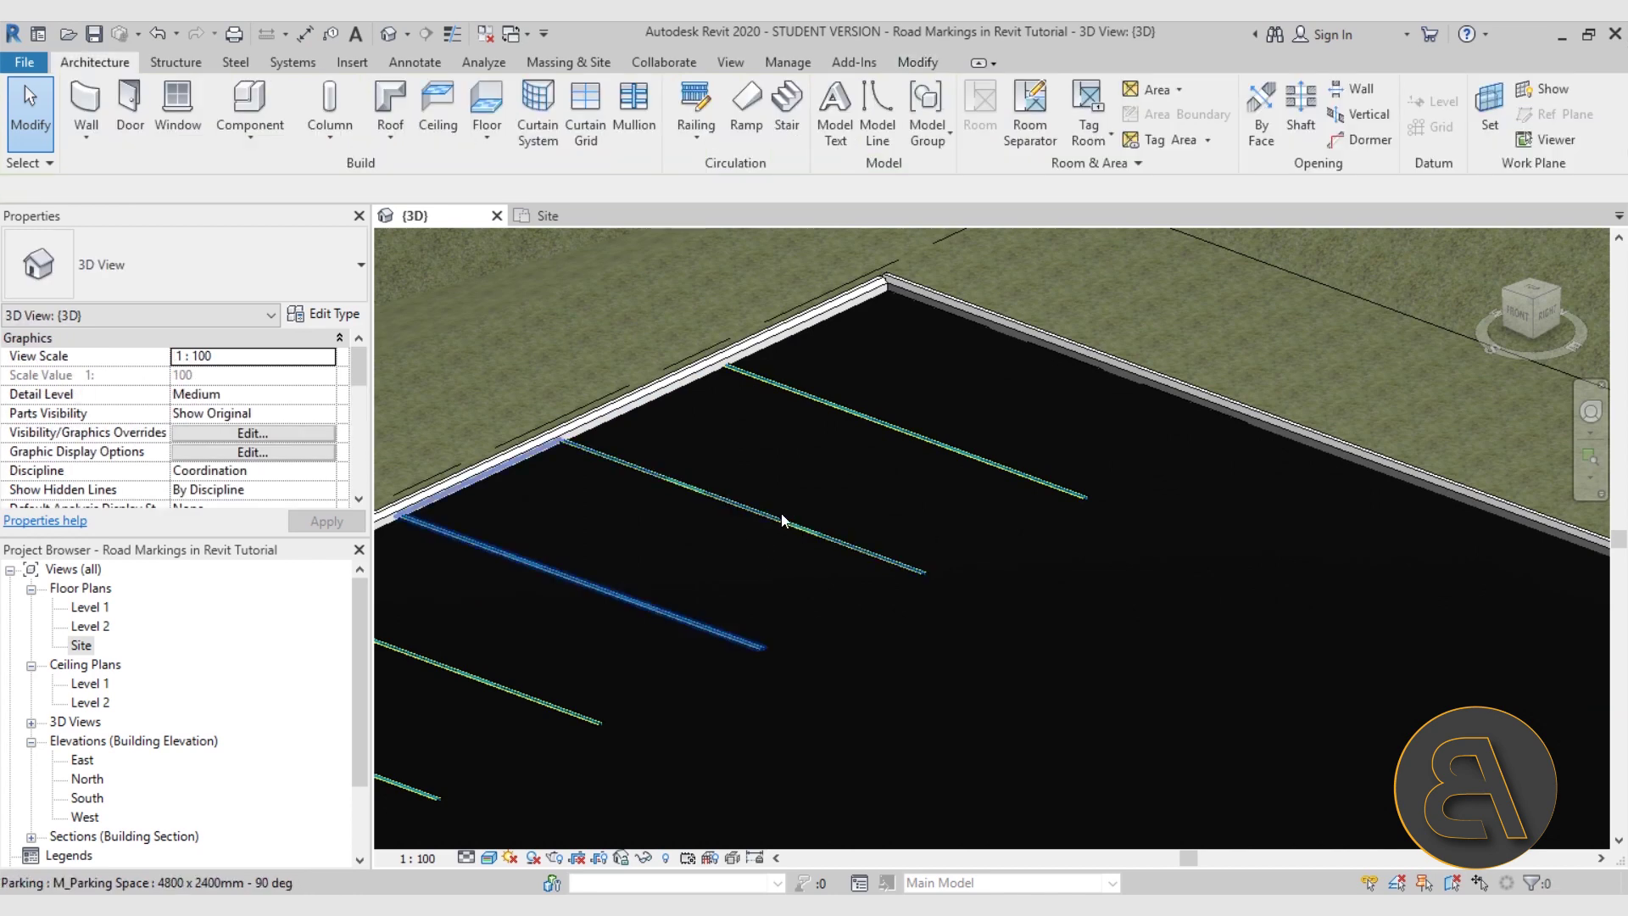
{"action": "left_click", "coordinate": [737, 528]}
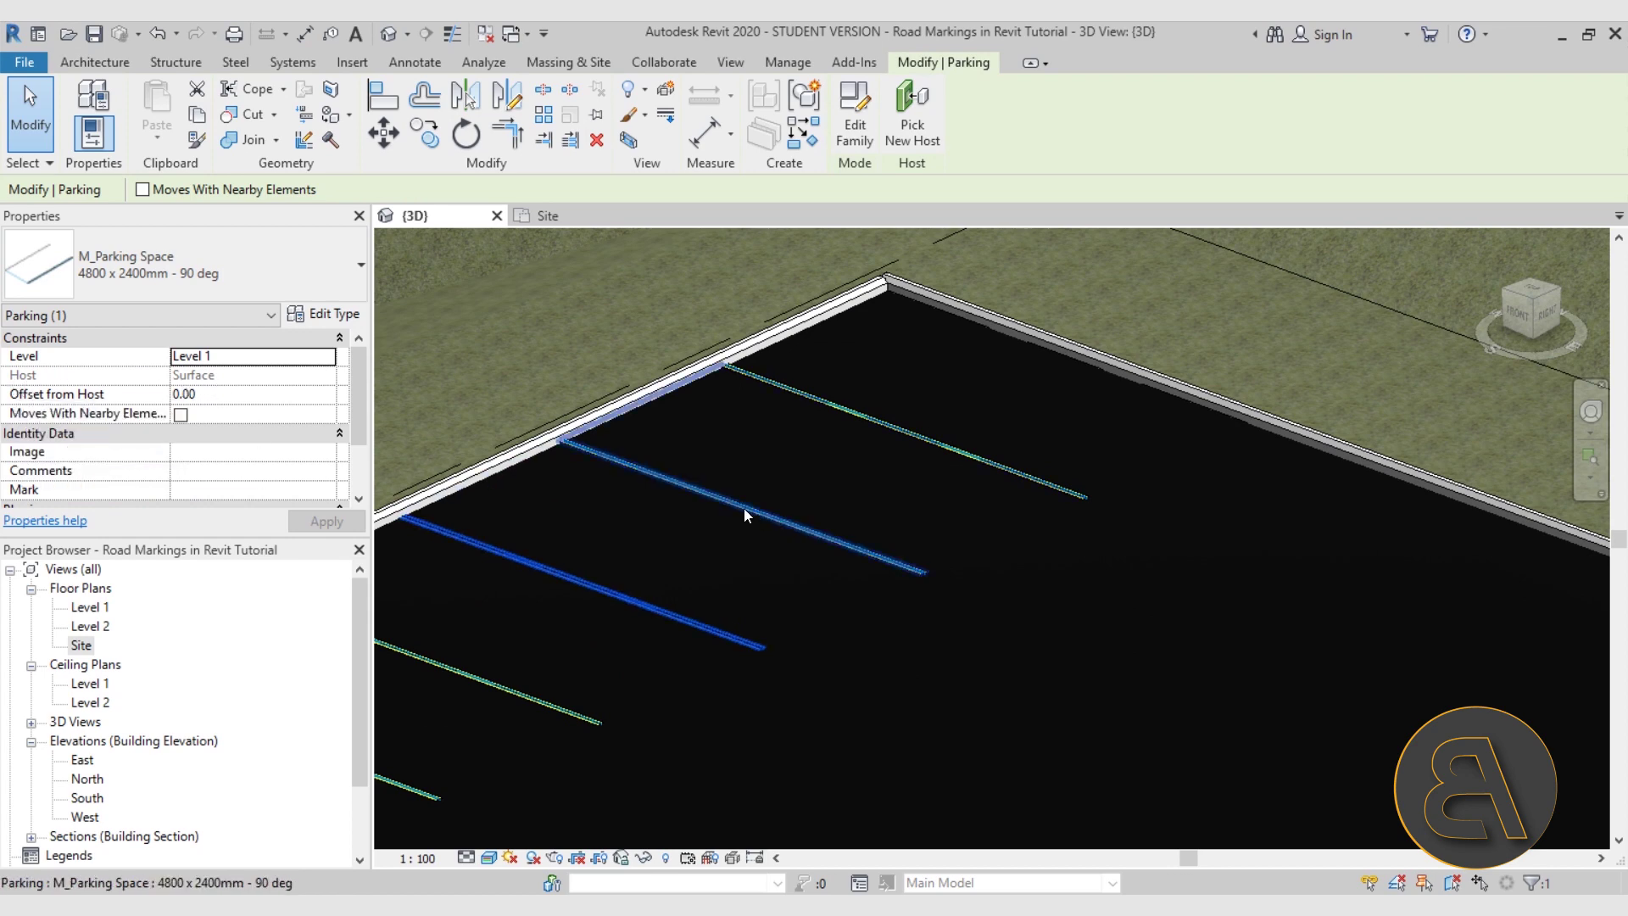
{"action": "scroll", "coordinate": [744, 517], "scroll_direction": "down", "scroll_amount": 5}
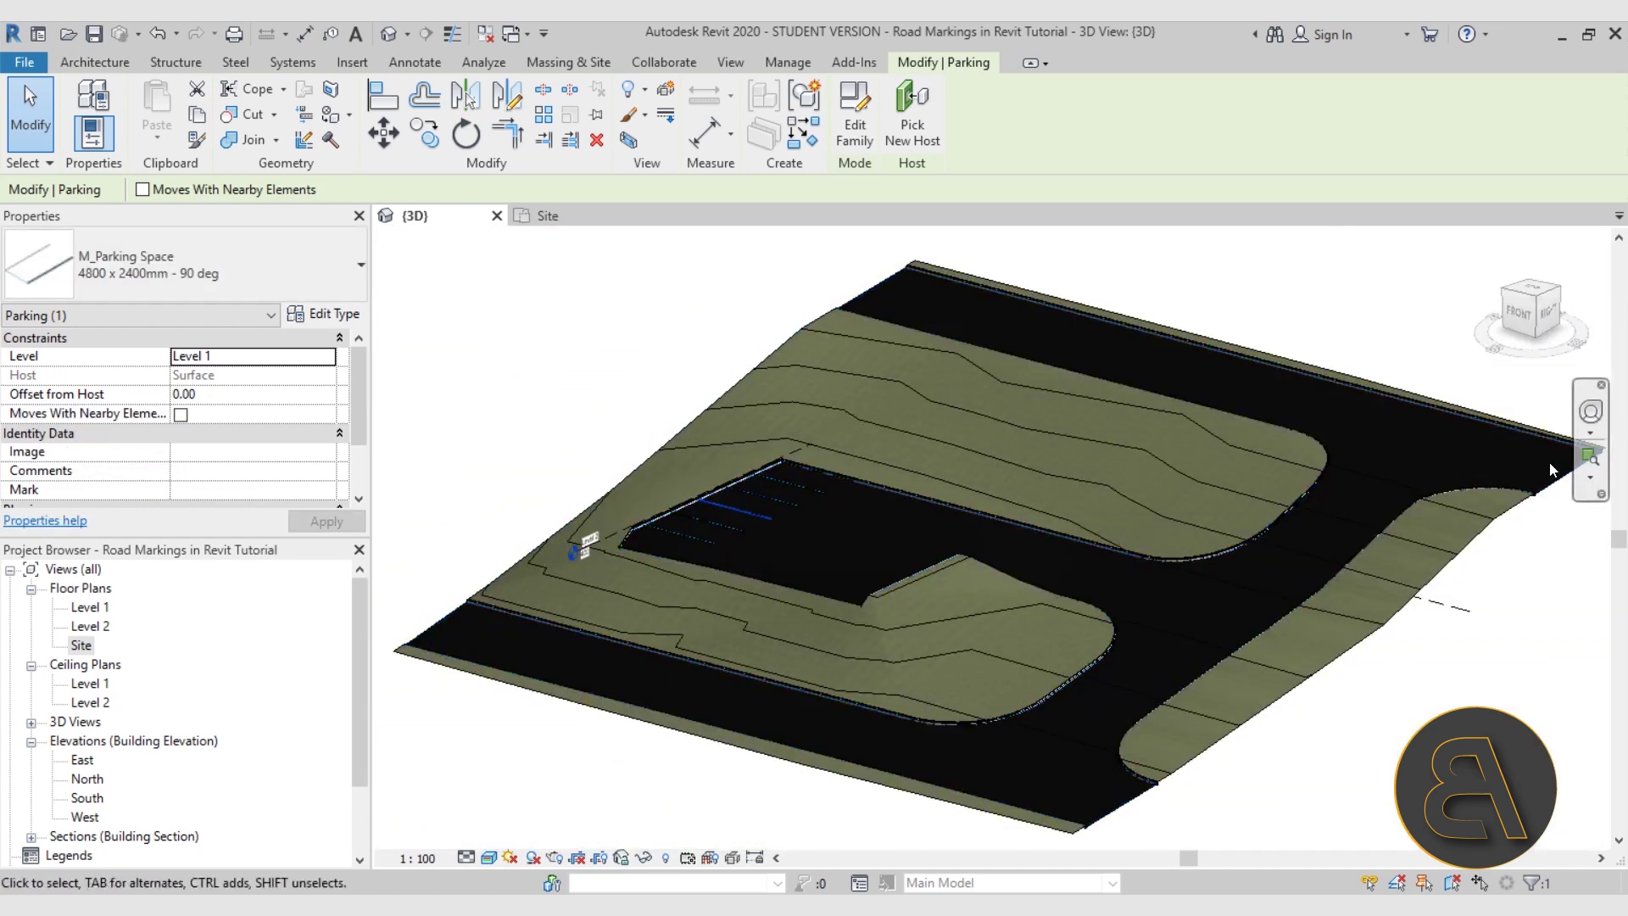
- Select the asphalt road surface in the 3D model and view it in the Site floor plan
{"action": "left_click", "coordinate": [1293, 442]}
{"action": "scroll", "coordinate": [946, 514], "scroll_direction": "down", "scroll_amount": 3}
{"action": "middle_click_drag", "start_coordinate": [947, 514], "coordinate": [912, 571], "text": "shift"}
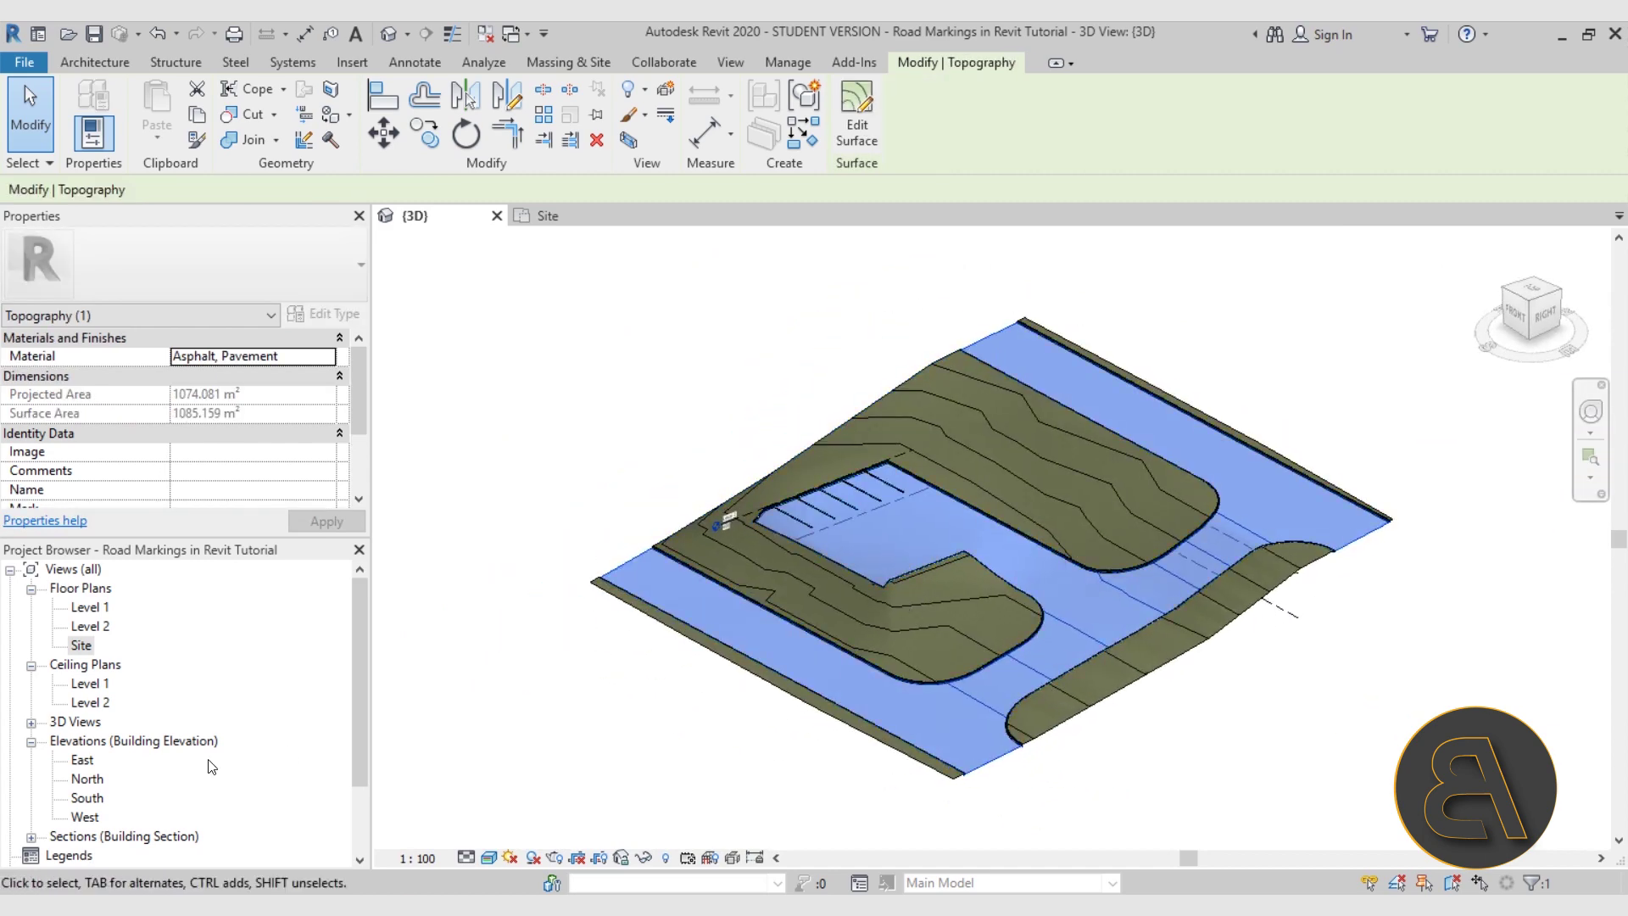
{"action": "double_click", "coordinate": [81, 645]}
{"action": "scroll", "coordinate": [705, 475], "scroll_direction": "down", "scroll_amount": 3}
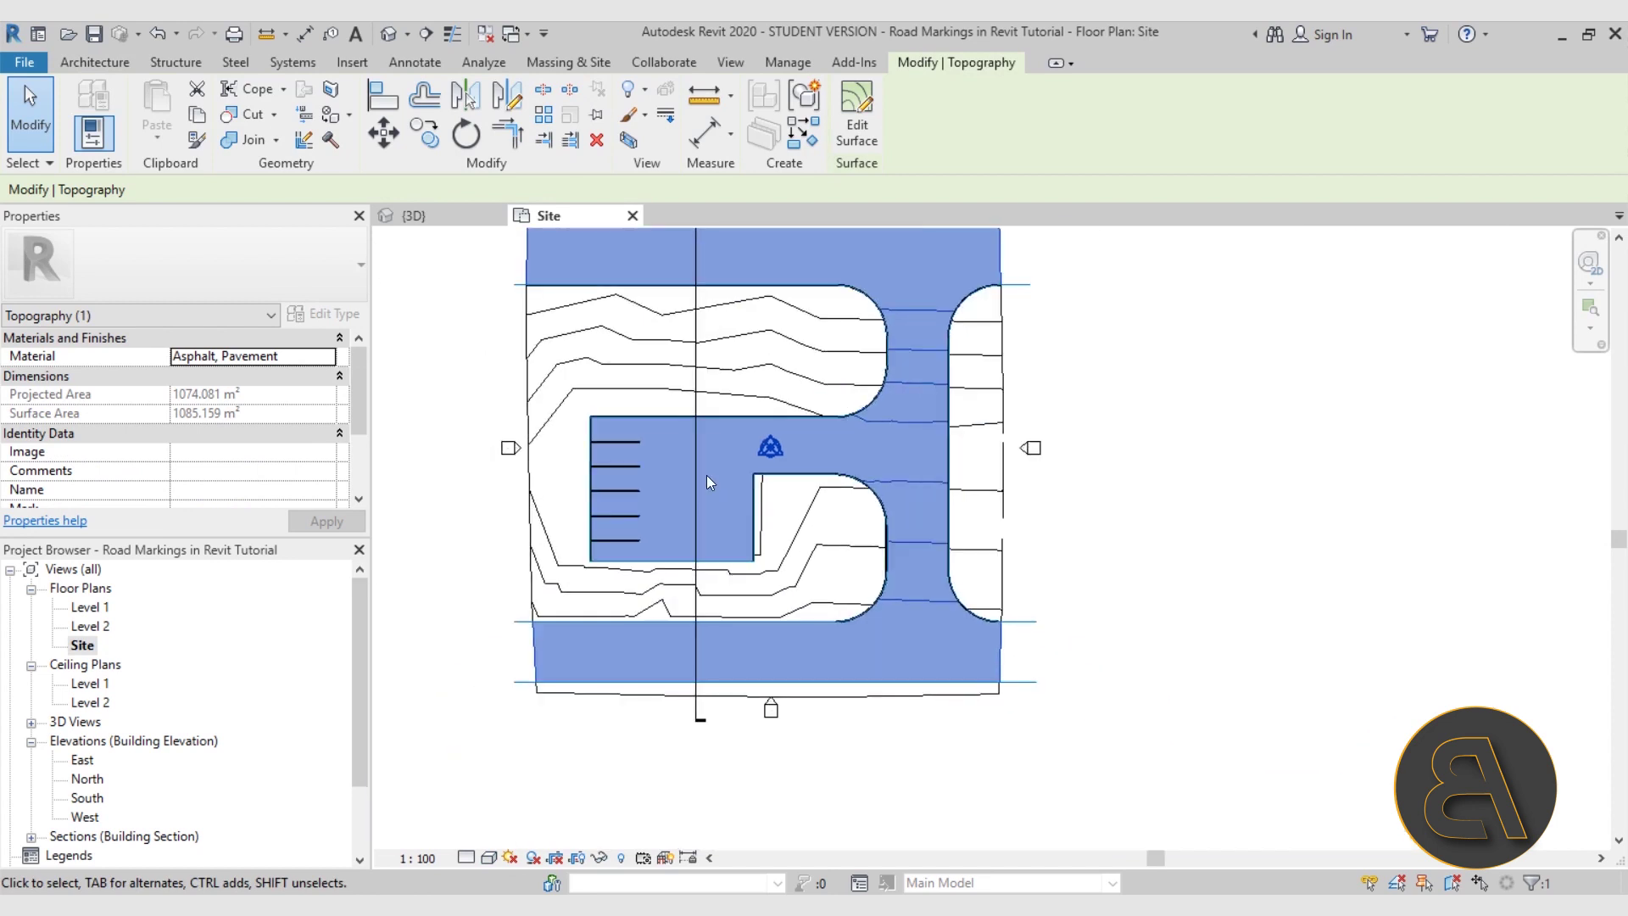
{"action": "scroll", "coordinate": [705, 475], "scroll_direction": "up", "scroll_amount": 3}
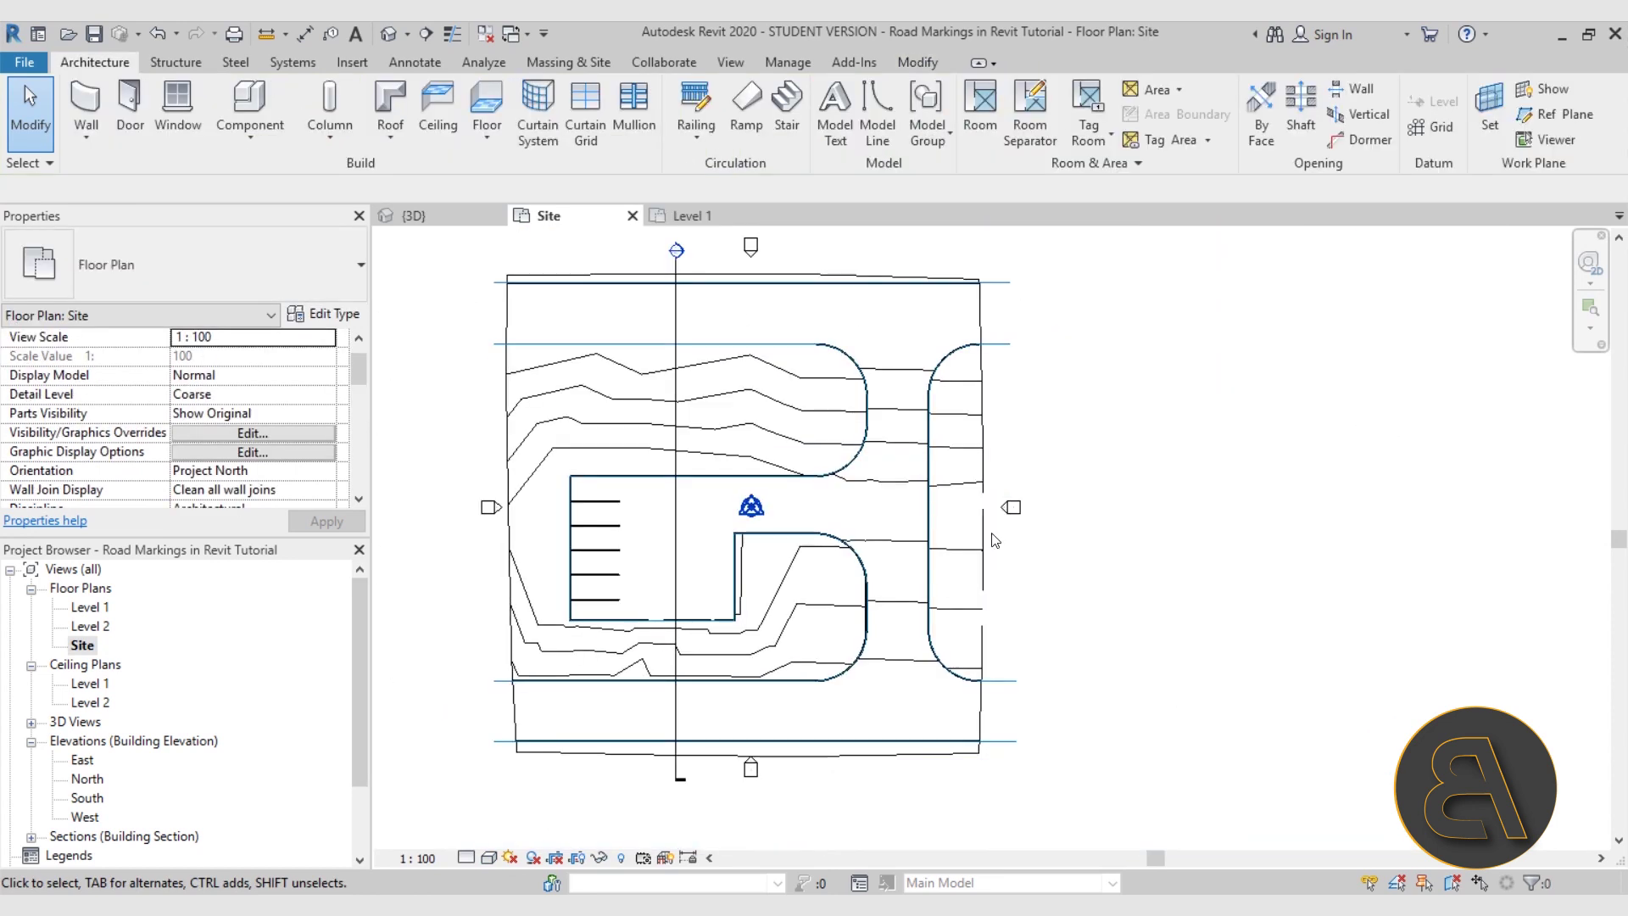
{"action": "middle_click_drag", "start_coordinate": [594, 460], "coordinate": [614, 472]}
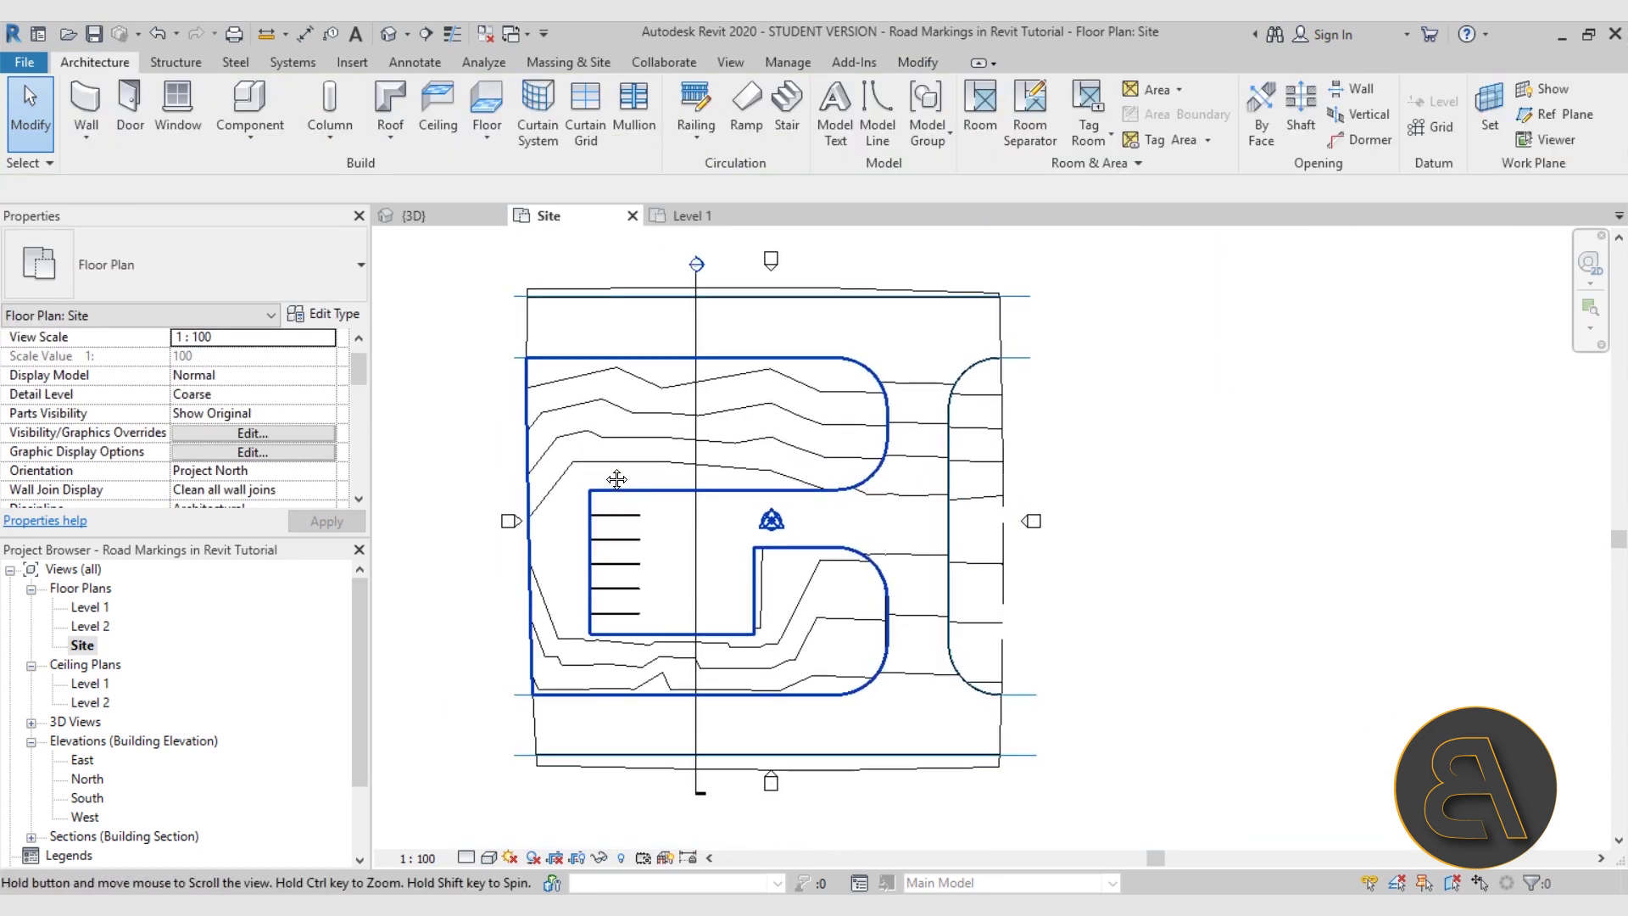
- Start placing a component and review the component types already loaded in the project for road markings
{"action": "left_click", "coordinate": [251, 131]}
{"action": "left_click", "coordinate": [280, 170]}
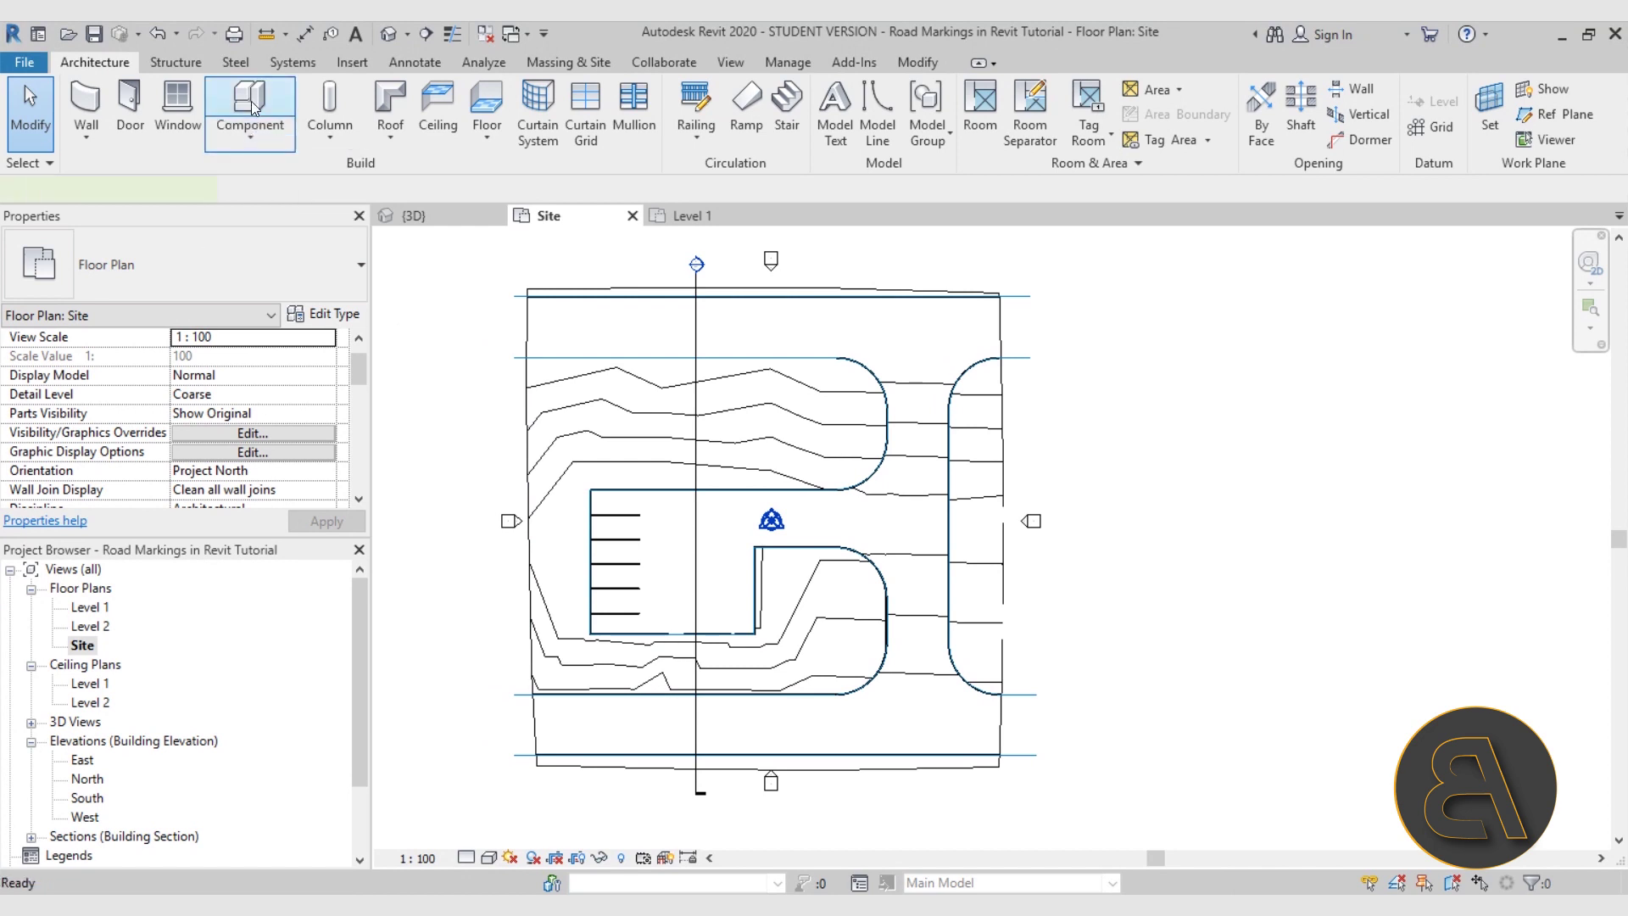
{"action": "left_click", "coordinate": [169, 262]}
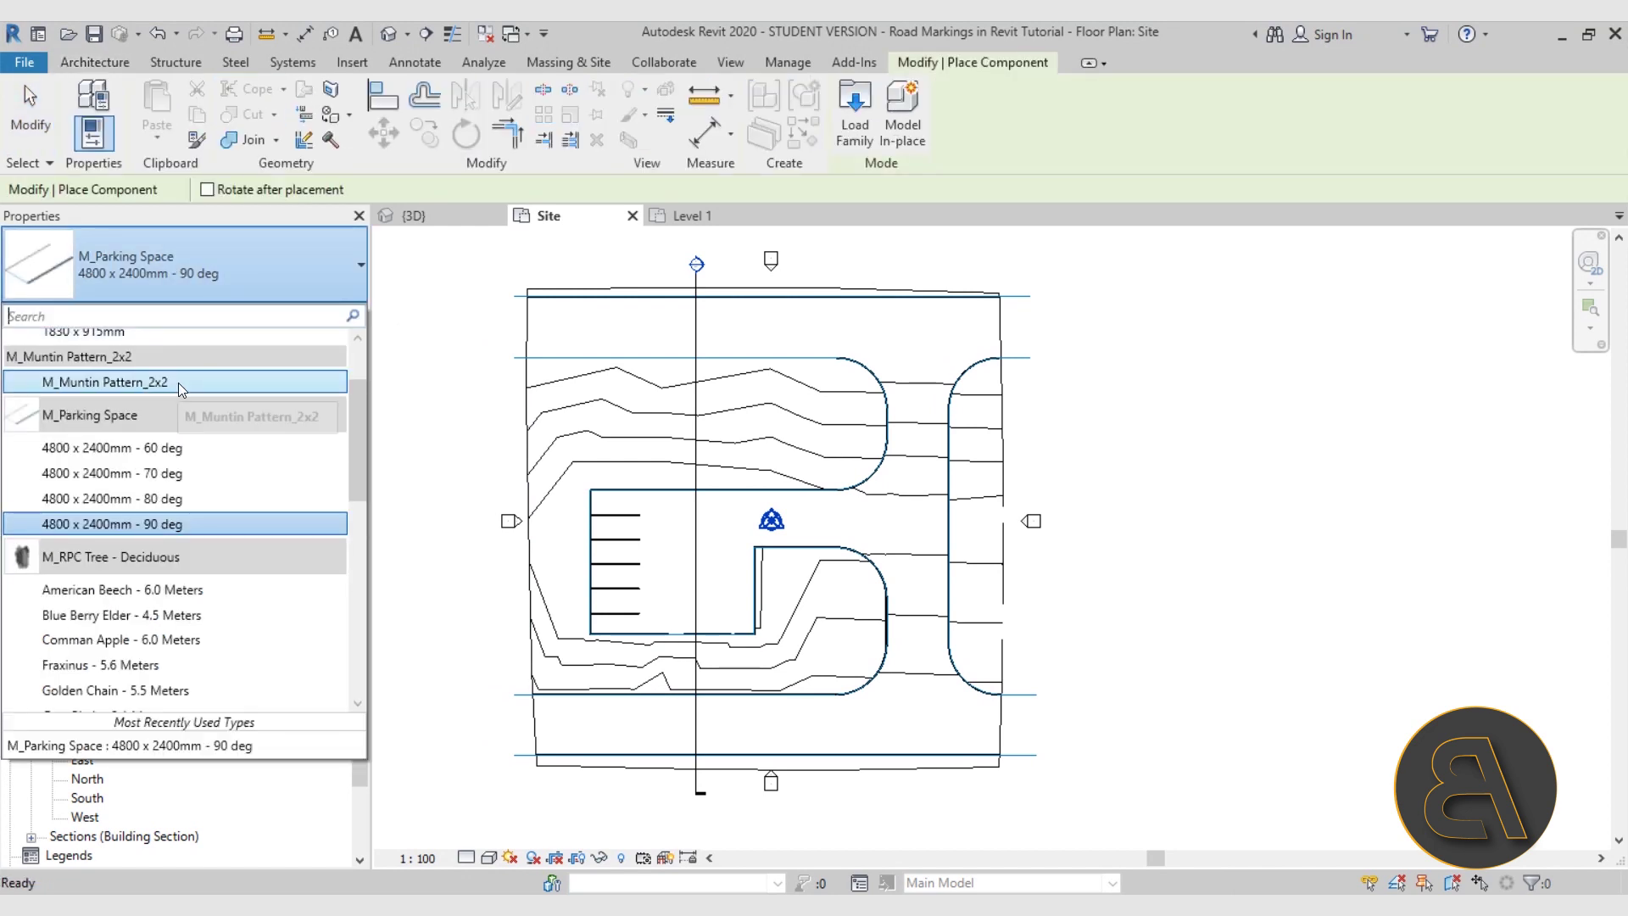
{"action": "scroll", "coordinate": [161, 422], "scroll_direction": "down", "scroll_amount": 4}
{"action": "scroll", "coordinate": [161, 422], "scroll_direction": "up", "scroll_amount": 5}
{"action": "scroll", "coordinate": [161, 432], "scroll_direction": "up", "scroll_amount": 2}
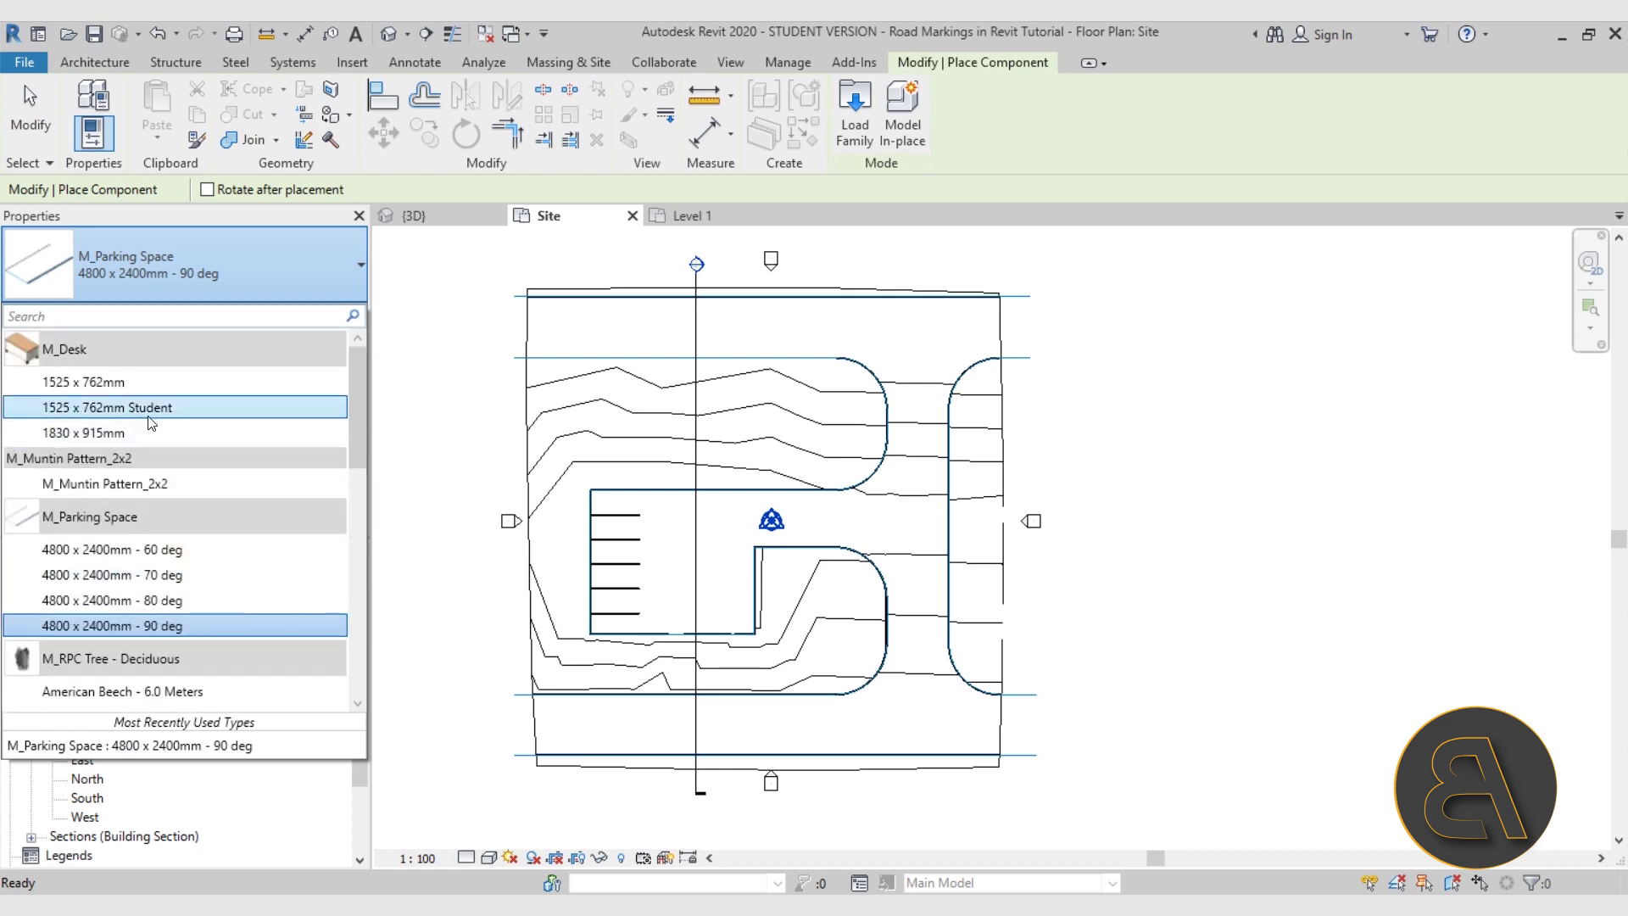
{"action": "scroll", "coordinate": [146, 415], "scroll_direction": "down", "scroll_amount": 3}
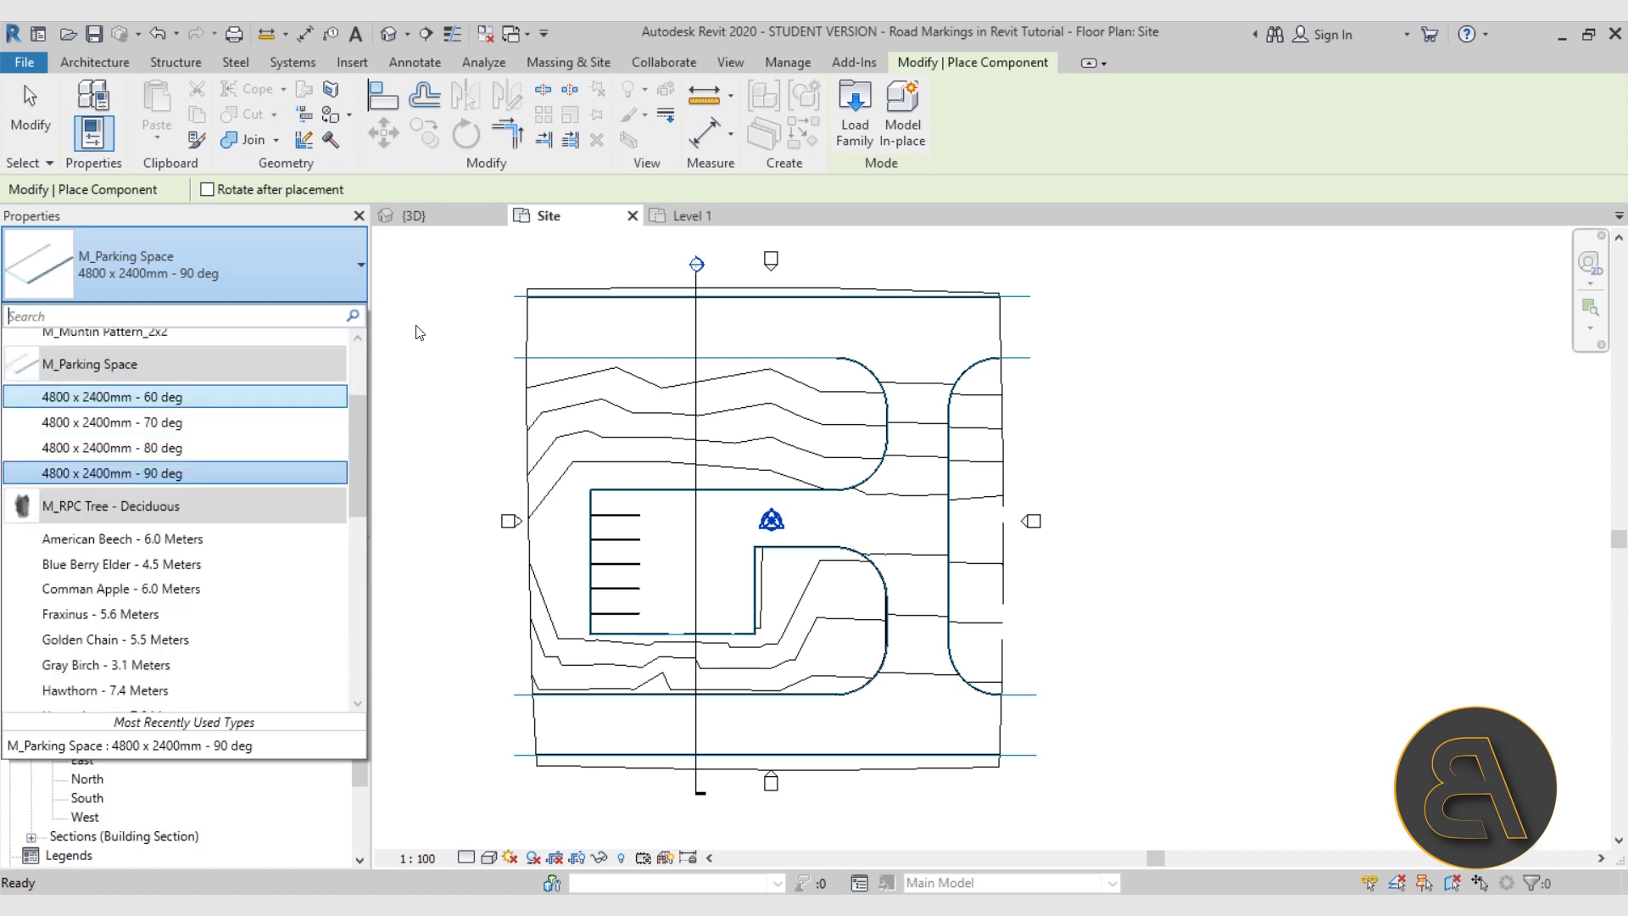
- Start loading a family and browse the US Metric library to the Site > Parking folder
{"action": "left_click", "coordinate": [882, 165]}
{"action": "left_click", "coordinate": [857, 136]}
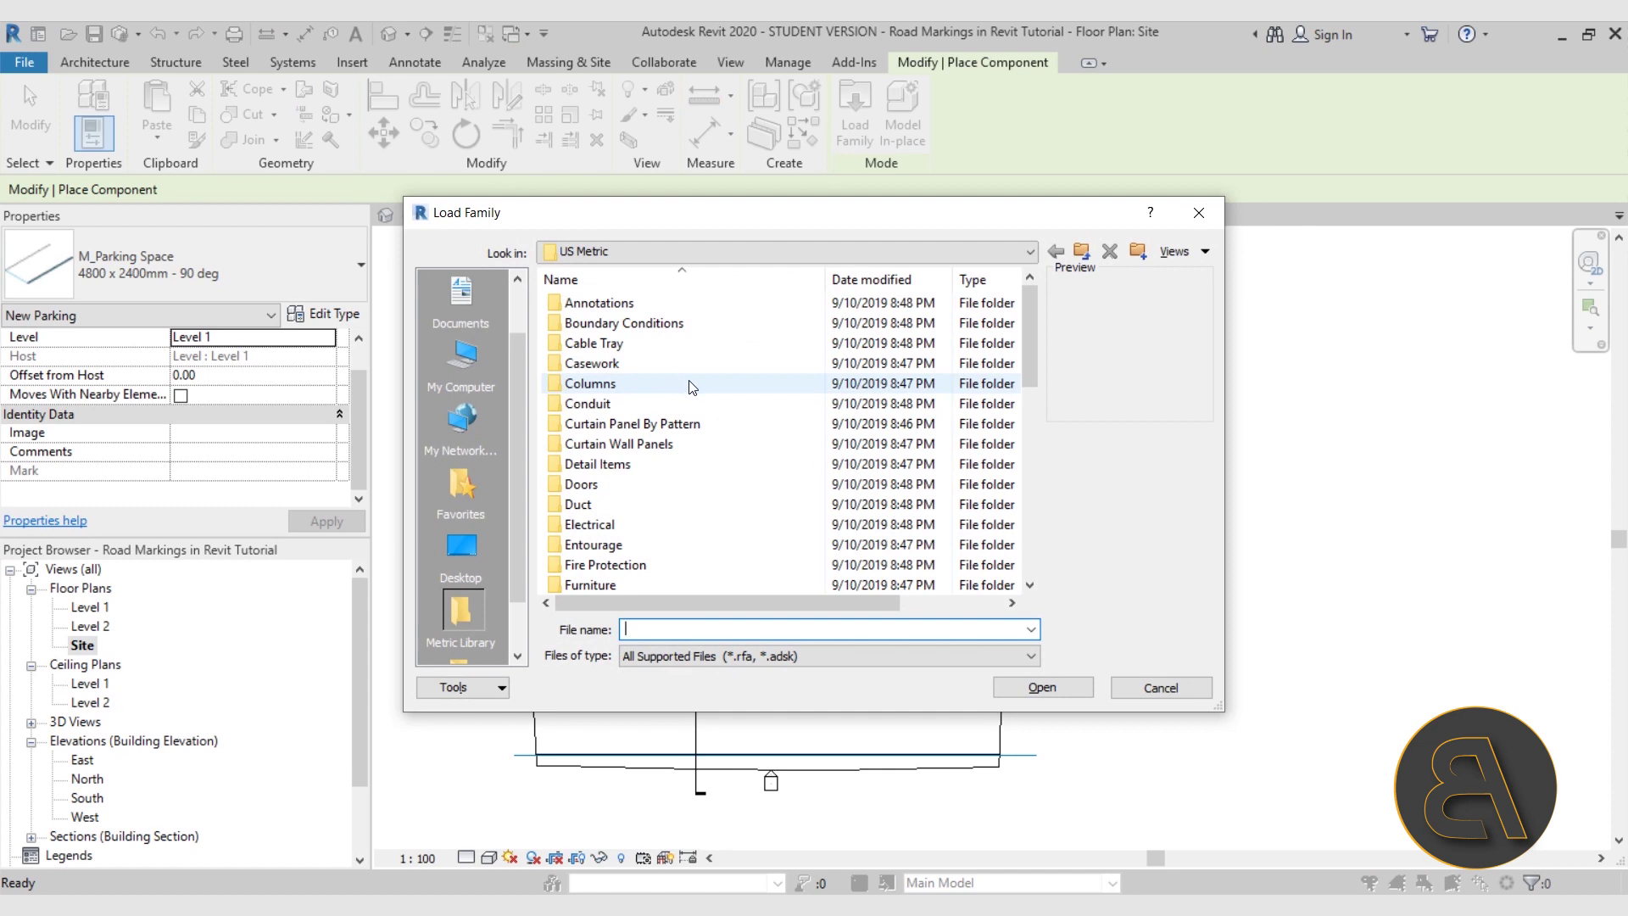
{"action": "scroll", "coordinate": [665, 371], "scroll_direction": "down", "scroll_amount": 2}
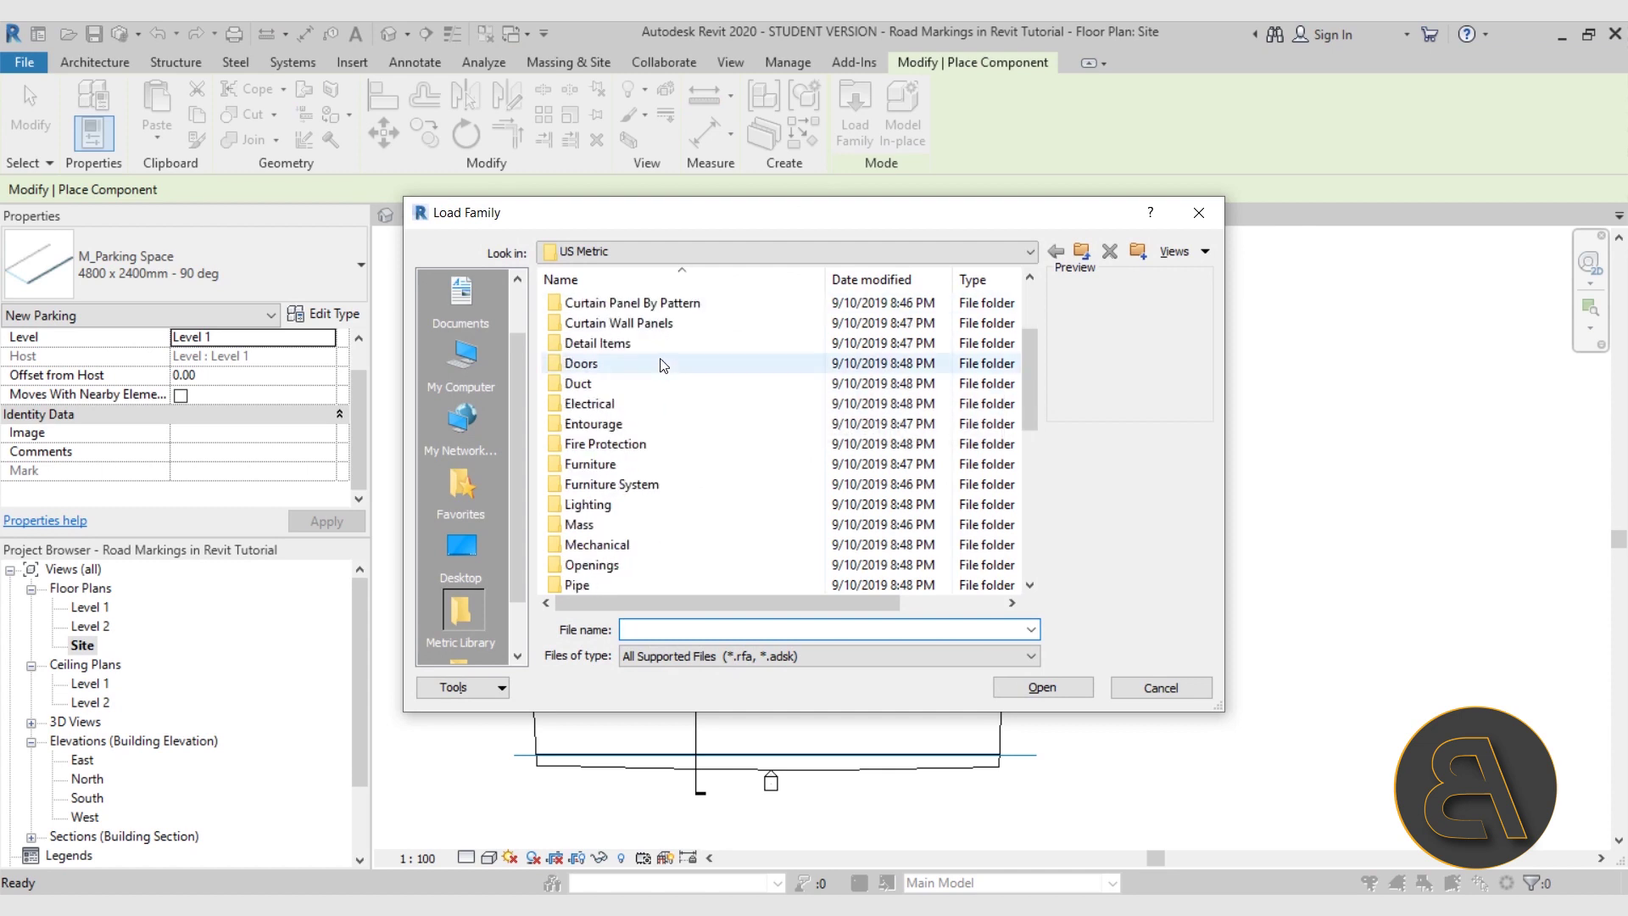
{"action": "scroll", "coordinate": [663, 365], "scroll_direction": "down", "scroll_amount": 3}
{"action": "scroll", "coordinate": [591, 445], "scroll_direction": "down", "scroll_amount": 1}
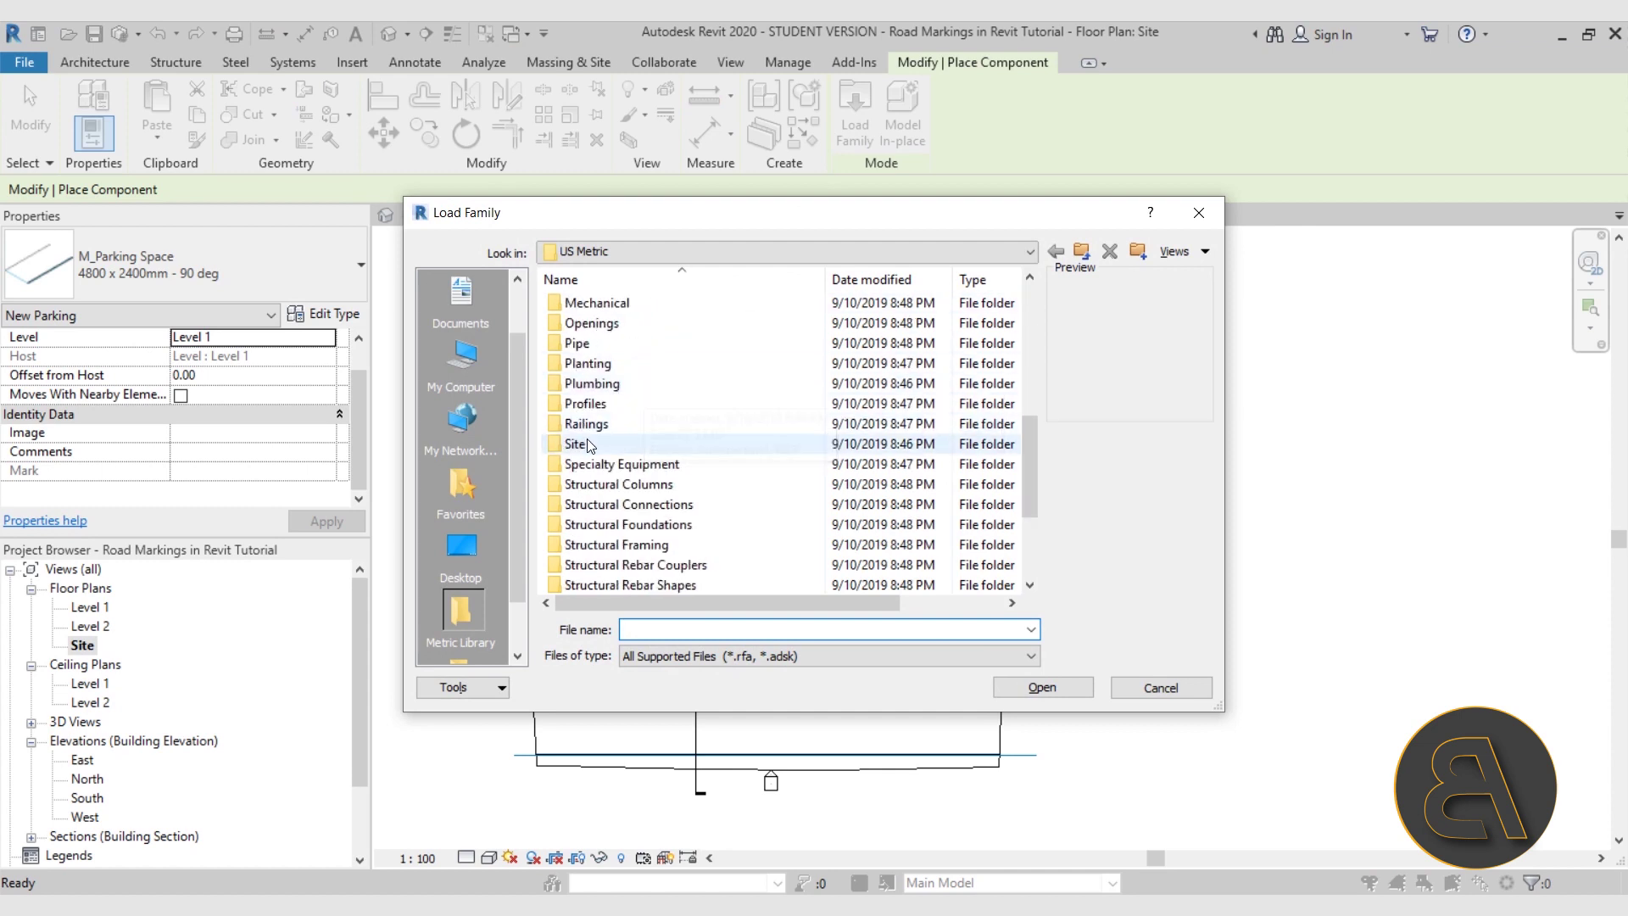
{"action": "double_click", "coordinate": [577, 445]}
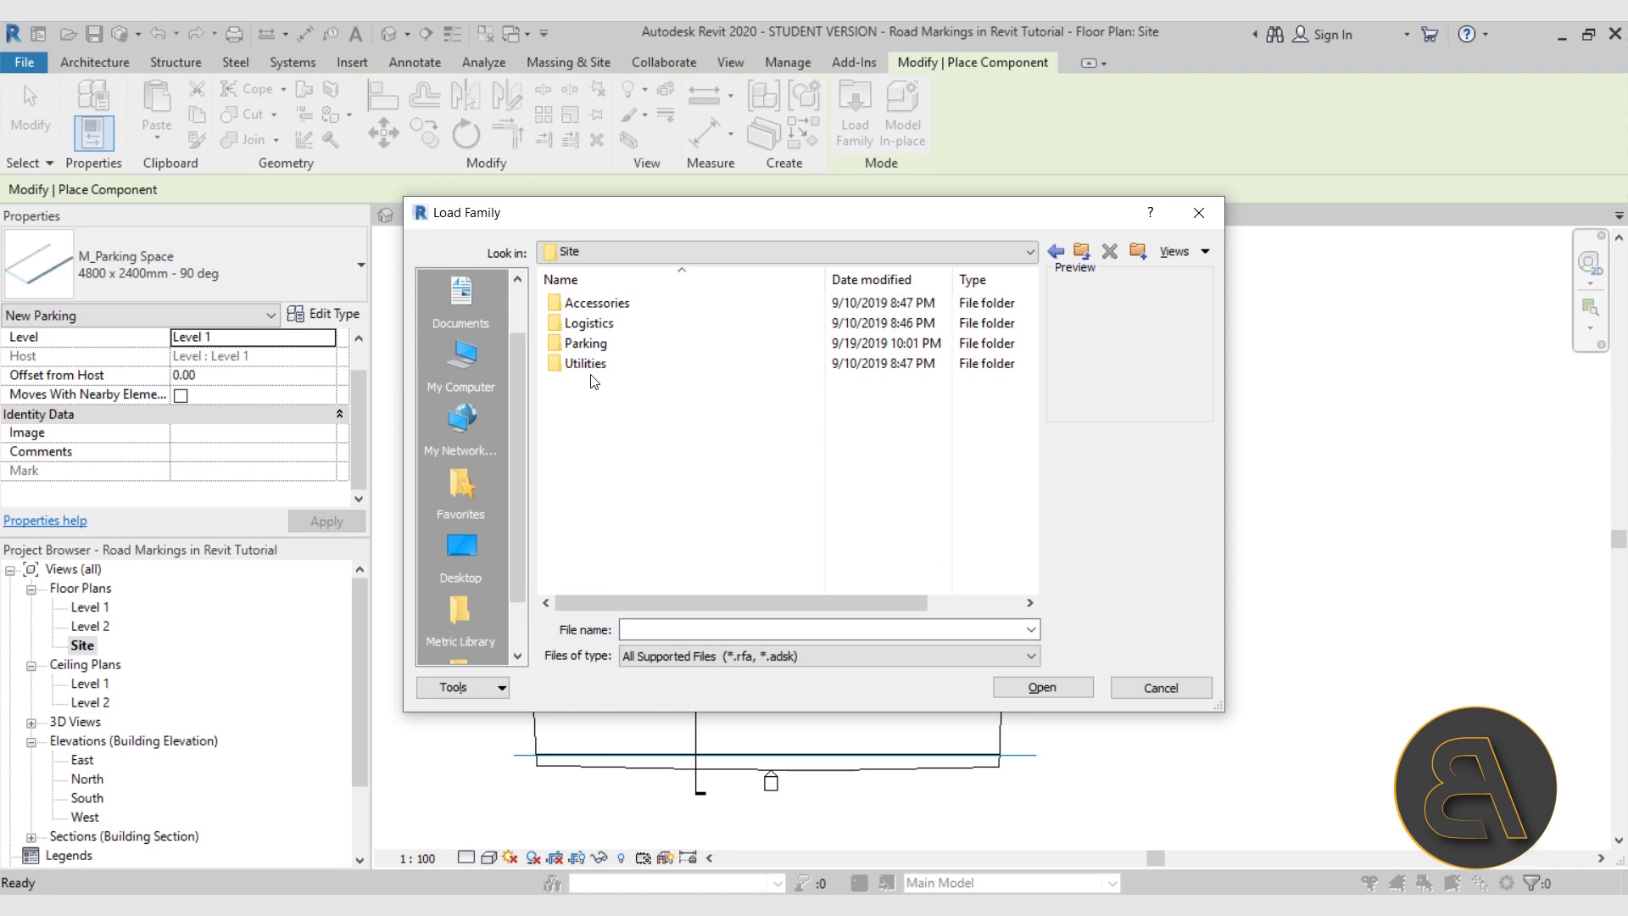
{"action": "double_click", "coordinate": [601, 346]}
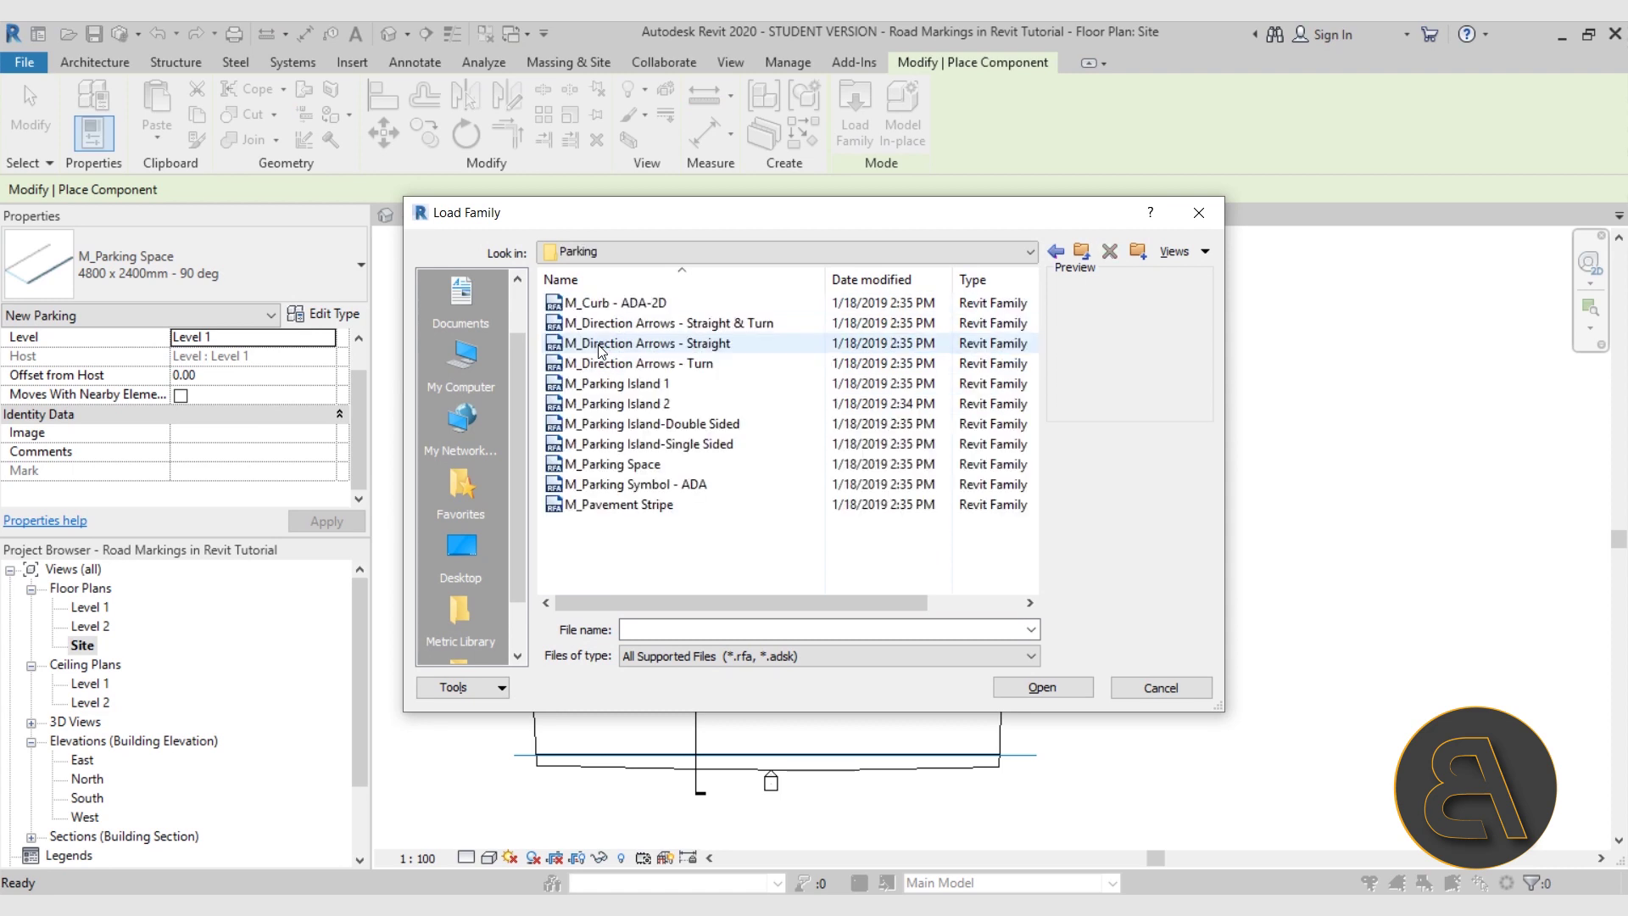
- Preview the ADA curb and the straight, turn, and straight-and-turn direction arrow families in the Parking folder
{"action": "left_click", "coordinate": [652, 307]}
{"action": "left_click", "coordinate": [694, 325]}
{"action": "left_click", "coordinate": [683, 343]}
{"action": "left_click", "coordinate": [665, 366]}
{"action": "left_click", "coordinate": [667, 342]}
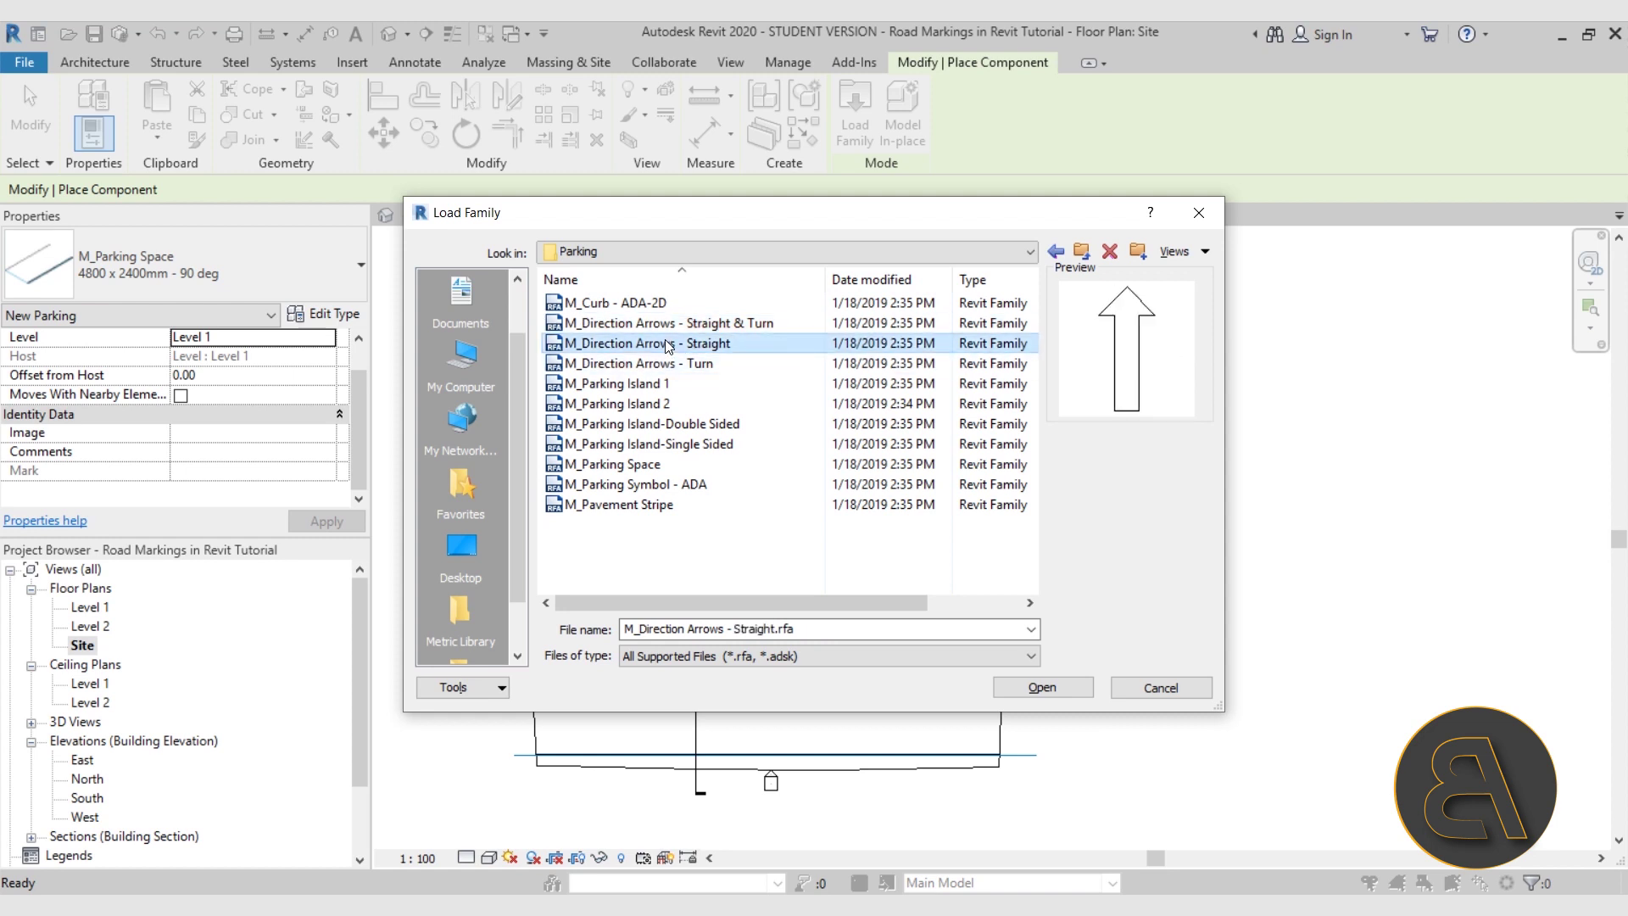
{"action": "left_click", "coordinate": [667, 364]}
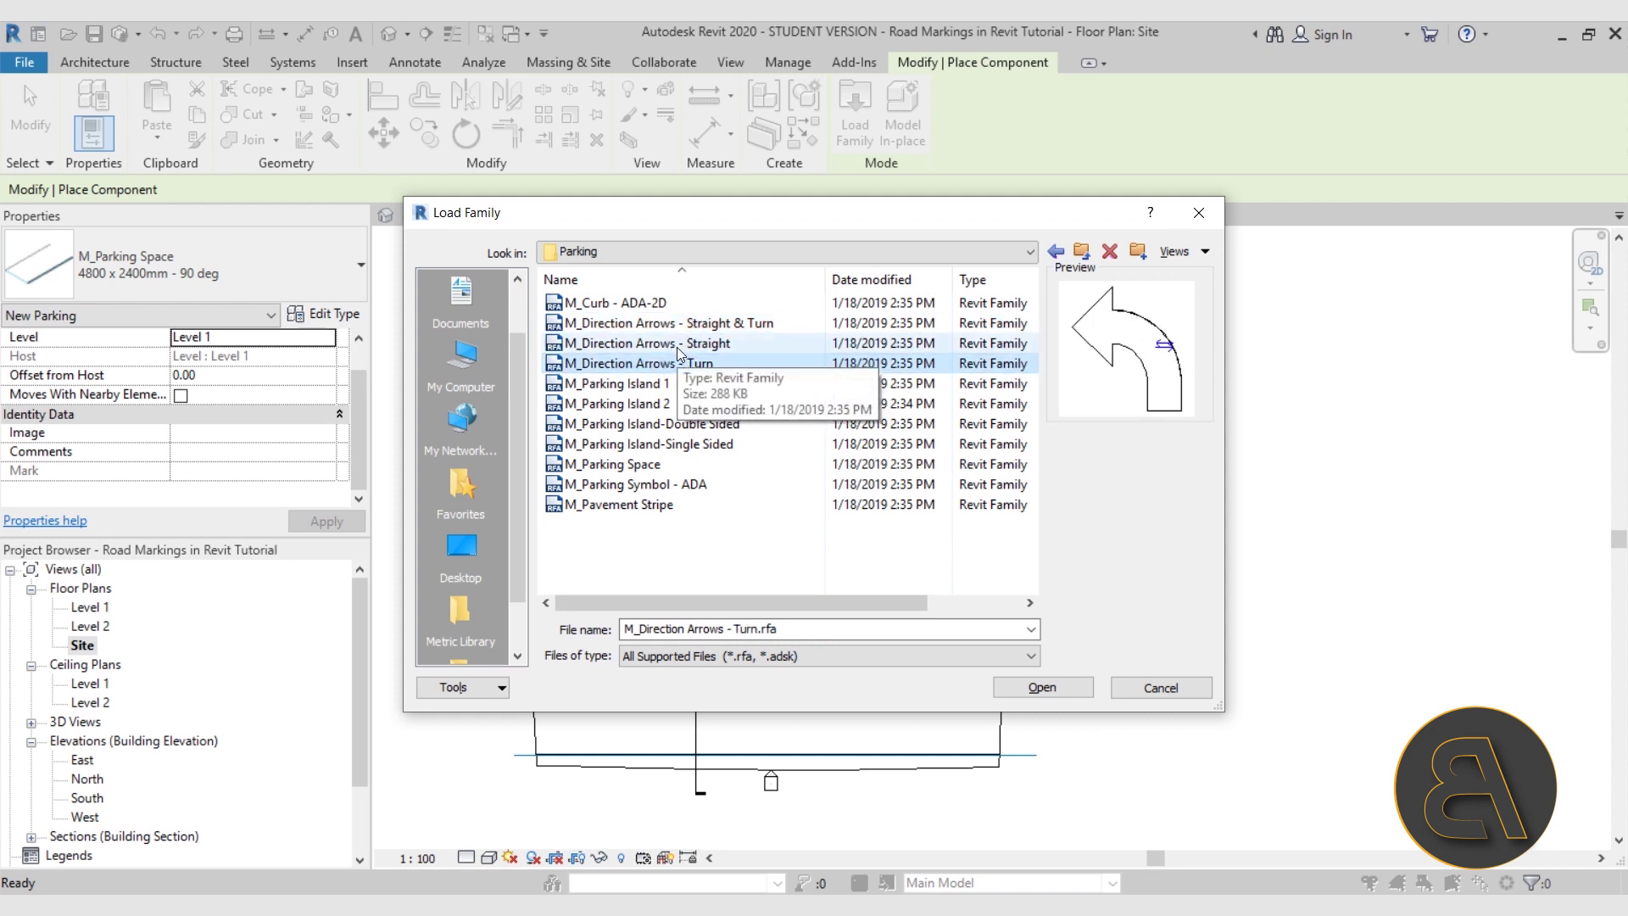
{"action": "left_click", "coordinate": [678, 344]}
- Load the M_Direction Arrows - Straight & Turn, M_Direction Arrows - Straight, M_Pavement Stripe and M_Parking Symbol - ADA families together
{"action": "left_click", "coordinate": [683, 326]}
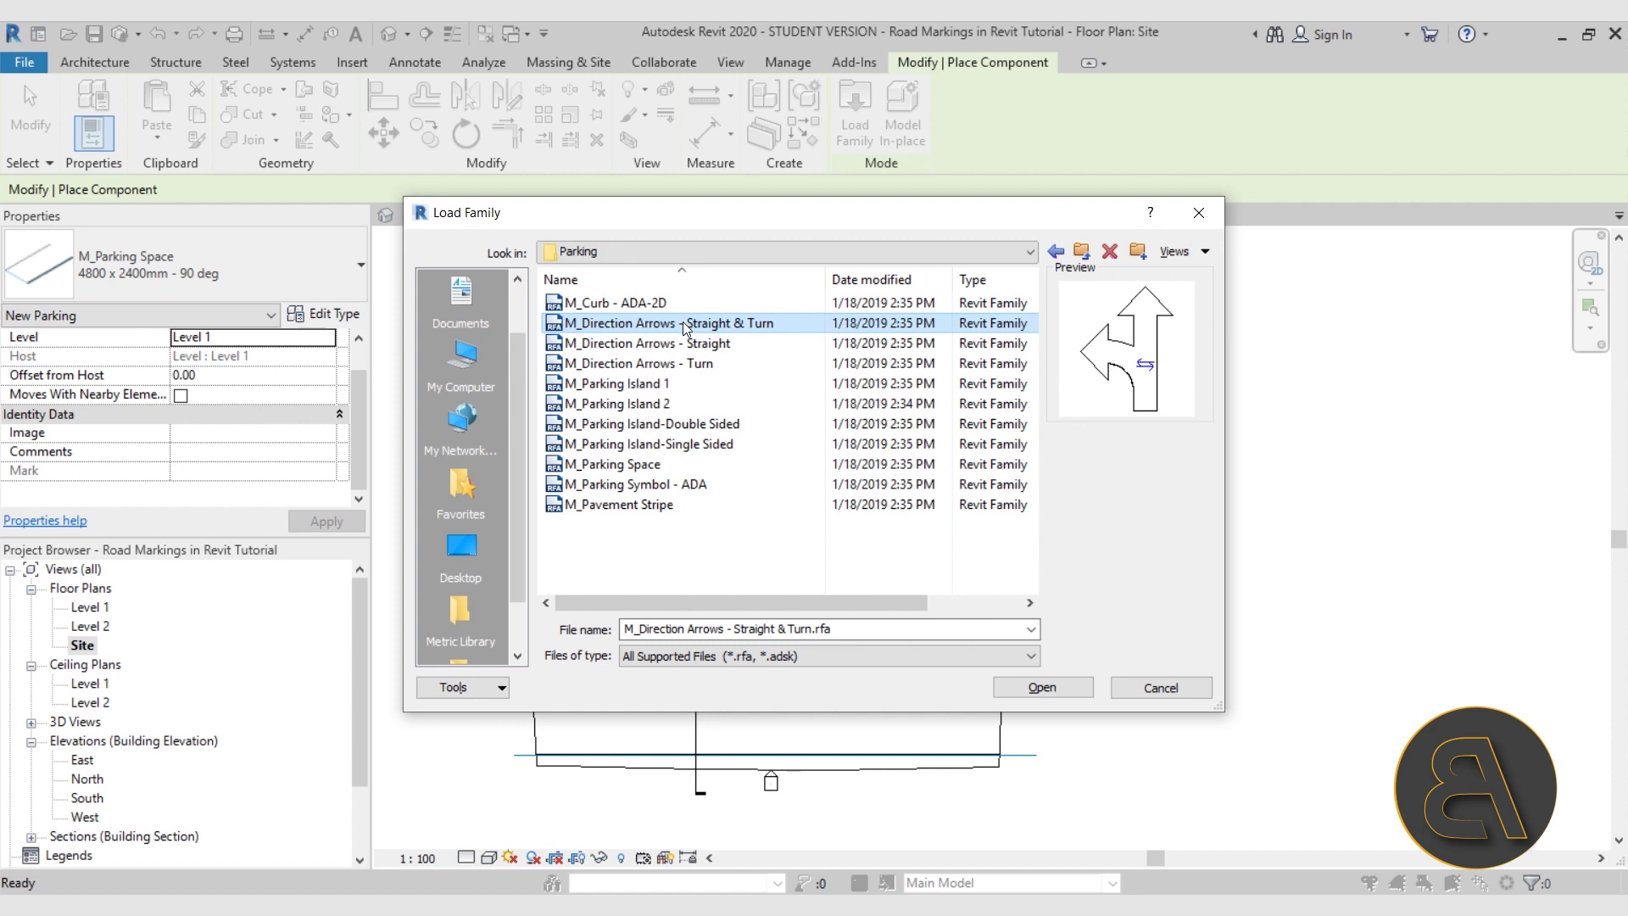
{"action": "left_click", "coordinate": [674, 346]}
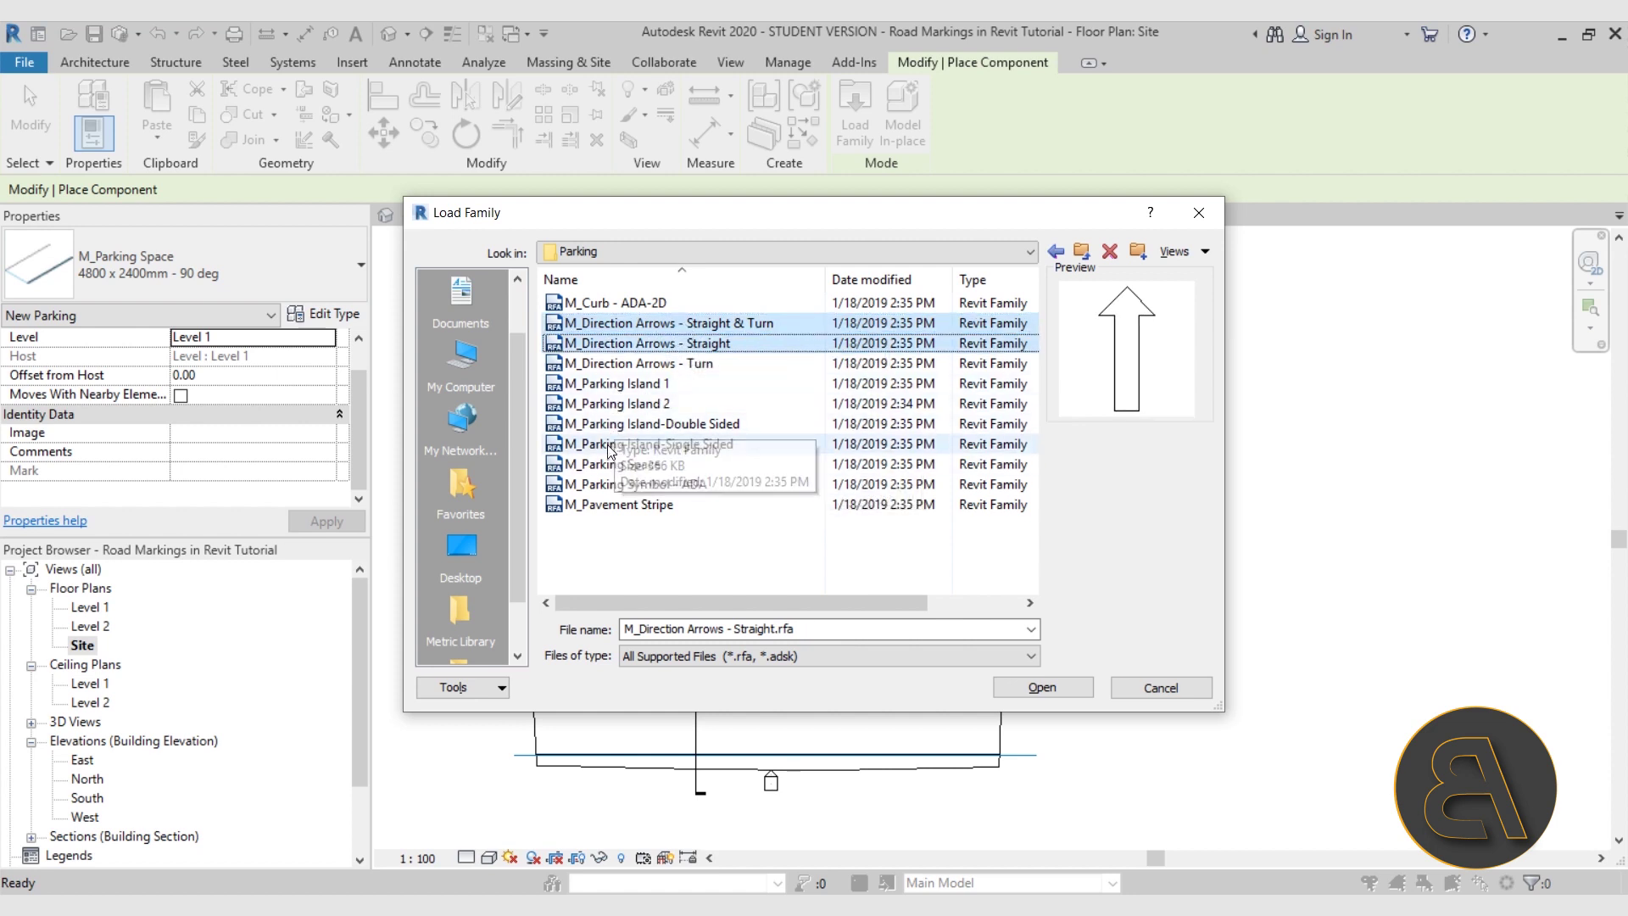
{"action": "left_click", "coordinate": [646, 507]}
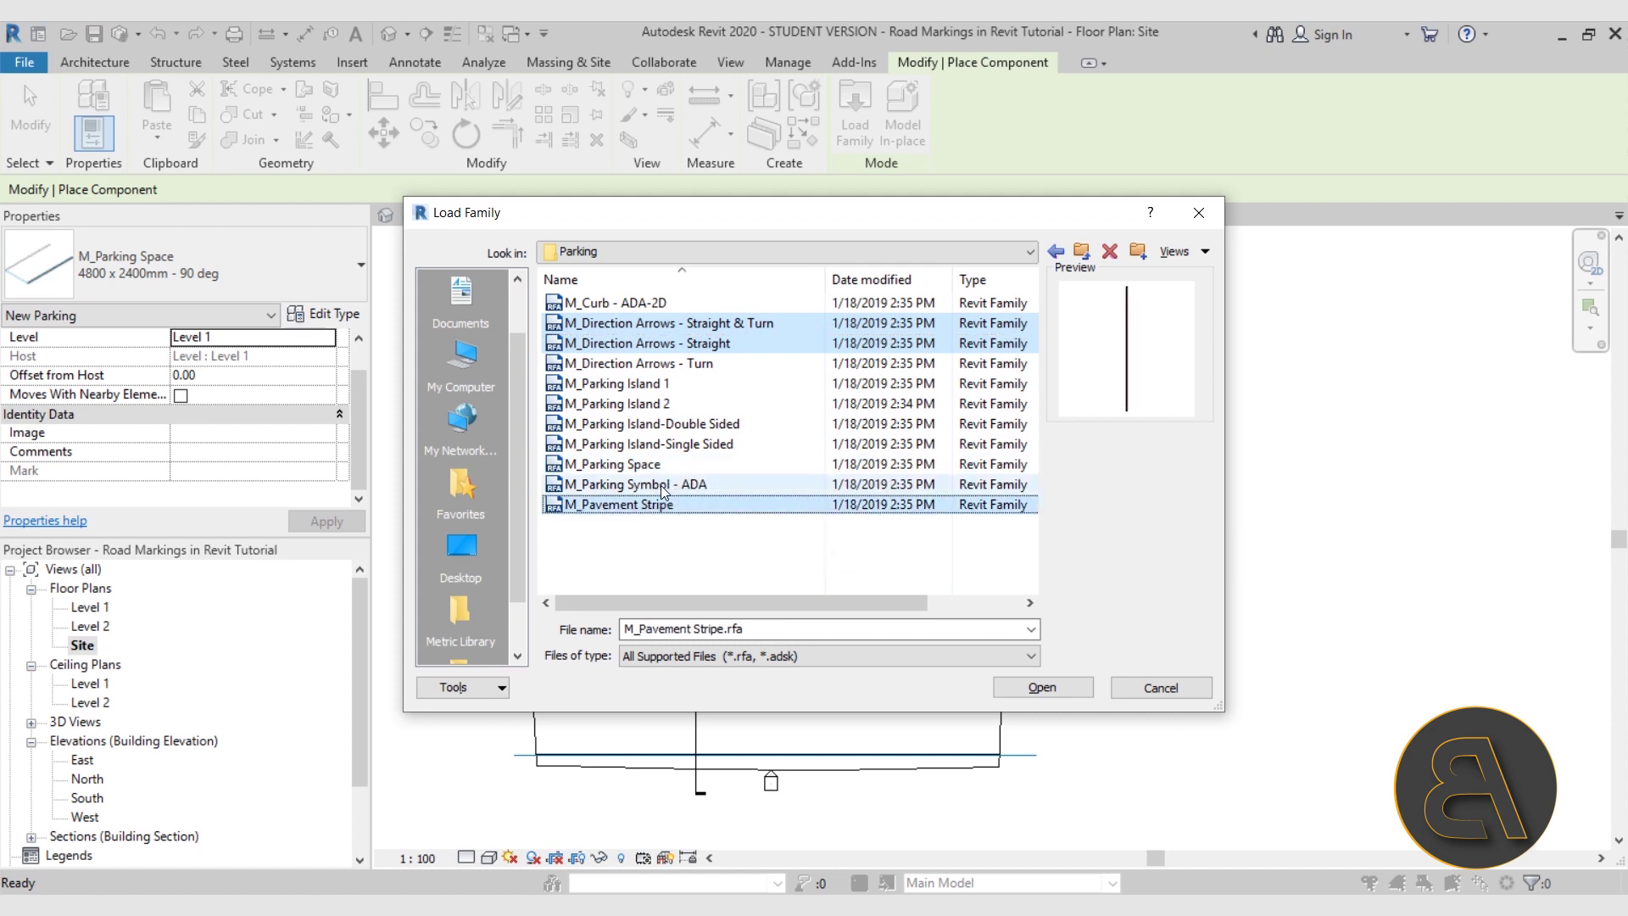
{"action": "left_click", "coordinate": [660, 485], "text": "ctrl"}
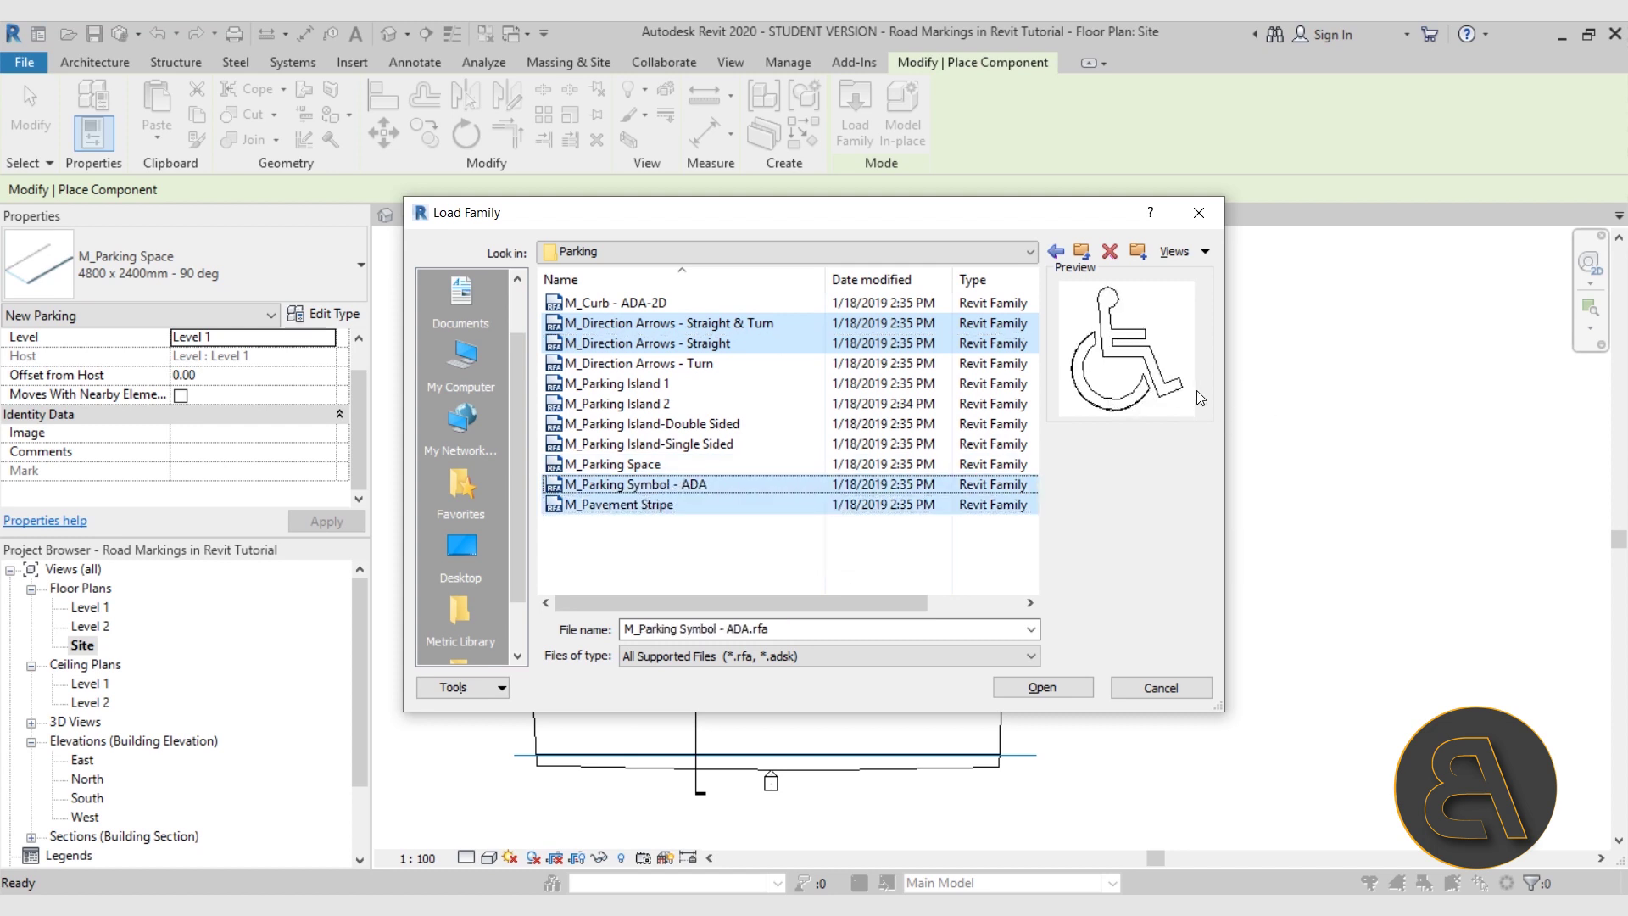
{"action": "left_click", "coordinate": [1042, 688]}
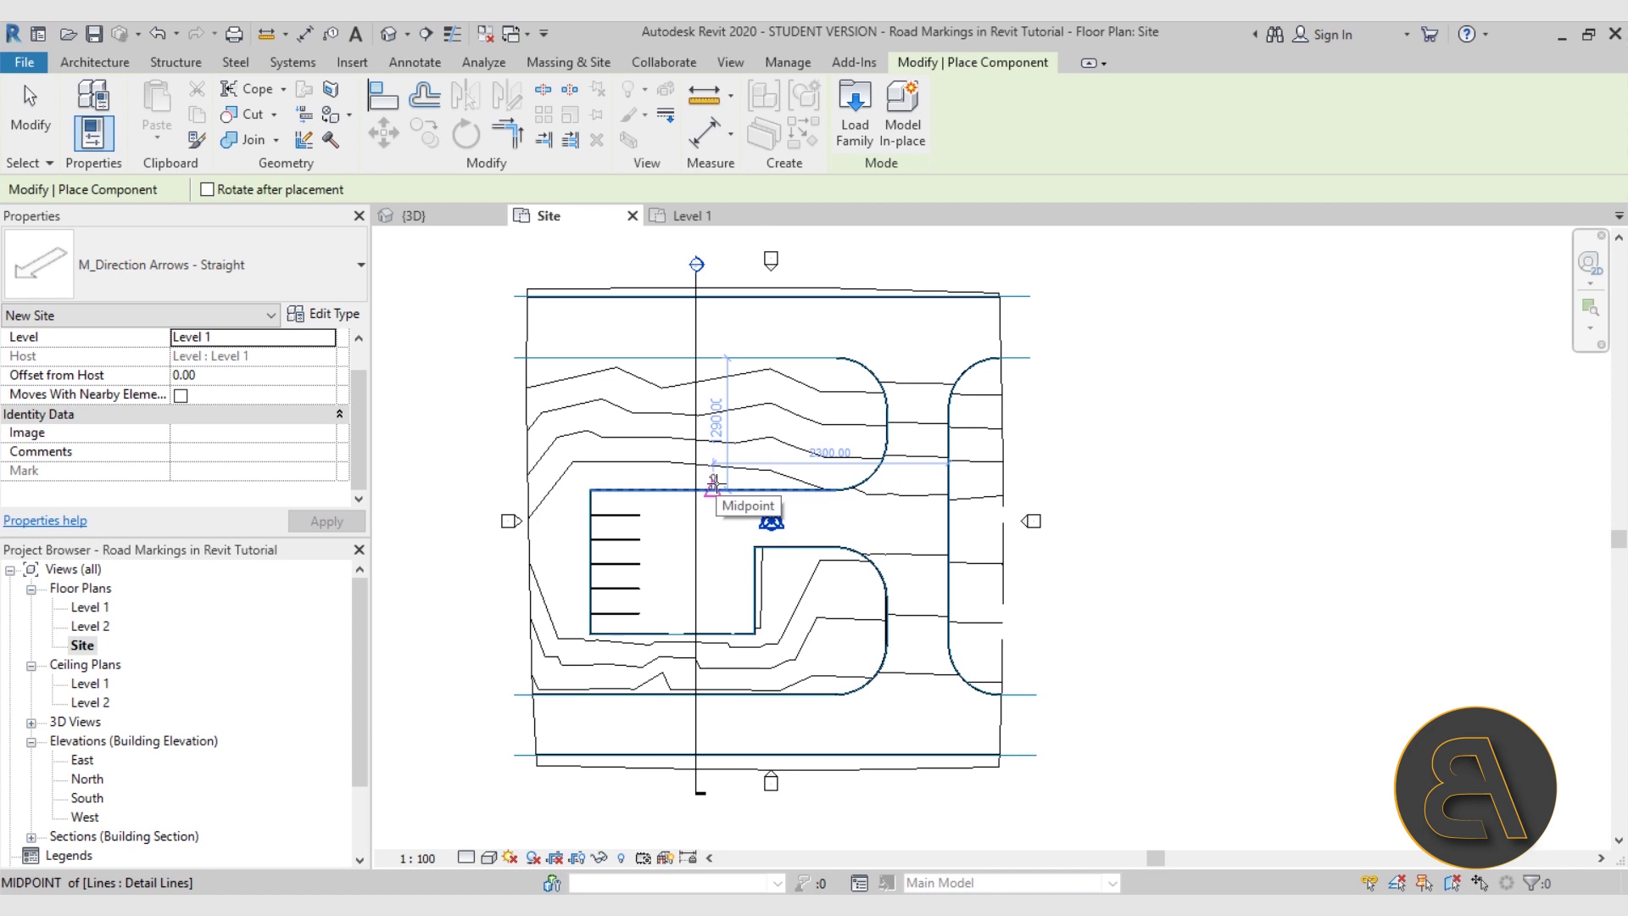
- Place two straight direction arrows near the west end of the lower road, pointing east in the lower lane and west in the upper lane
{"action": "scroll", "coordinate": [798, 753], "scroll_direction": "up", "scroll_amount": 5}
{"action": "middle_click_drag", "start_coordinate": [802, 737], "coordinate": [1007, 629]}
{"action": "scroll", "coordinate": [661, 633], "scroll_direction": "up", "scroll_amount": 2}
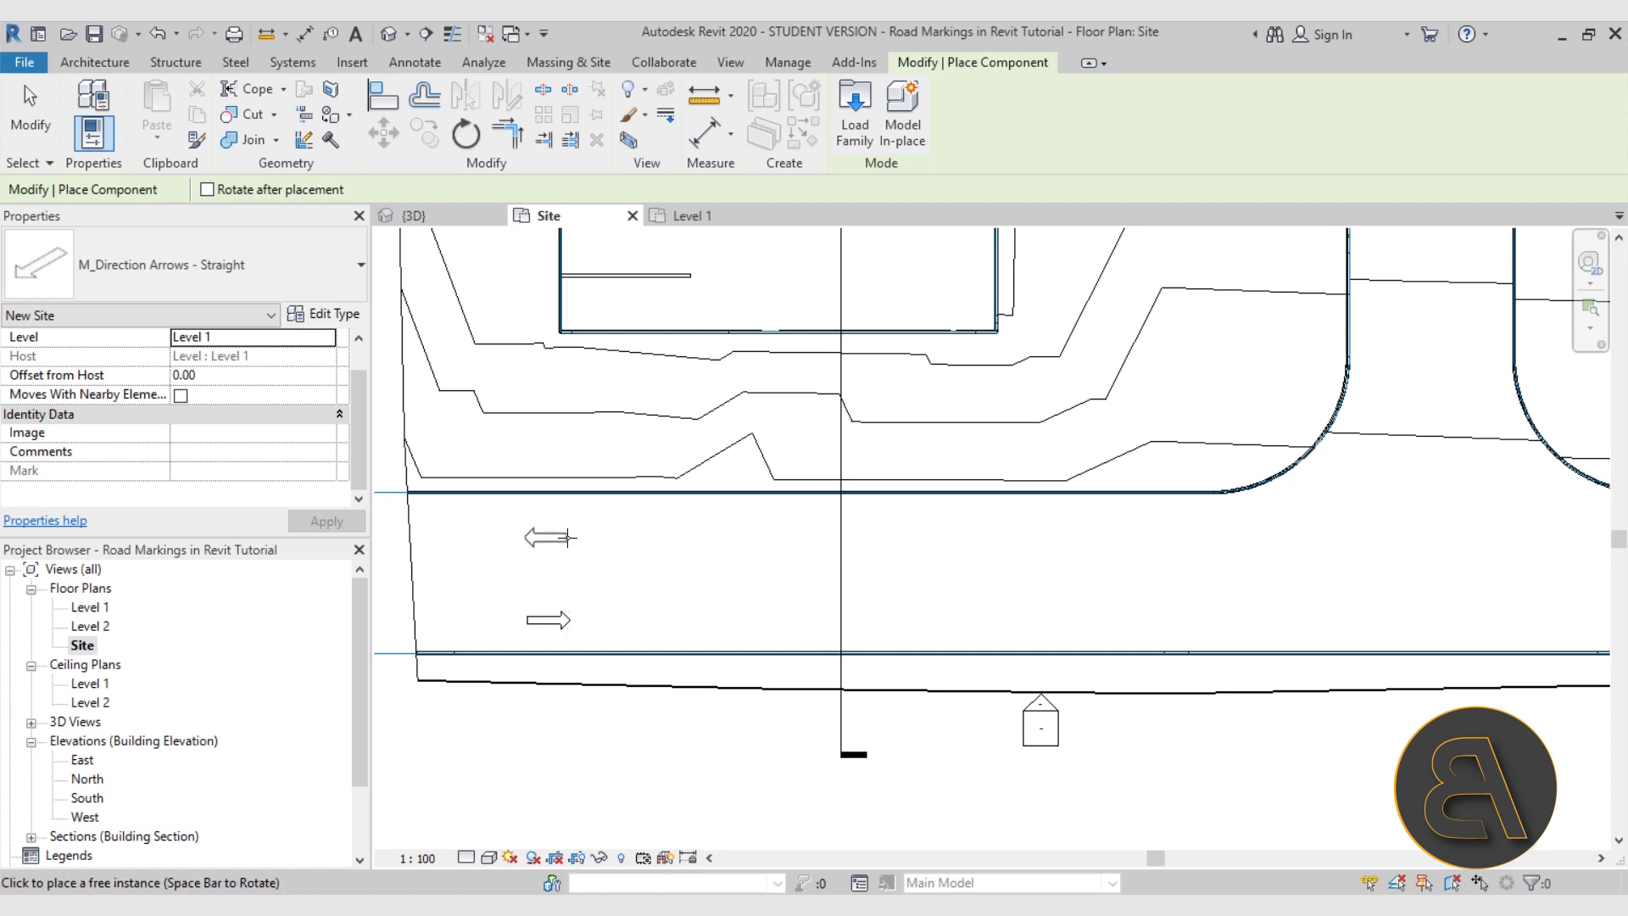
- Place two straight direction arrows near the west end of the upper road, west-pointing in the upper lane and east-pointing in the lower lane
{"action": "scroll", "coordinate": [593, 593], "scroll_direction": "down", "scroll_amount": 8}
{"action": "scroll", "coordinate": [628, 555], "scroll_direction": "up", "scroll_amount": 8}
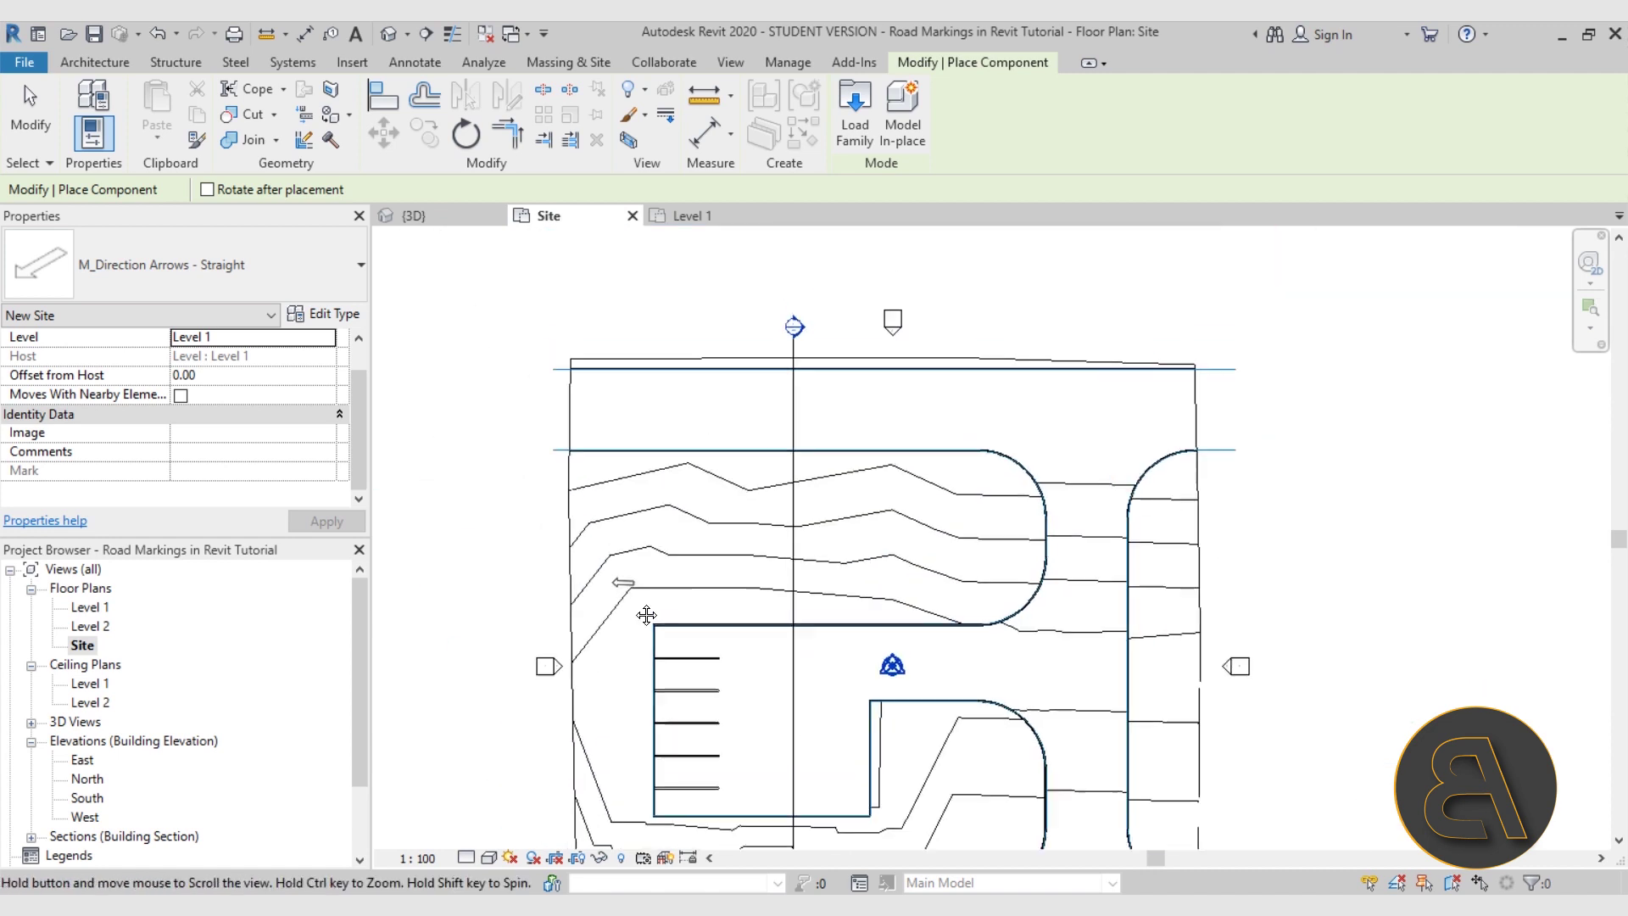
{"action": "scroll", "coordinate": [632, 475], "scroll_direction": "down", "scroll_amount": 5}
{"action": "scroll", "coordinate": [641, 502], "scroll_direction": "up", "scroll_amount": 6}
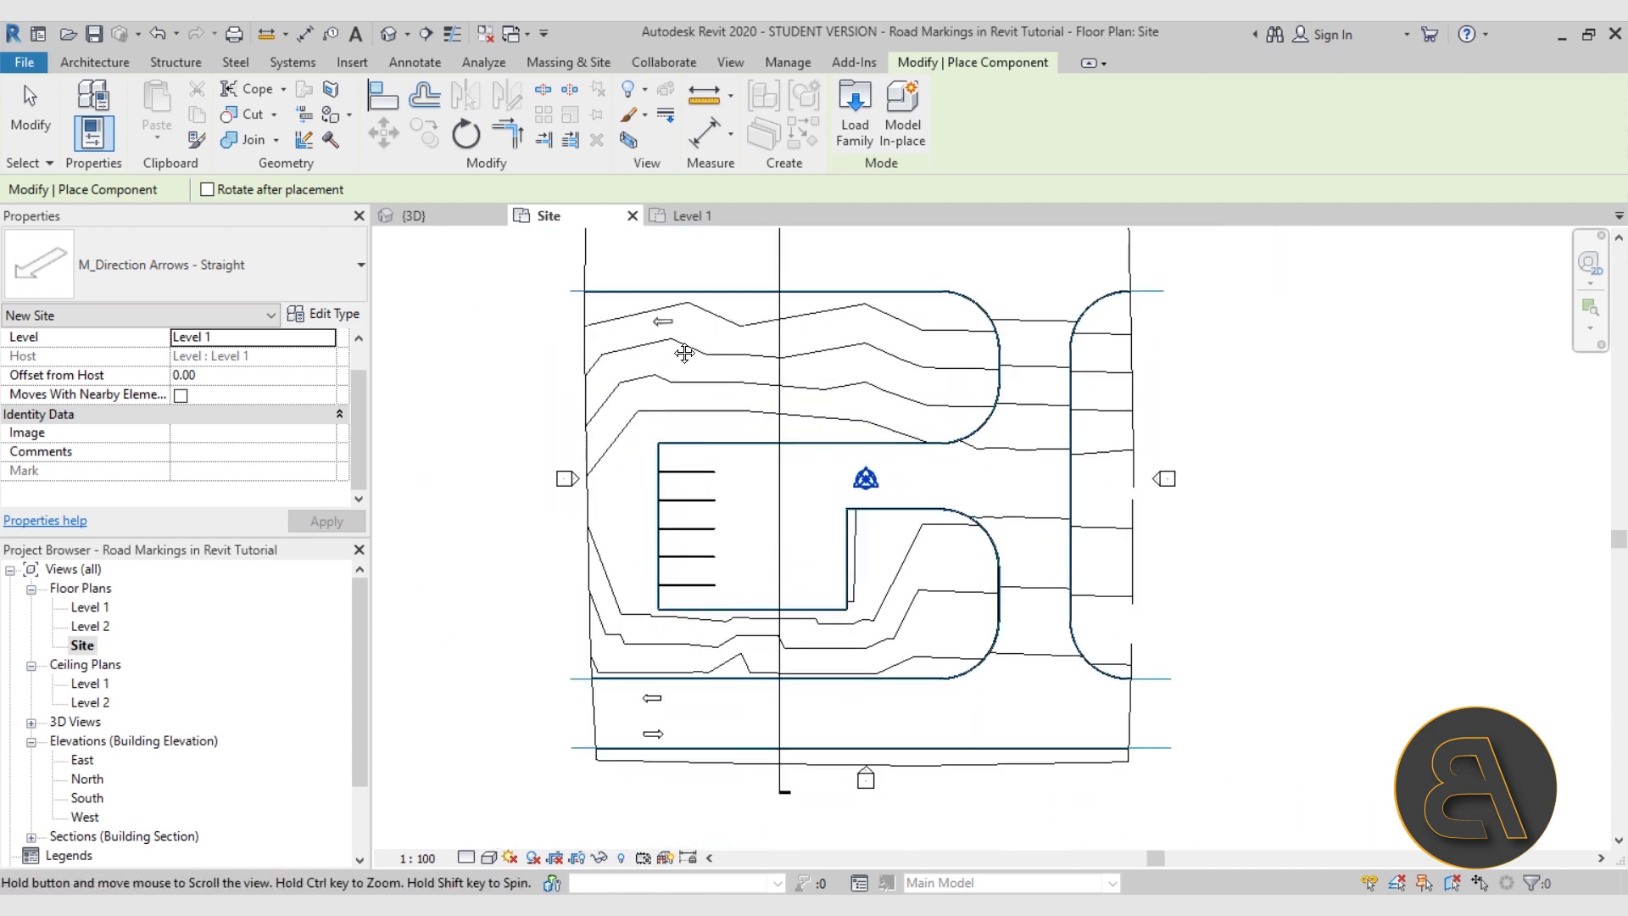
{"action": "left_click", "coordinate": [663, 430]}
{"action": "key", "text": "space"}
{"action": "key", "text": "space"}
{"action": "left_click", "coordinate": [634, 499]}
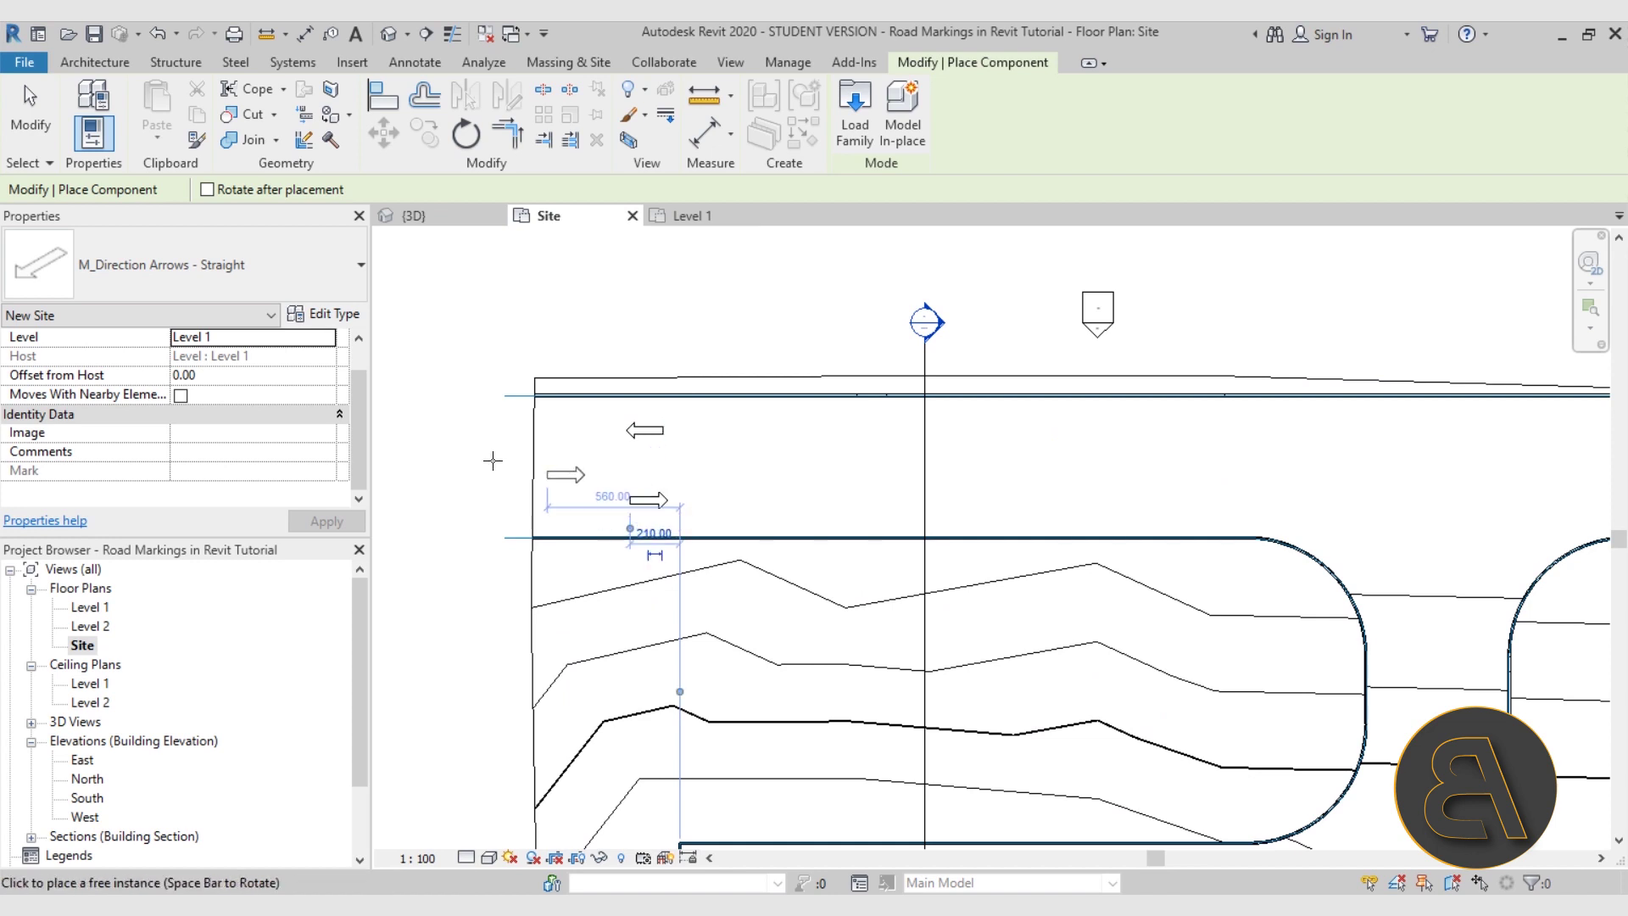
- Place an M_Direction Arrows - Straight & Turn marking pointing north in the connecting road's east lane, just south of the parking lot entrance
{"action": "left_click", "coordinate": [173, 289]}
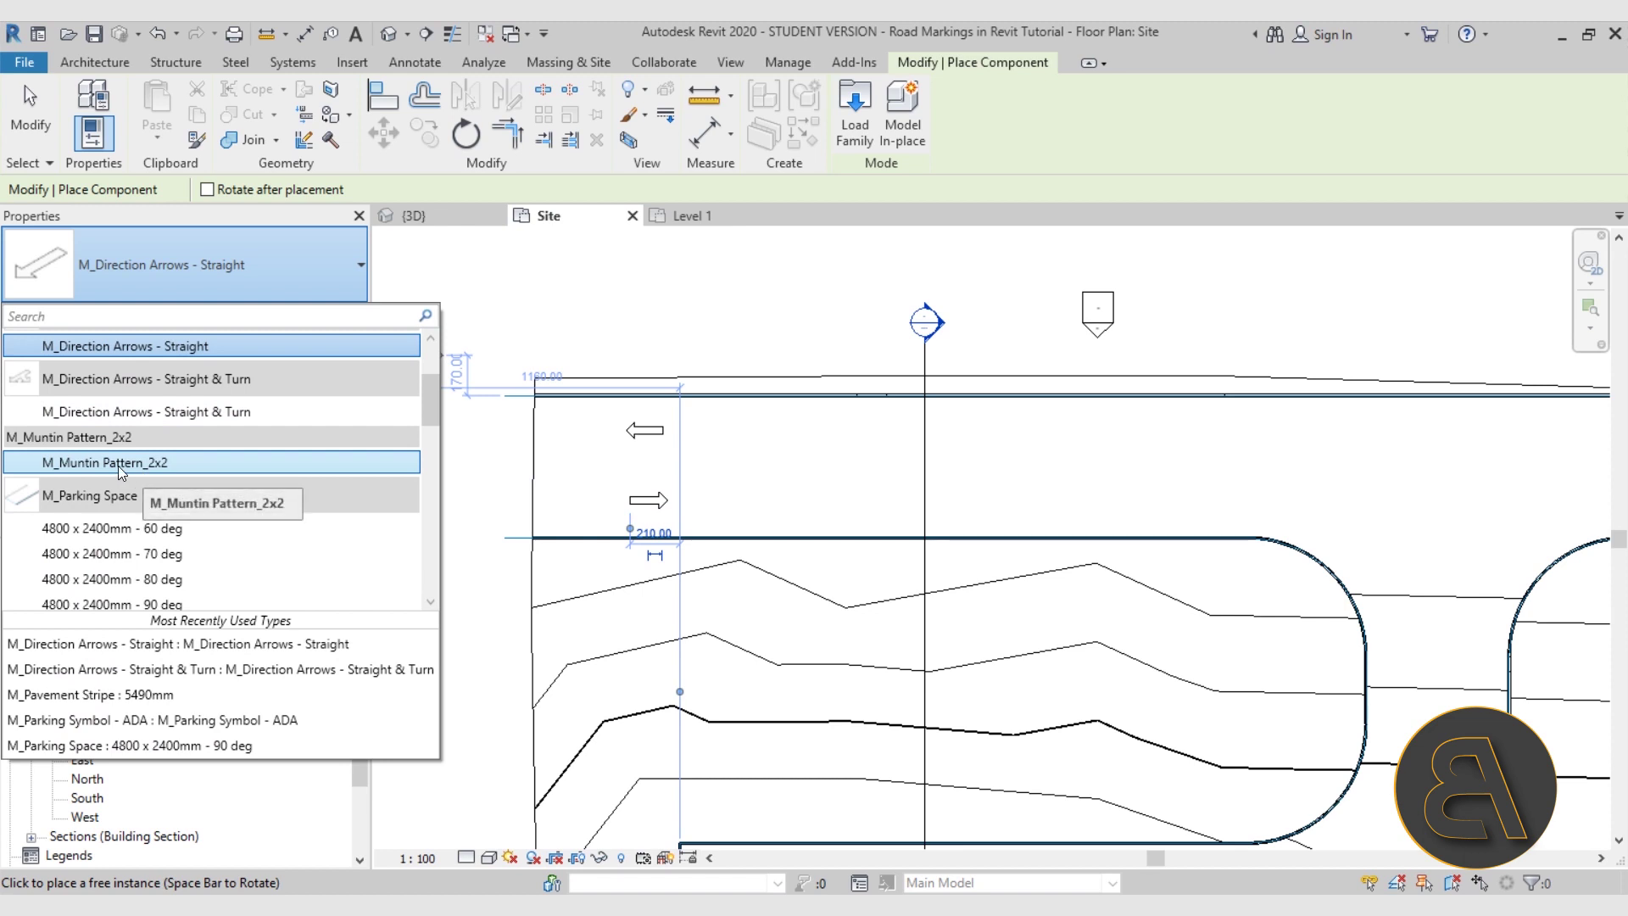
{"action": "scroll", "coordinate": [217, 463], "scroll_direction": "up", "scroll_amount": 3}
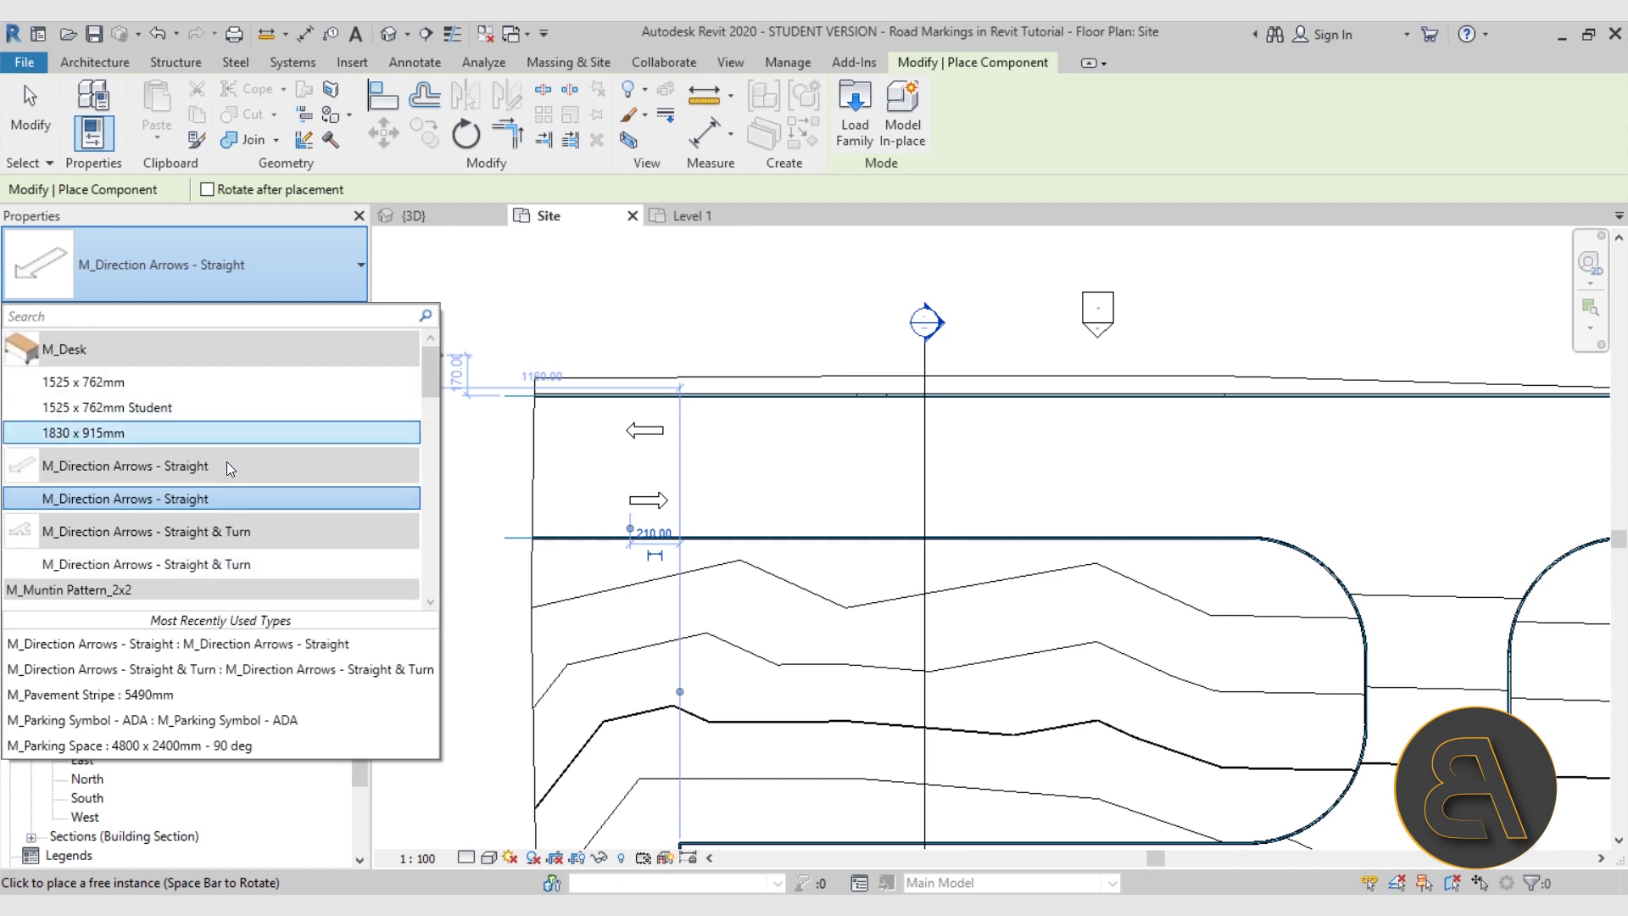
{"action": "scroll", "coordinate": [227, 461], "scroll_direction": "down", "scroll_amount": 1}
{"action": "left_click", "coordinate": [250, 511]}
{"action": "scroll", "coordinate": [613, 455], "scroll_direction": "down", "scroll_amount": 4}
{"action": "middle_click_drag", "start_coordinate": [1012, 512], "coordinate": [882, 502]}
{"action": "scroll", "coordinate": [876, 490], "scroll_direction": "up", "scroll_amount": 3}
{"action": "middle_click_drag", "start_coordinate": [893, 840], "coordinate": [877, 498]}
{"action": "scroll", "coordinate": [875, 498], "scroll_direction": "up", "scroll_amount": 3}
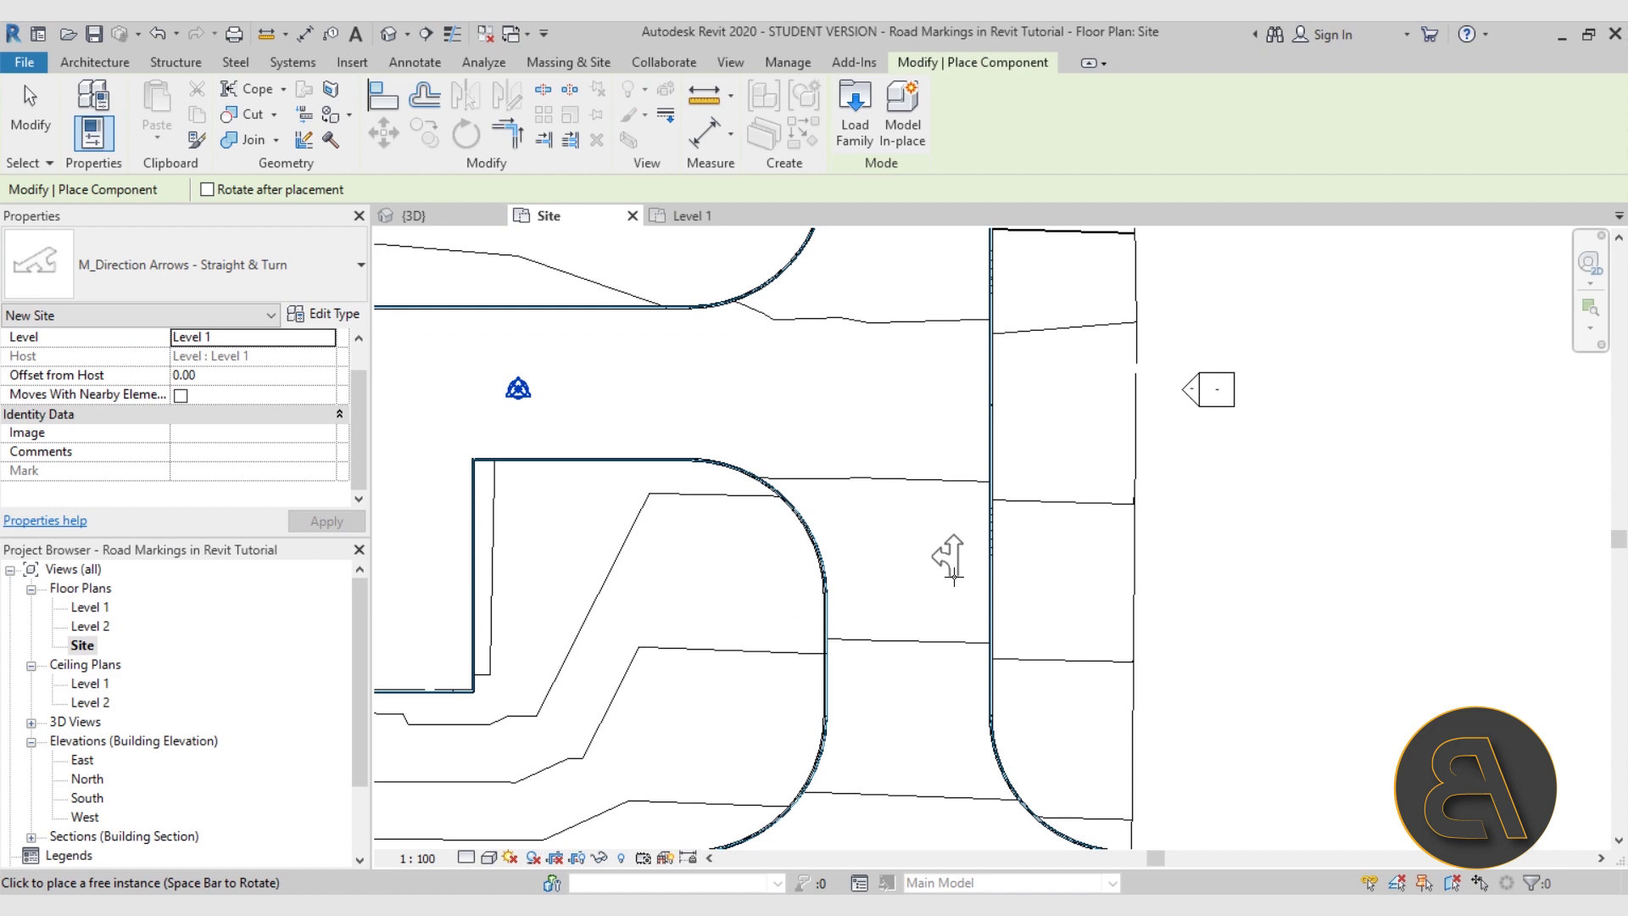
{"action": "left_click", "coordinate": [954, 577]}
- Place a second straight-and-turn arrow pointing south in the connecting road's west lane, north of the parking entrance, and end placement
{"action": "middle_click_drag", "start_coordinate": [924, 356], "coordinate": [908, 560]}
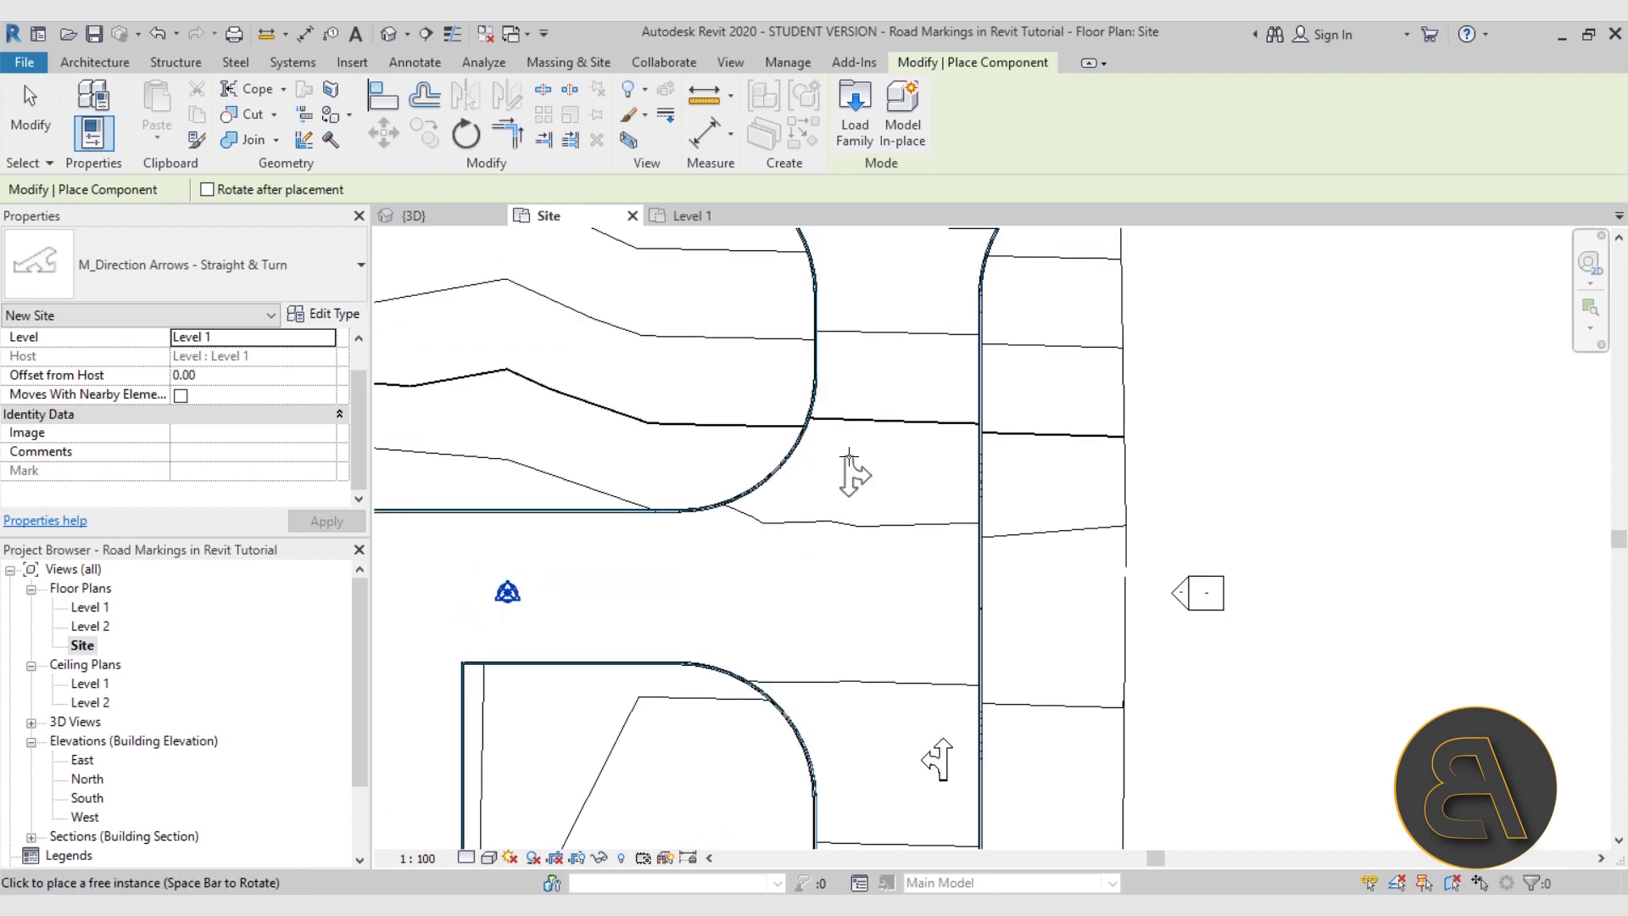
{"action": "left_click", "coordinate": [855, 414]}
{"action": "key", "text": "Escape"}
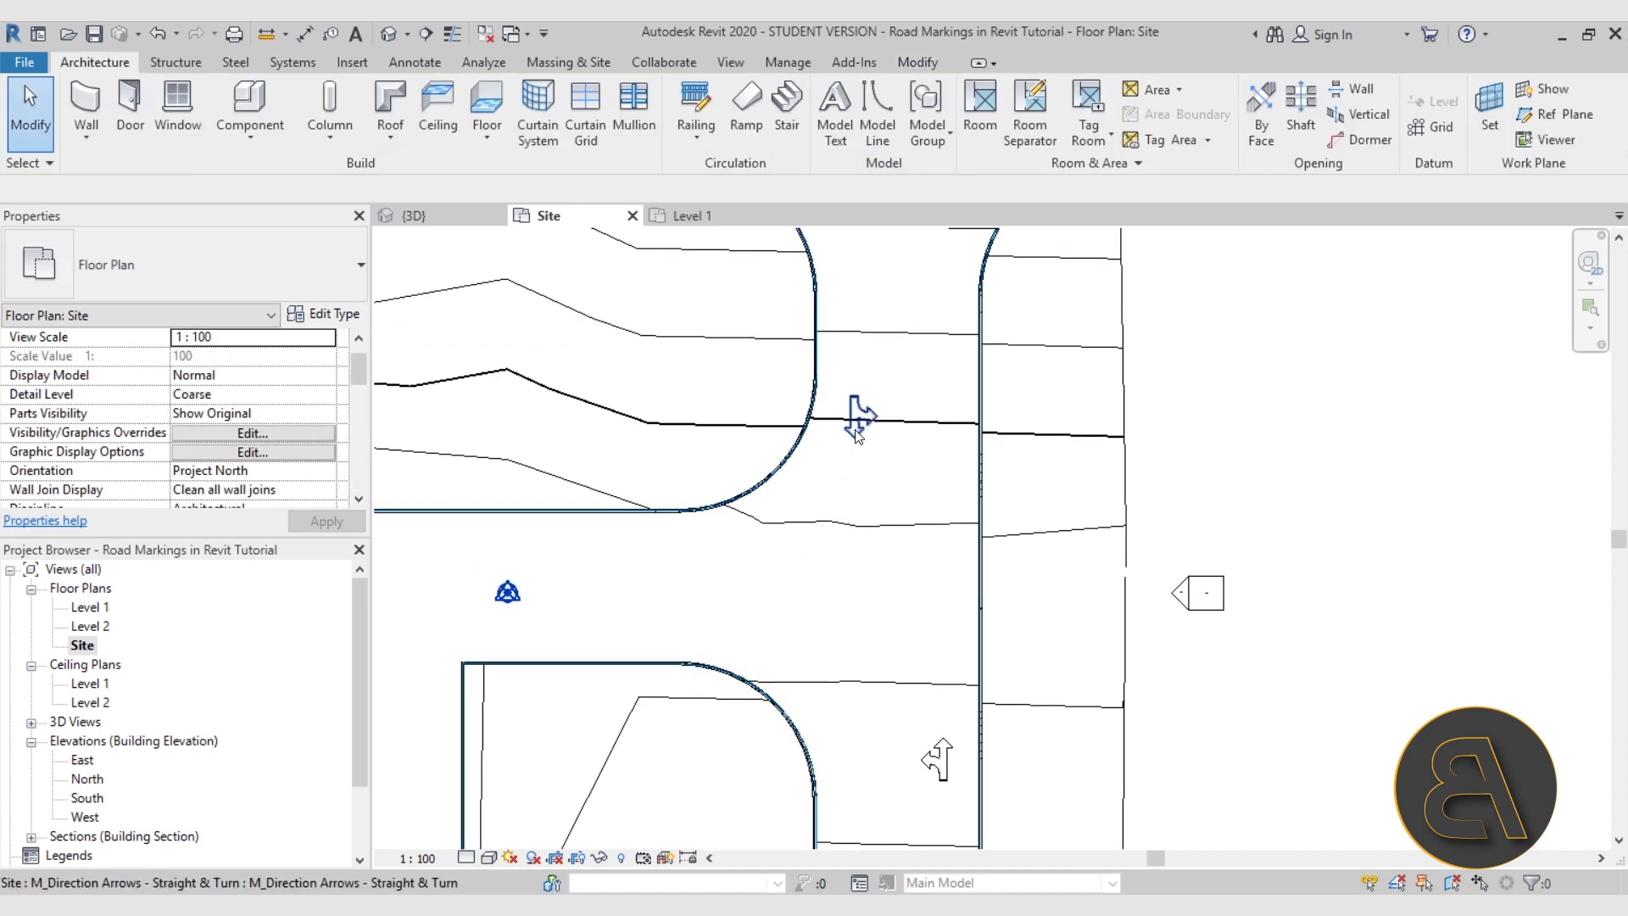
- Move the south-pointing straight-and-turn arrow slightly north along the connecting road
{"action": "left_click", "coordinate": [856, 412]}
{"action": "scroll", "coordinate": [858, 413], "scroll_direction": "up", "scroll_amount": 3}
{"action": "scroll", "coordinate": [878, 437], "scroll_direction": "up", "scroll_amount": 2}
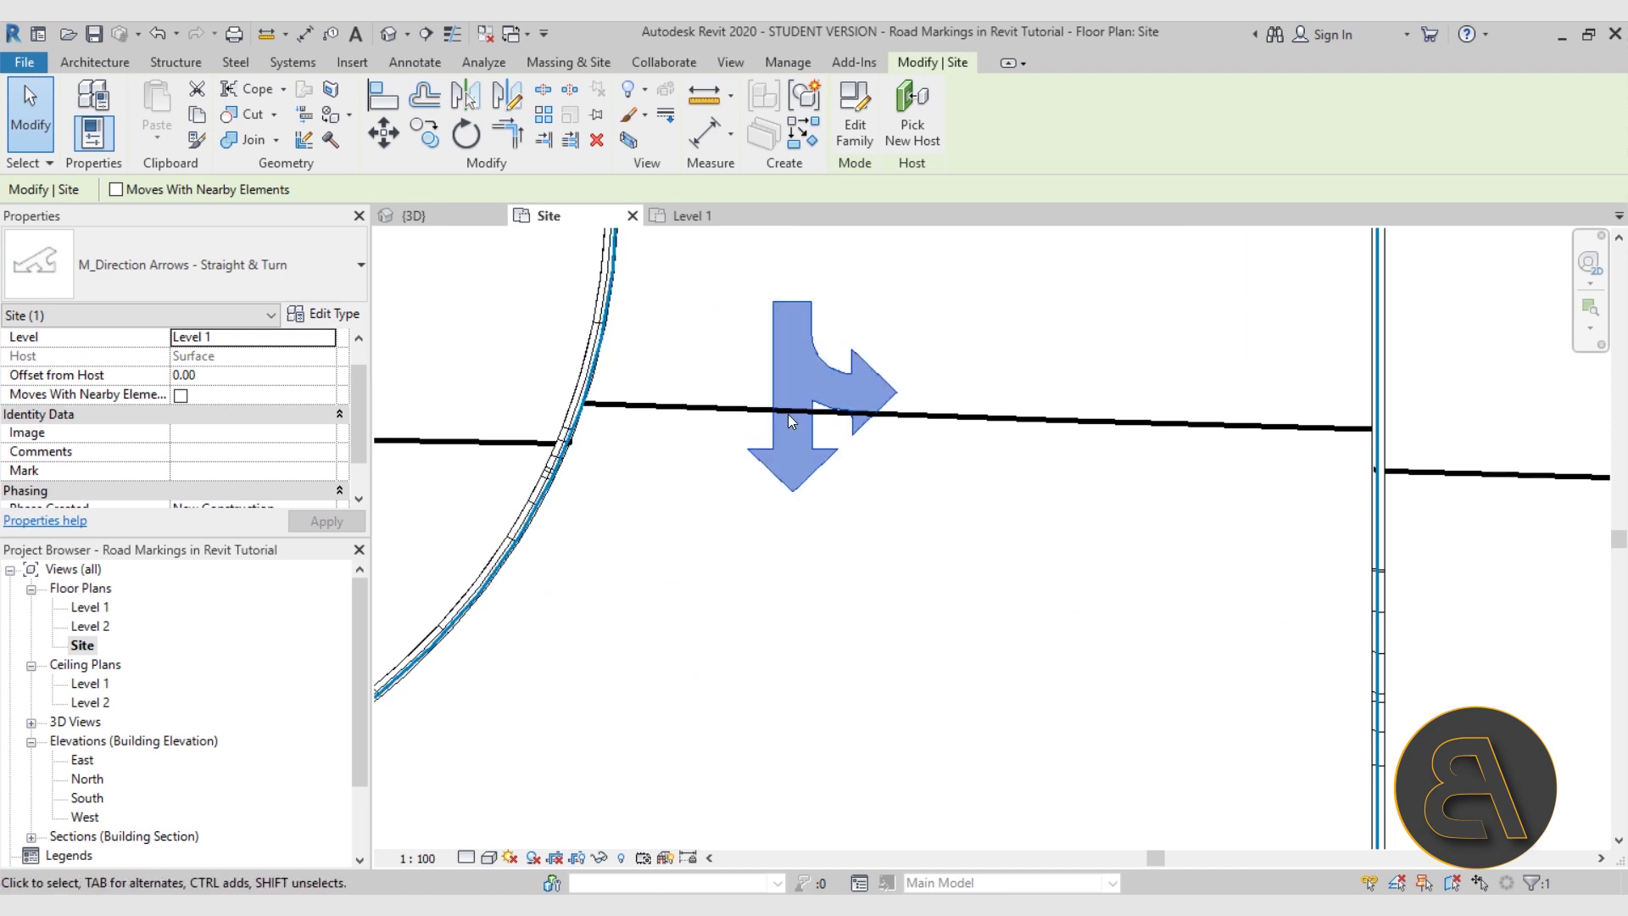
{"action": "left_click_drag", "start_coordinate": [811, 478], "coordinate": [832, 434]}
{"action": "scroll", "coordinate": [846, 587], "scroll_direction": "down", "scroll_amount": 2}
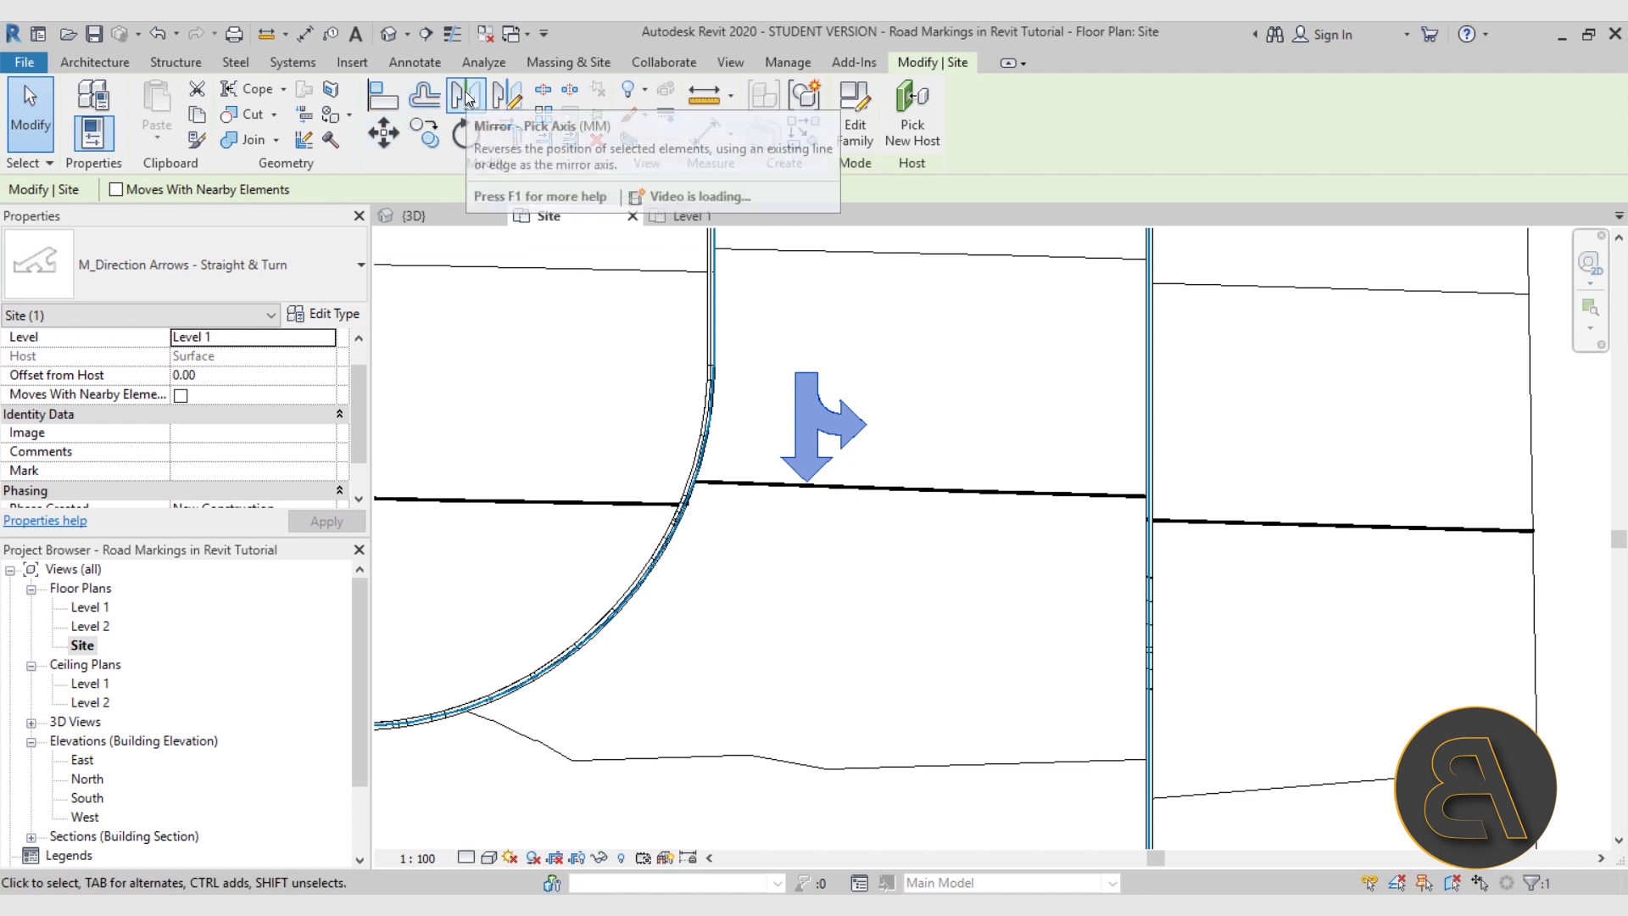
- Mirror the south-pointing arrow about its shaft edge without keeping a copy, so its turn branch points west toward the parking lot
{"action": "left_click", "coordinate": [468, 101]}
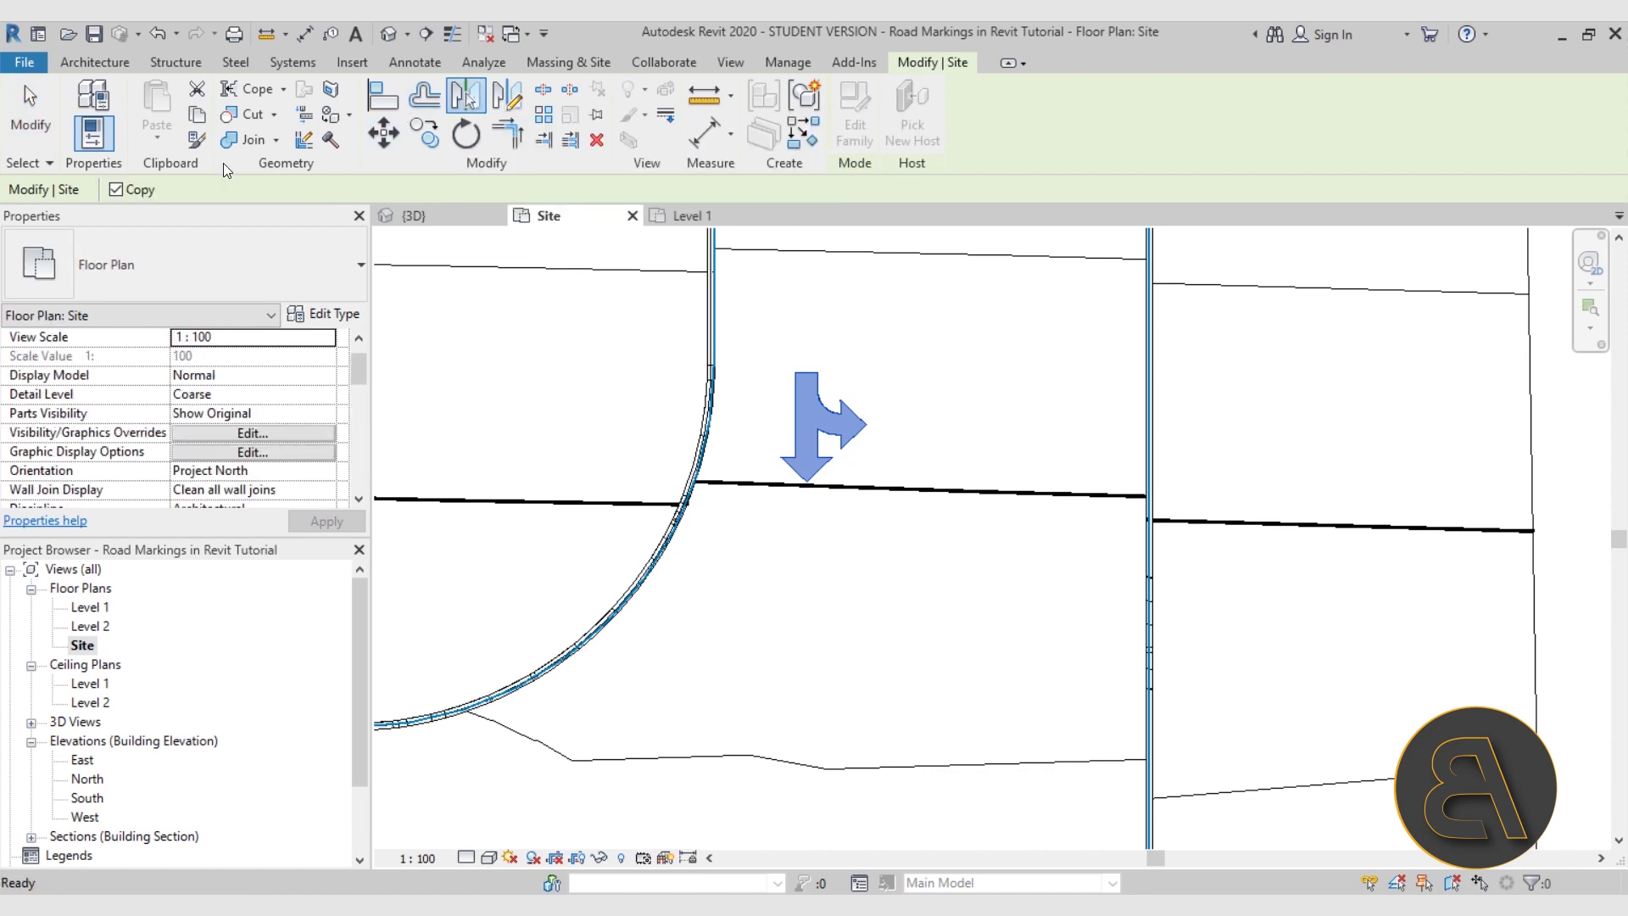
{"action": "scroll", "coordinate": [798, 349], "scroll_direction": "up", "scroll_amount": 2}
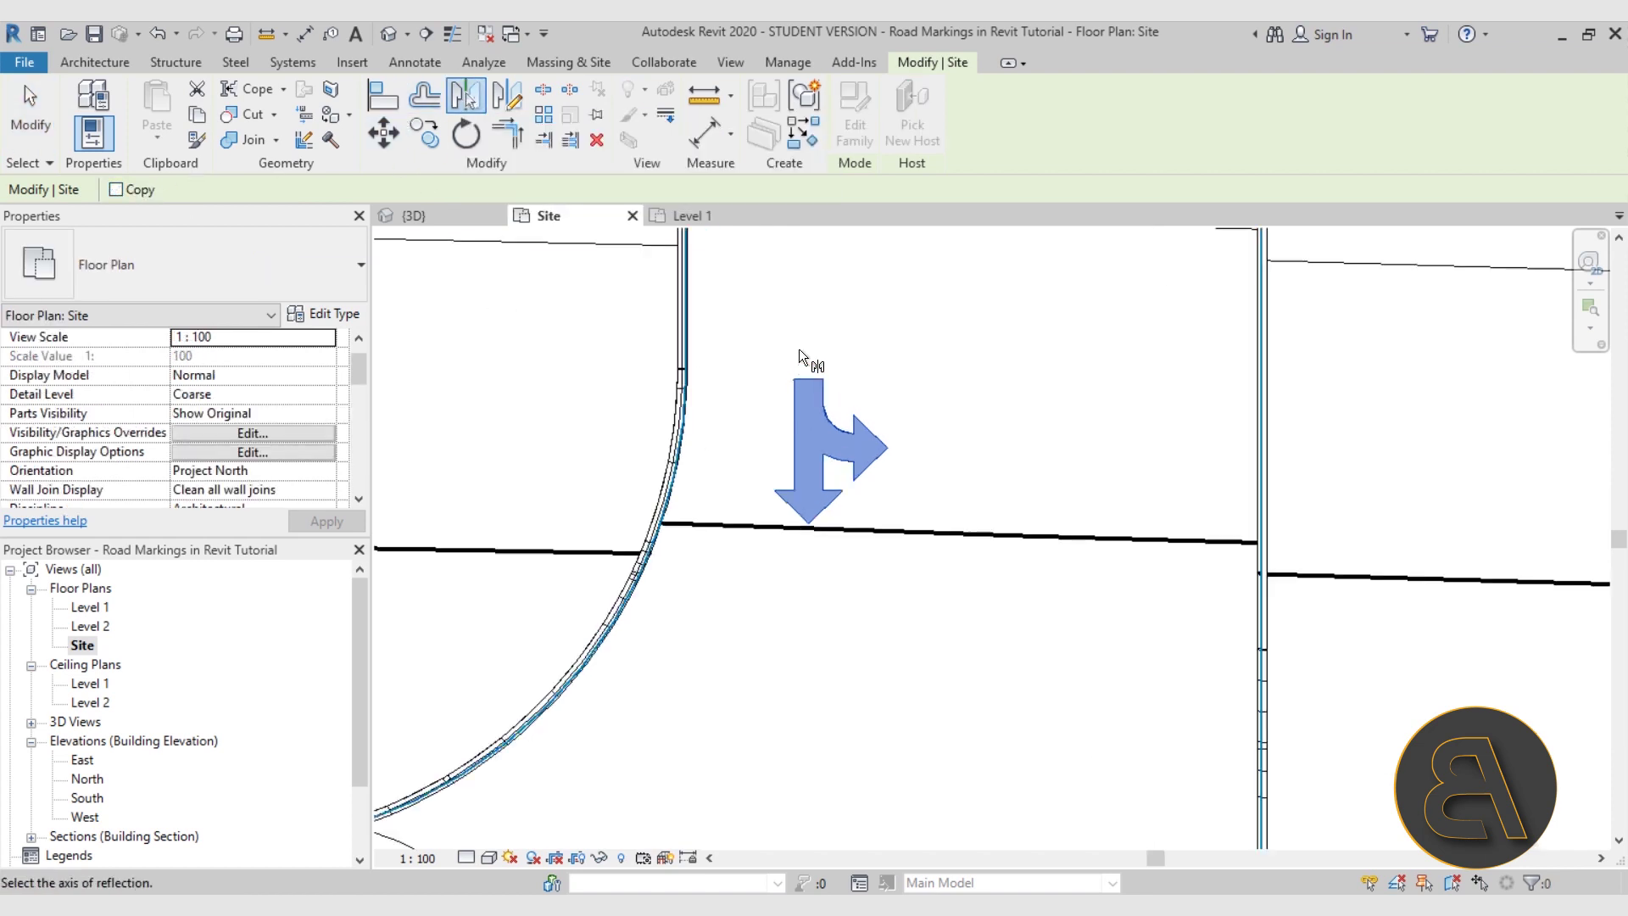
{"action": "left_click", "coordinate": [792, 402]}
- Reposition the mirrored arrow within the connecting road's west lane, farther north of the parking lot entrance, and clear the selection
{"action": "left_click", "coordinate": [829, 465]}
{"action": "left_click_drag", "start_coordinate": [794, 463], "coordinate": [919, 381]}
{"action": "scroll", "coordinate": [932, 419], "scroll_direction": "down", "scroll_amount": 3}
{"action": "left_click", "coordinate": [957, 412]}
{"action": "scroll", "coordinate": [959, 411], "scroll_direction": "down", "scroll_amount": 1}
{"action": "scroll", "coordinate": [936, 396], "scroll_direction": "up", "scroll_amount": 3}
{"action": "left_click", "coordinate": [913, 379]}
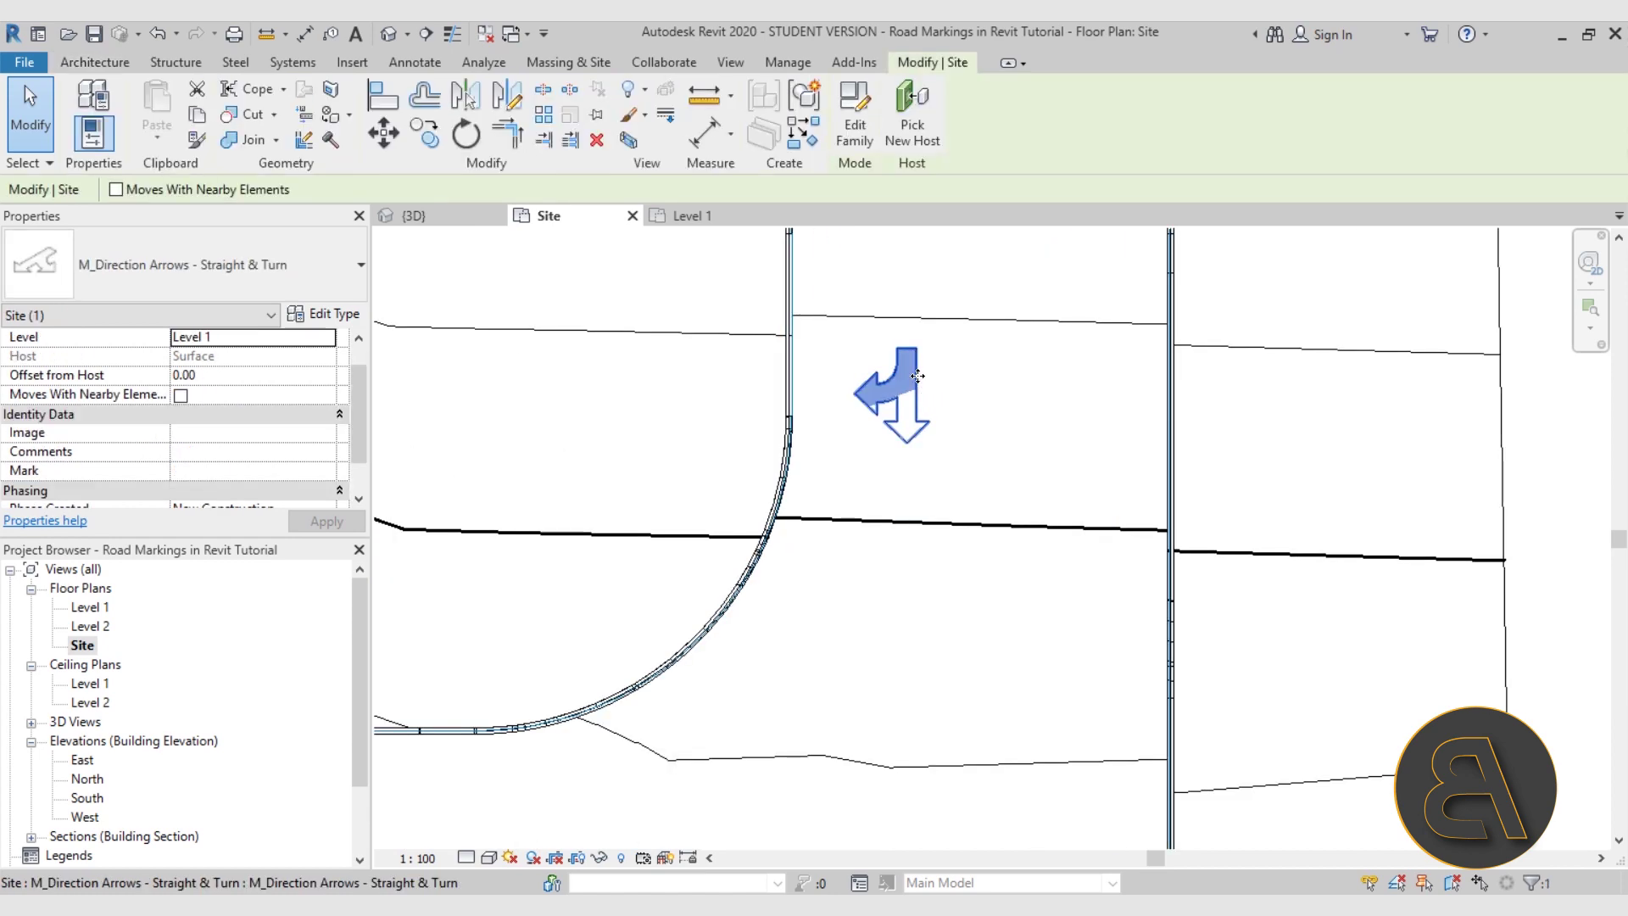
{"action": "scroll", "coordinate": [914, 376], "scroll_direction": "up", "scroll_amount": 3}
{"action": "left_click_drag", "start_coordinate": [911, 394], "coordinate": [900, 258]}
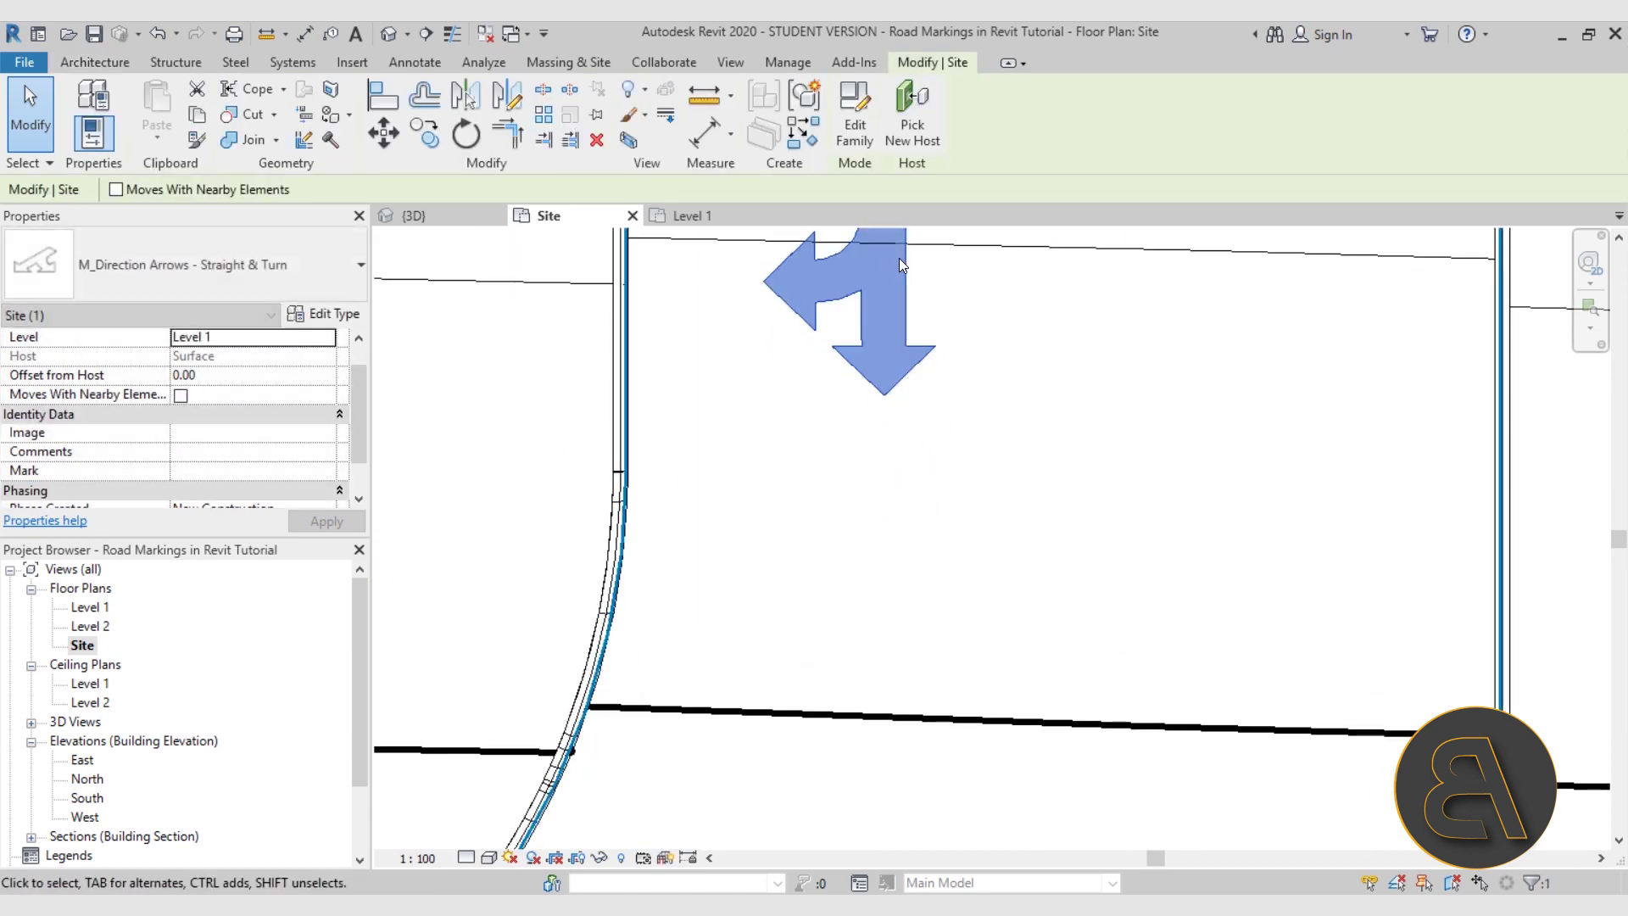
{"action": "scroll", "coordinate": [918, 317], "scroll_direction": "down", "scroll_amount": 5}
{"action": "middle_click_drag", "start_coordinate": [981, 382], "coordinate": [938, 429]}
{"action": "left_click", "coordinate": [937, 429]}
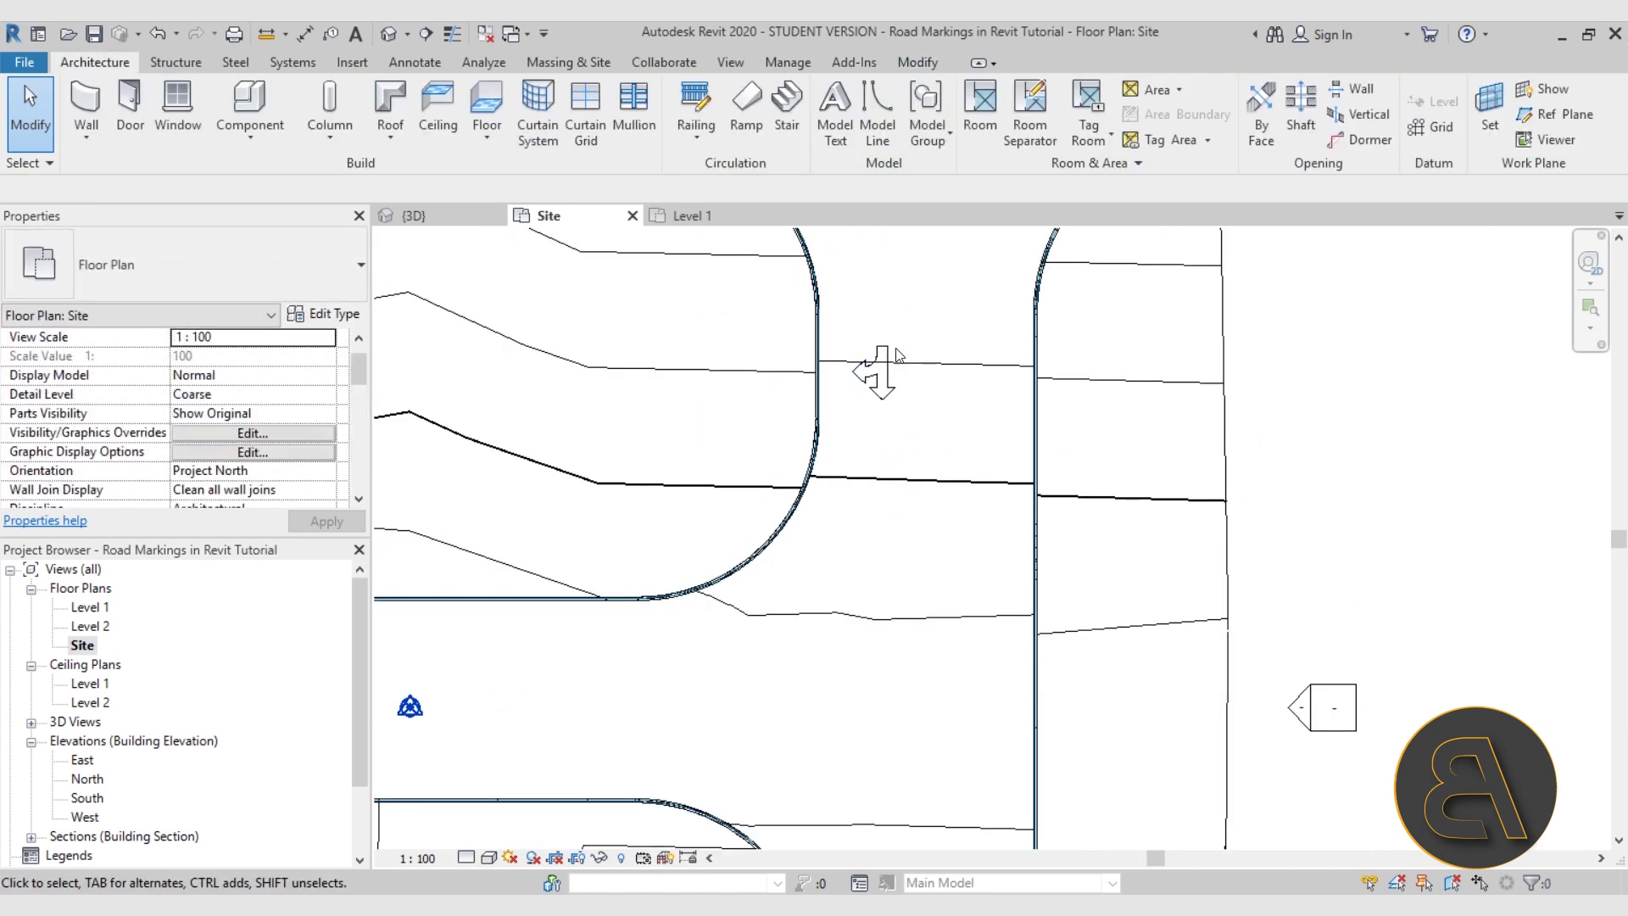
- Place an M_Parking Symbol - ADA in the northernmost parking space of the lot and end placement
{"action": "scroll", "coordinate": [895, 344], "scroll_direction": "down", "scroll_amount": 3}
{"action": "scroll", "coordinate": [737, 516], "scroll_direction": "down", "scroll_amount": 2}
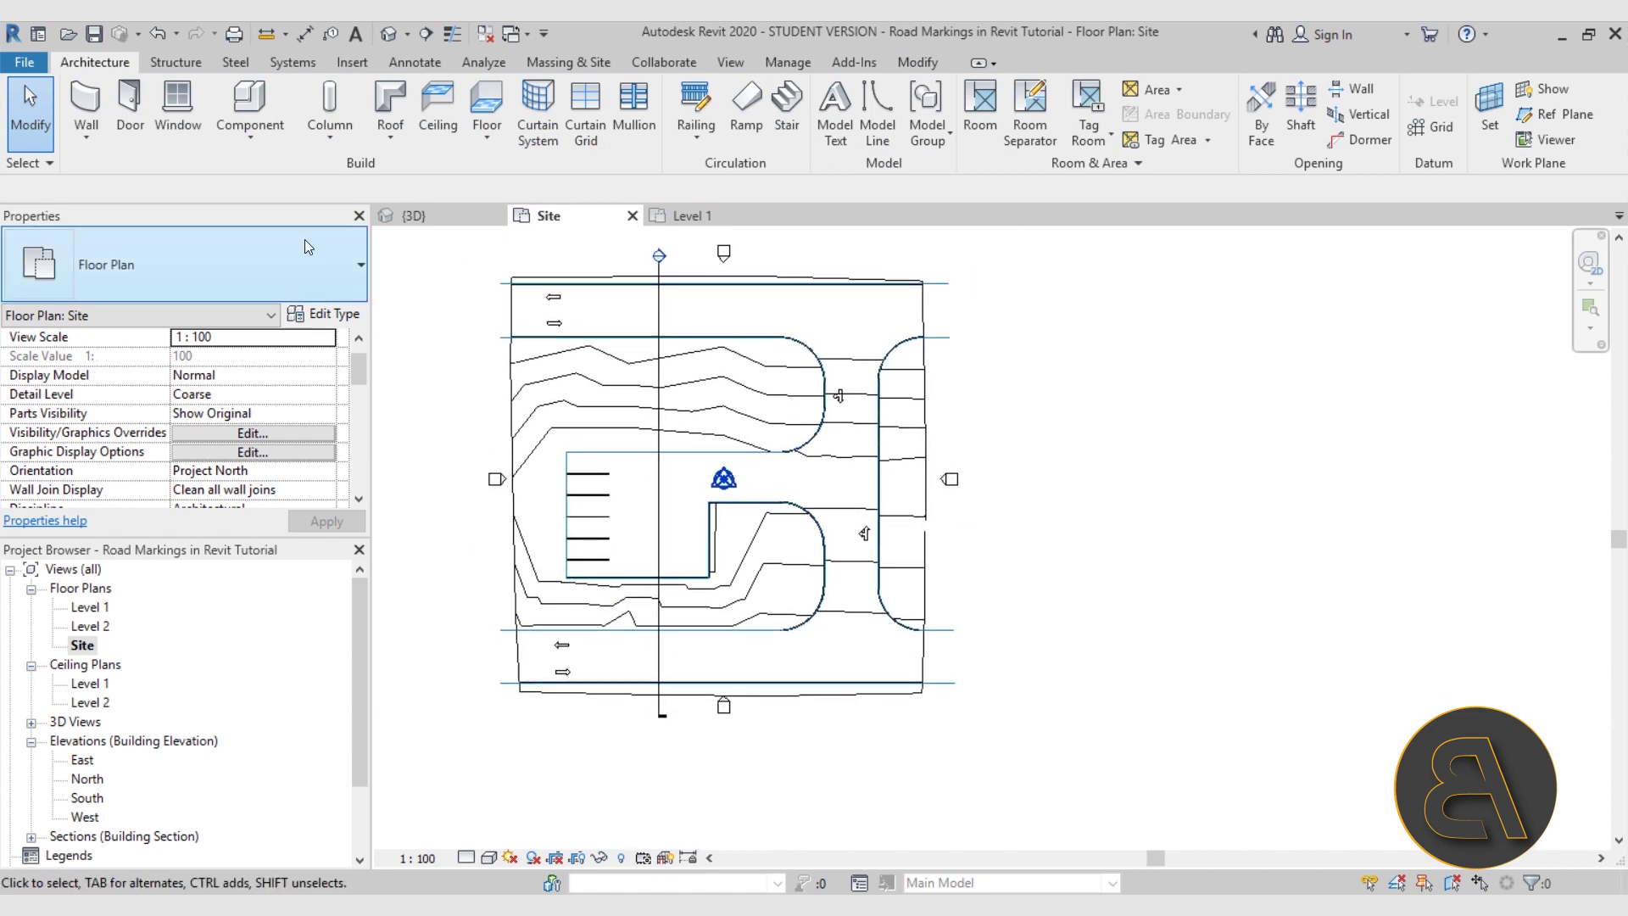
{"action": "left_click", "coordinate": [246, 101]}
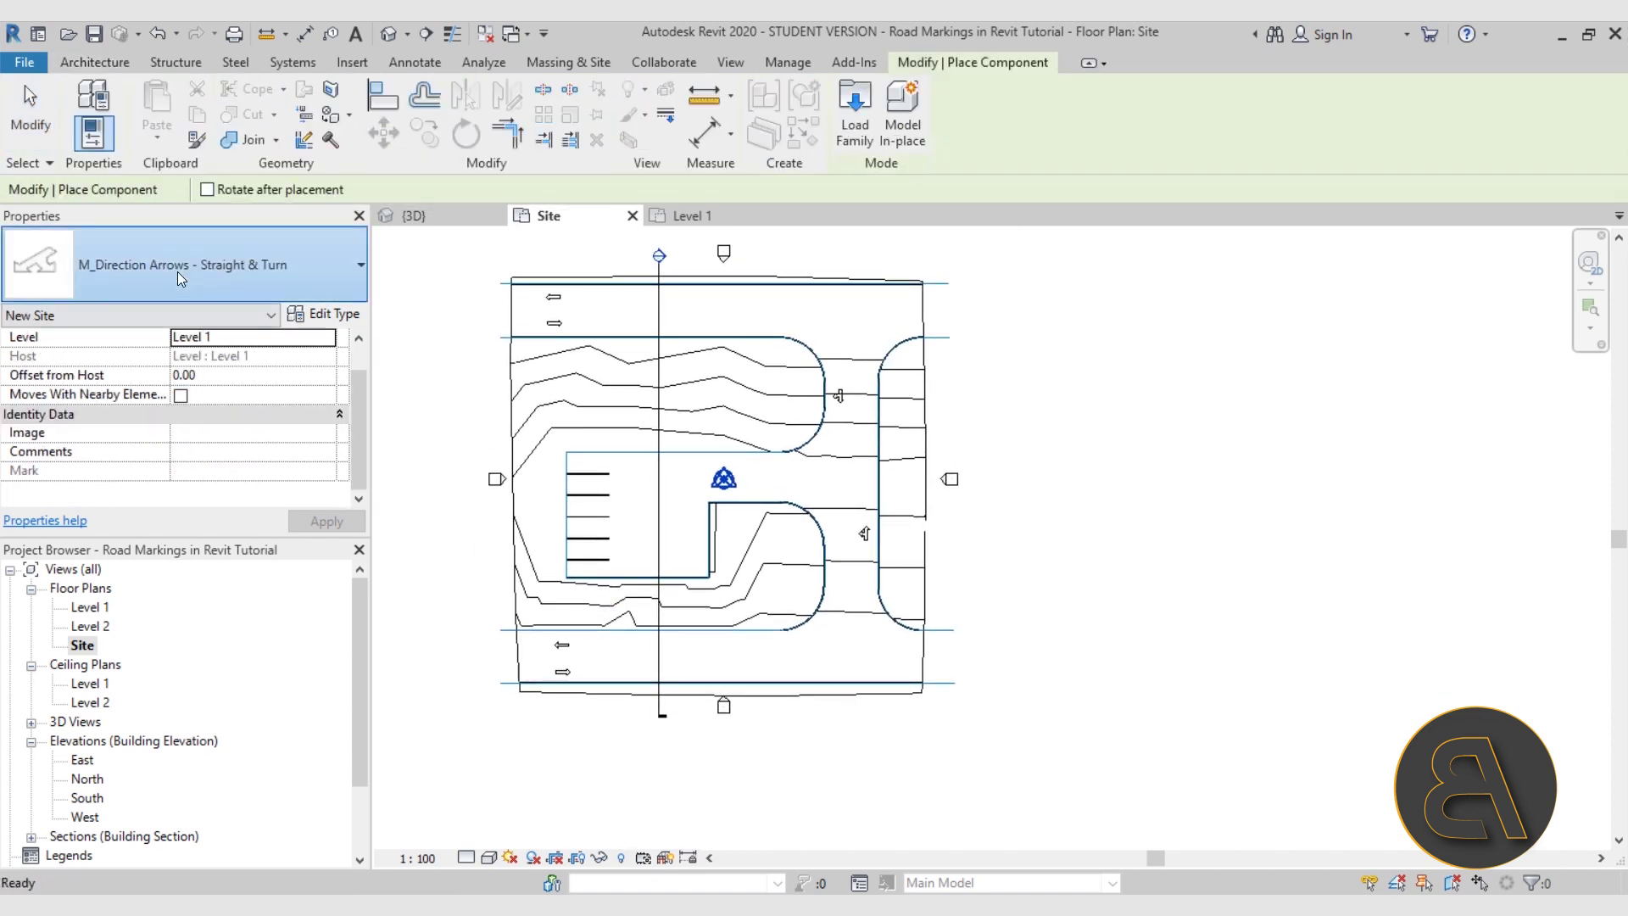
{"action": "left_click", "coordinate": [176, 271]}
{"action": "scroll", "coordinate": [180, 439], "scroll_direction": "down", "scroll_amount": 1}
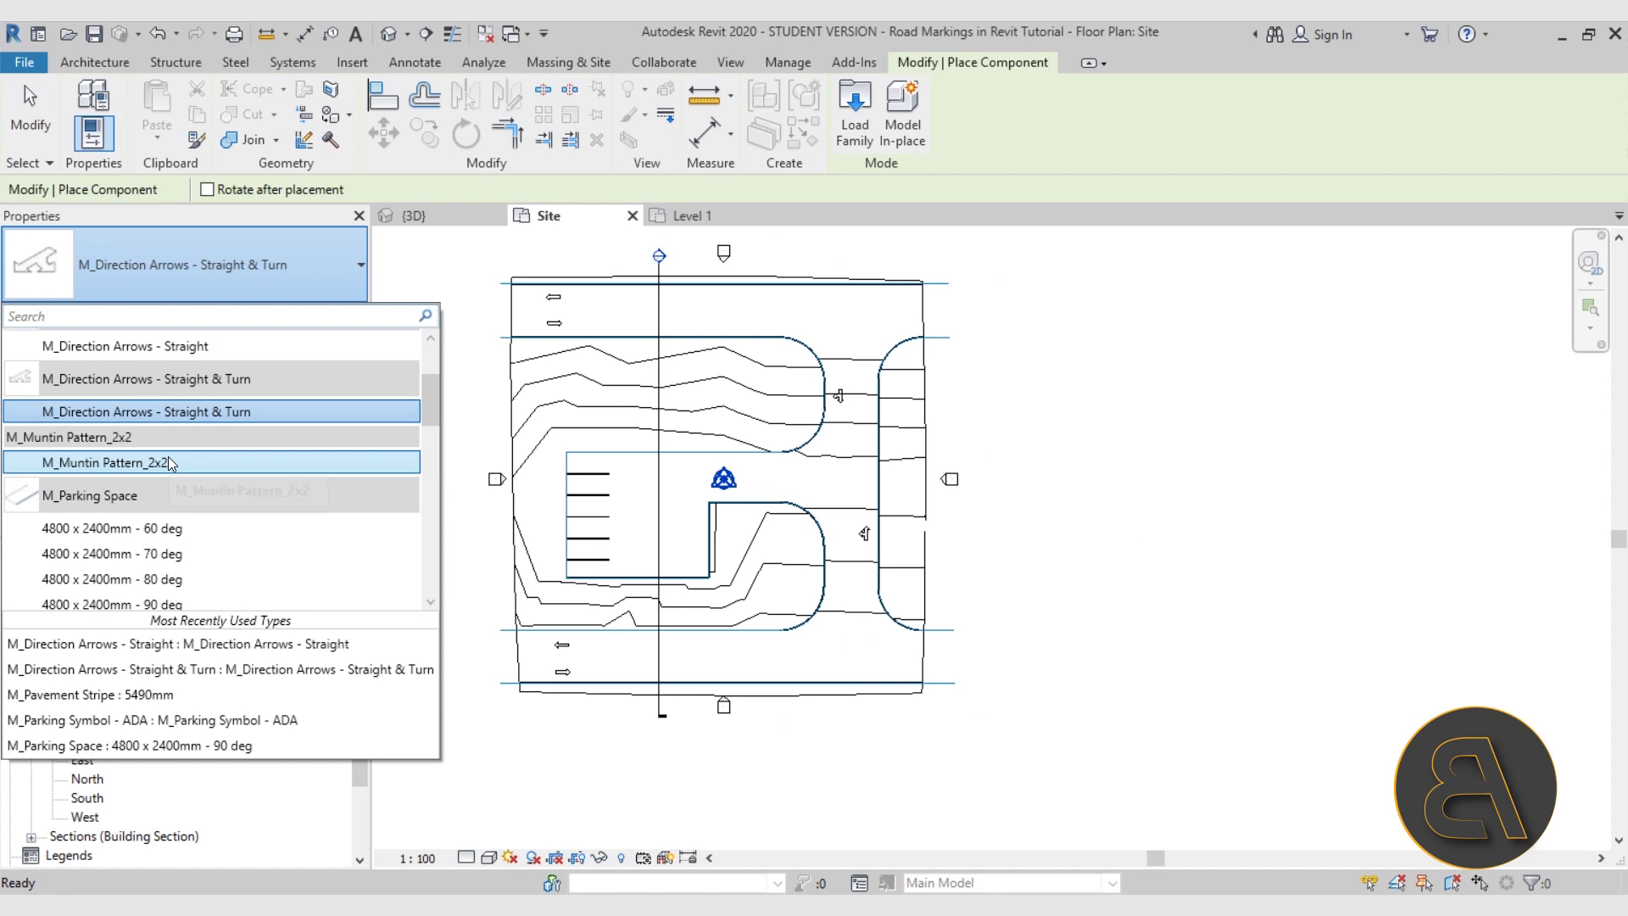
{"action": "scroll", "coordinate": [212, 455], "scroll_direction": "down", "scroll_amount": 2}
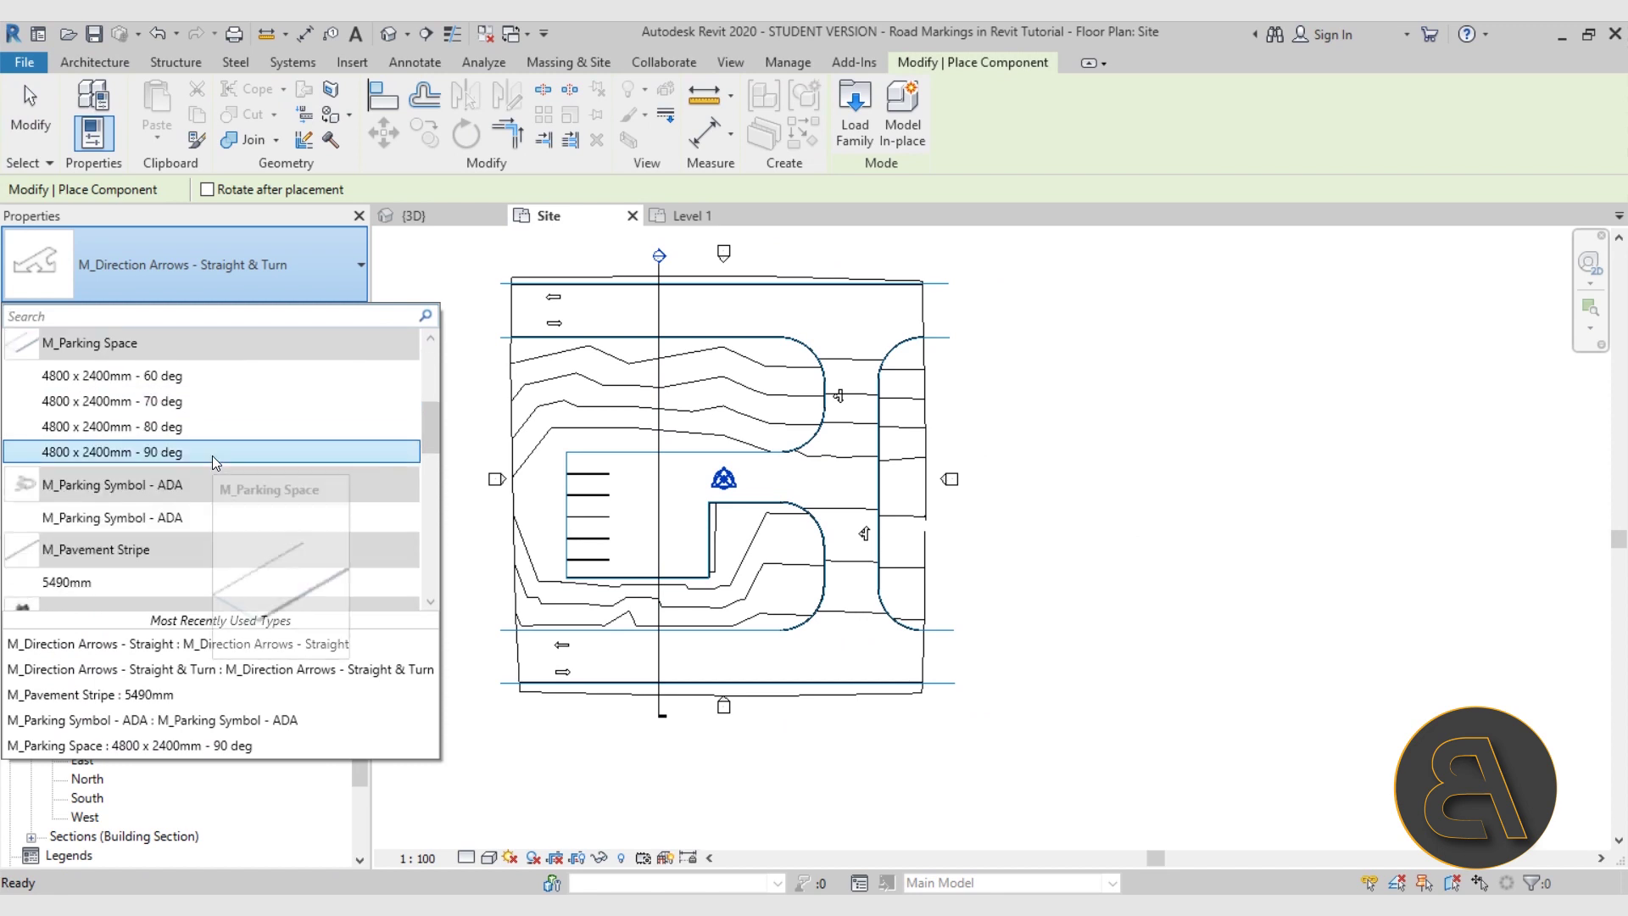
{"action": "left_click", "coordinate": [171, 519]}
{"action": "scroll", "coordinate": [715, 462], "scroll_direction": "up", "scroll_amount": 3}
{"action": "scroll", "coordinate": [714, 462], "scroll_direction": "up", "scroll_amount": 1}
{"action": "middle_click_drag", "start_coordinate": [496, 557], "coordinate": [783, 503]}
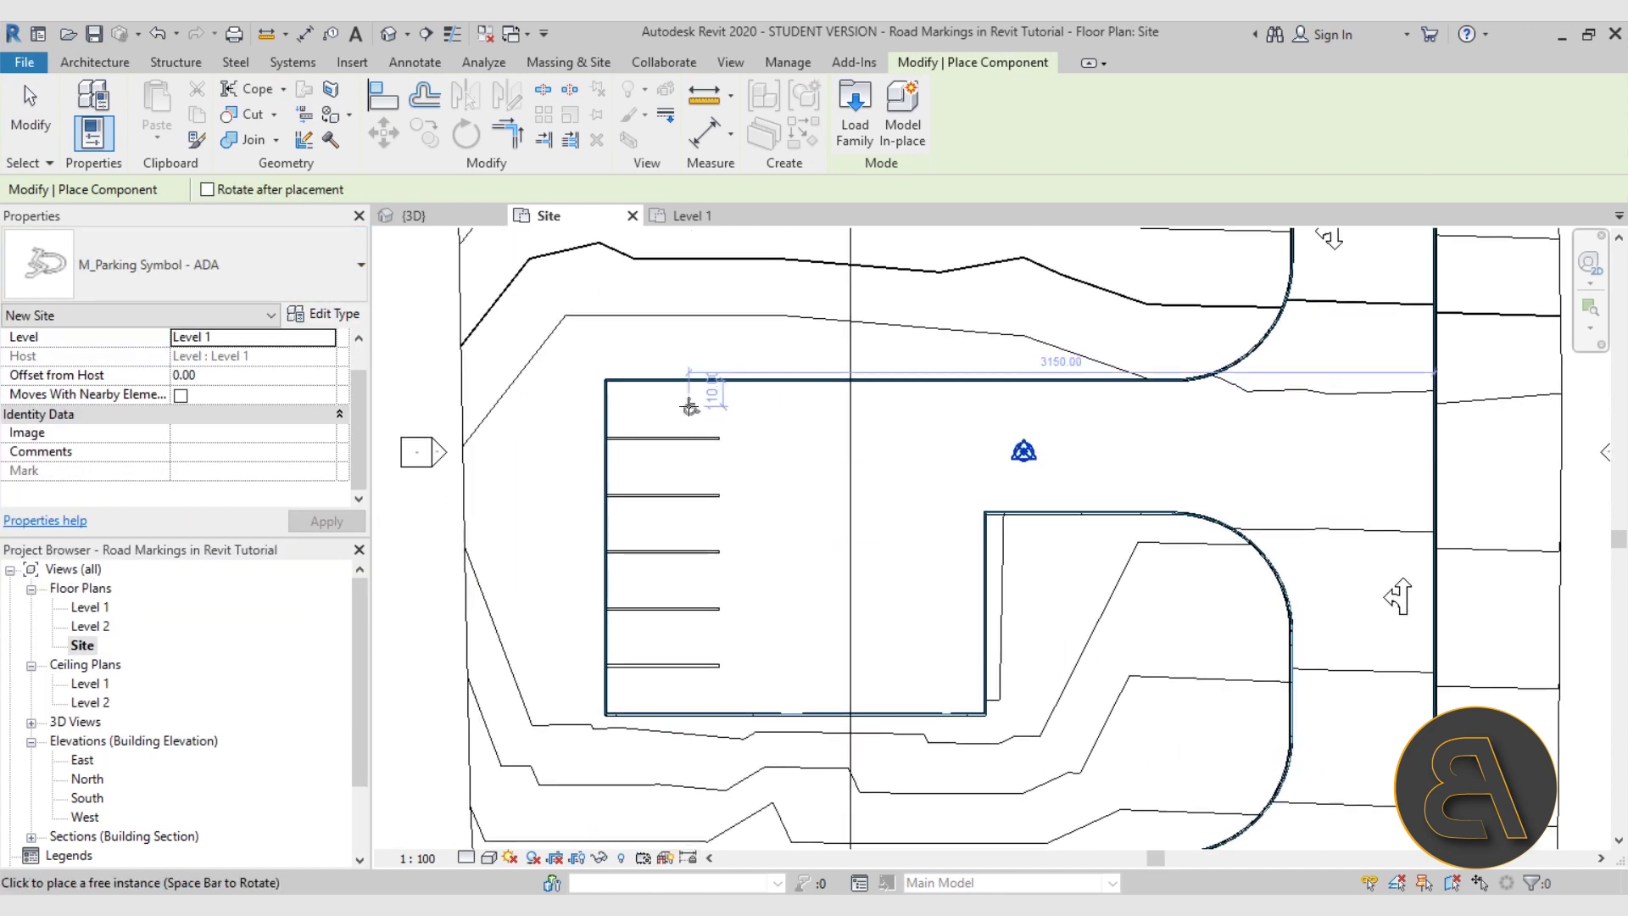
{"action": "scroll", "coordinate": [689, 407], "scroll_direction": "up", "scroll_amount": 5}
{"action": "left_click", "coordinate": [612, 414]}
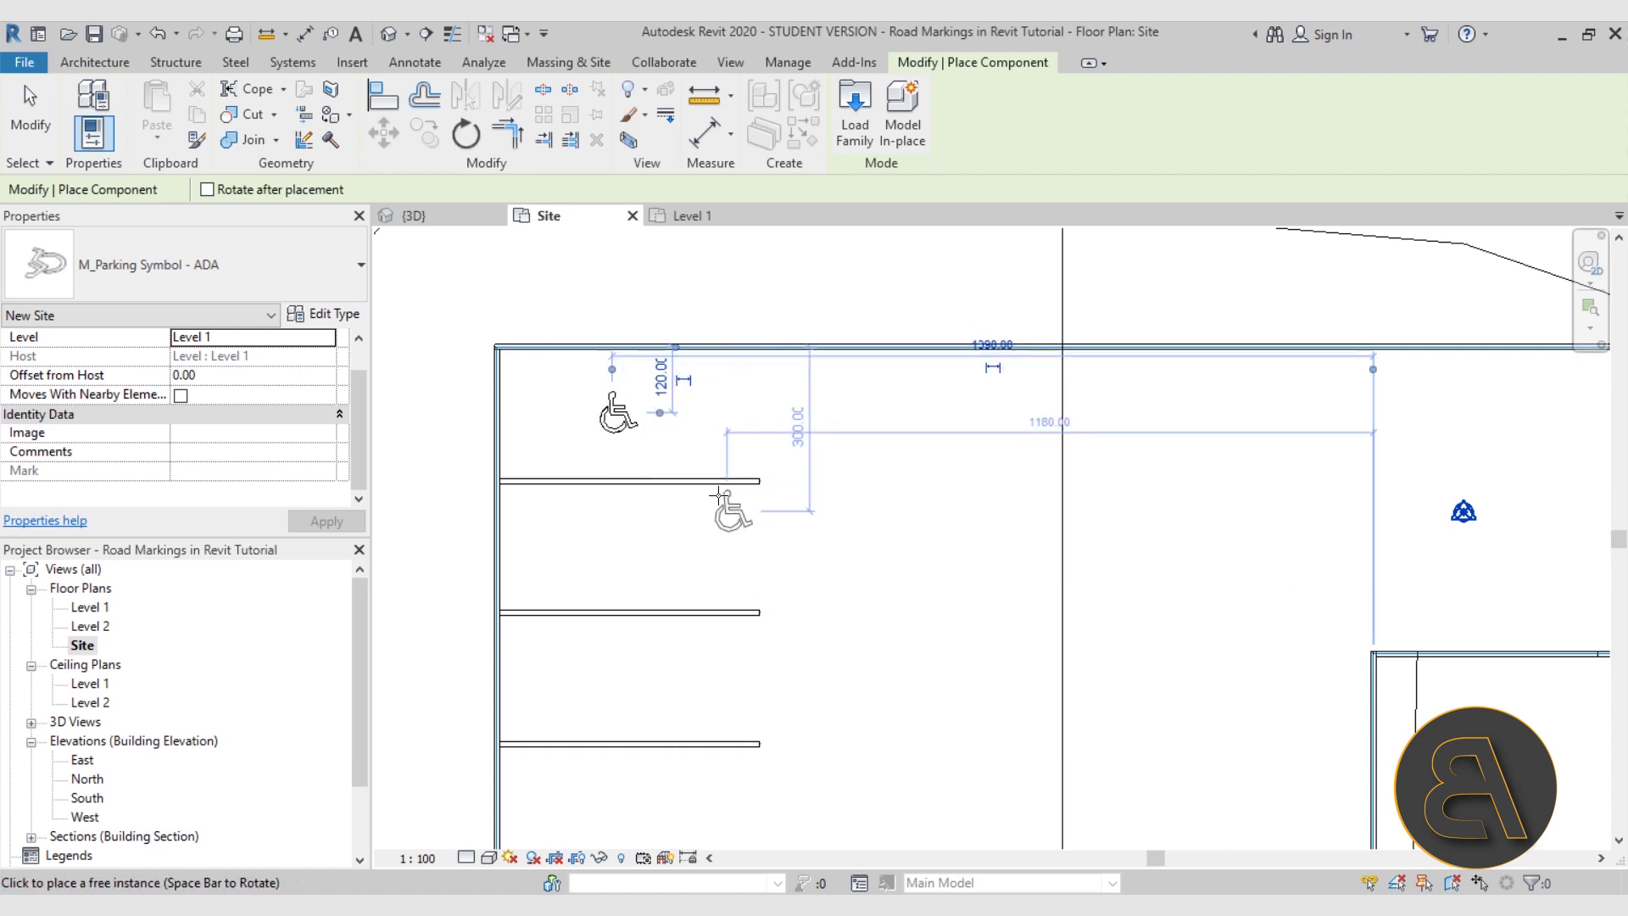
{"action": "key", "text": "Escape"}
{"action": "key", "text": "Escape"}
{"action": "scroll", "coordinate": [670, 462], "scroll_direction": "down", "scroll_amount": 3}
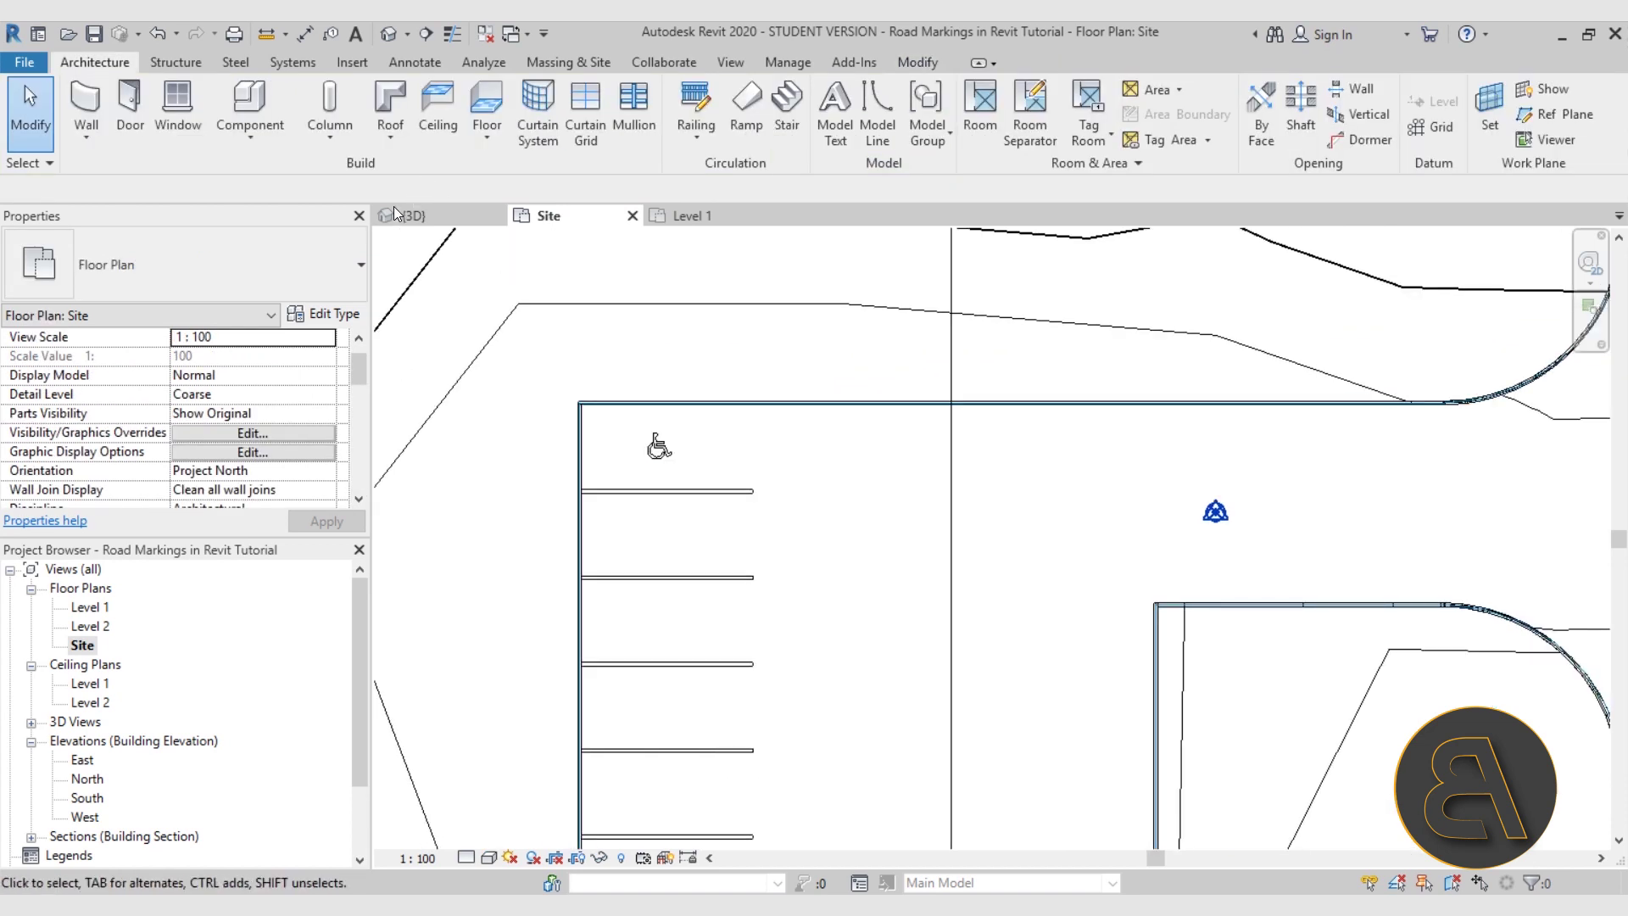
- Place a horizontal M_Pavement Stripe 5490mm between the two direction arrows at the west end of the southern road
{"action": "scroll", "coordinate": [653, 449], "scroll_direction": "down", "scroll_amount": 3}
{"action": "middle_click_drag", "start_coordinate": [590, 426], "coordinate": [570, 402]}
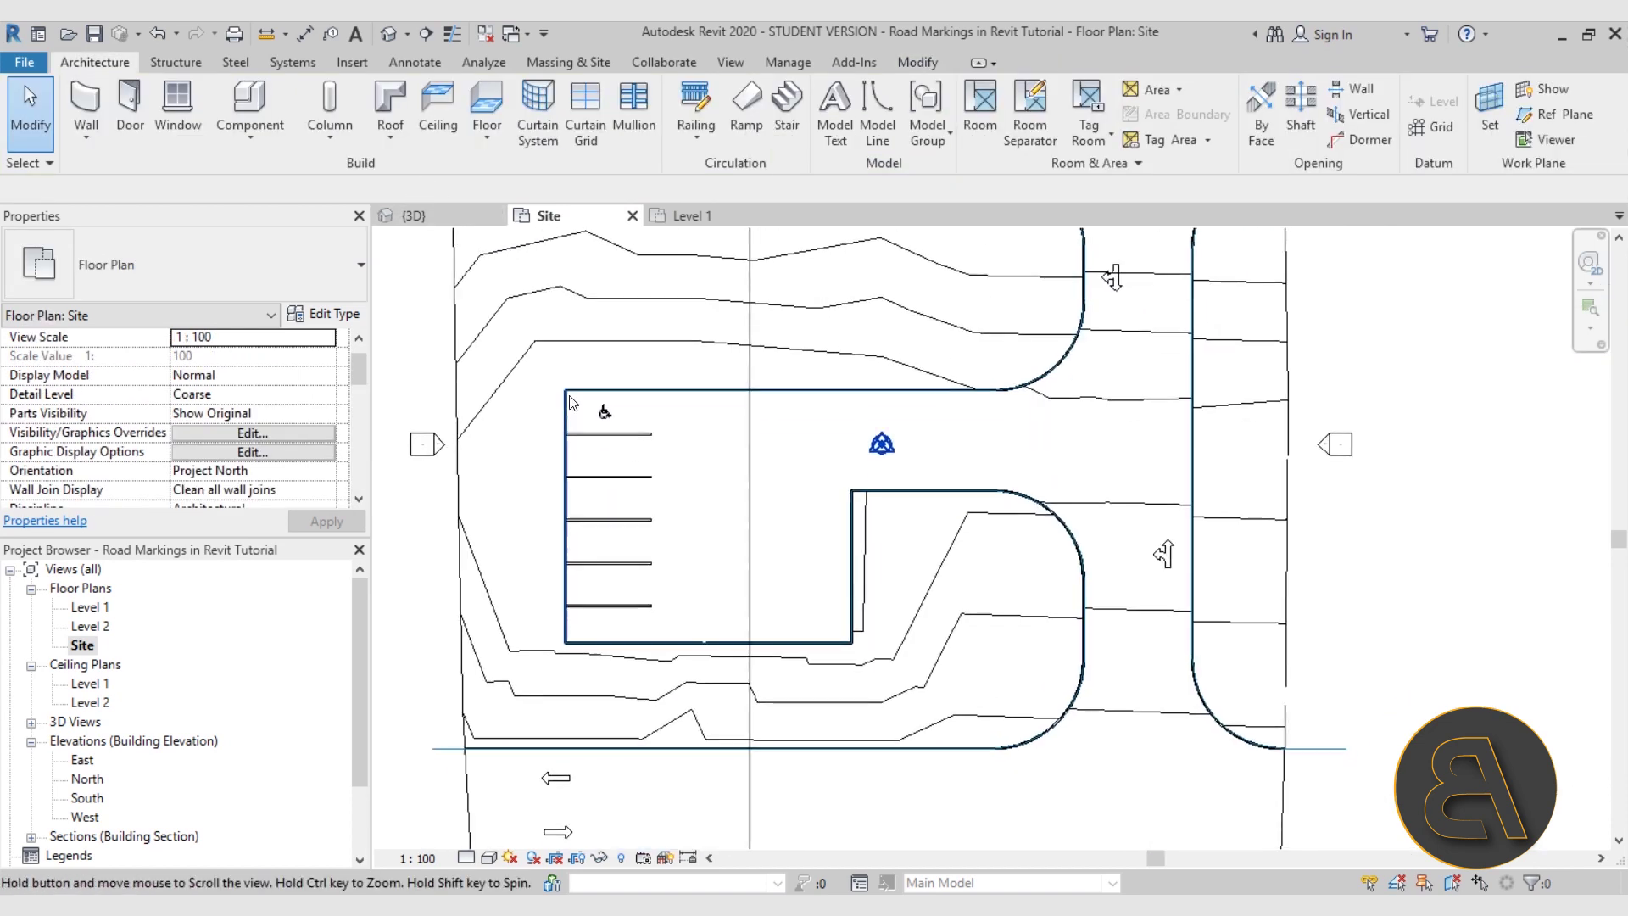
{"action": "left_click", "coordinate": [231, 98]}
{"action": "left_click", "coordinate": [189, 273]}
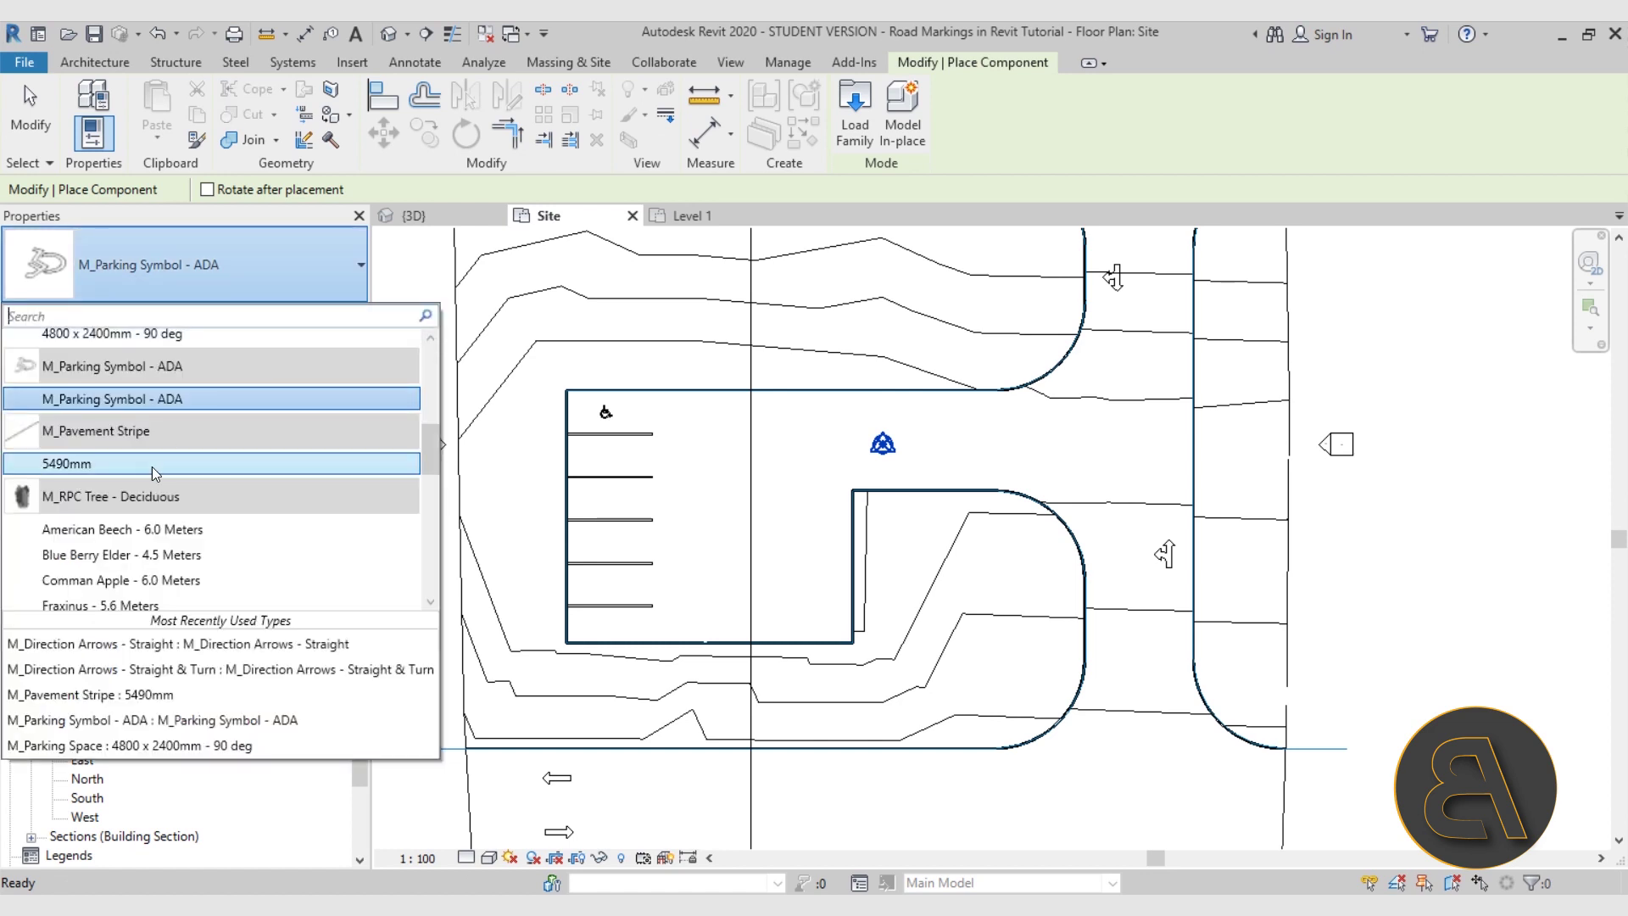
{"action": "left_click", "coordinate": [107, 463]}
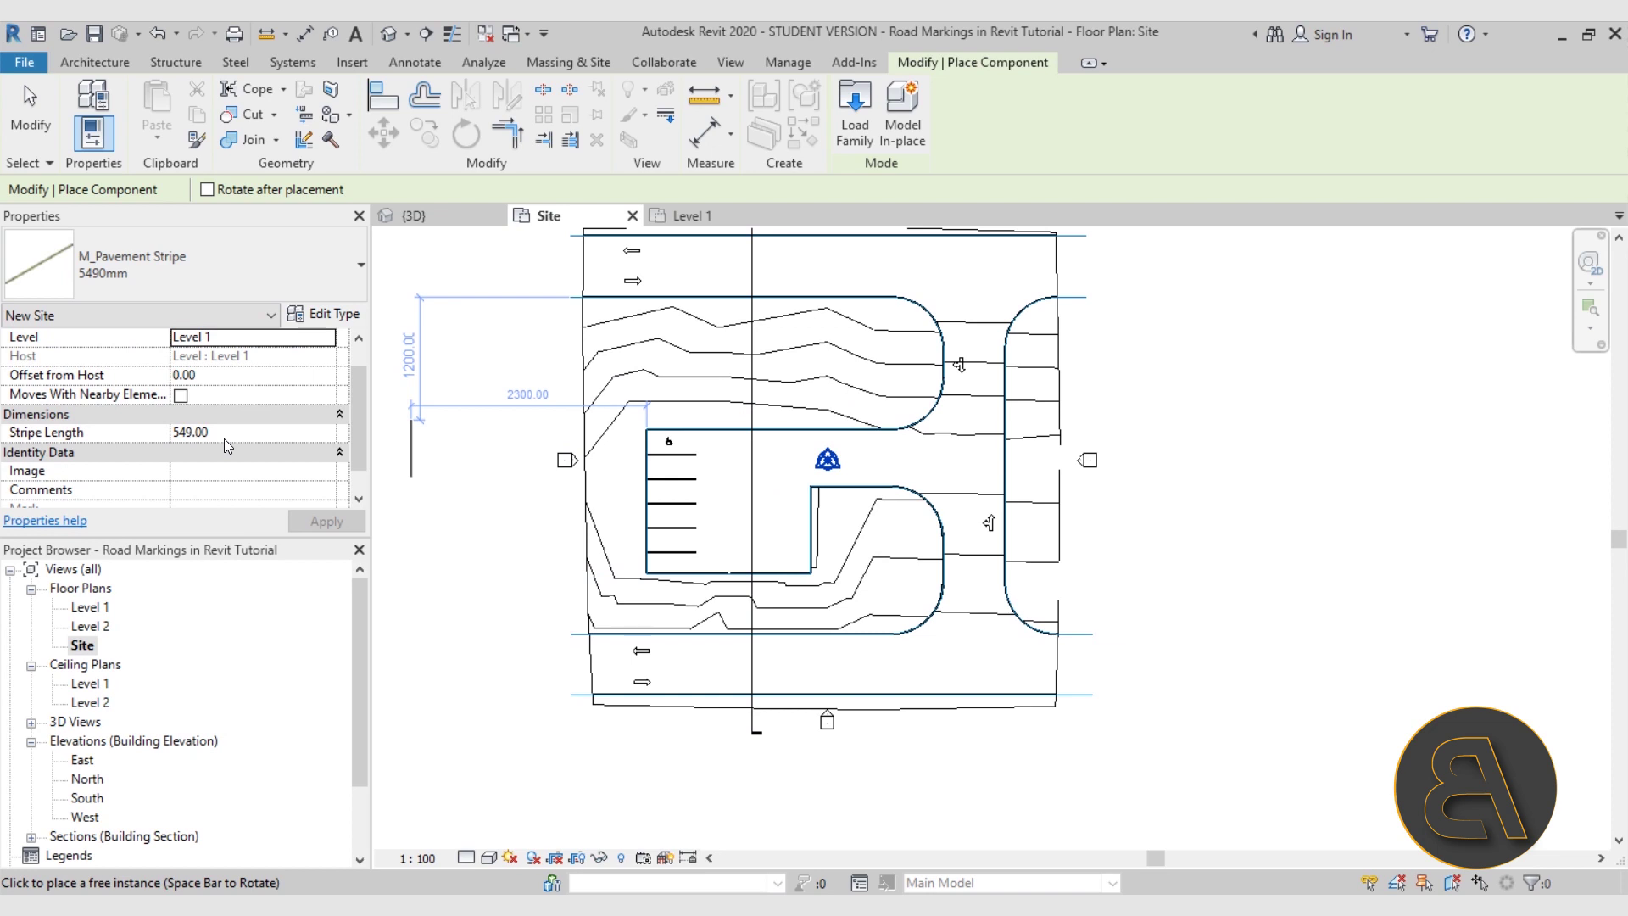
{"action": "scroll", "coordinate": [708, 664], "scroll_direction": "up", "scroll_amount": 3}
{"action": "scroll", "coordinate": [705, 665], "scroll_direction": "up", "scroll_amount": 2}
{"action": "middle_click_drag", "start_coordinate": [582, 655], "coordinate": [774, 576]}
{"action": "key", "text": "space"}
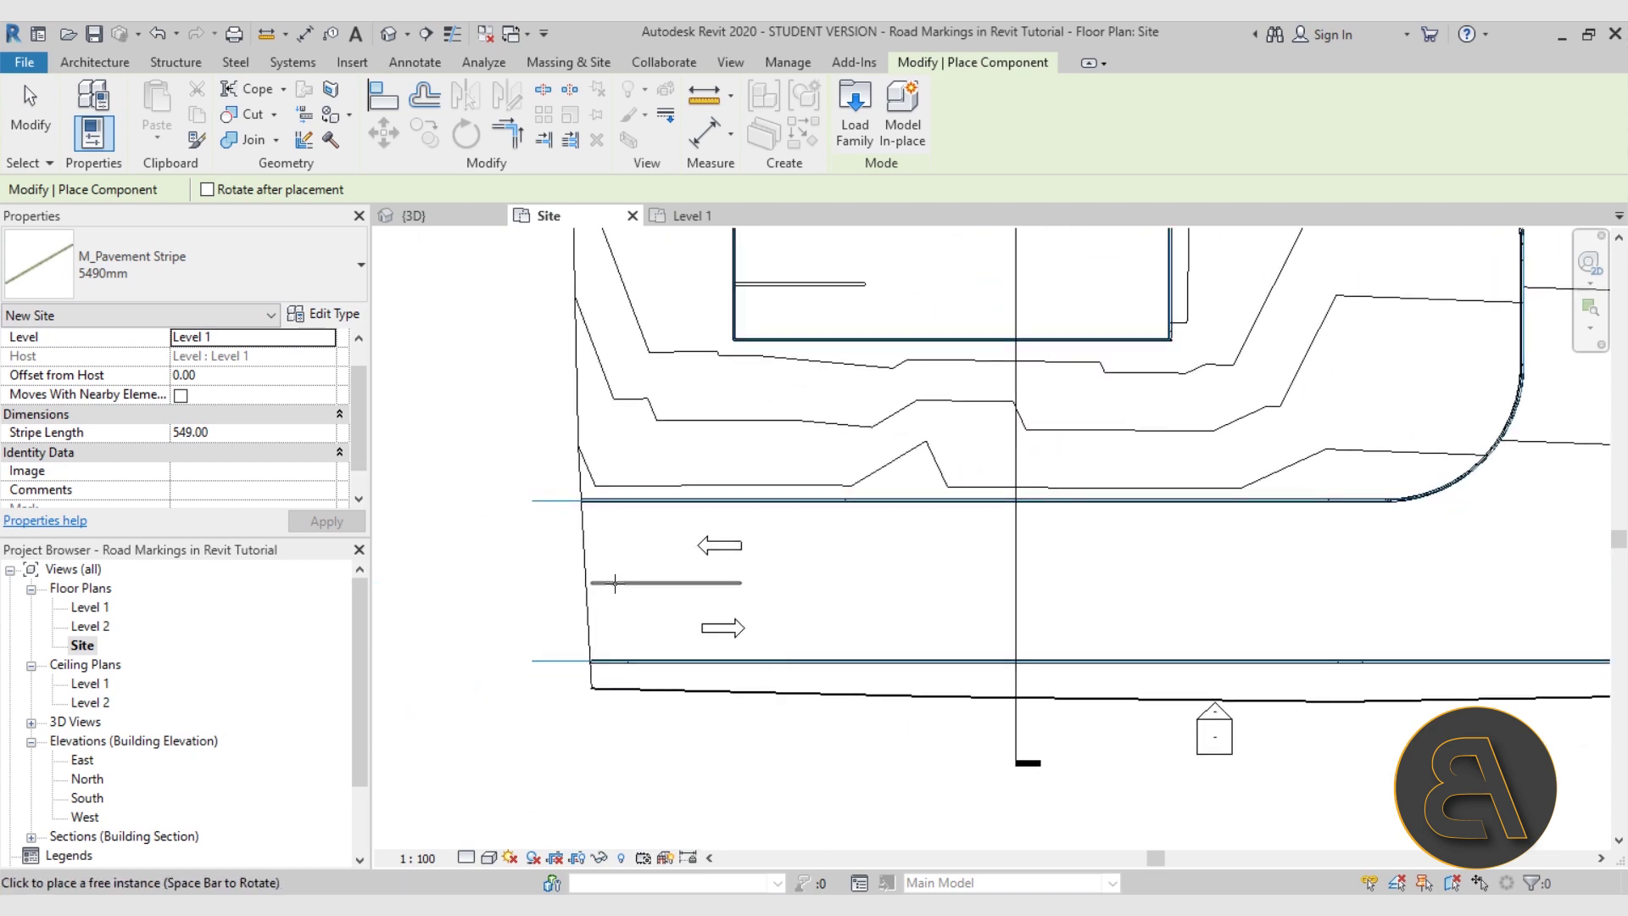
{"action": "left_click", "coordinate": [613, 585]}
{"action": "key", "text": "Escape"}
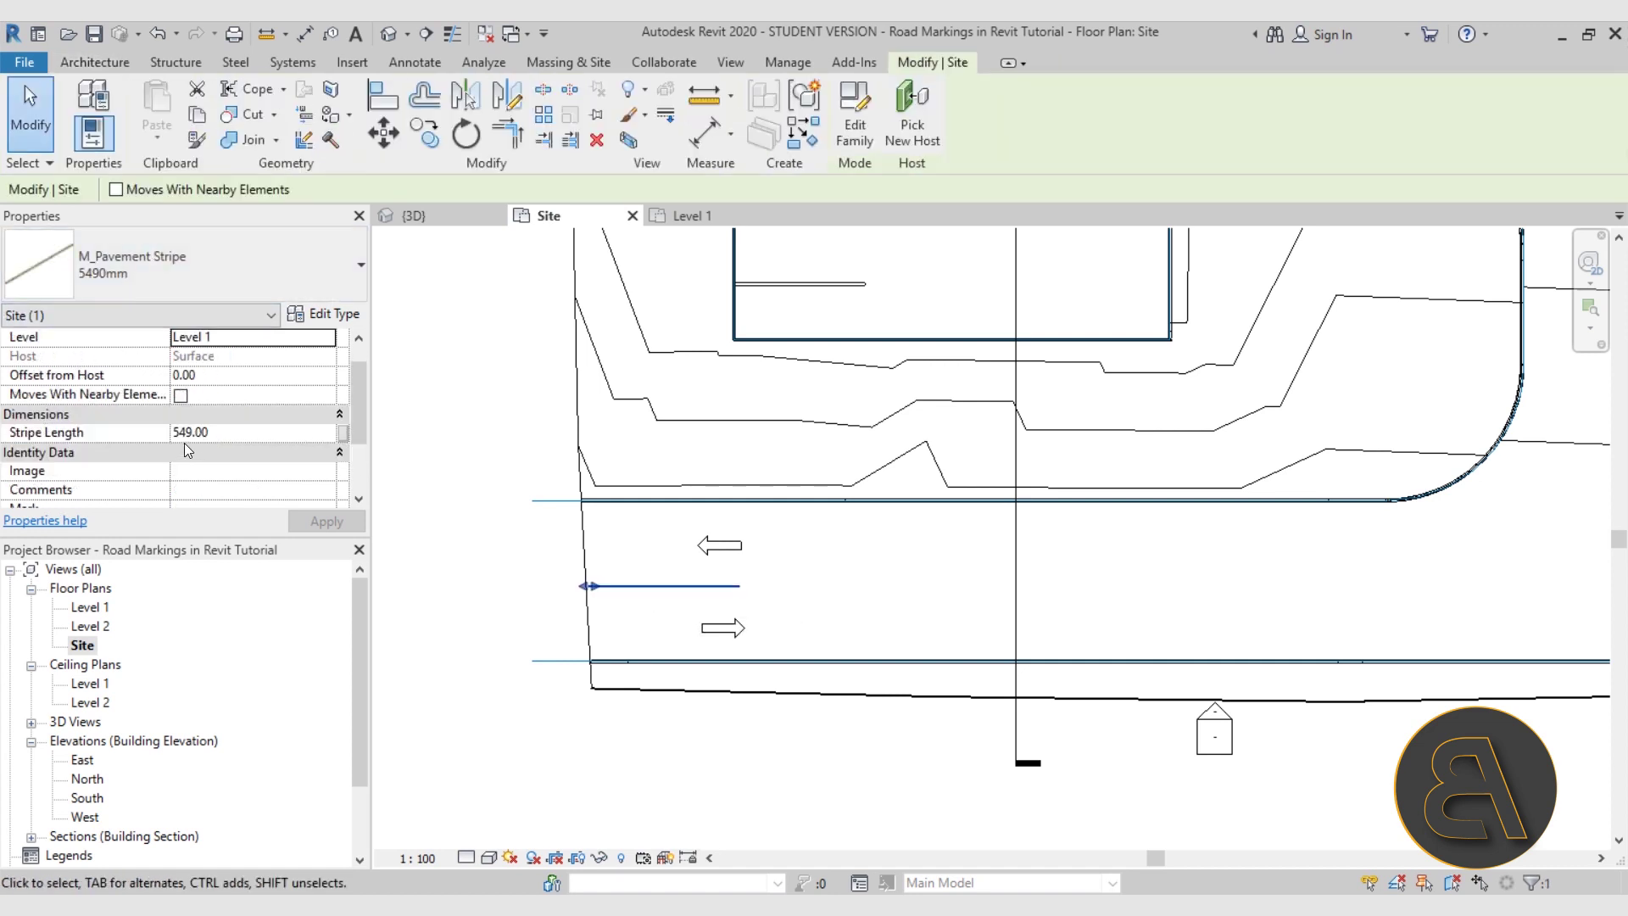
- Copy the pavement stripe eastward three times along the middle of the southern road, spacing the copies 1100 apart
{"action": "left_click", "coordinate": [426, 133]}
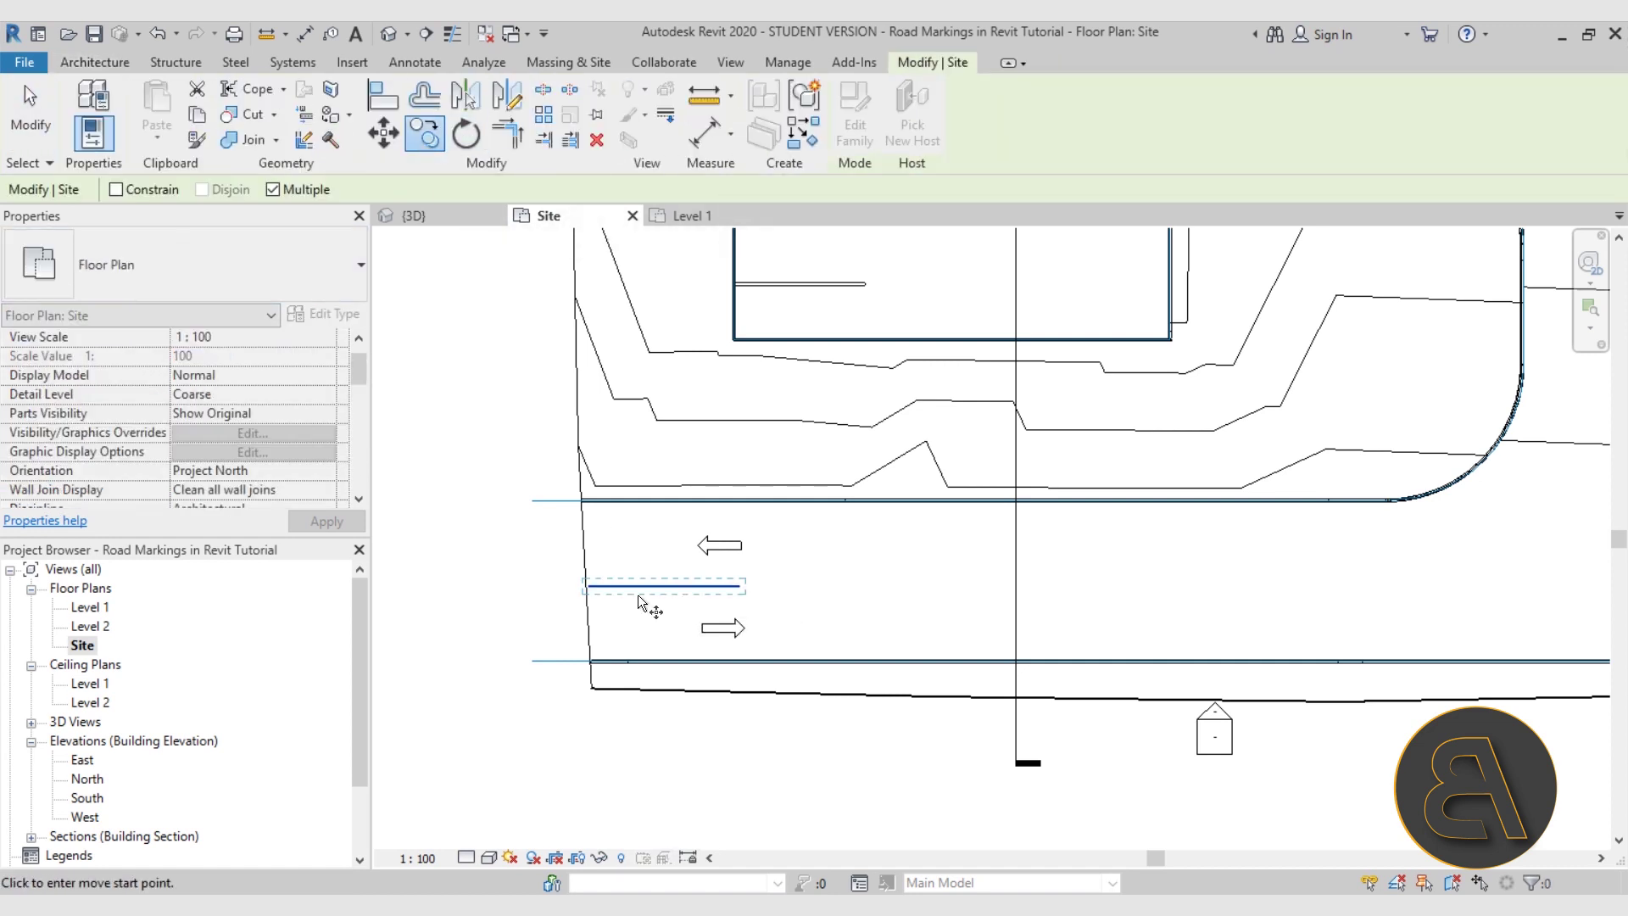
{"action": "scroll", "coordinate": [613, 619], "scroll_direction": "up", "scroll_amount": 2}
{"action": "left_click", "coordinate": [555, 534]}
{"action": "scroll", "coordinate": [585, 542], "scroll_direction": "down", "scroll_amount": 3}
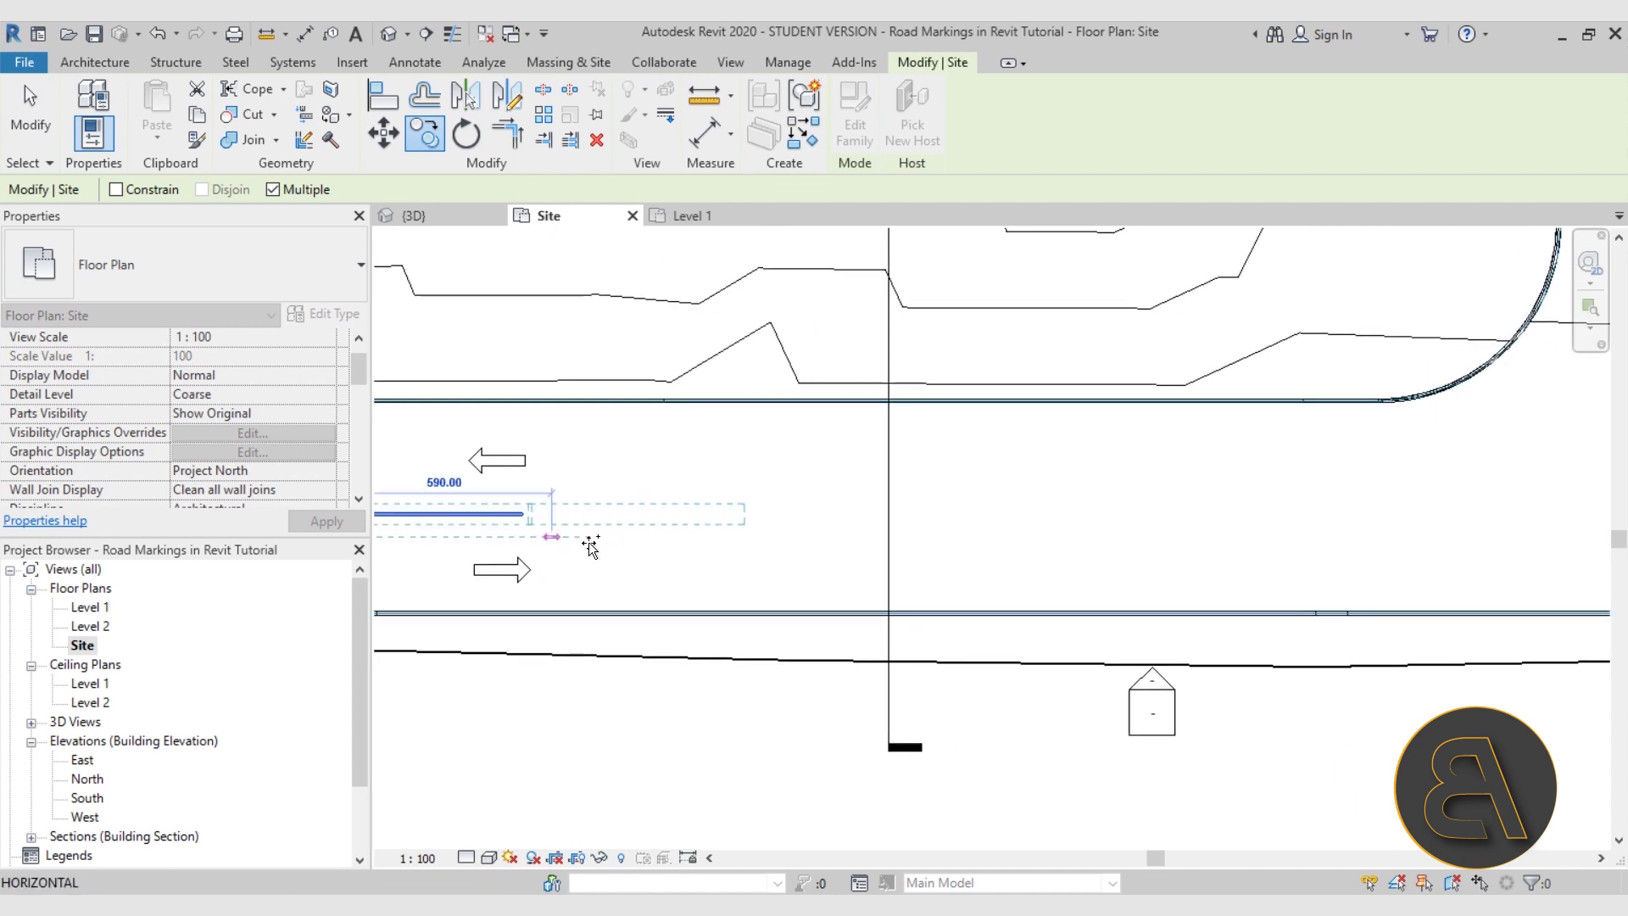
{"action": "scroll", "coordinate": [687, 550], "scroll_direction": "down", "scroll_amount": 2}
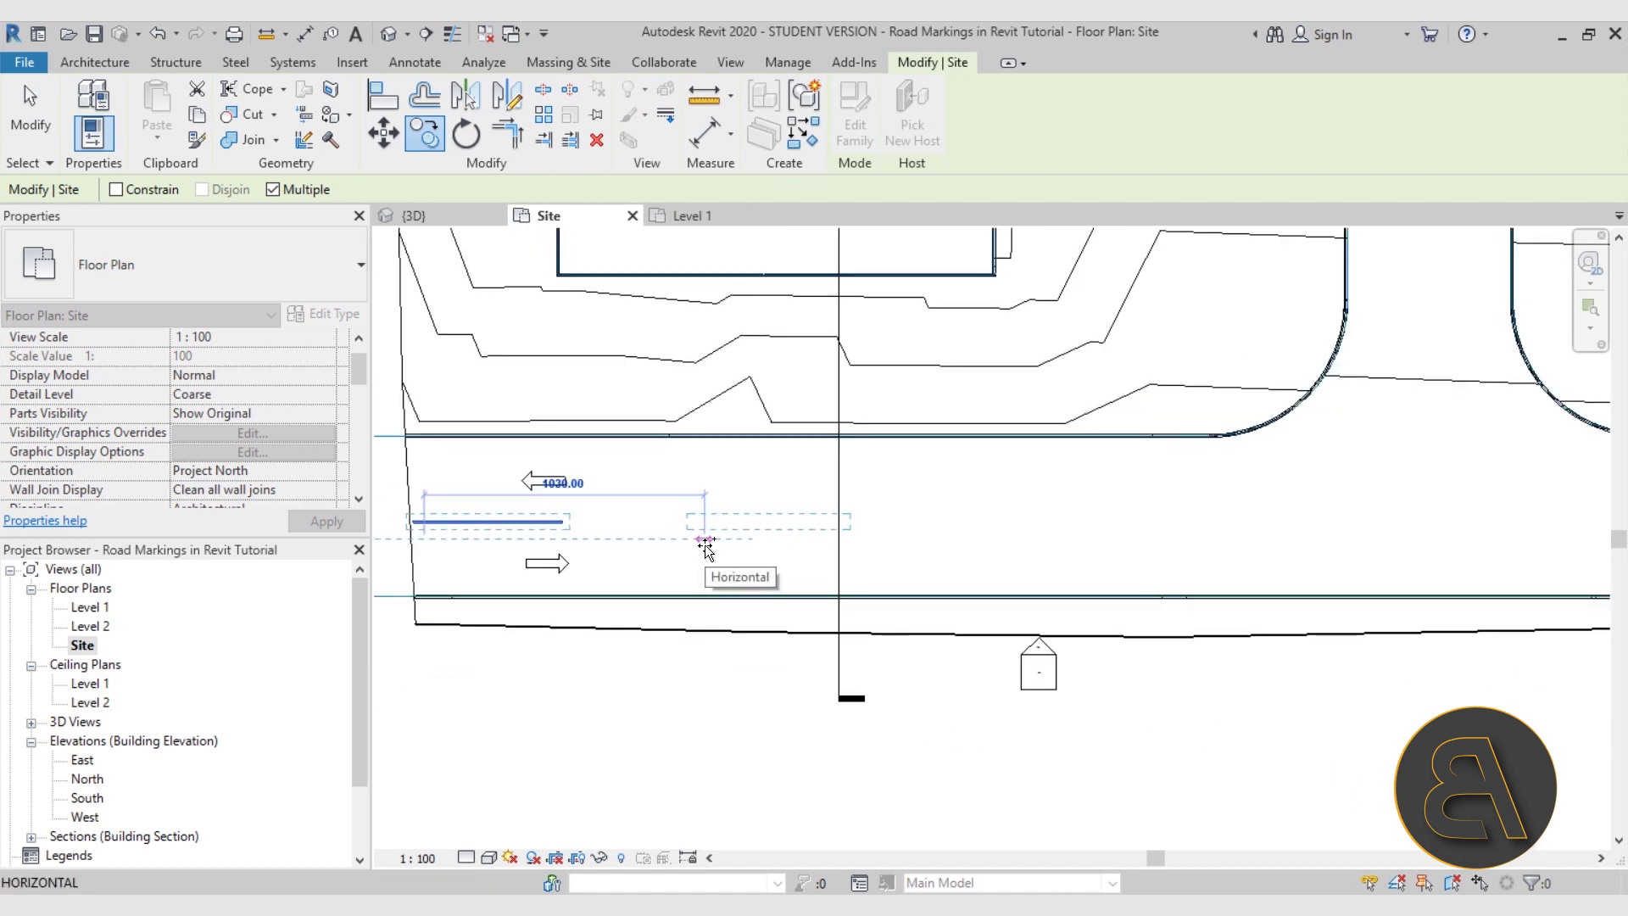
{"action": "type", "text": "11"}
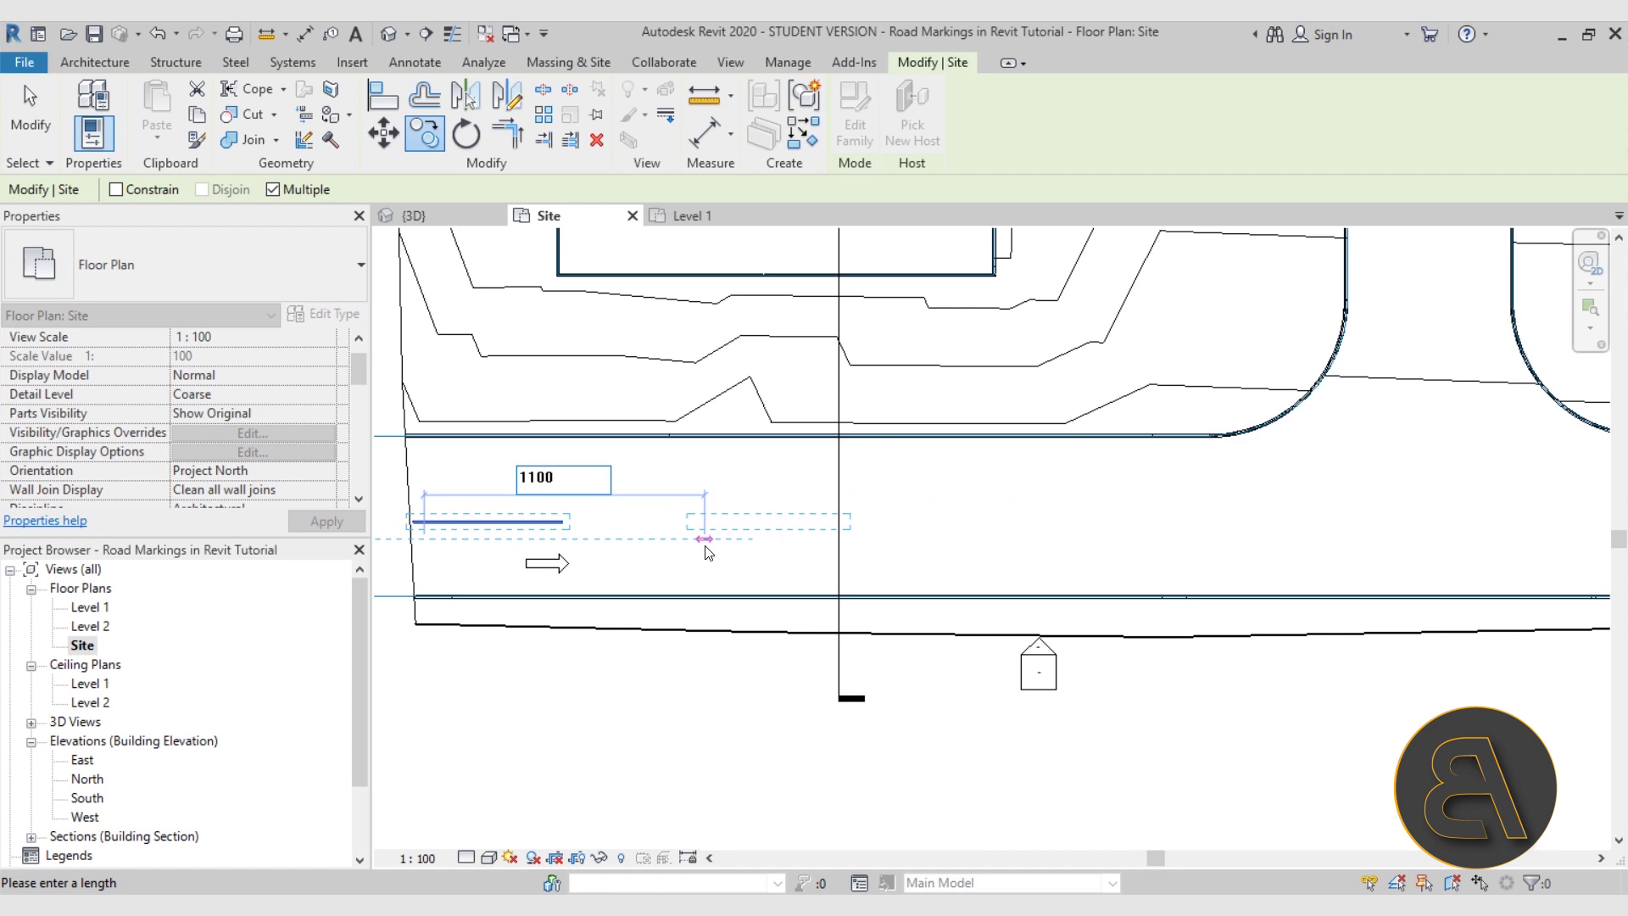
{"action": "type", "text": "00"}
{"action": "key", "text": "Return"}
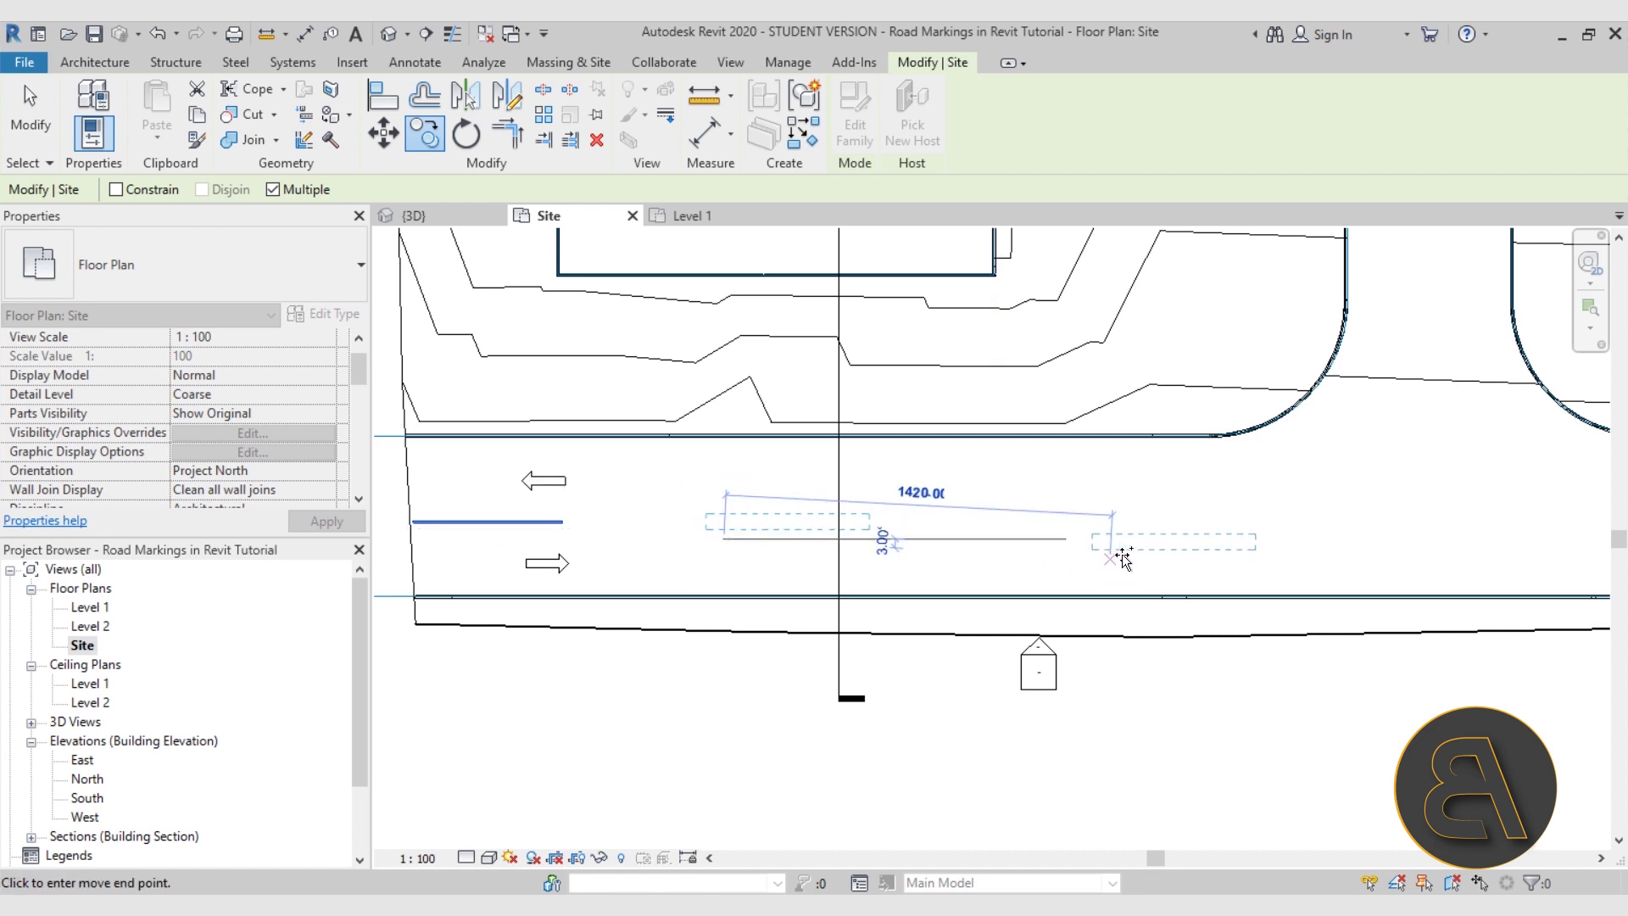
{"action": "scroll", "coordinate": [1138, 539], "scroll_direction": "down", "scroll_amount": 2}
{"action": "middle_click_drag", "start_coordinate": [1143, 540], "coordinate": [825, 514]}
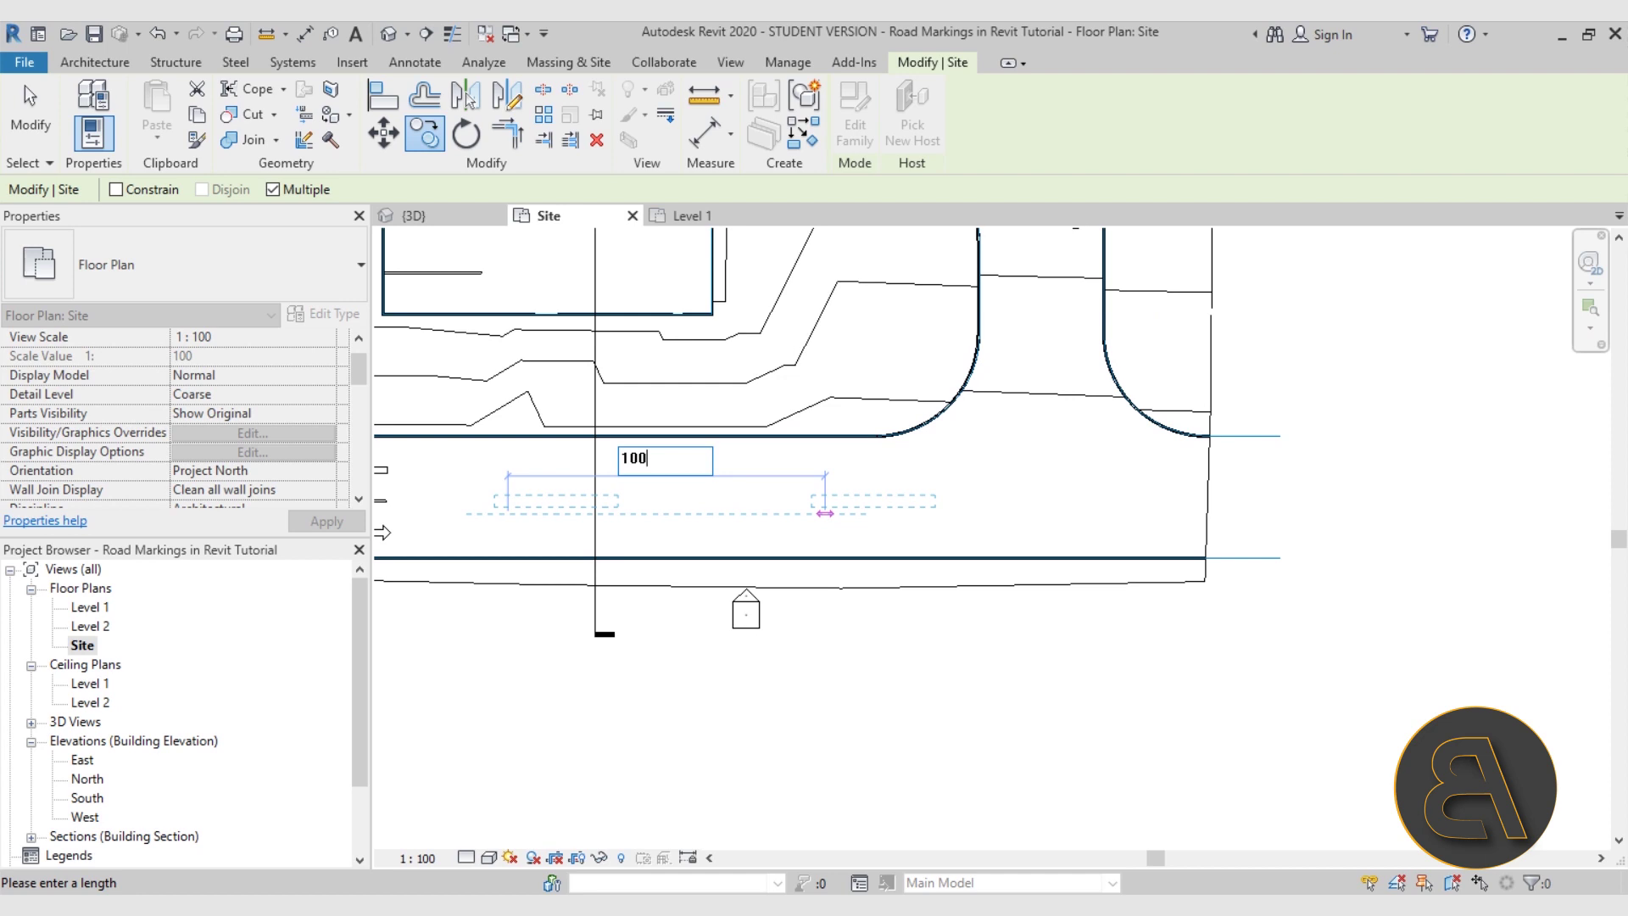
{"action": "key", "text": "Return"}
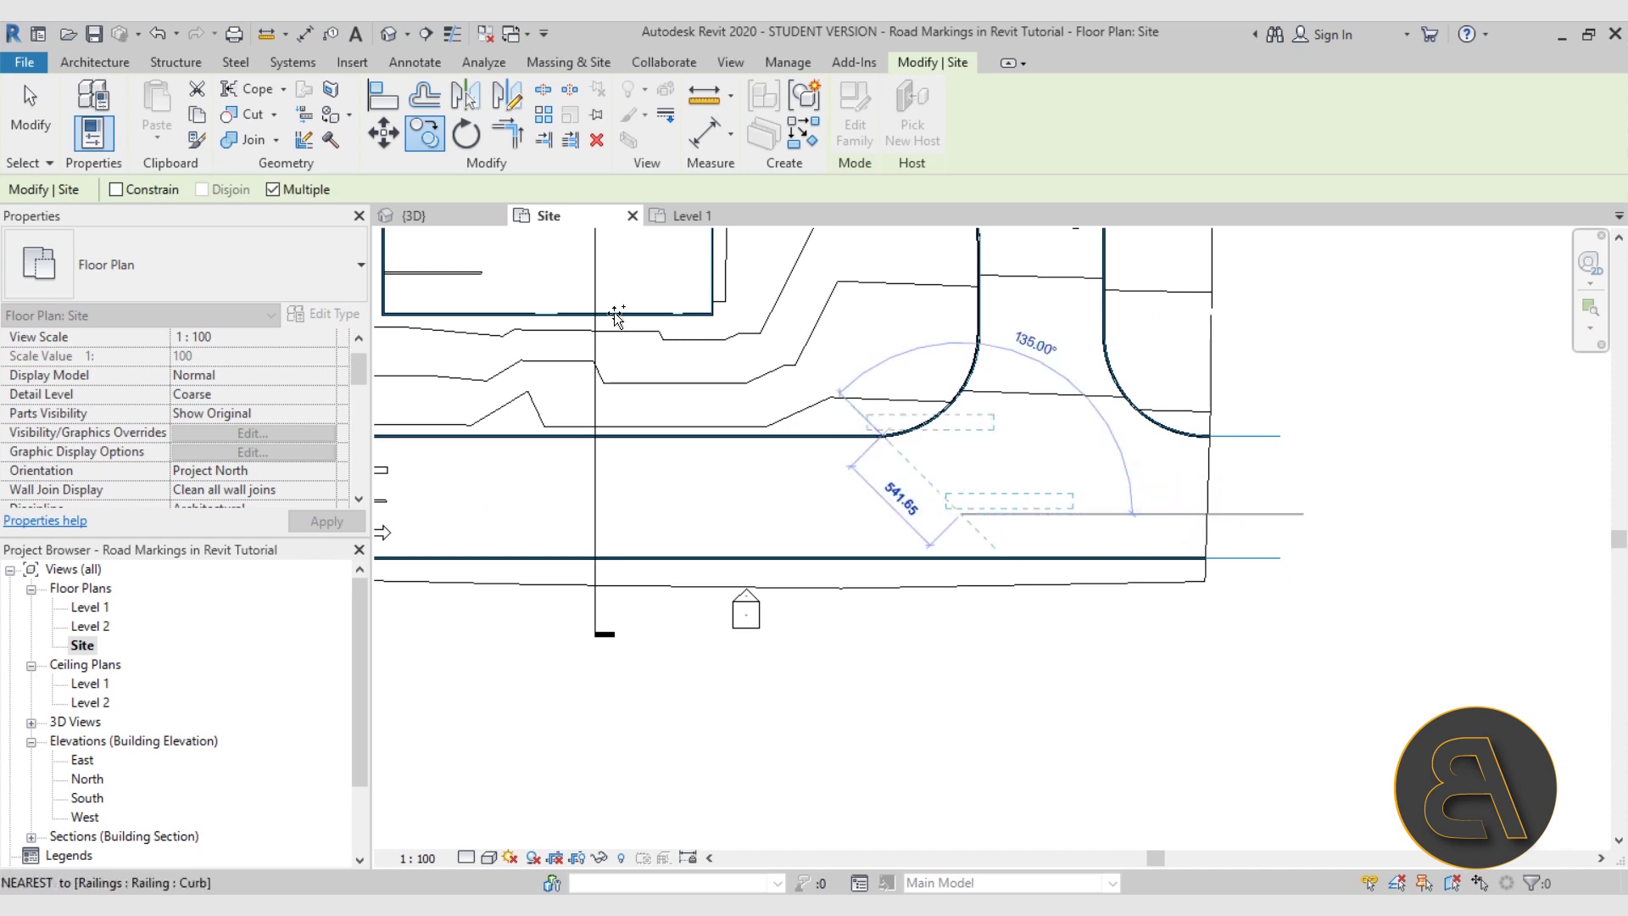
{"action": "key", "text": "Escape"}
{"action": "key", "text": "Escape"}
- In the 3D view, rehost the three copied pavement stripes onto the southern road surface and clear the selection
{"action": "left_click", "coordinate": [388, 34]}
{"action": "middle_click_drag", "start_coordinate": [964, 577], "coordinate": [1239, 648], "text": "shift"}
{"action": "scroll", "coordinate": [1239, 648], "scroll_direction": "up", "scroll_amount": 3}
{"action": "middle_click_drag", "start_coordinate": [1127, 622], "coordinate": [946, 685]}
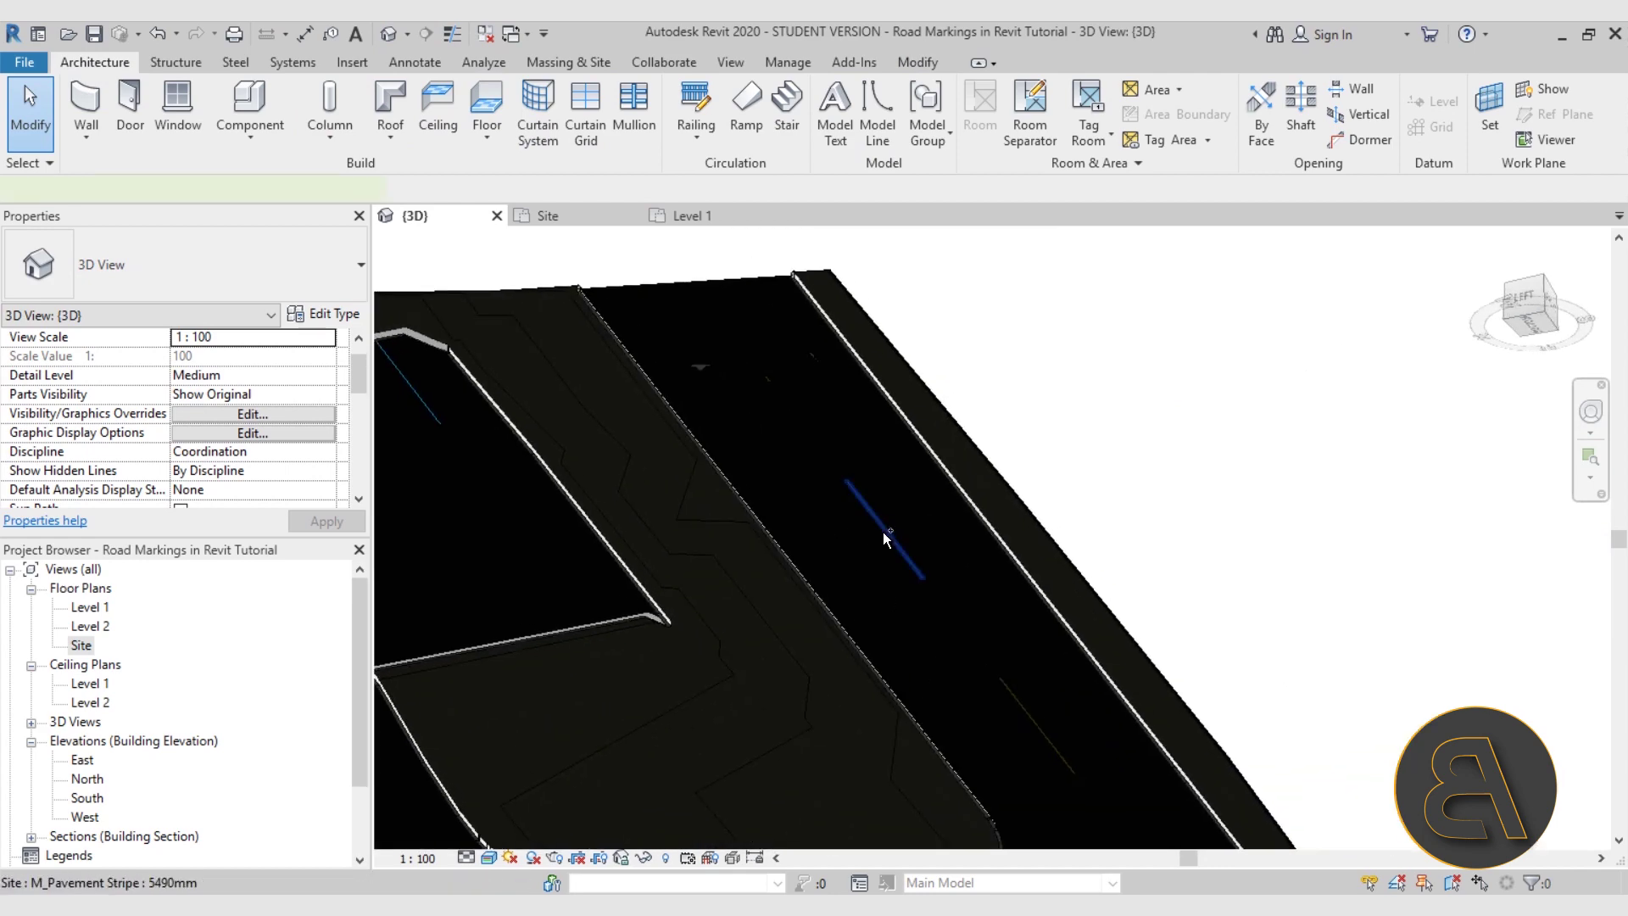
{"action": "left_click", "coordinate": [879, 535]}
{"action": "left_click", "coordinate": [1017, 708], "text": "ctrl"}
{"action": "middle_click_drag", "start_coordinate": [958, 638], "coordinate": [809, 380]}
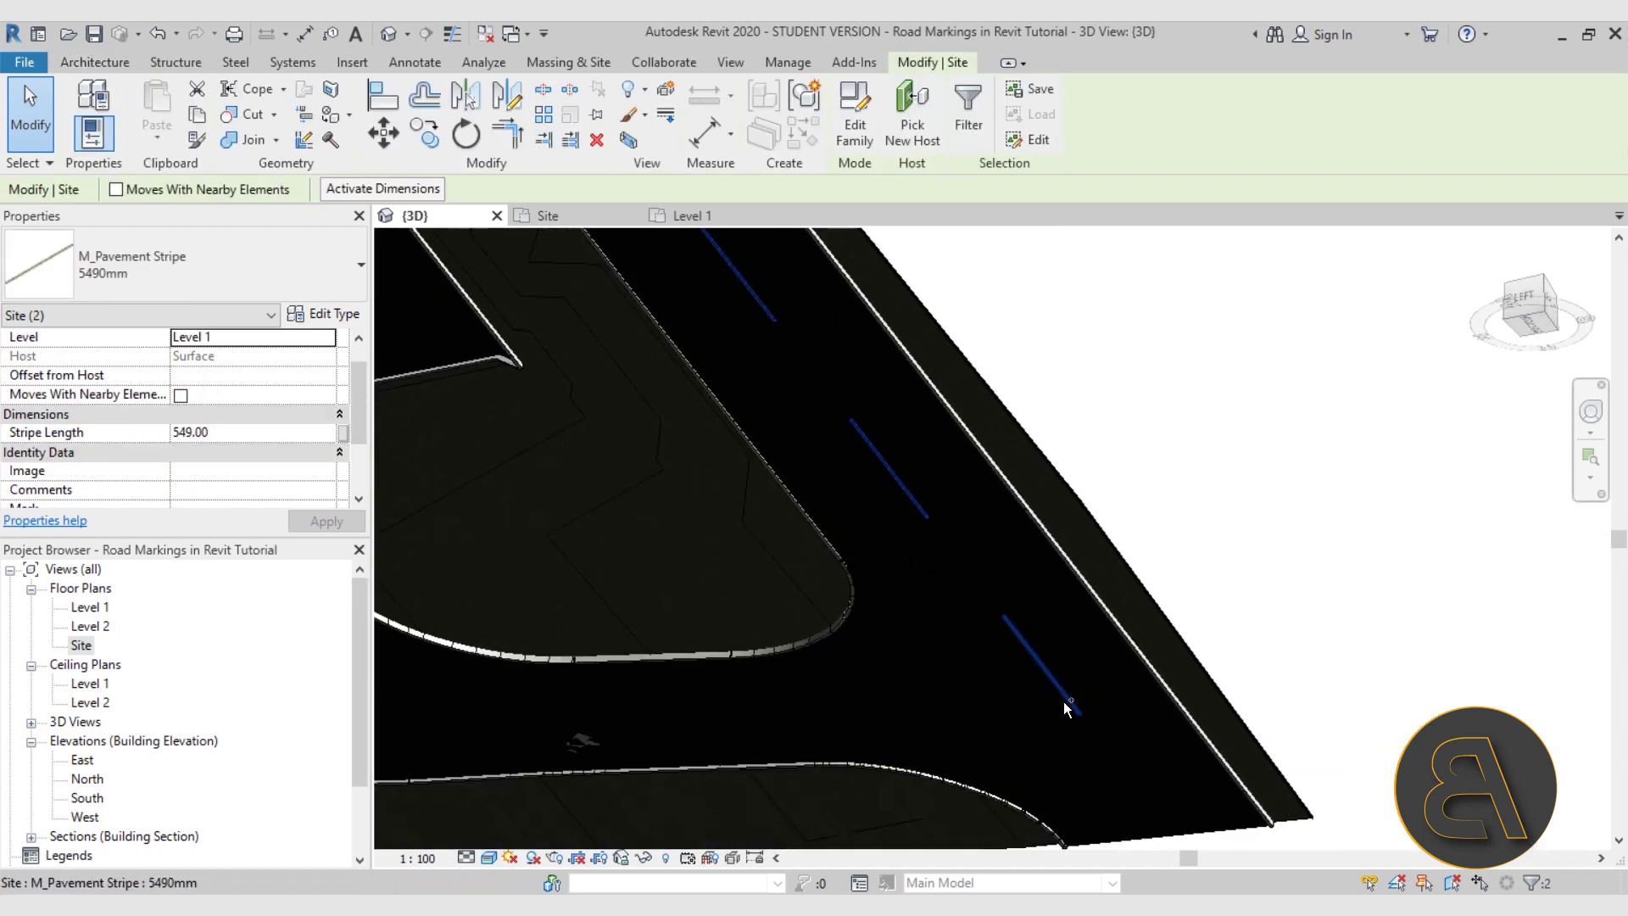
{"action": "middle_click_drag", "start_coordinate": [963, 447], "coordinate": [984, 767], "text": "shift"}
{"action": "scroll", "coordinate": [753, 478], "scroll_direction": "up", "scroll_amount": 1}
{"action": "left_click", "coordinate": [910, 122]}
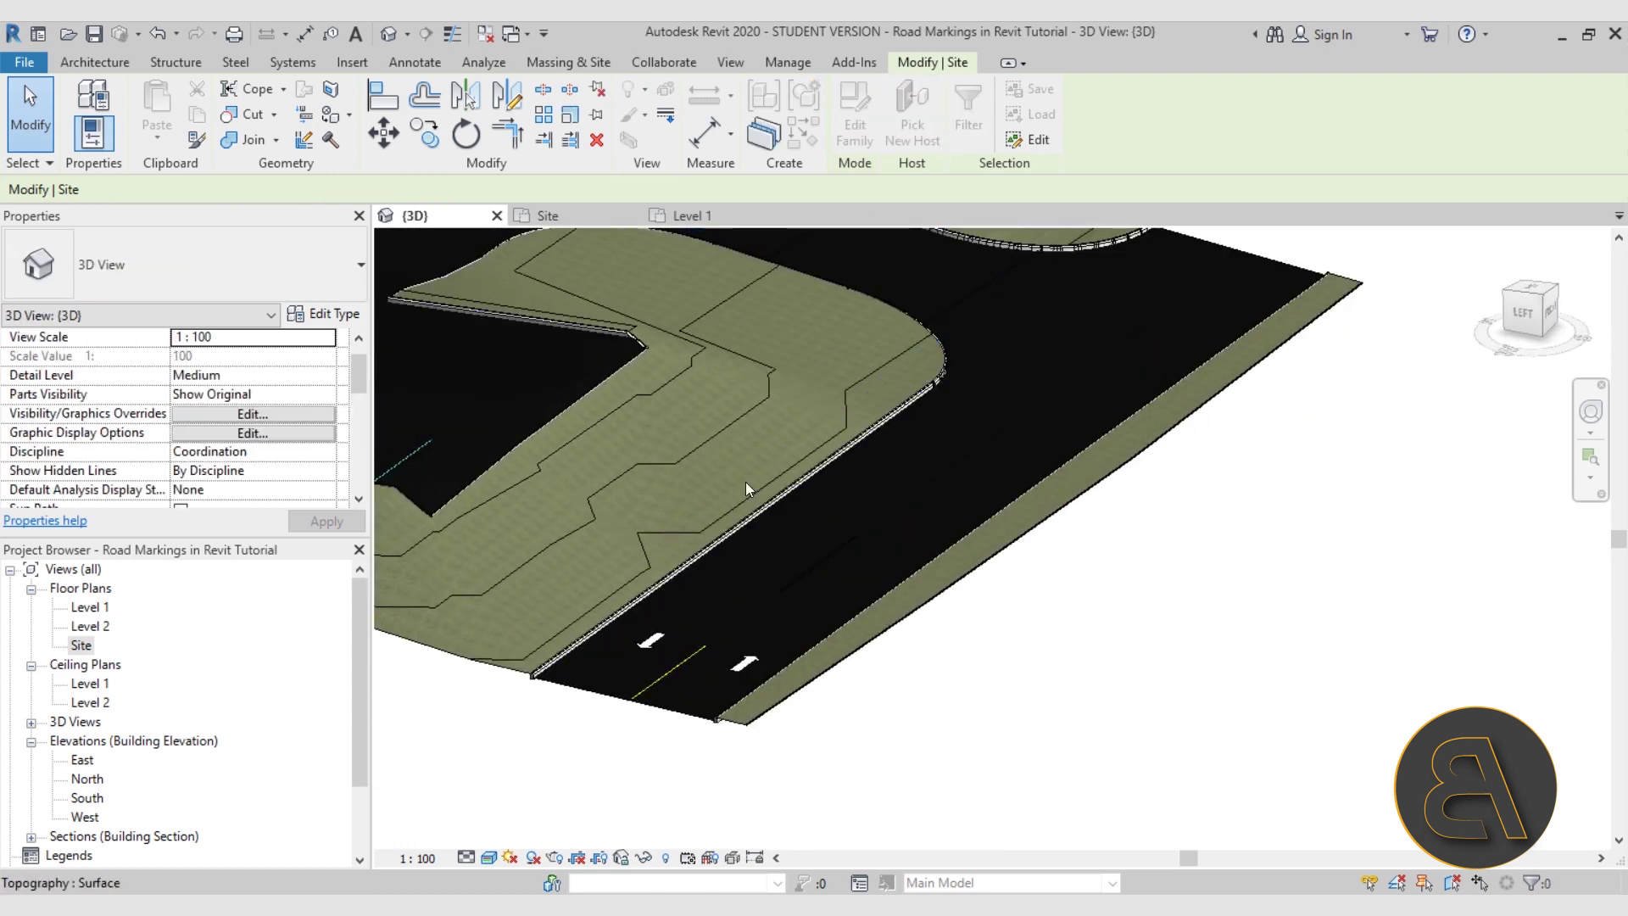
{"action": "left_click", "coordinate": [676, 717]}
{"action": "left_click", "coordinate": [1162, 695]}
- Select copied pavement stripes on the southern road from above and set their offset from host to 10
{"action": "middle_click_drag", "start_coordinate": [1072, 640], "coordinate": [788, 726], "text": "shift"}
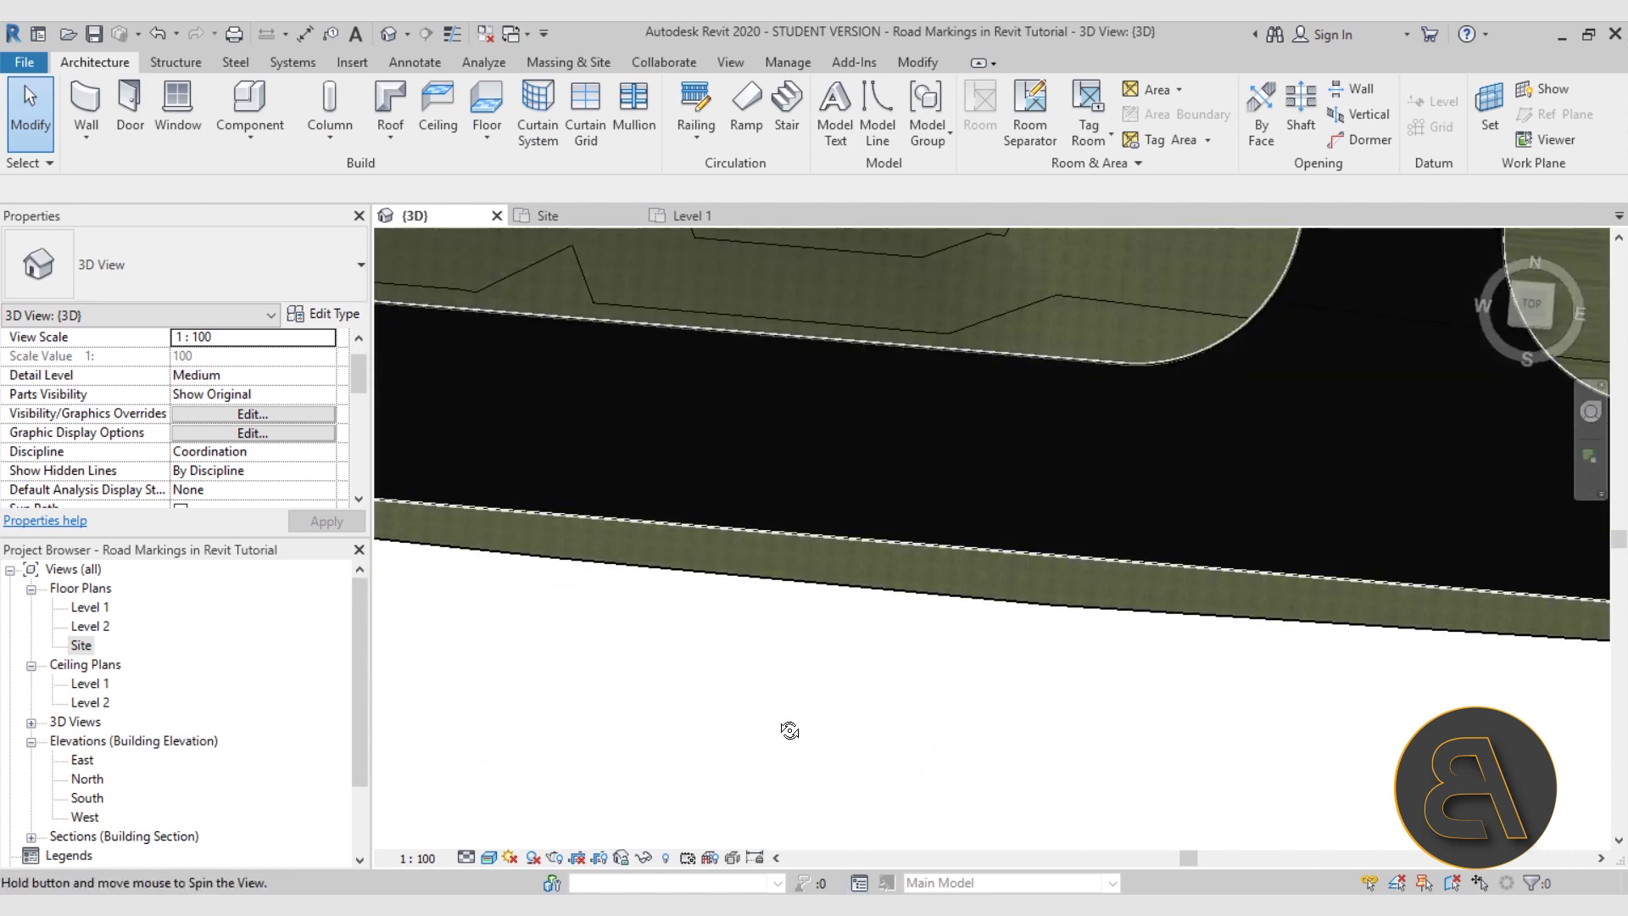
{"action": "scroll", "coordinate": [788, 727], "scroll_direction": "down", "scroll_amount": 2}
{"action": "middle_click_drag", "start_coordinate": [774, 665], "coordinate": [636, 593], "text": "shift"}
{"action": "left_click_drag", "start_coordinate": [1035, 577], "coordinate": [1204, 593]}
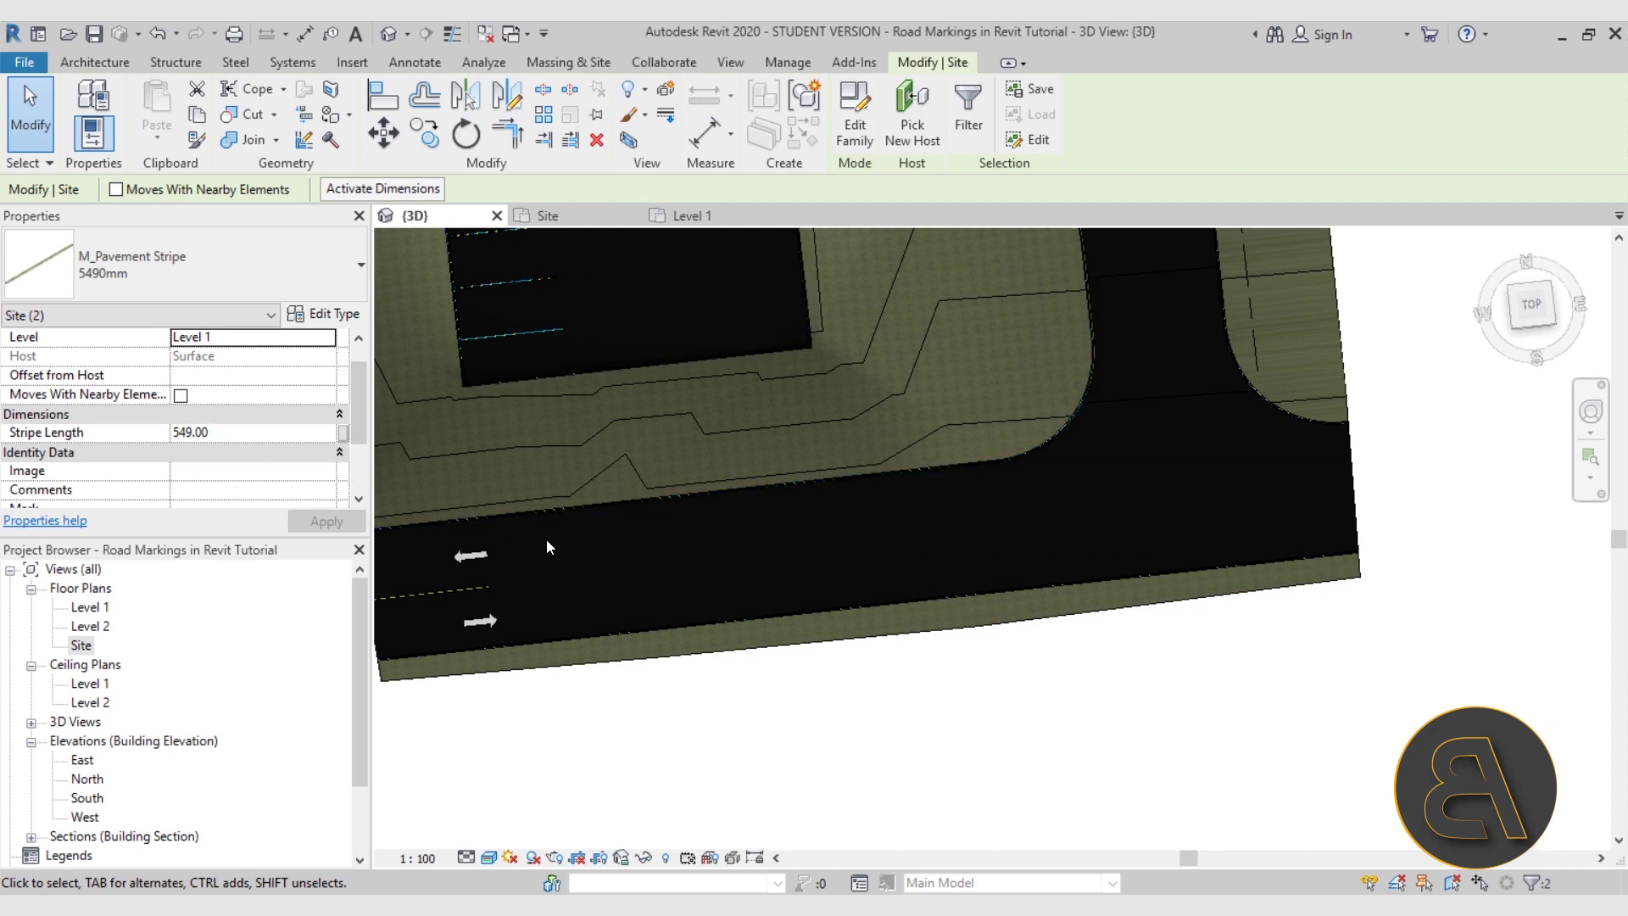
{"action": "left_click", "coordinate": [229, 376]}
{"action": "type", "text": "10.00"}
{"action": "left_click", "coordinate": [989, 727]}
- Set the offset from host of the three copied pavement stripes to 0, one stripe at a time
{"action": "middle_click_drag", "start_coordinate": [988, 727], "coordinate": [1019, 614], "text": "shift"}
{"action": "left_click_drag", "start_coordinate": [1030, 509], "coordinate": [1290, 562]}
{"action": "left_click", "coordinate": [250, 375]}
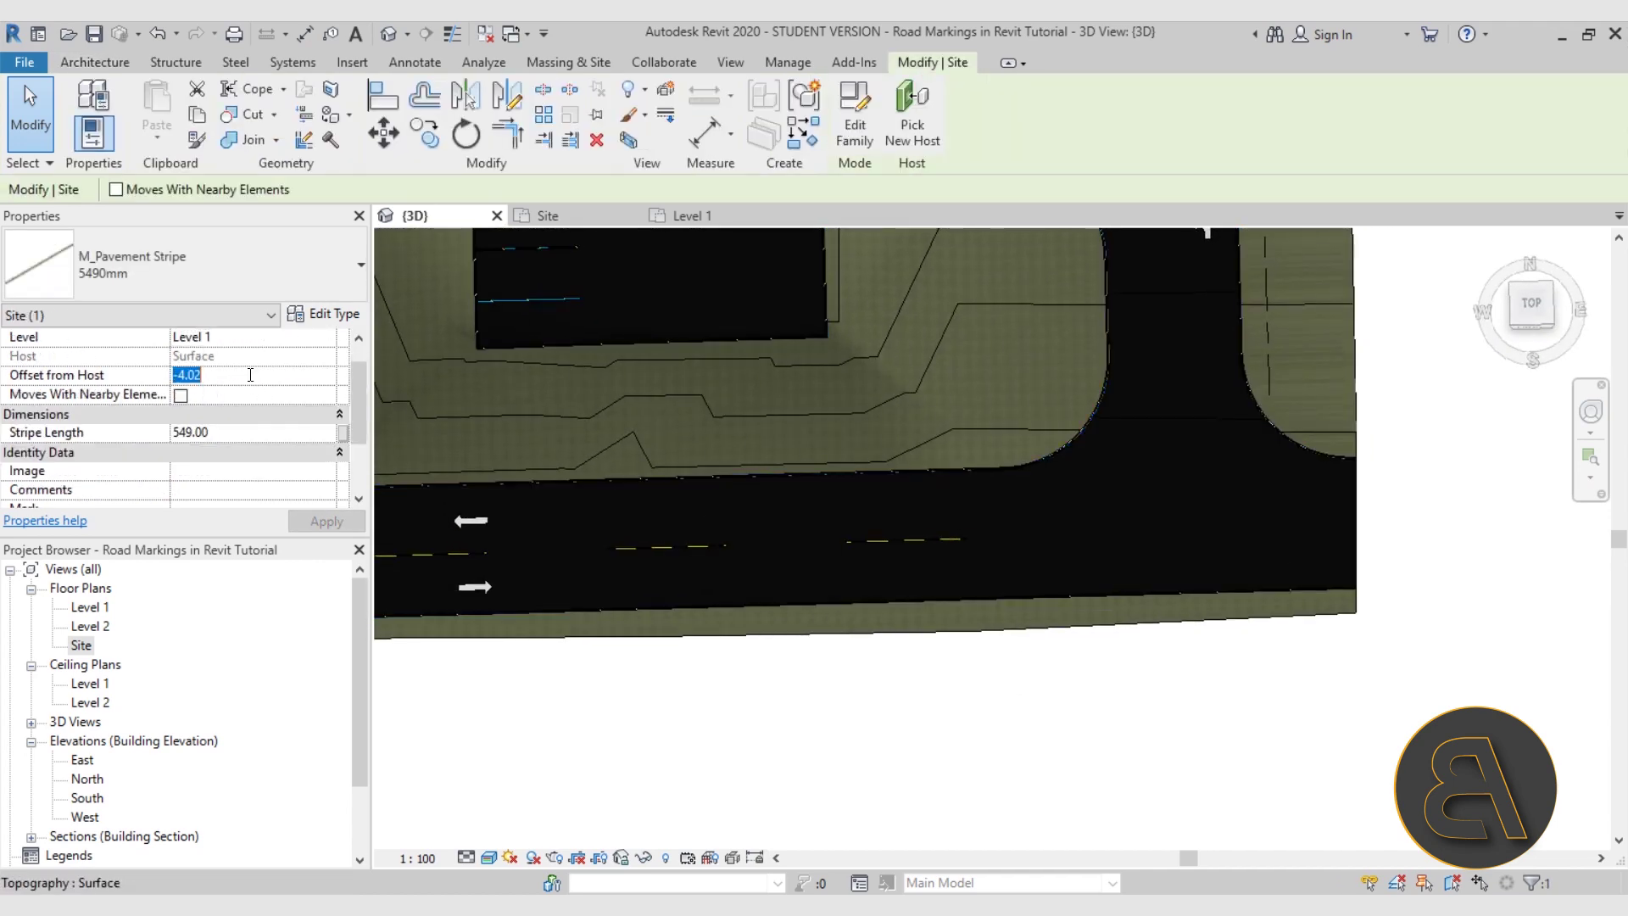
{"action": "key", "text": "Escape"}
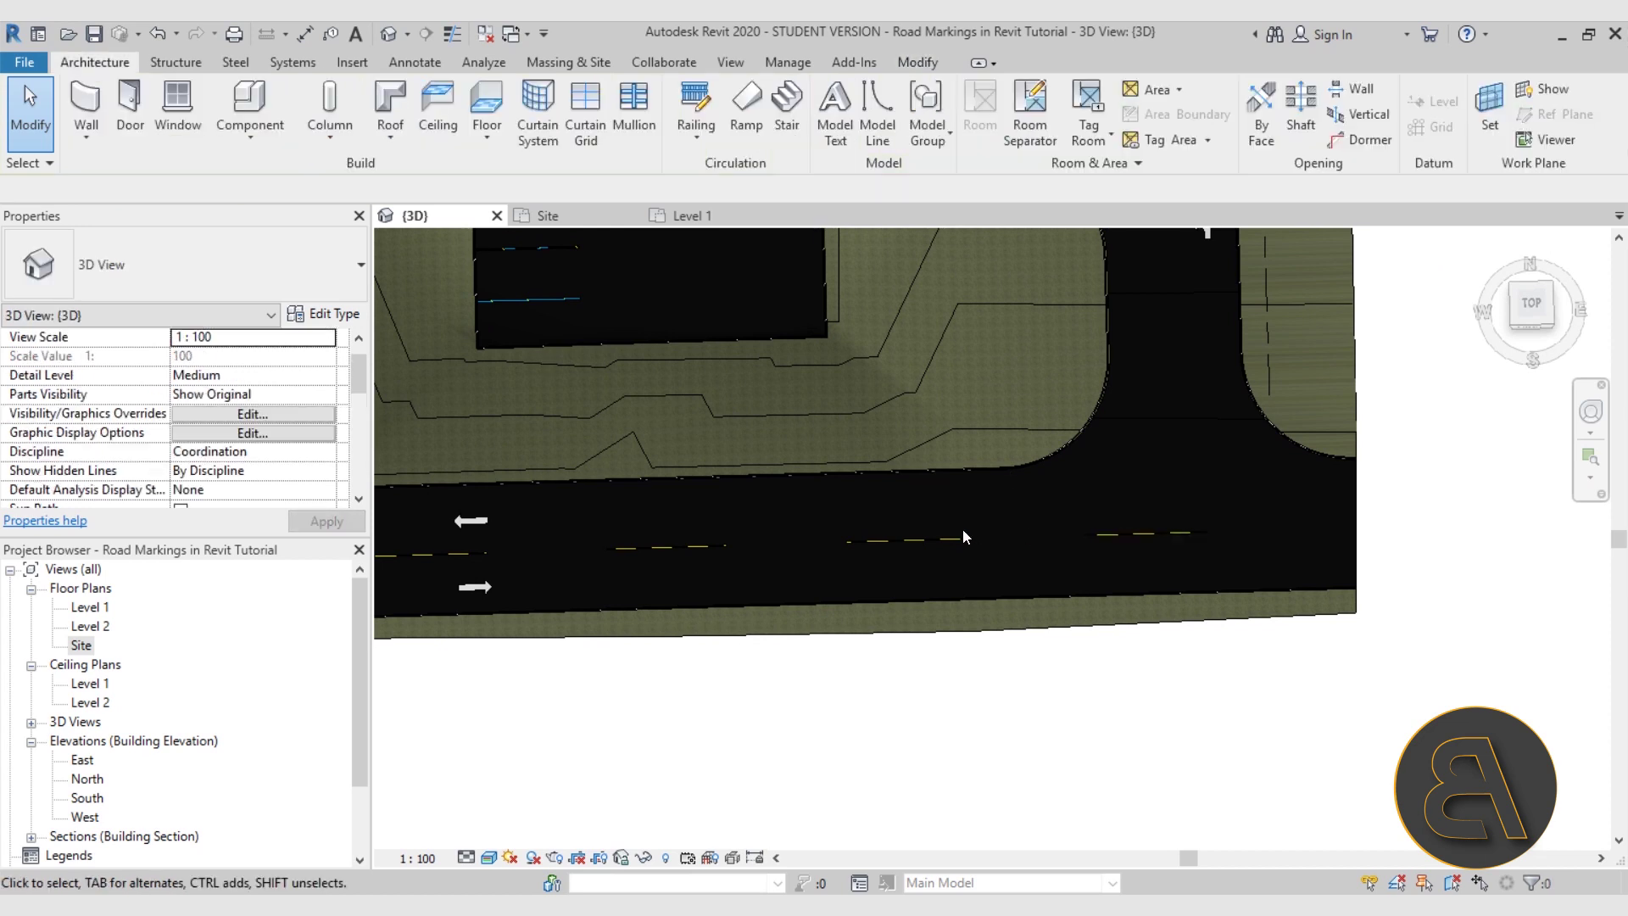
{"action": "left_click", "coordinate": [944, 542]}
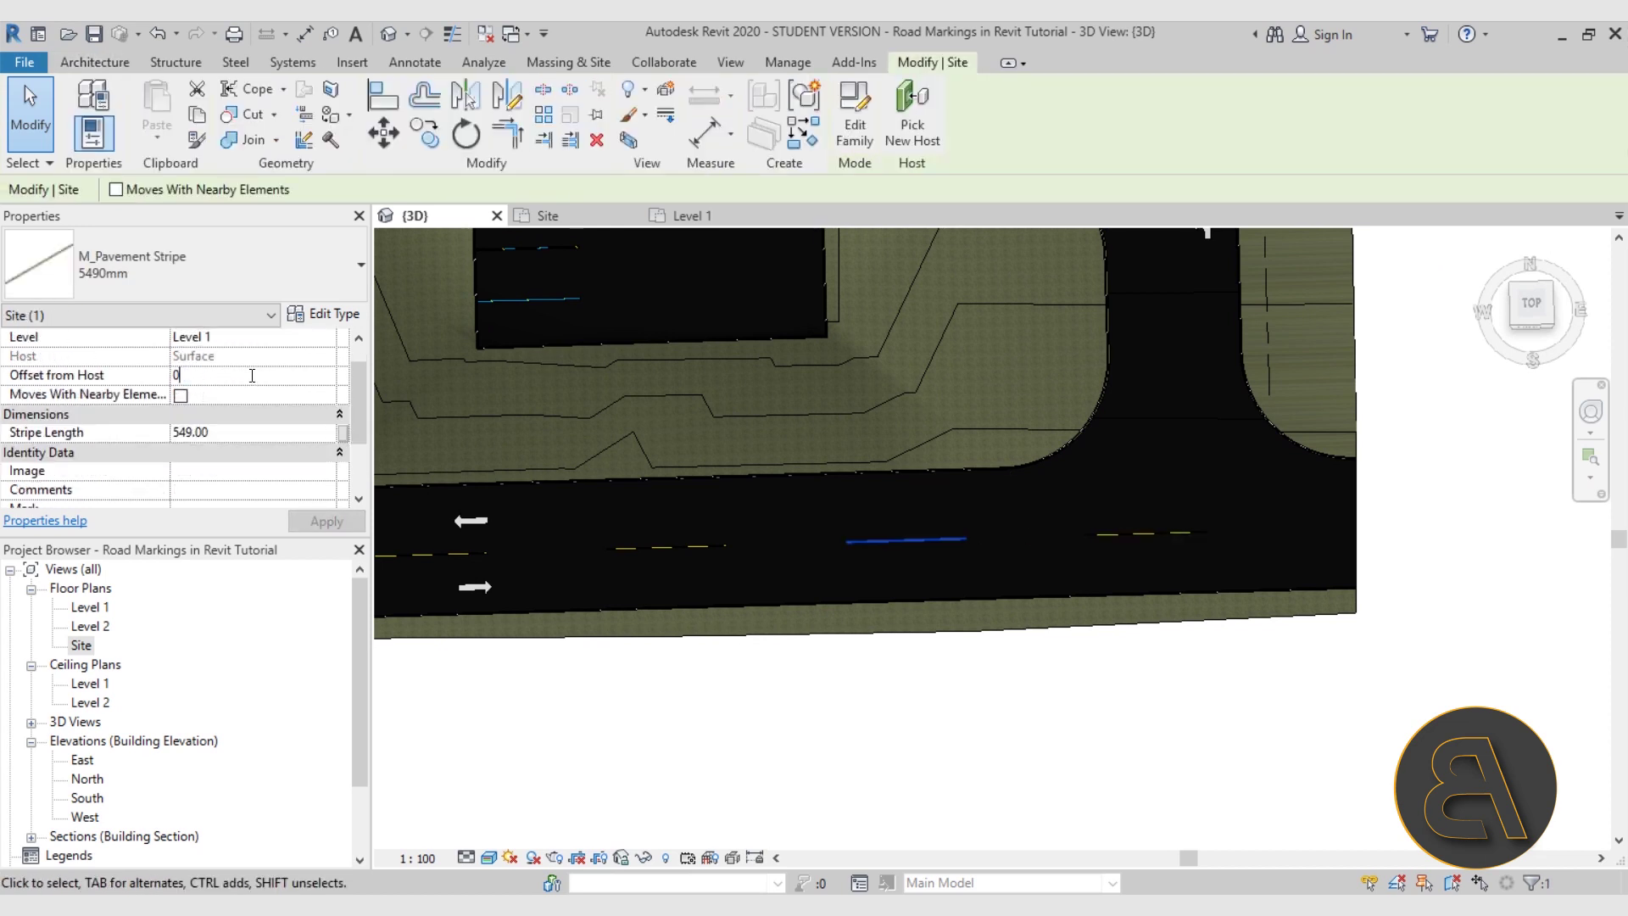
{"action": "key", "text": "Escape"}
{"action": "left_click", "coordinate": [717, 546]}
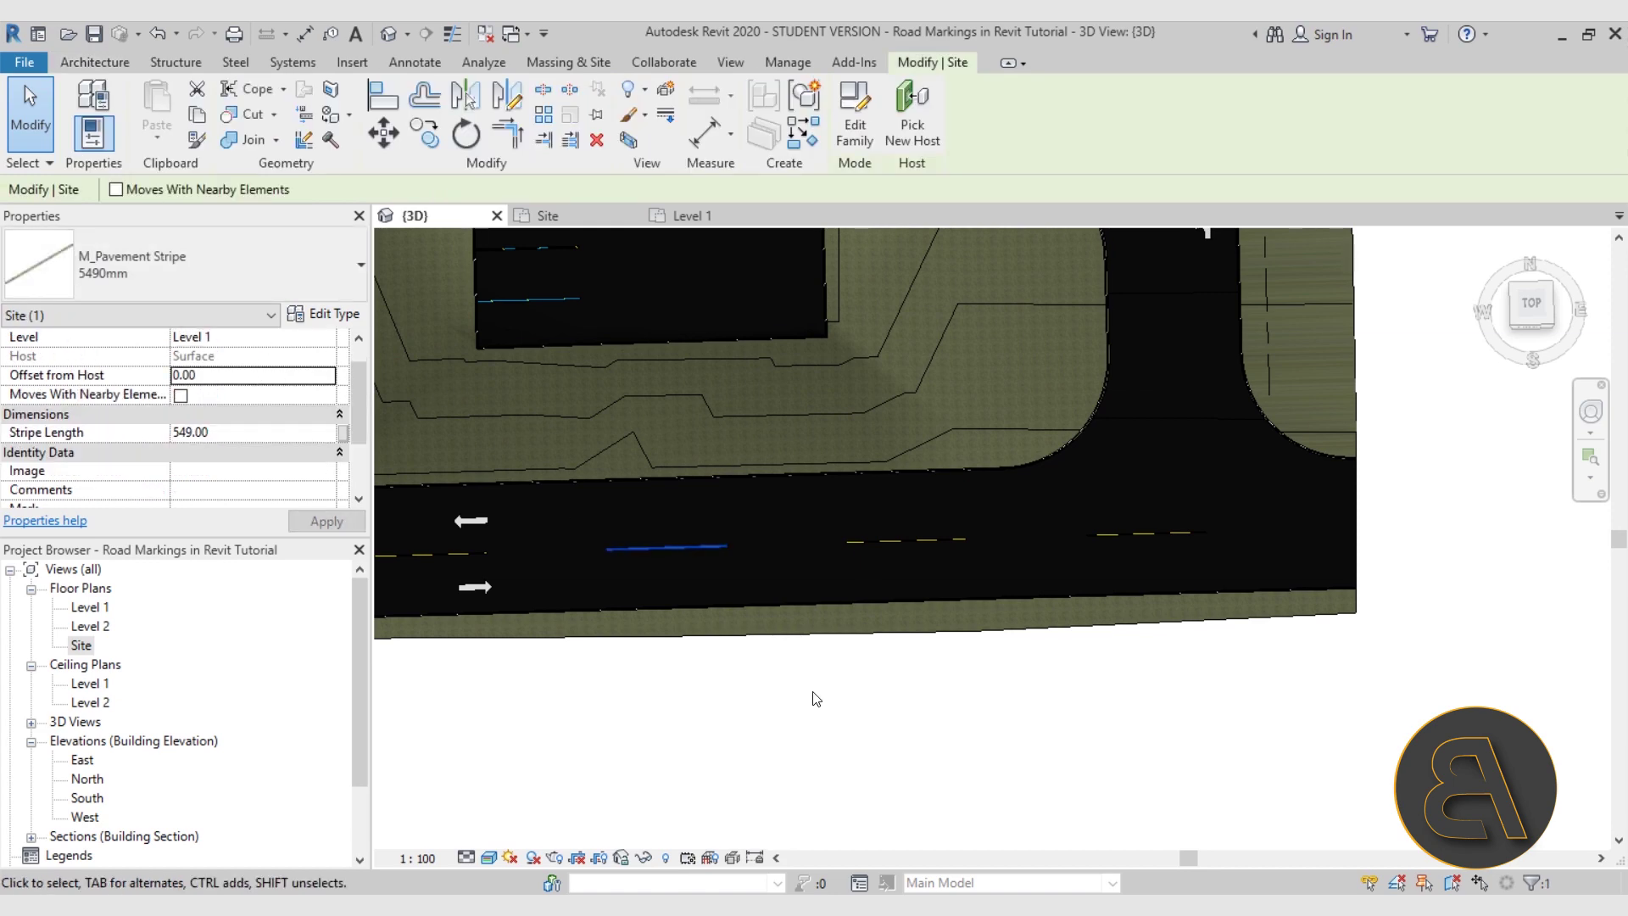
{"action": "left_click", "coordinate": [802, 718]}
- Examine the stripes, arrows and parking markings across the site from an angled 3D view
{"action": "scroll", "coordinate": [806, 694], "scroll_direction": "down", "scroll_amount": 3}
{"action": "middle_click_drag", "start_coordinate": [806, 694], "coordinate": [662, 509], "text": "shift"}
{"action": "middle_click_drag", "start_coordinate": [662, 509], "coordinate": [709, 561]}
{"action": "scroll", "coordinate": [710, 562], "scroll_direction": "up", "scroll_amount": 6}
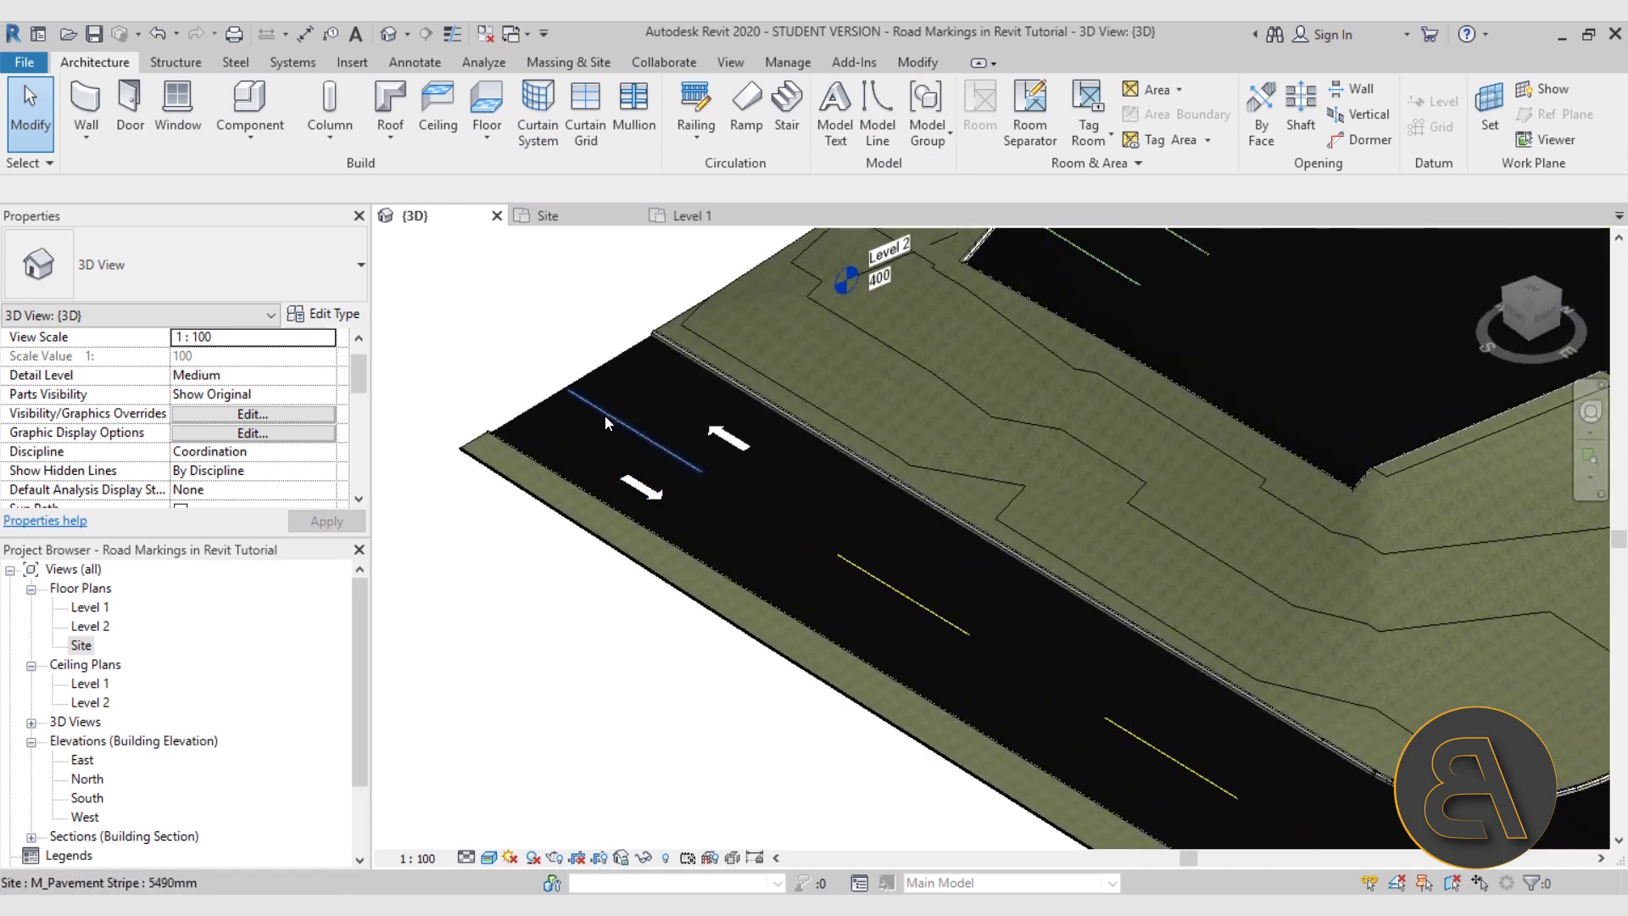
{"action": "scroll", "coordinate": [604, 415], "scroll_direction": "down", "scroll_amount": 3}
{"action": "scroll", "coordinate": [1043, 678], "scroll_direction": "up", "scroll_amount": 5}
{"action": "scroll", "coordinate": [1048, 677], "scroll_direction": "down", "scroll_amount": 4}
{"action": "middle_click_drag", "start_coordinate": [1076, 651], "coordinate": [1044, 723]}
{"action": "scroll", "coordinate": [1044, 724], "scroll_direction": "down", "scroll_amount": 2}
{"action": "middle_click_drag", "start_coordinate": [1054, 526], "coordinate": [974, 580]}
{"action": "scroll", "coordinate": [1022, 359], "scroll_direction": "up", "scroll_amount": 5}
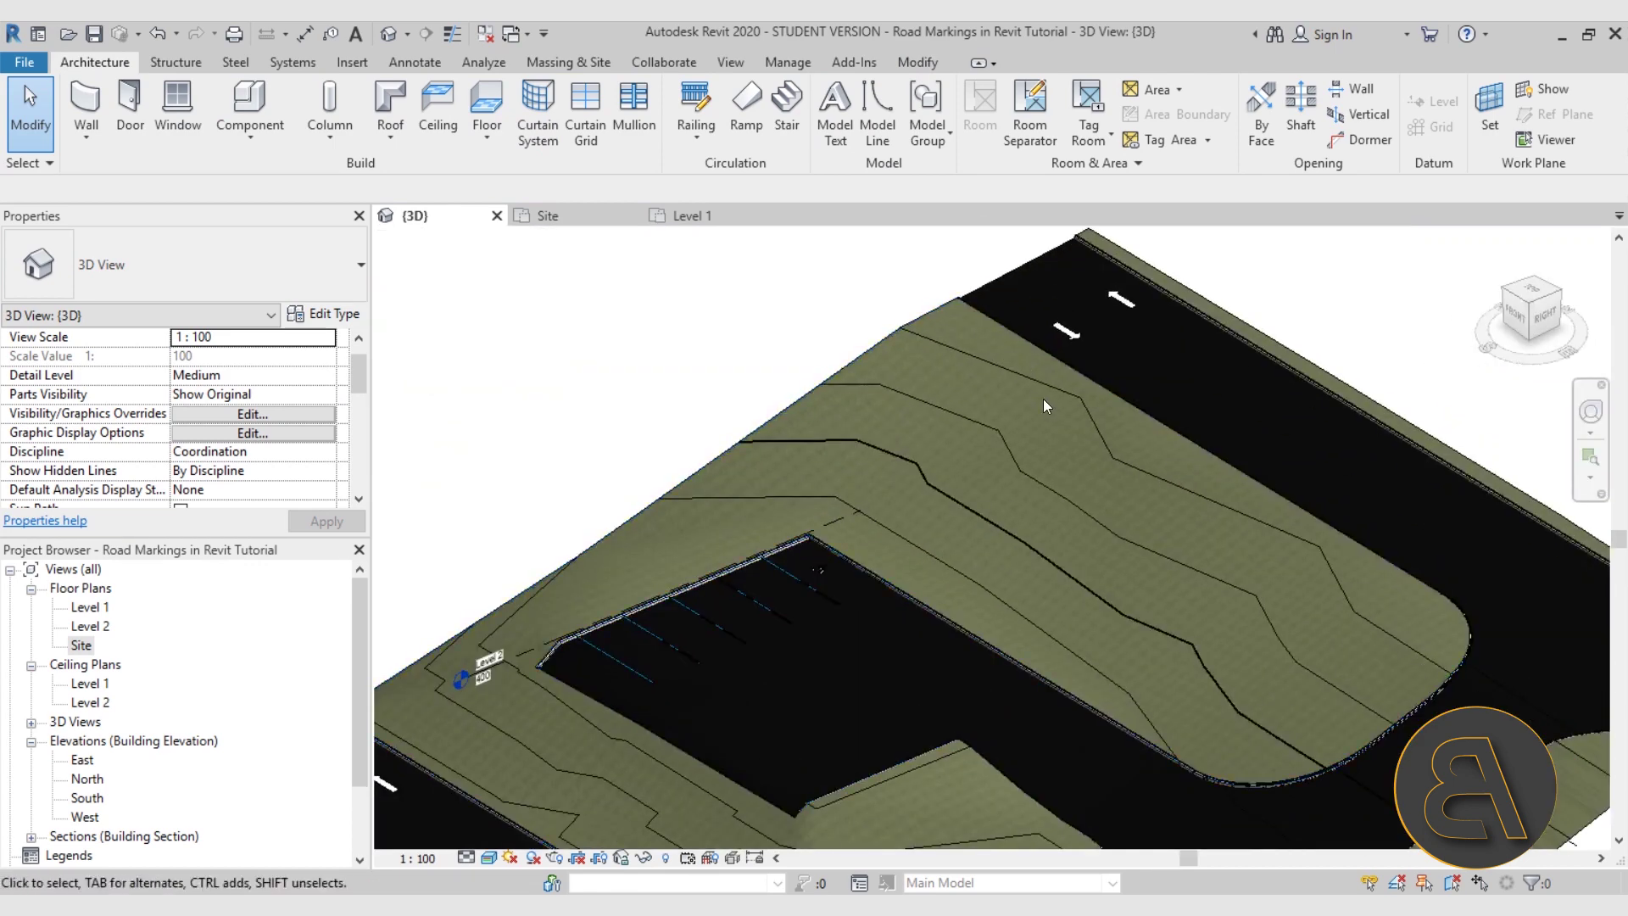
- In the Site plan, place a horizontal 5490mm pavement stripe between the arrows at the northern road's west end and select it
{"action": "double_click", "coordinate": [83, 644]}
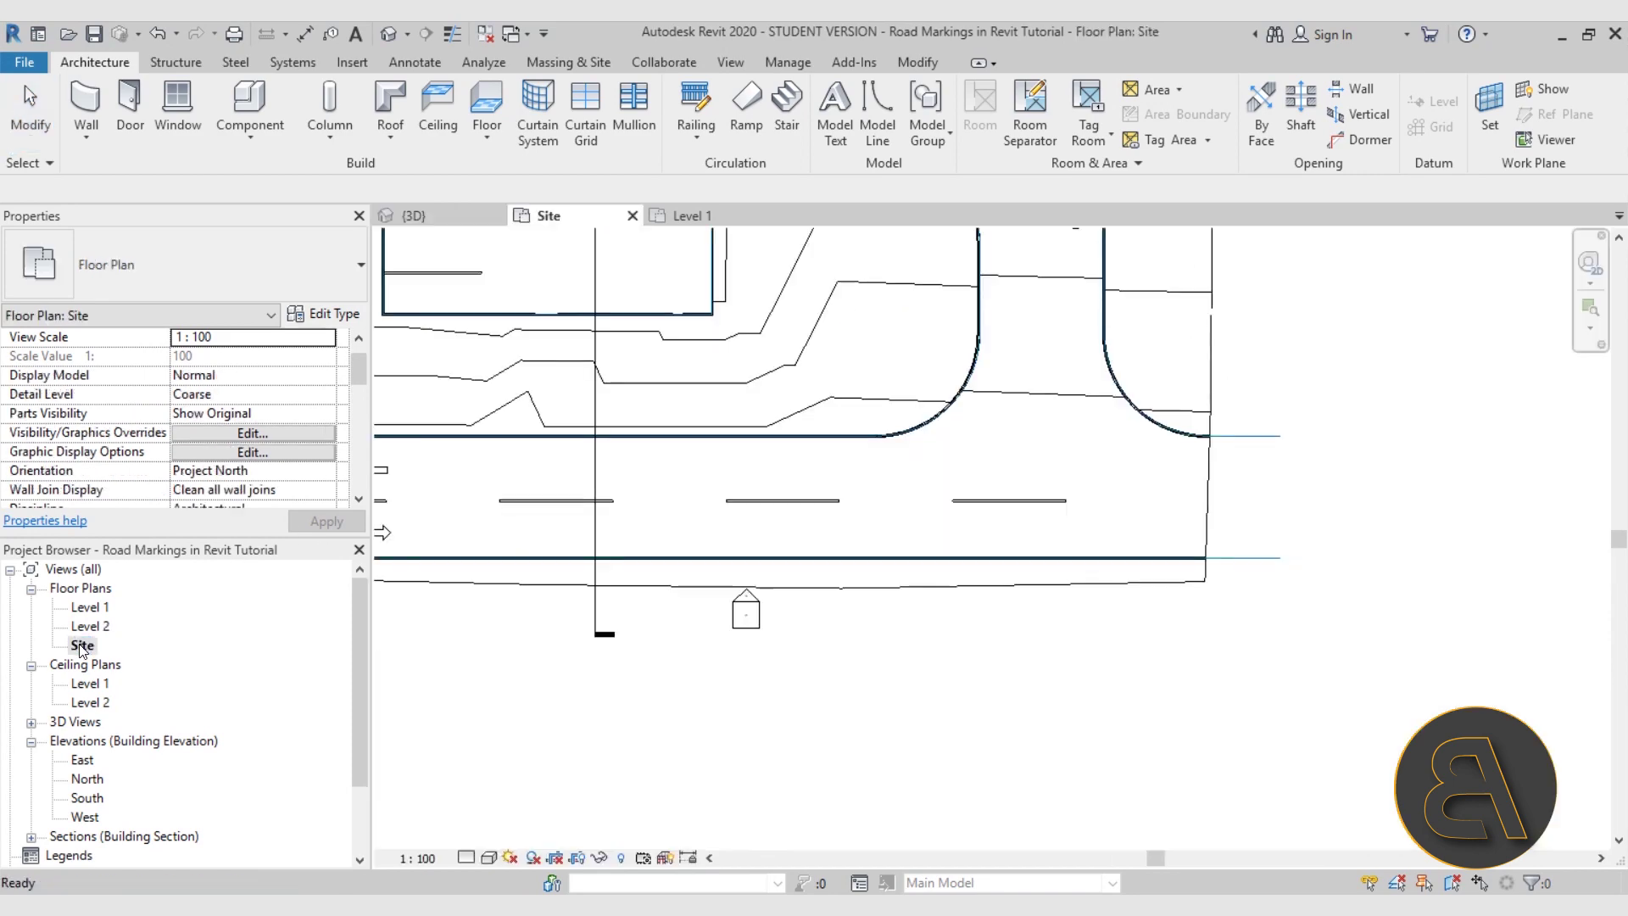
{"action": "scroll", "coordinate": [767, 461], "scroll_direction": "down", "scroll_amount": 3}
{"action": "middle_click_drag", "start_coordinate": [767, 461], "coordinate": [737, 534]}
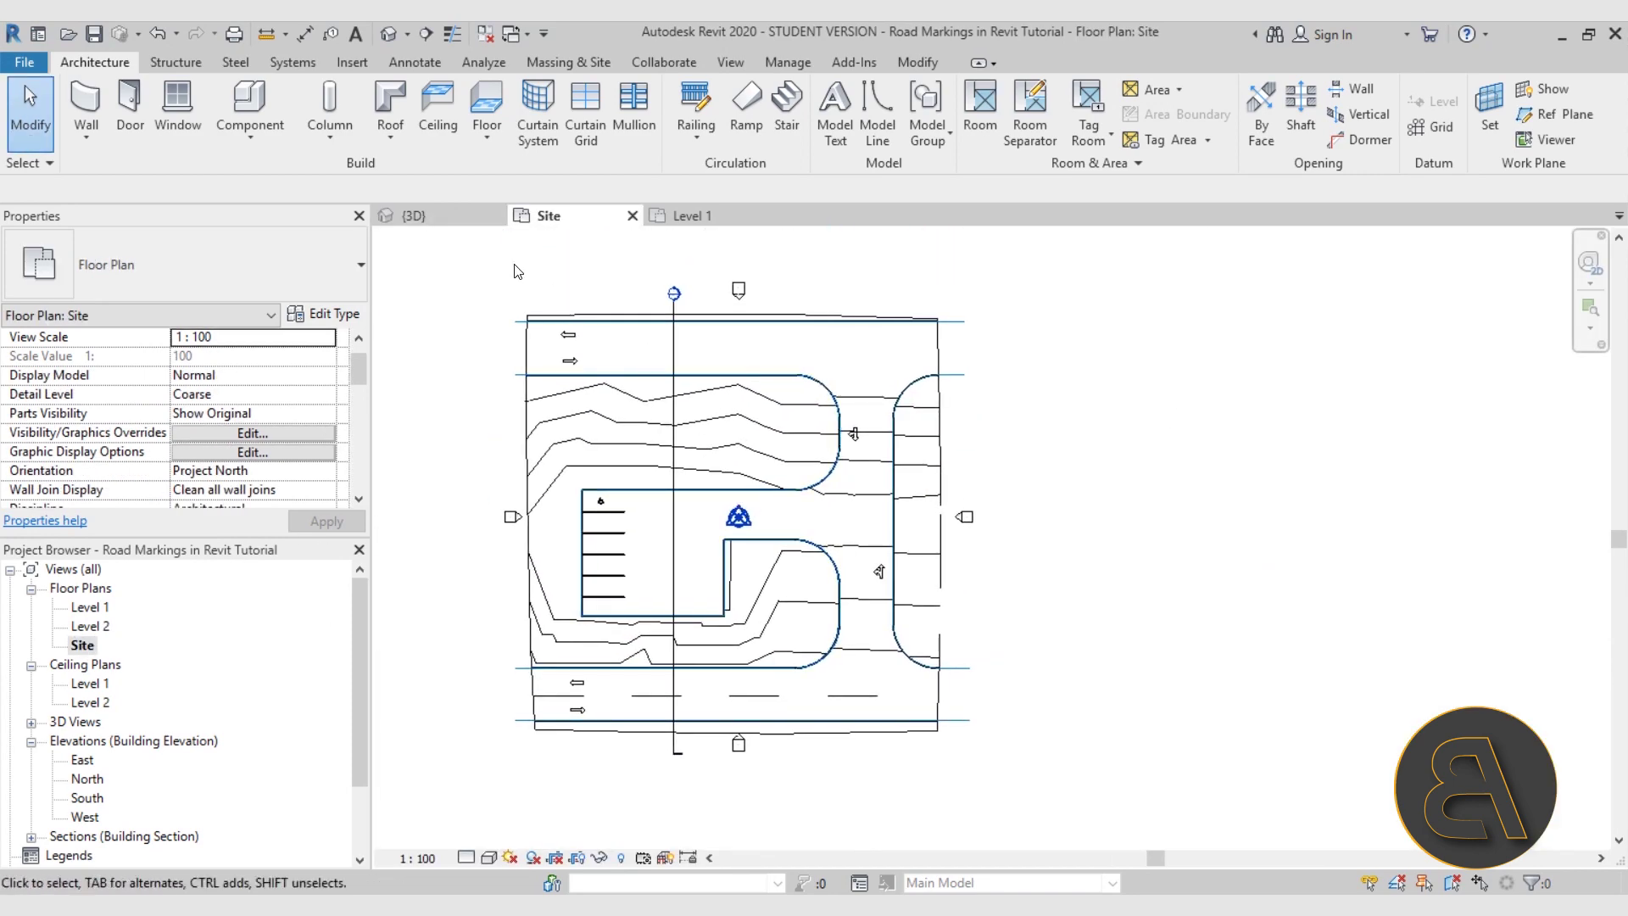
{"action": "scroll", "coordinate": [510, 267], "scroll_direction": "up", "scroll_amount": 3}
{"action": "left_click", "coordinate": [250, 102]}
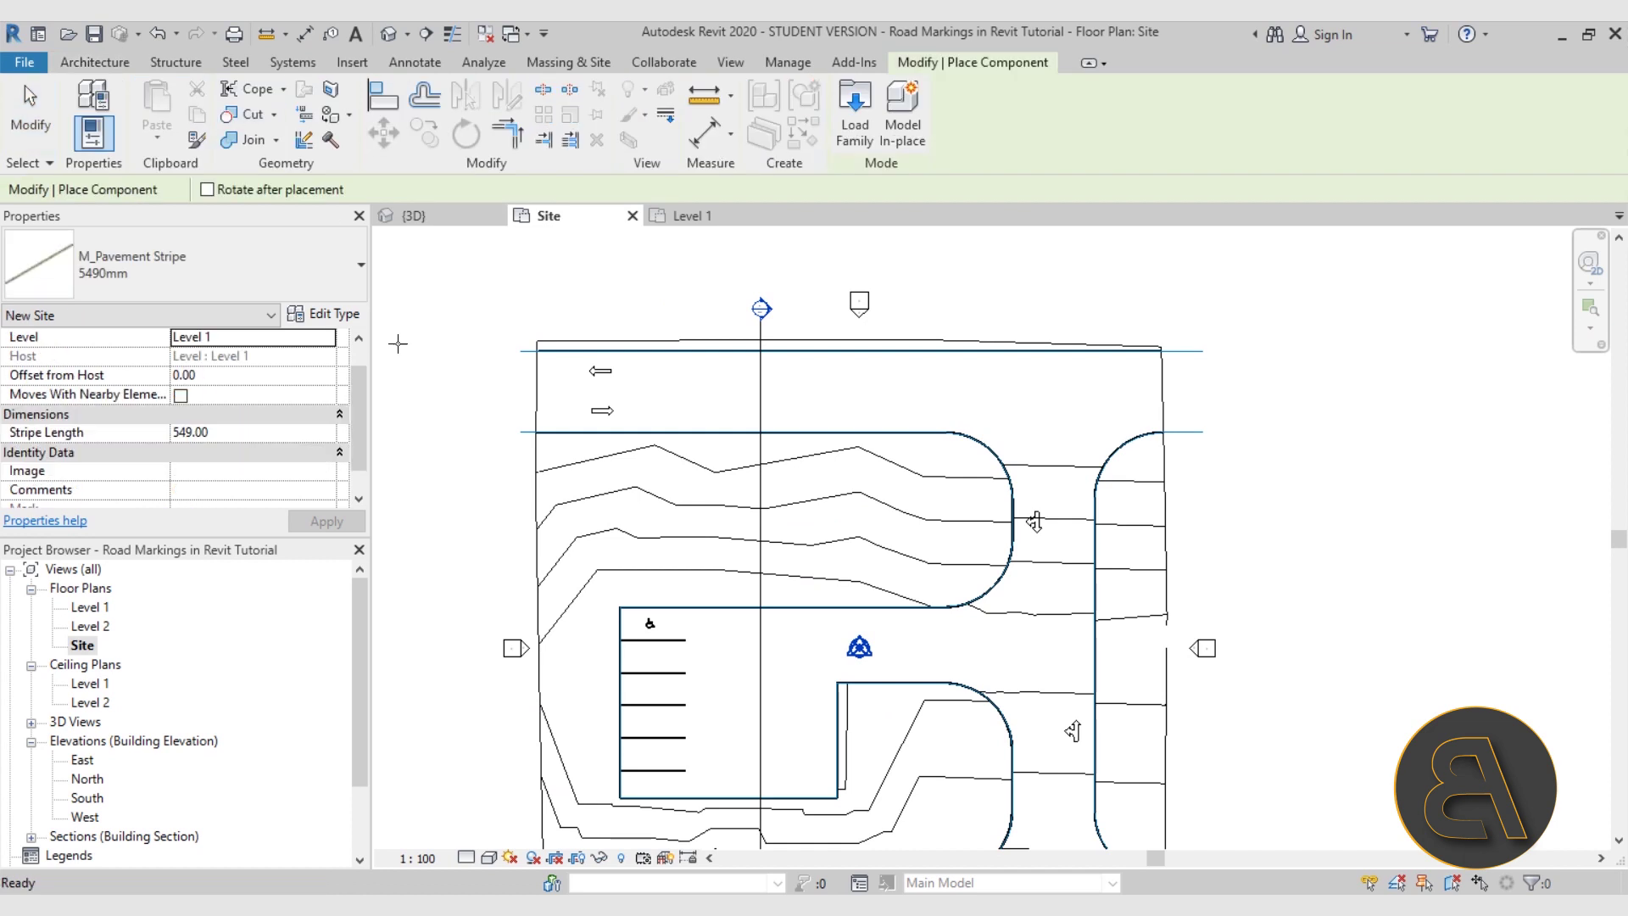
{"action": "scroll", "coordinate": [604, 419], "scroll_direction": "up", "scroll_amount": 4}
{"action": "key", "text": "space"}
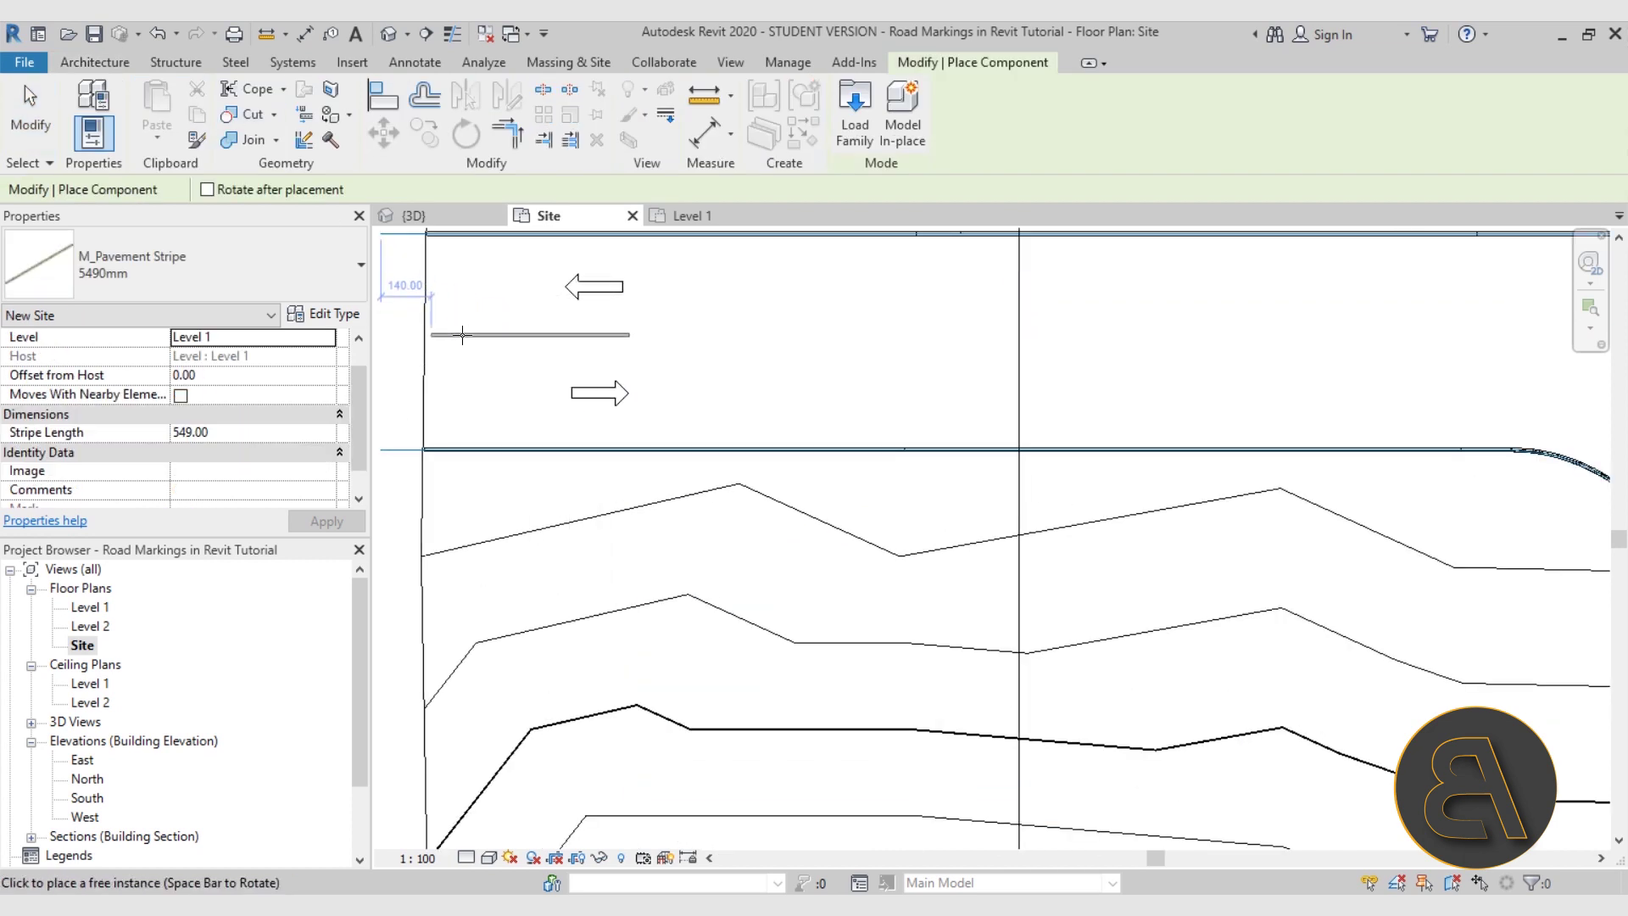
{"action": "left_click", "coordinate": [458, 339]}
{"action": "key", "text": "Escape"}
{"action": "key", "text": "Escape"}
{"action": "left_click", "coordinate": [505, 338]}
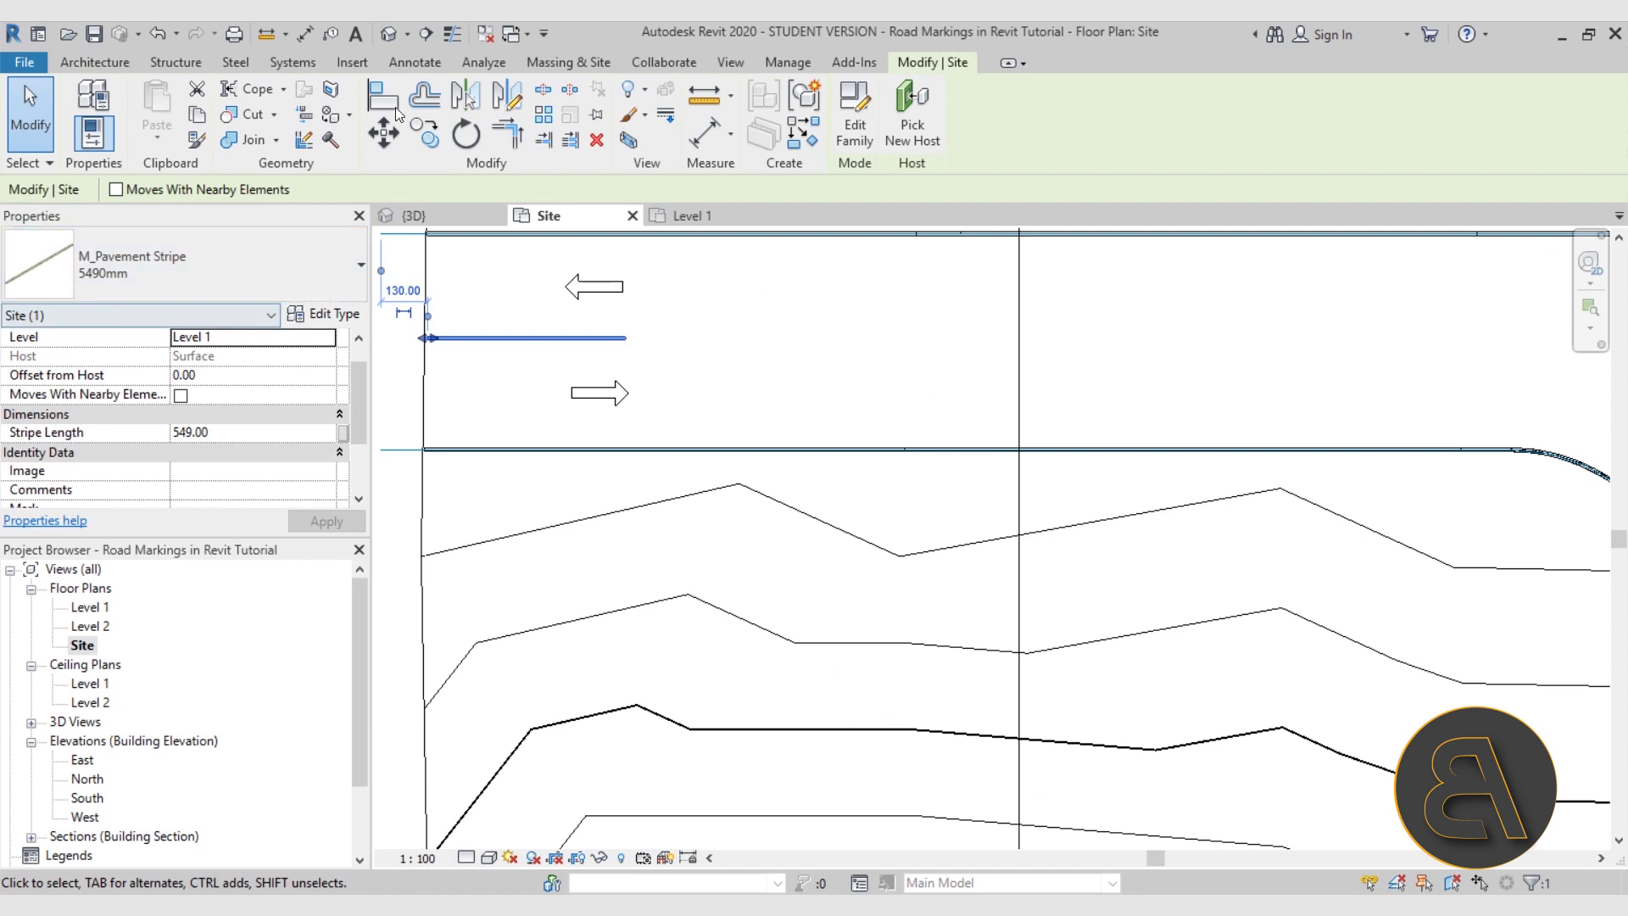
- Copy the pavement stripe repeatedly eastward along the northern road's centre line at 1100 spacing
{"action": "left_click", "coordinate": [435, 136]}
{"action": "left_click", "coordinate": [504, 374]}
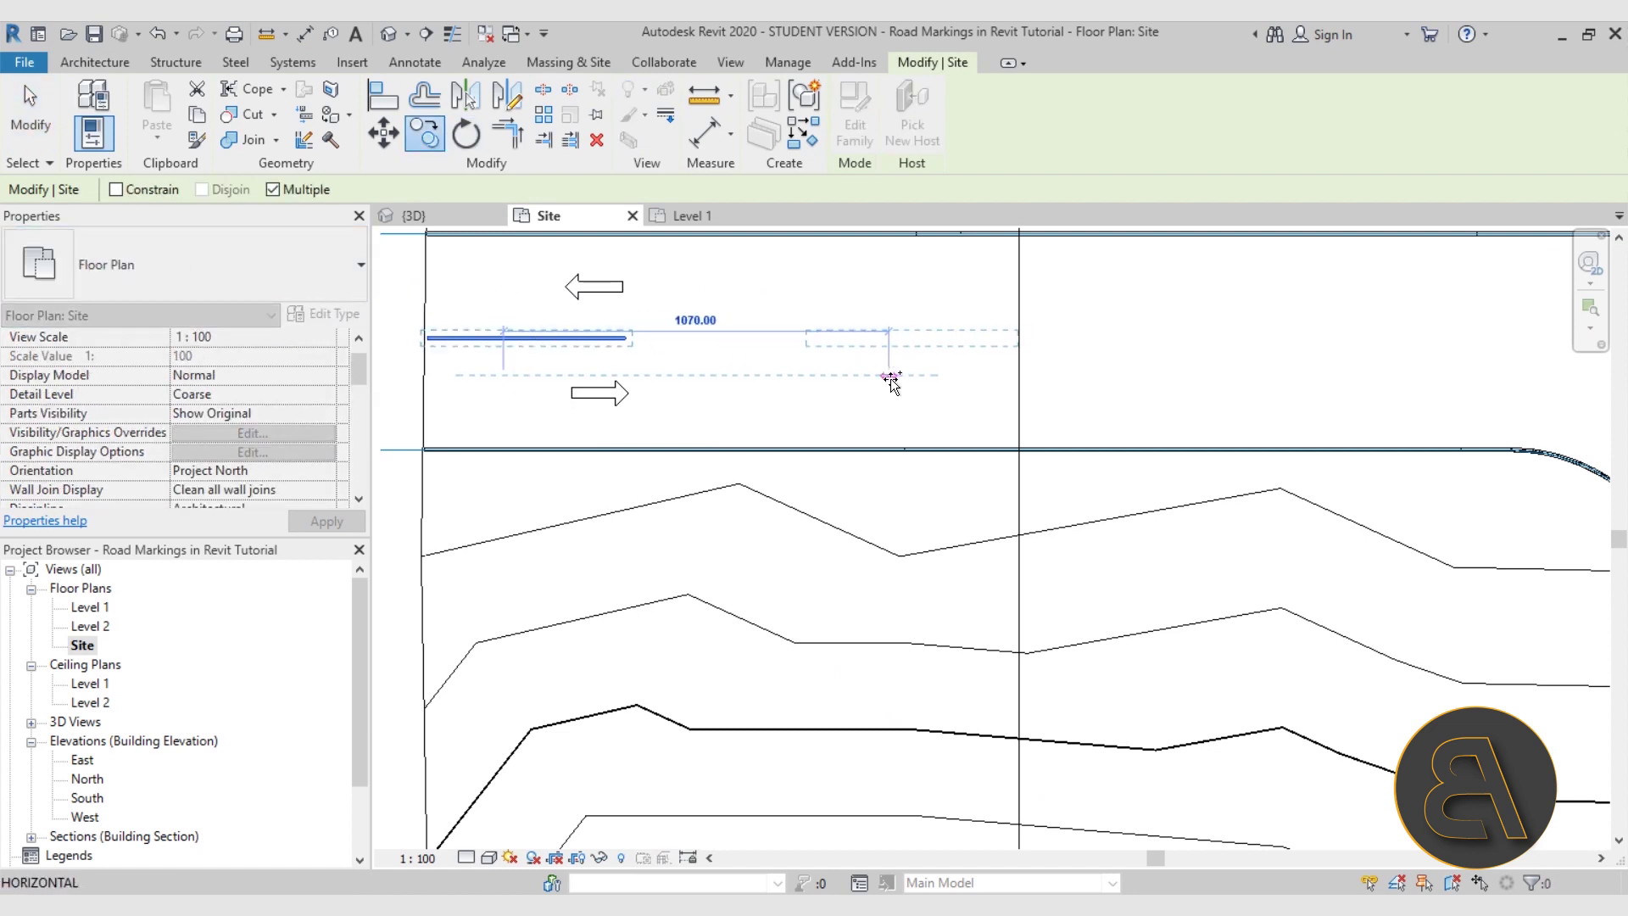
{"action": "type", "text": "1100"}
{"action": "key", "text": "Return"}
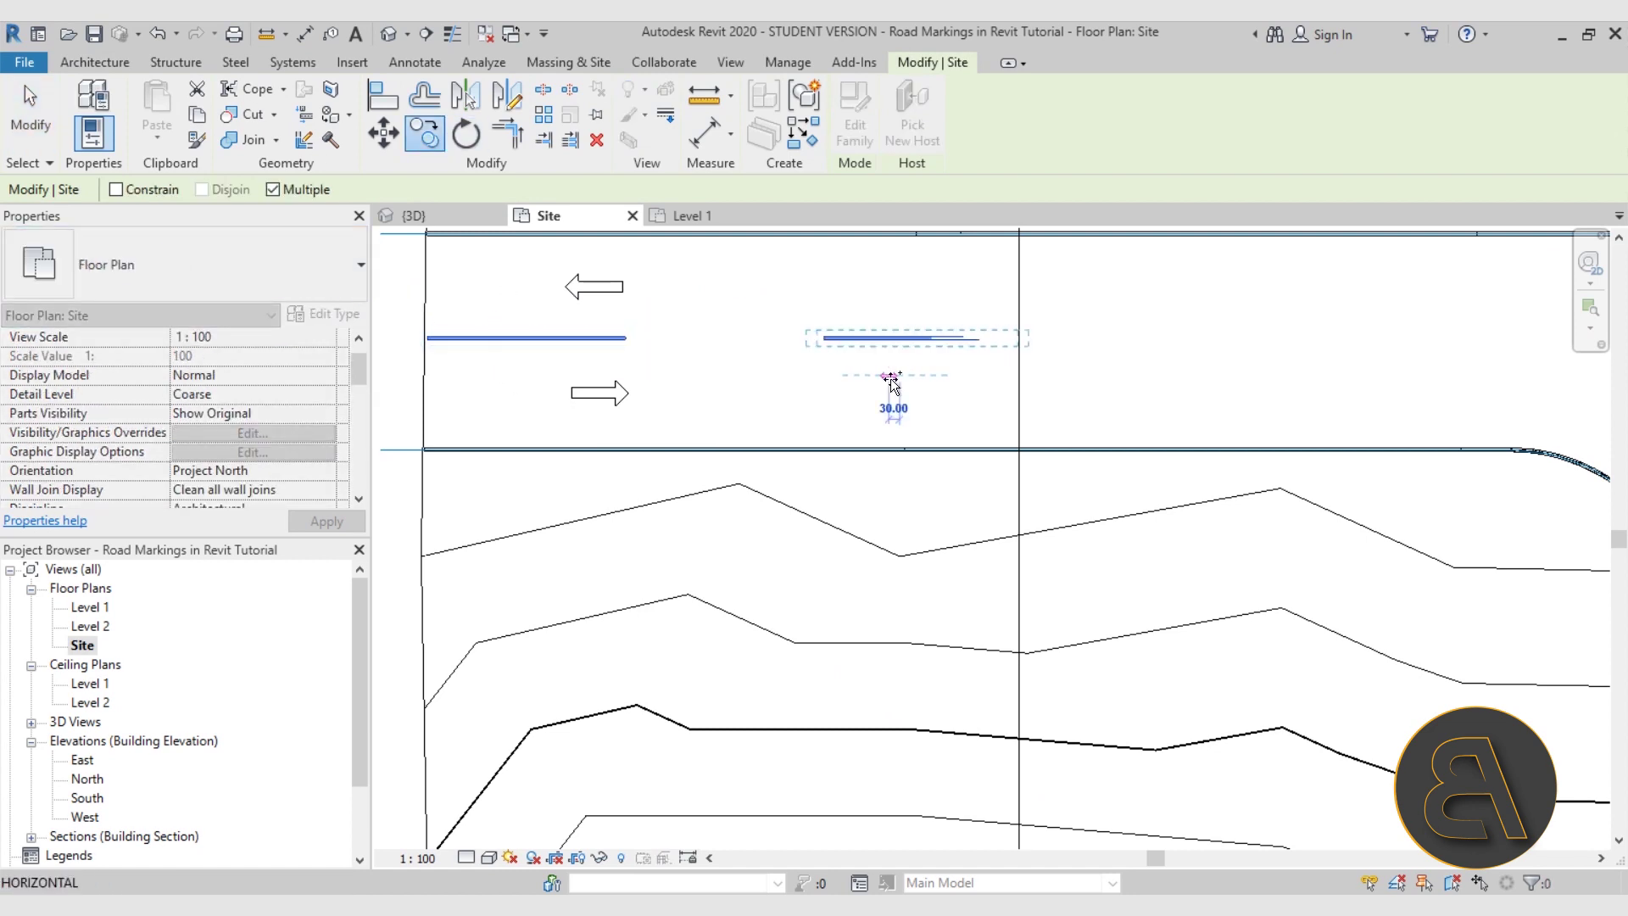
{"action": "scroll", "coordinate": [971, 400], "scroll_direction": "down", "scroll_amount": 2}
{"action": "middle_click_drag", "start_coordinate": [973, 401], "coordinate": [471, 416]}
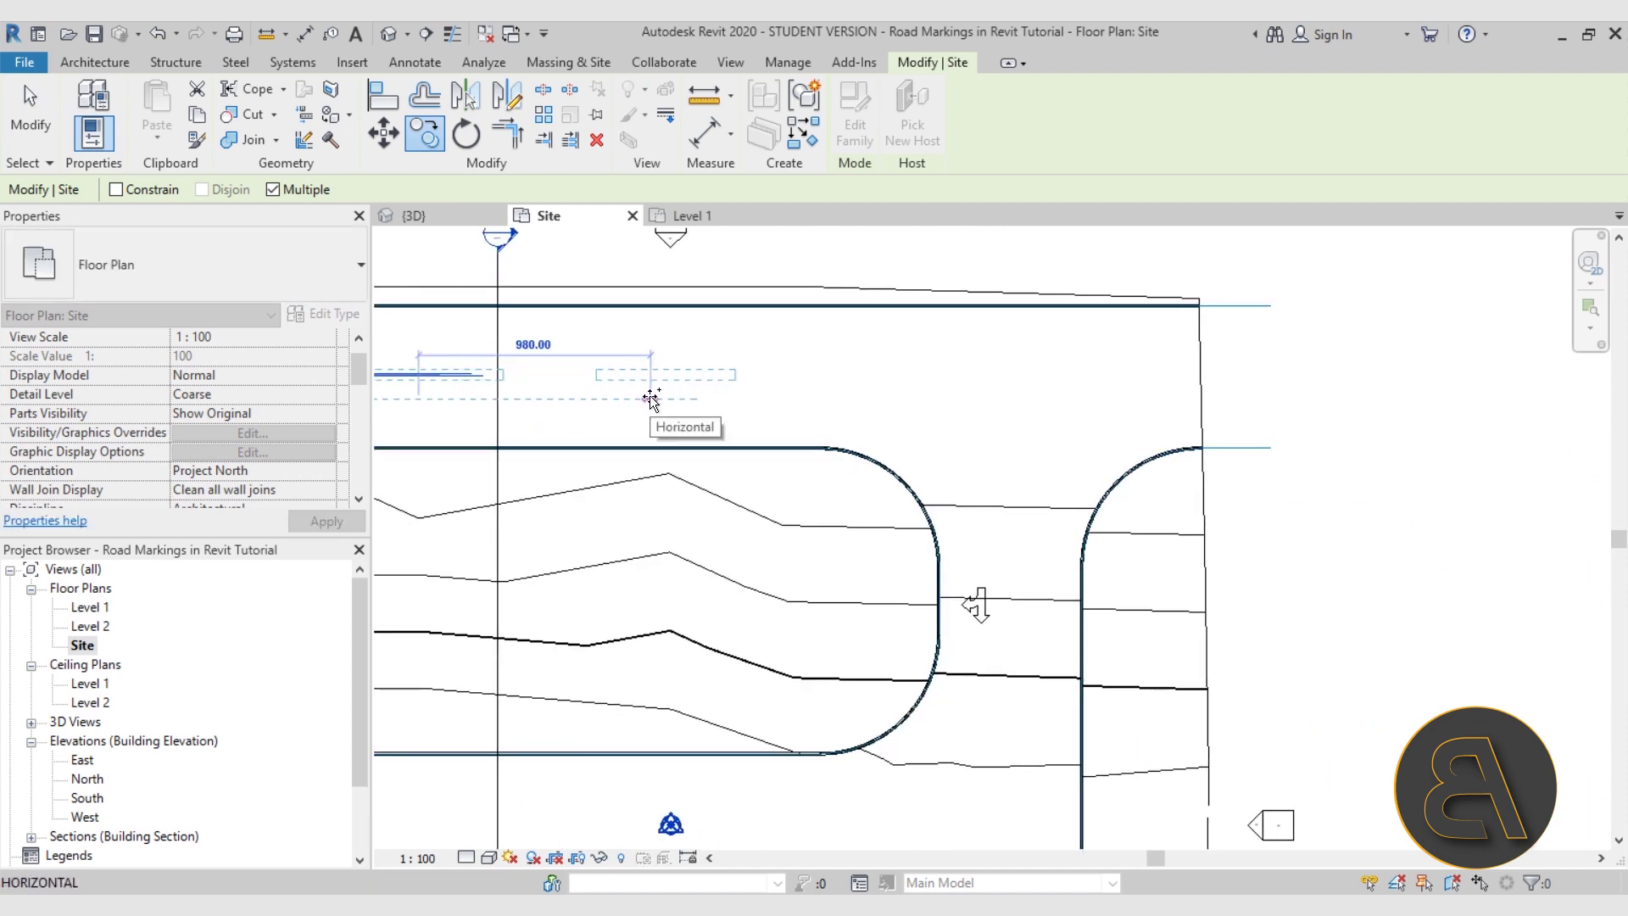
{"action": "type", "text": "1100"}
{"action": "key", "text": "Return"}
{"action": "type", "text": "1"}
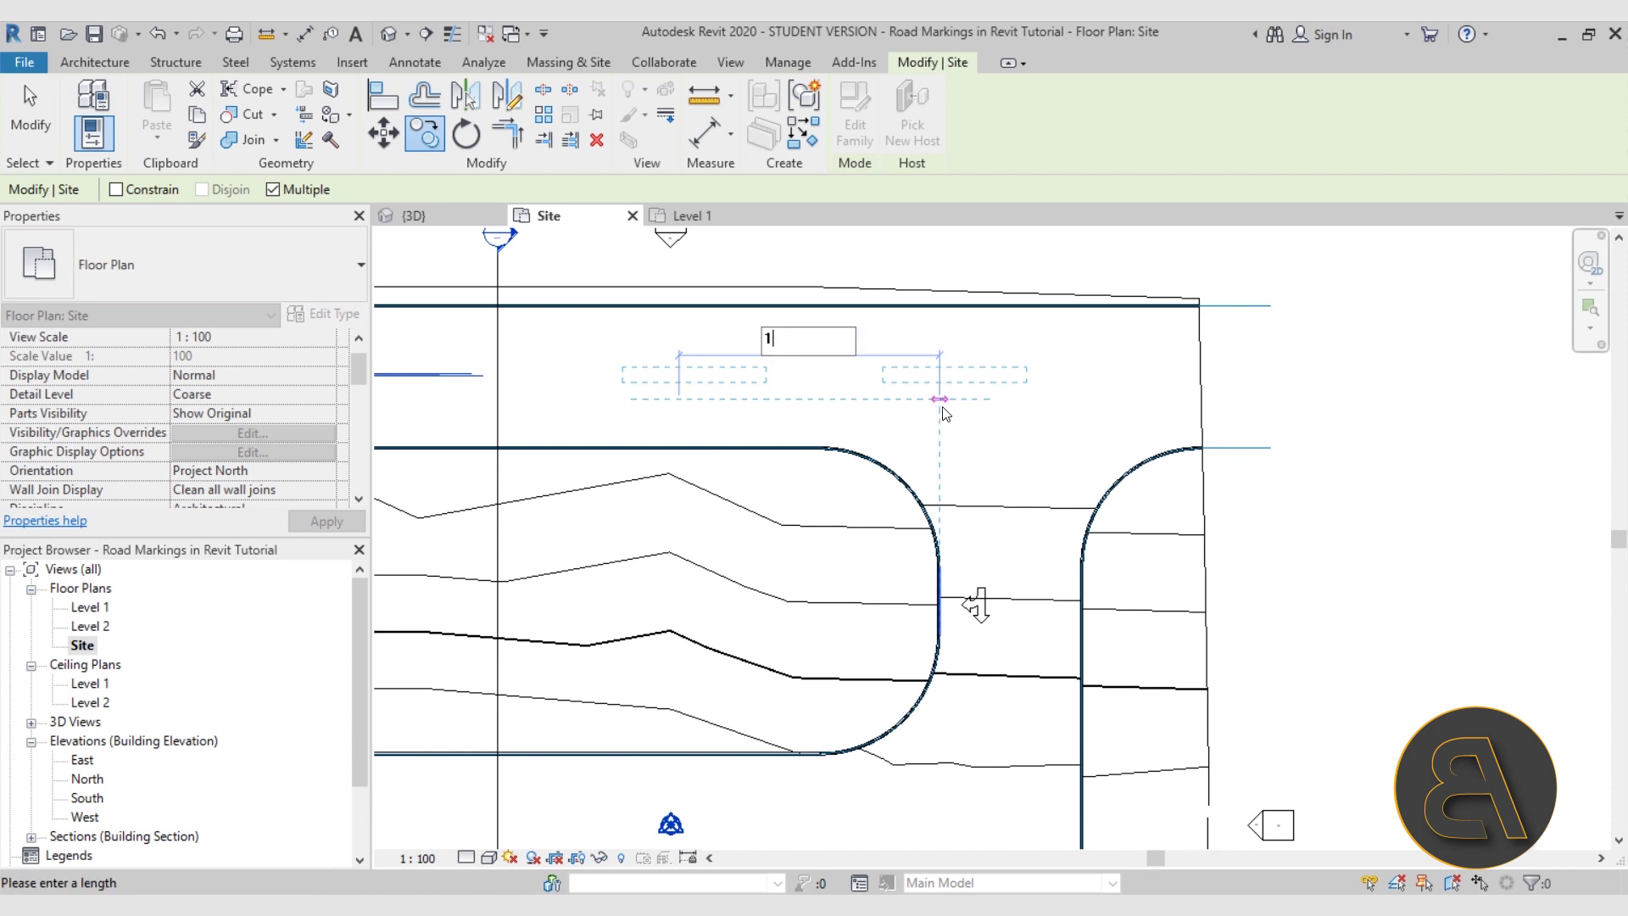
{"action": "type", "text": "000"}
{"action": "key", "text": "Return"}
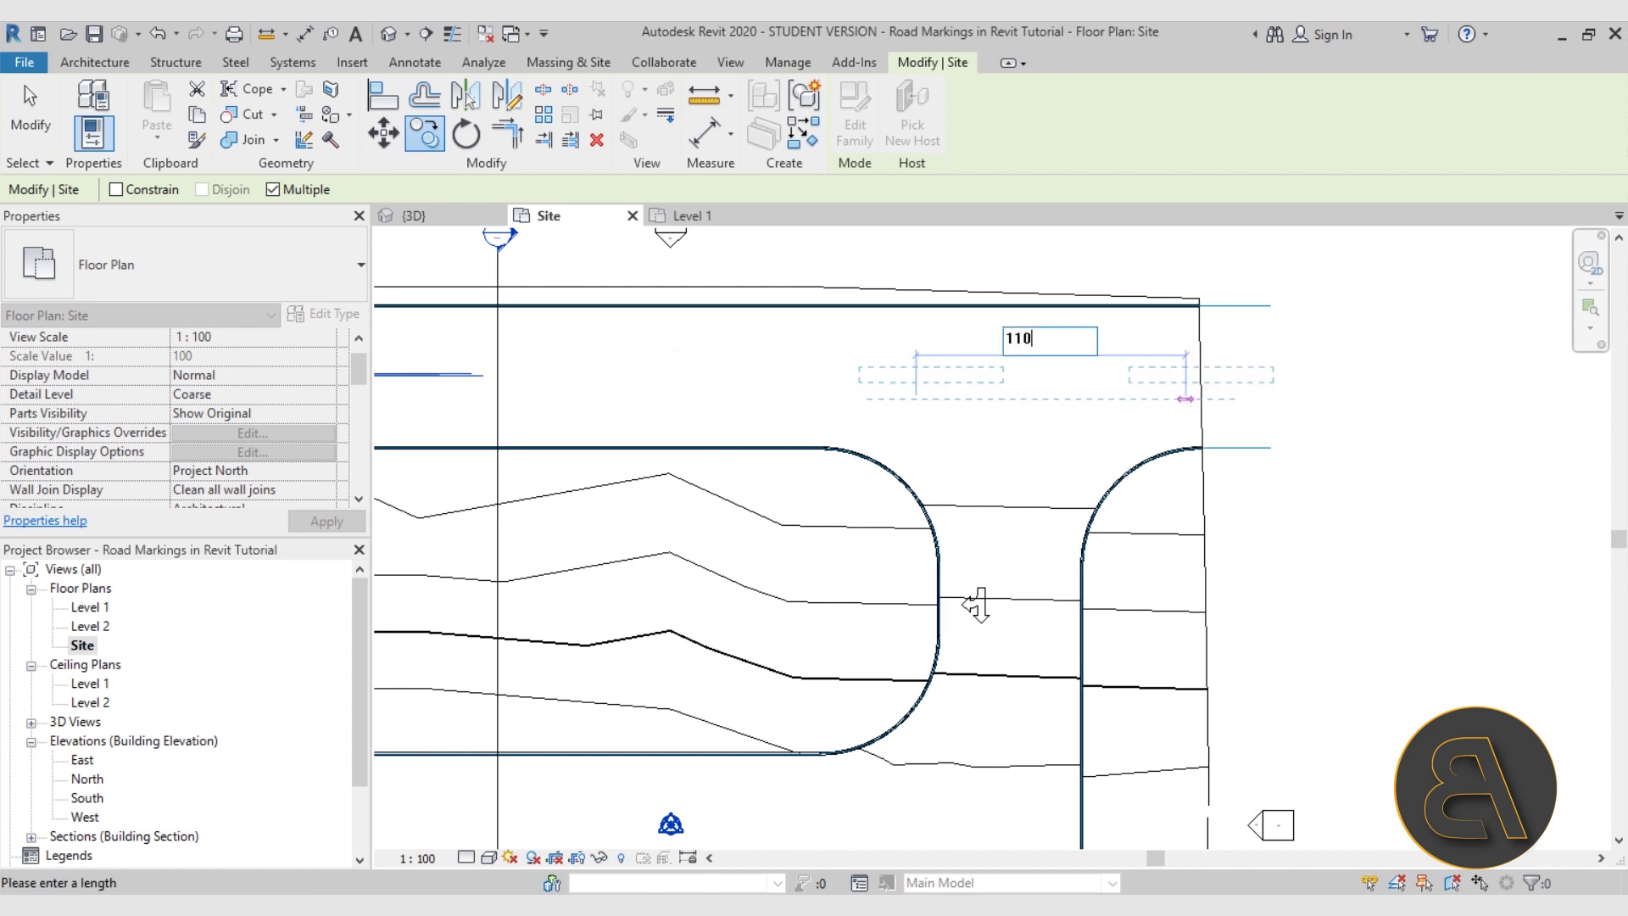
{"action": "key", "text": "Escape"}
{"action": "key", "text": "Escape"}
- Delete the surplus pavement stripe copy lying beyond the site's eastern edge
{"action": "scroll", "coordinate": [1265, 390], "scroll_direction": "up", "scroll_amount": 1}
{"action": "left_click", "coordinate": [1243, 372]}
{"action": "scroll", "coordinate": [1224, 380], "scroll_direction": "up", "scroll_amount": 2}
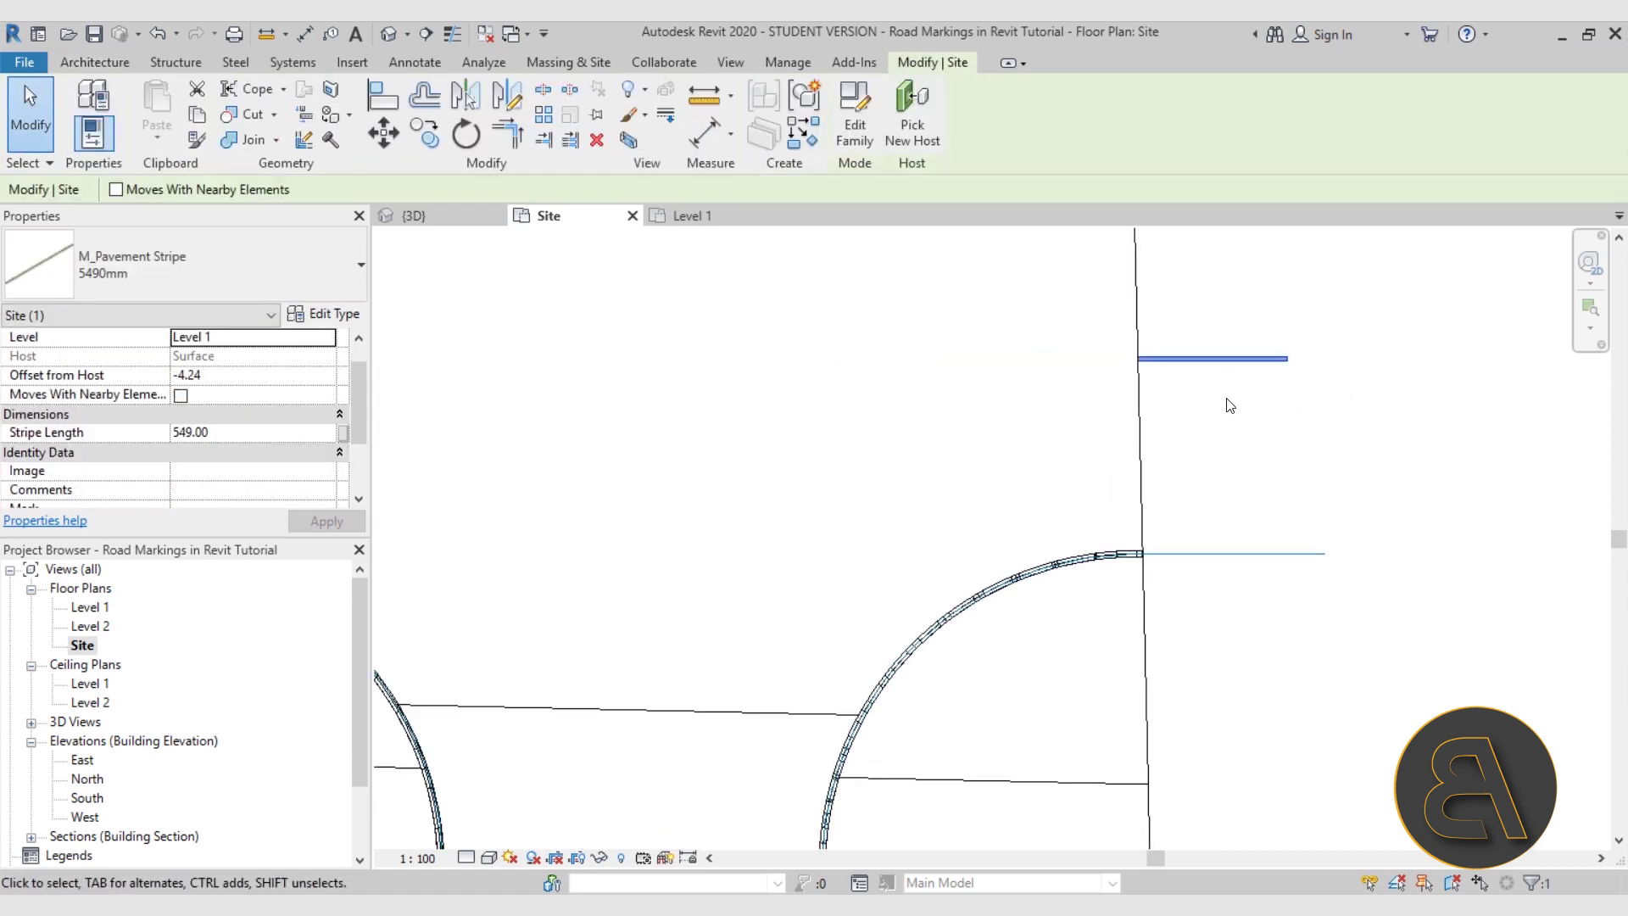
{"action": "key", "text": "Escape"}
{"action": "scroll", "coordinate": [1229, 404], "scroll_direction": "down", "scroll_amount": 3}
- In the 3D view, select the three copied stripes on the northern road and set their offset from host to 0
{"action": "left_click", "coordinate": [389, 34]}
{"action": "scroll", "coordinate": [879, 454], "scroll_direction": "down", "scroll_amount": 3}
{"action": "middle_click_drag", "start_coordinate": [907, 487], "coordinate": [811, 400], "text": "shift"}
{"action": "middle_click_drag", "start_coordinate": [1043, 593], "coordinate": [893, 408]}
{"action": "left_click_drag", "start_coordinate": [879, 408], "coordinate": [929, 819]}
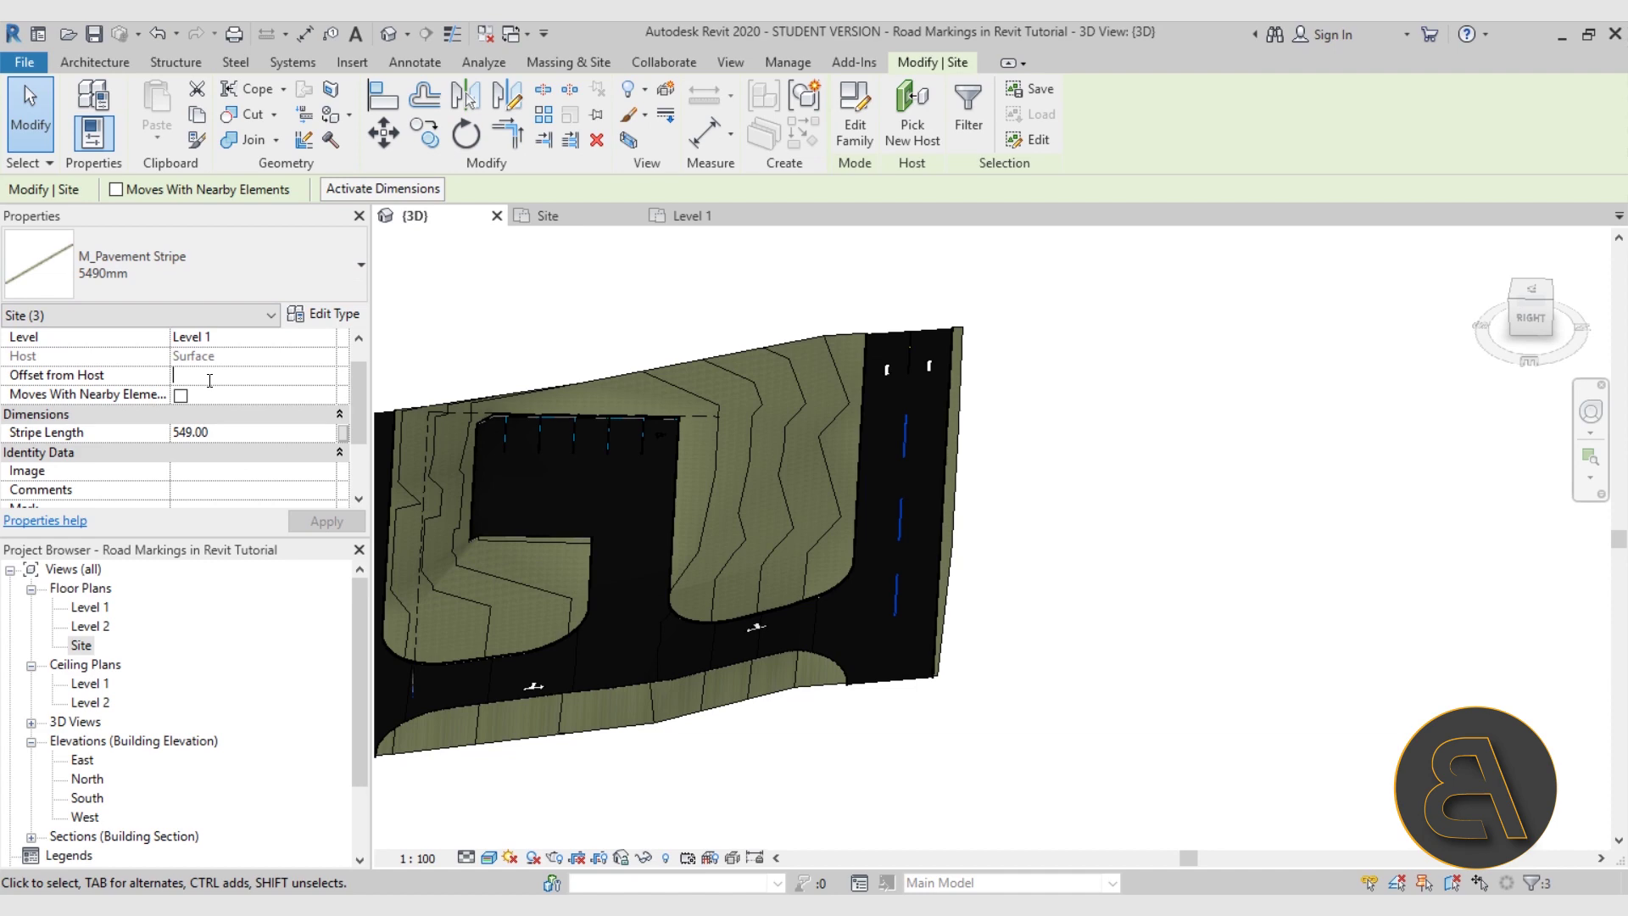
{"action": "middle_click_drag", "start_coordinate": [1150, 572], "coordinate": [1108, 505], "text": "shift"}
{"action": "left_click", "coordinate": [1108, 505]}
- Set the offset from host of the northern road's second stripe from the west to 2
{"action": "middle_click_drag", "start_coordinate": [954, 571], "coordinate": [1248, 456], "text": "shift"}
{"action": "scroll", "coordinate": [805, 475], "scroll_direction": "up", "scroll_amount": 5}
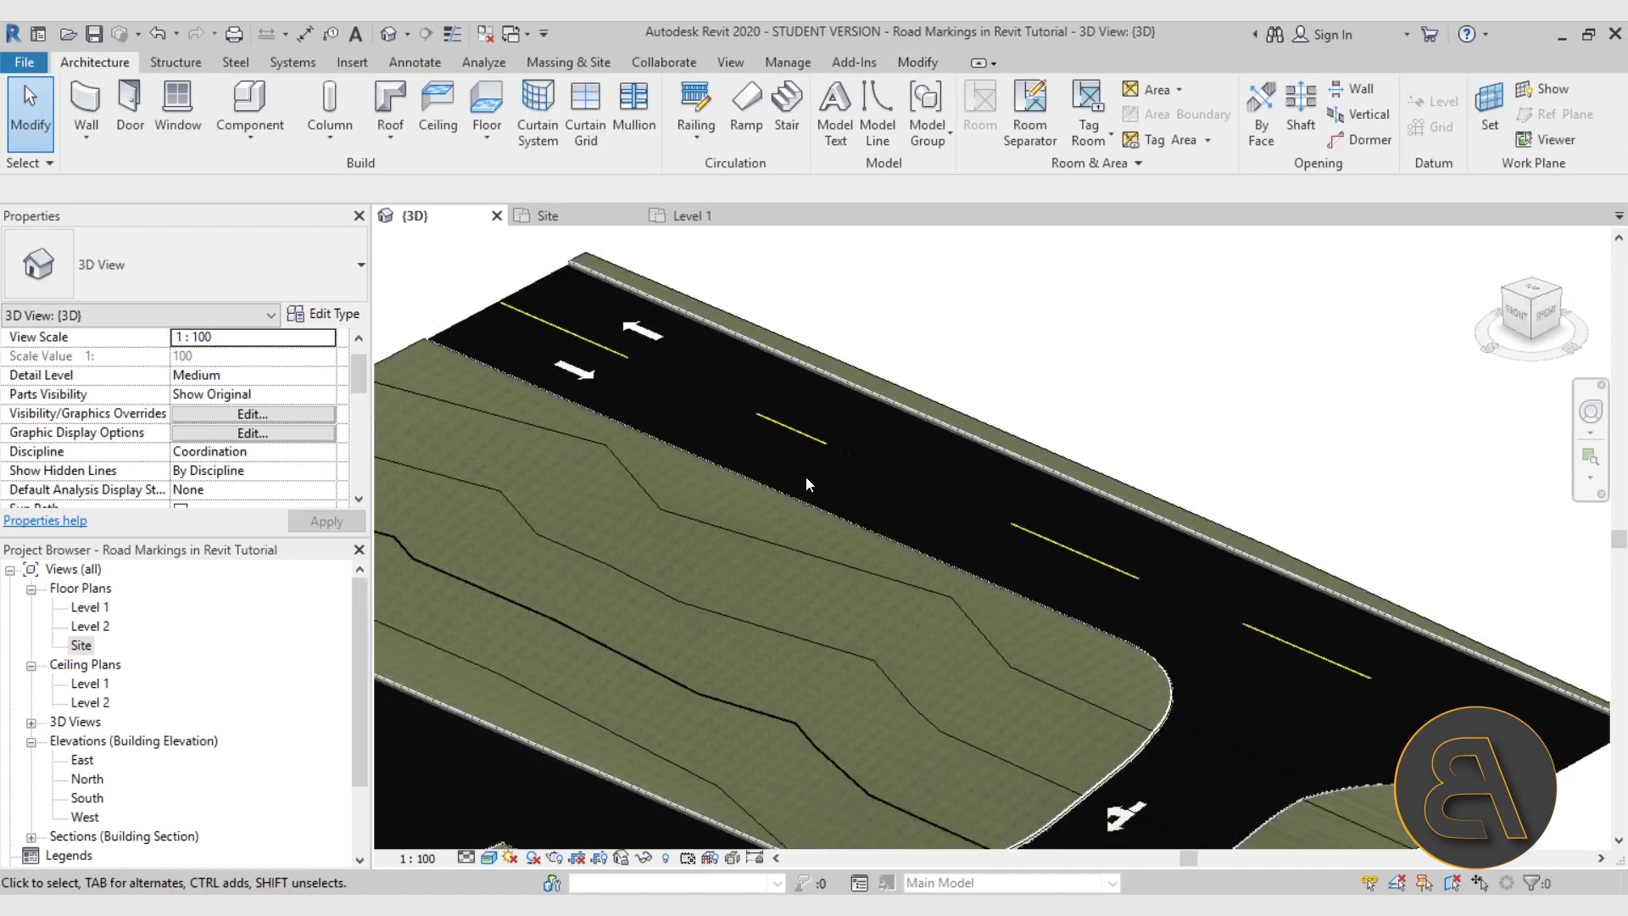
{"action": "left_click", "coordinate": [791, 409]}
{"action": "scroll", "coordinate": [704, 458], "scroll_direction": "down", "scroll_amount": 3}
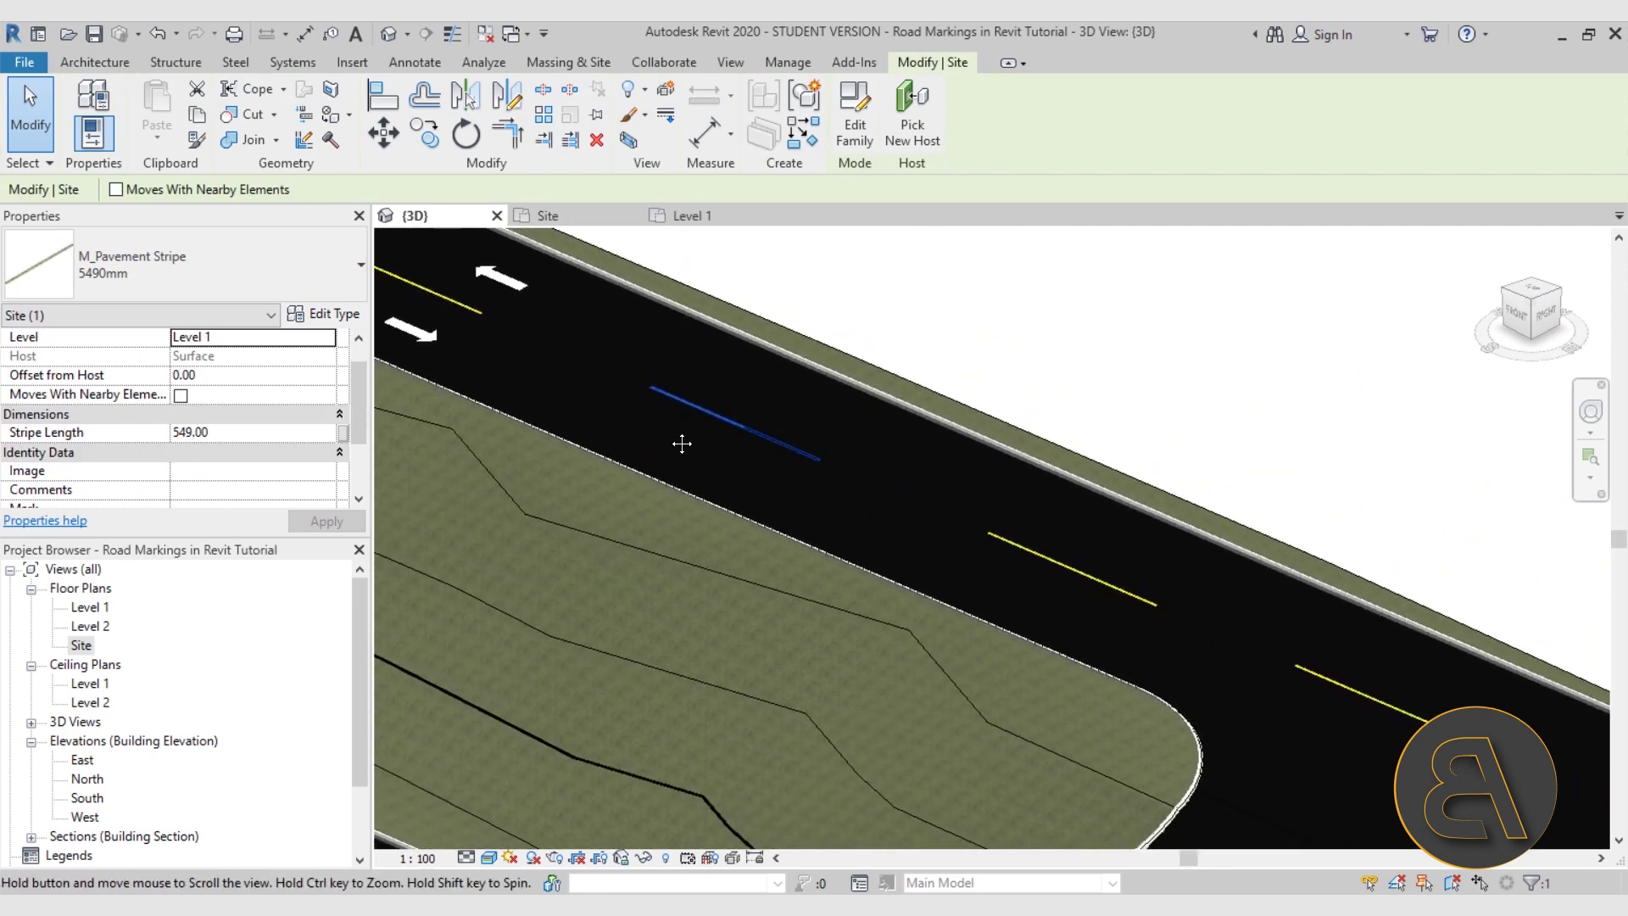
{"action": "scroll", "coordinate": [736, 450], "scroll_direction": "up", "scroll_amount": 3}
{"action": "scroll", "coordinate": [729, 433], "scroll_direction": "up", "scroll_amount": 1}
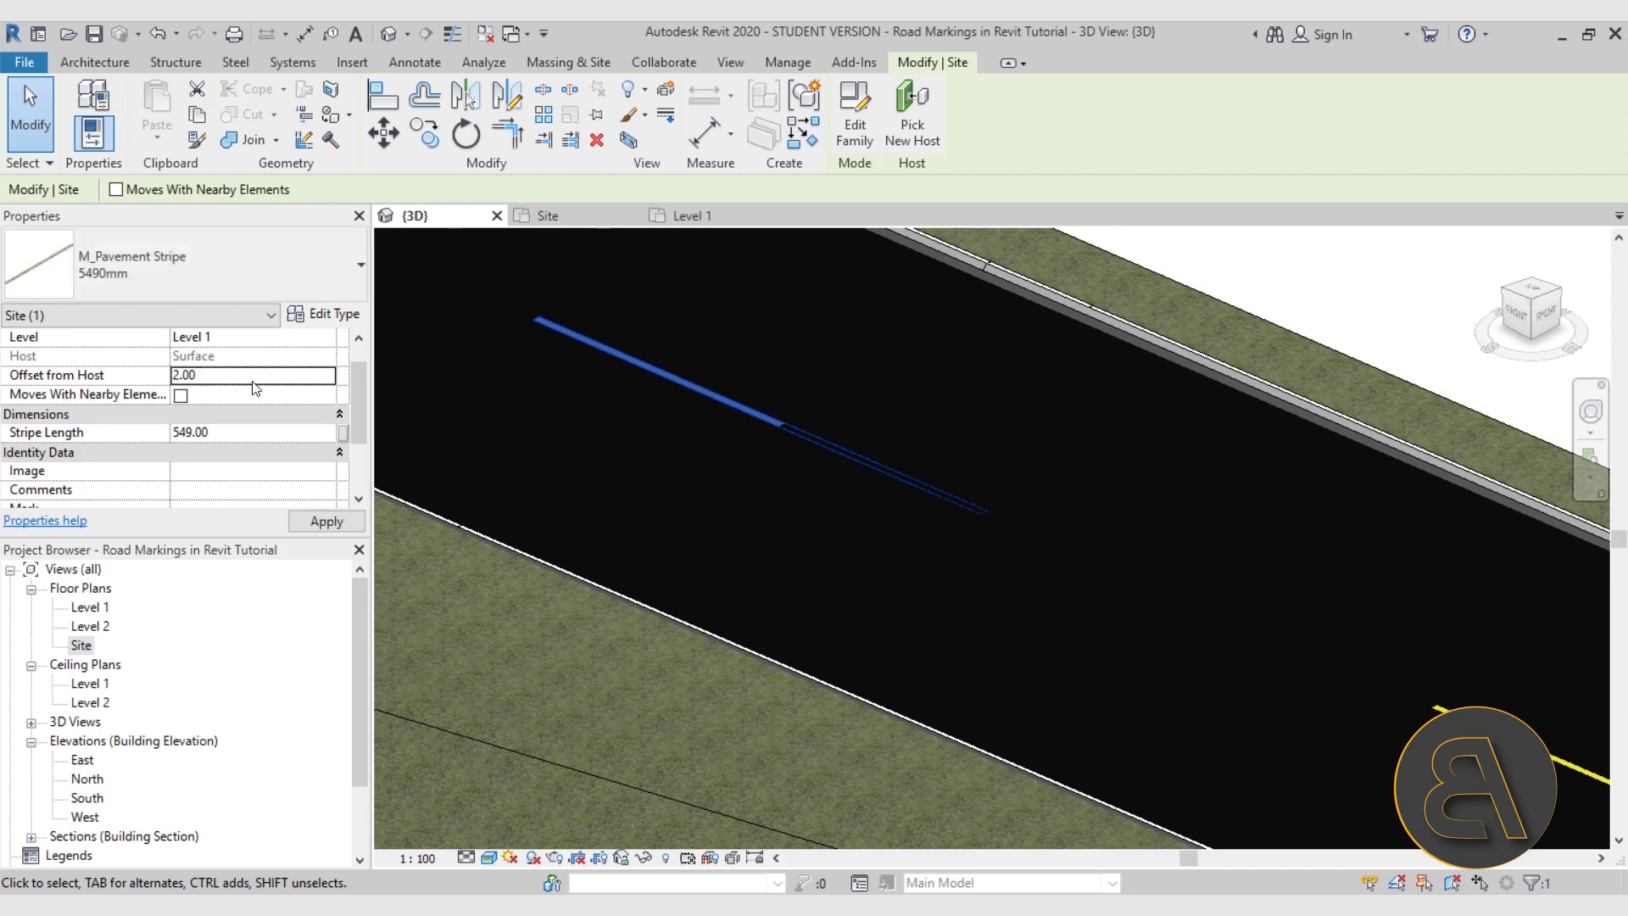
{"action": "key", "text": "Escape"}
{"action": "middle_click_drag", "start_coordinate": [880, 518], "coordinate": [868, 378], "text": "shift"}
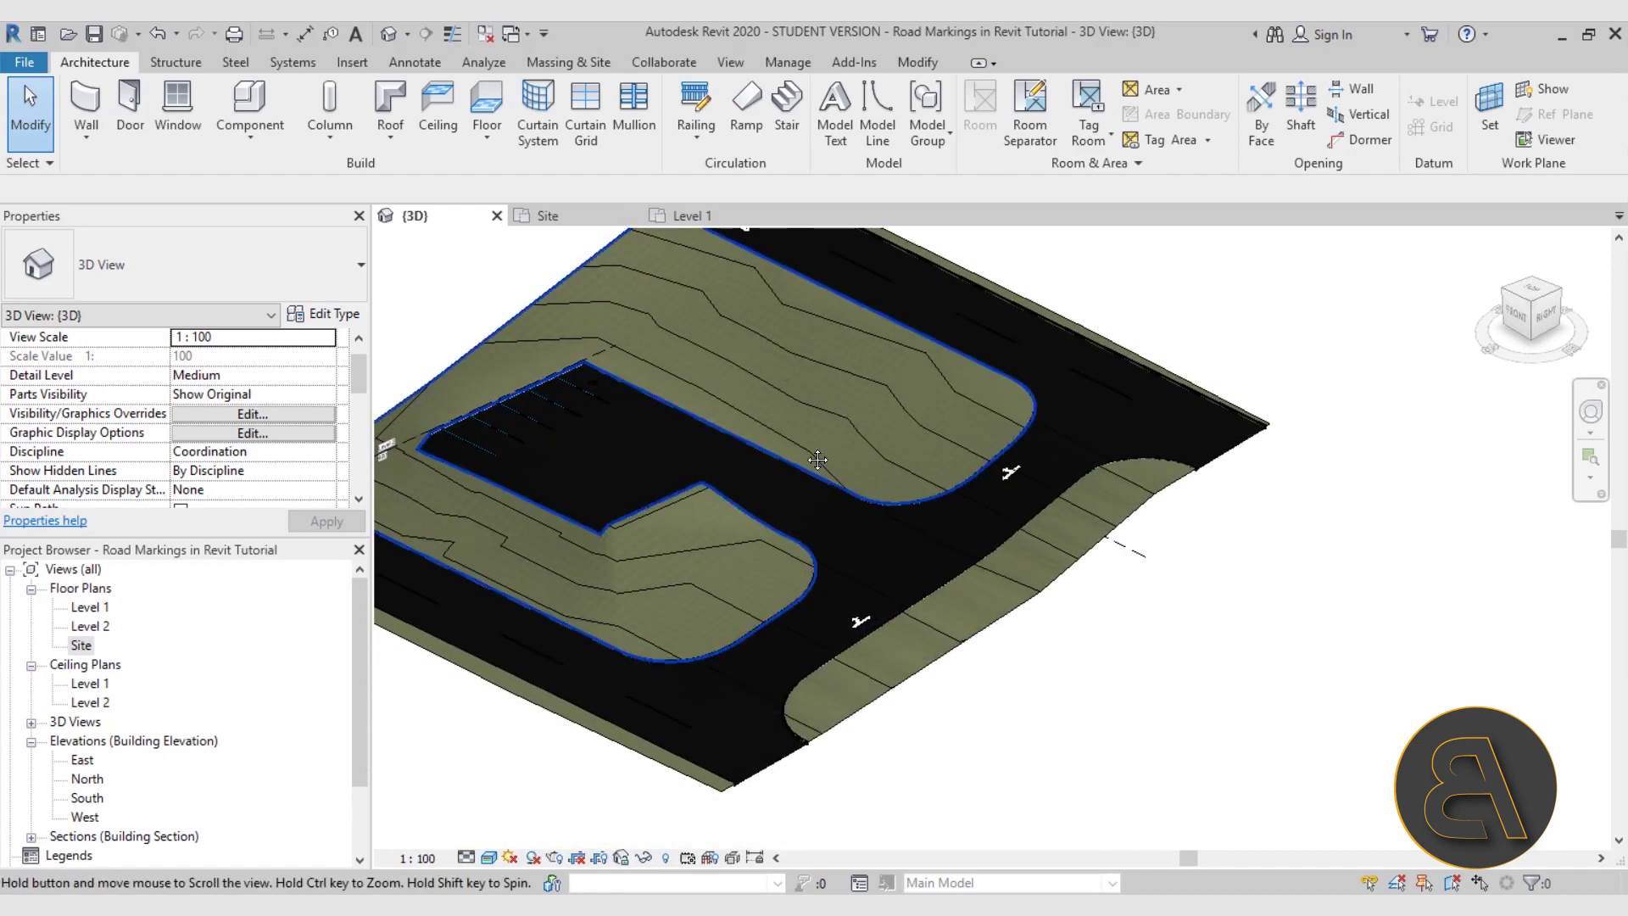
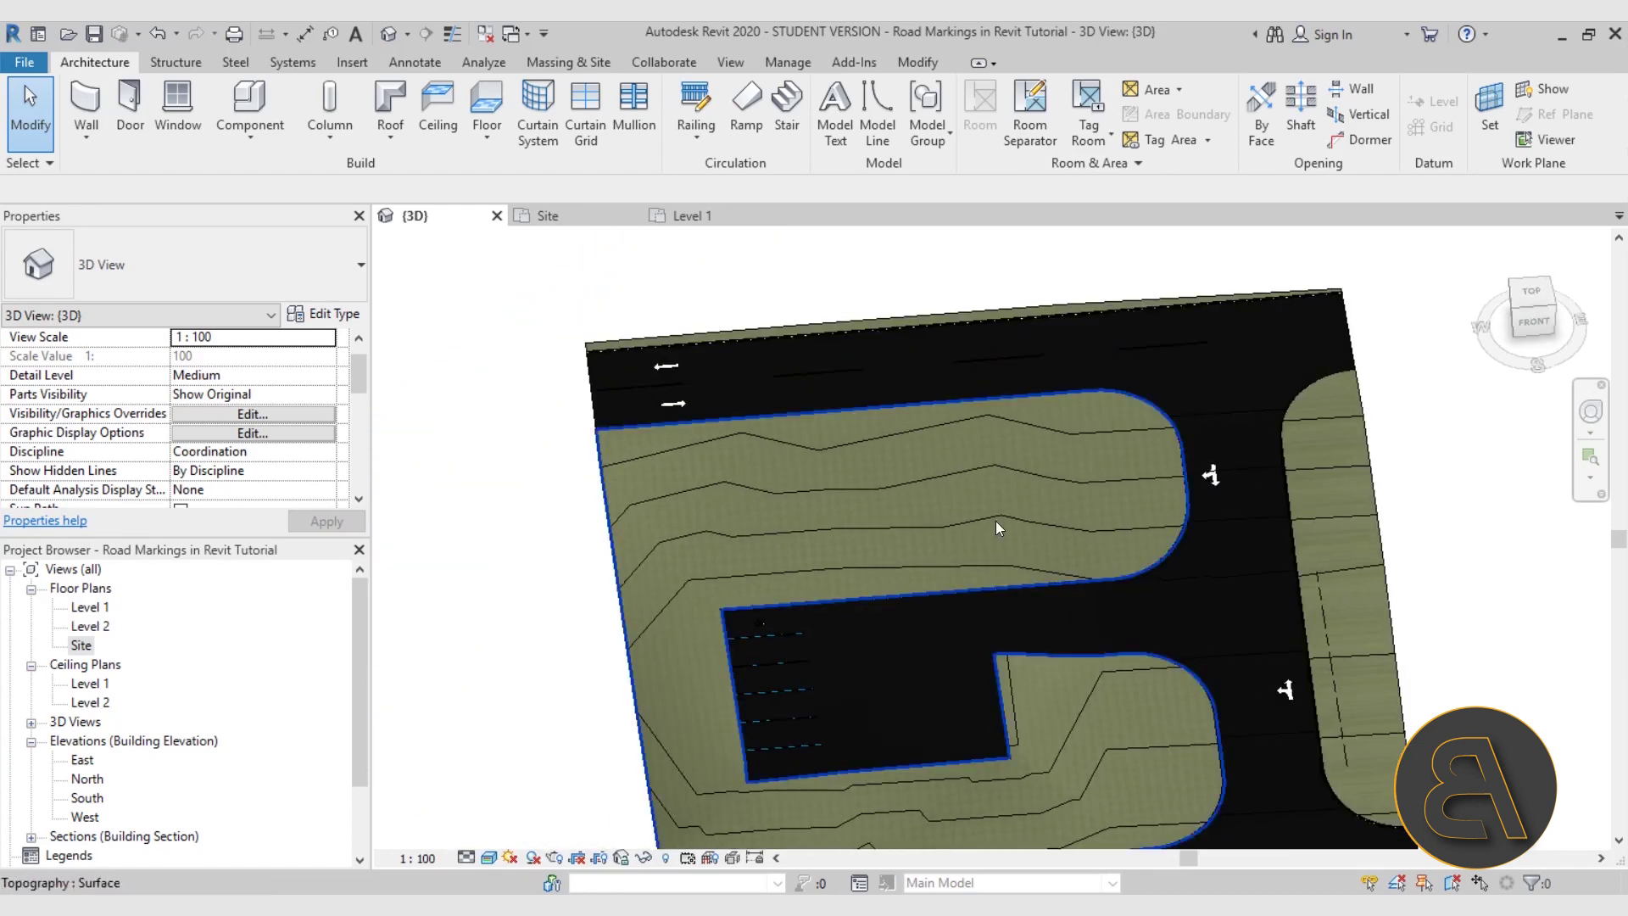
{"action": "scroll", "coordinate": [654, 453], "scroll_direction": "up", "scroll_amount": 4}
{"action": "scroll", "coordinate": [680, 425], "scroll_direction": "down", "scroll_amount": 6}
{"action": "middle_click_drag", "start_coordinate": [804, 506], "coordinate": [763, 476]}
{"action": "scroll", "coordinate": [755, 445], "scroll_direction": "down", "scroll_amount": 1}
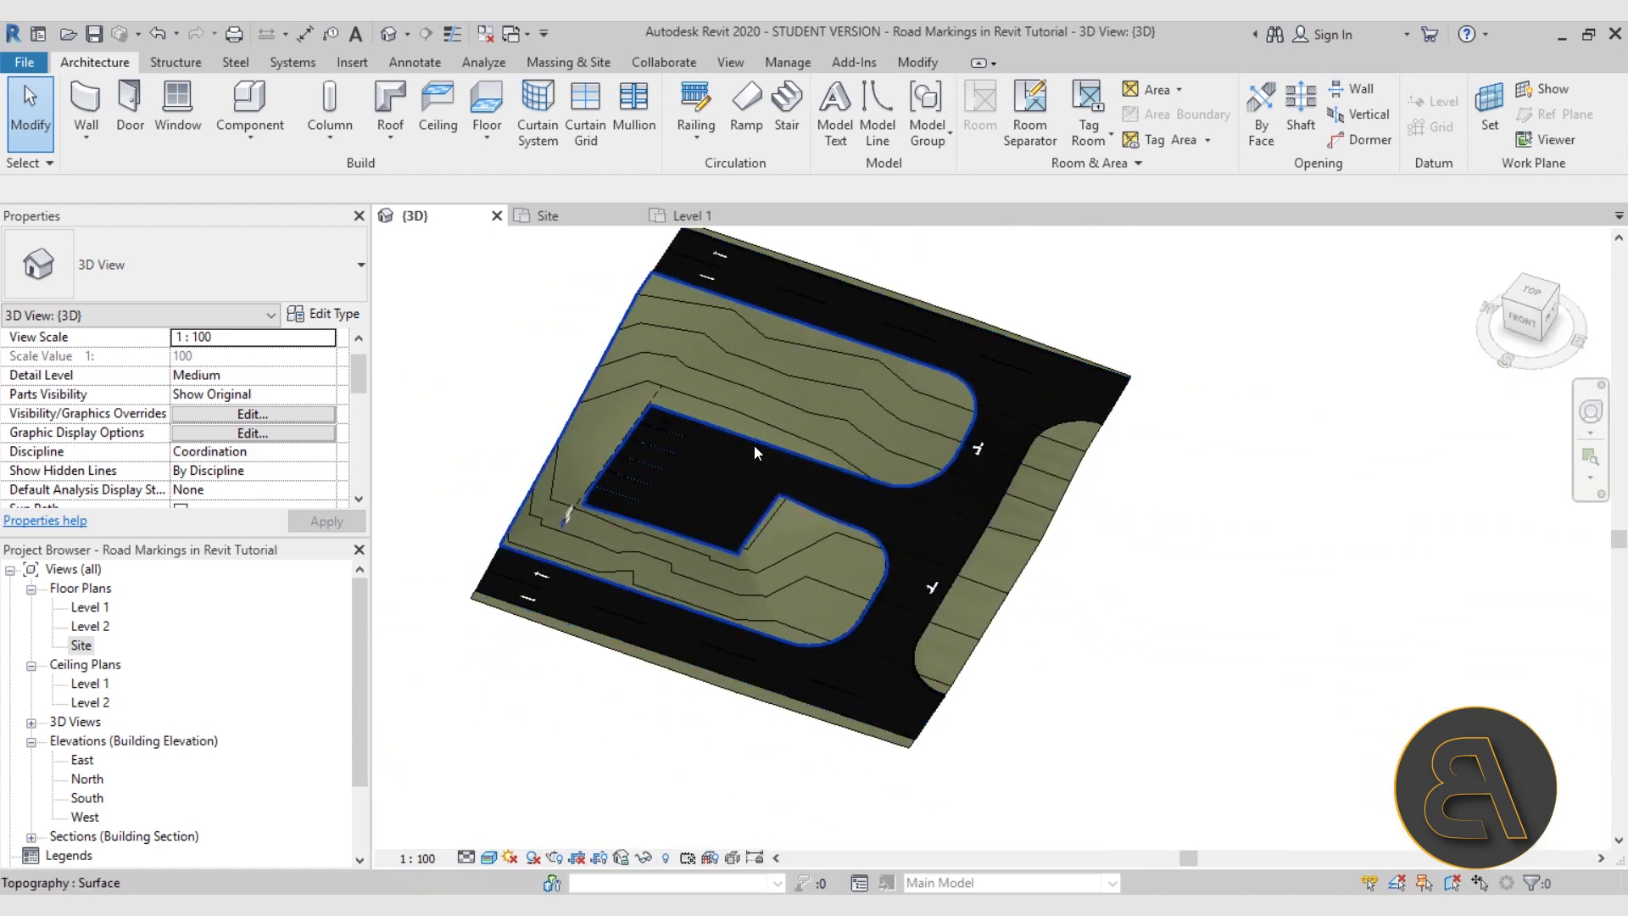
- Start placing a component and preview the loadable Parking families, including the parking islands, parking space and ADA symbol
{"action": "left_click", "coordinate": [253, 101]}
{"action": "left_click", "coordinate": [855, 114]}
{"action": "left_click", "coordinate": [640, 307]}
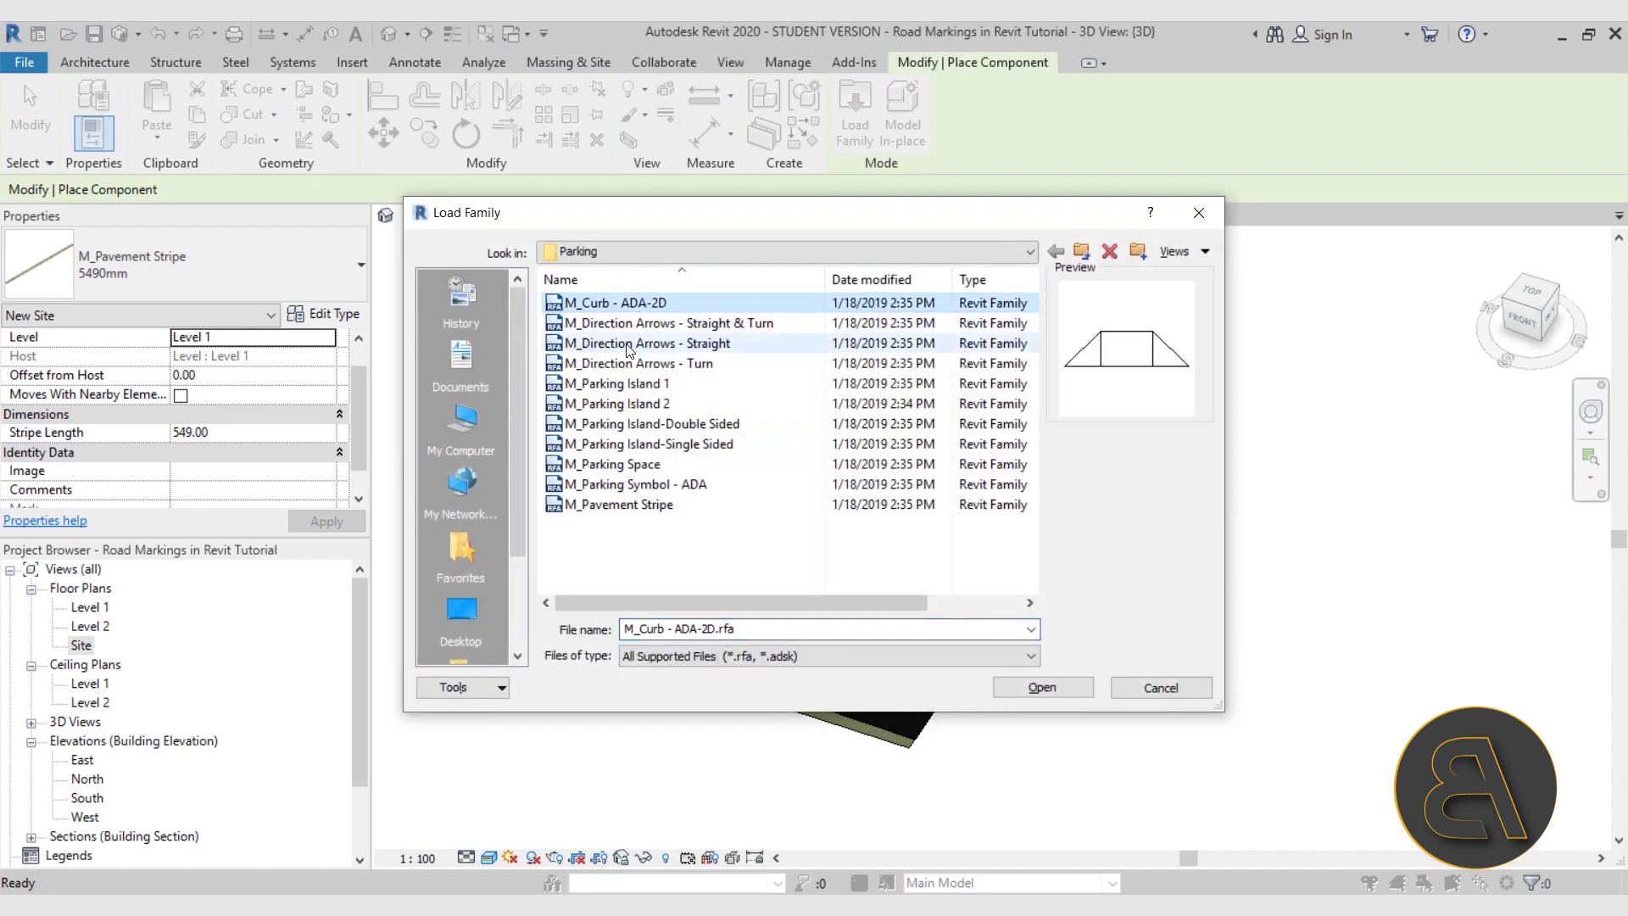
{"action": "left_click", "coordinate": [627, 343]}
{"action": "left_click", "coordinate": [614, 363]}
{"action": "left_click", "coordinate": [604, 383]}
{"action": "left_click", "coordinate": [593, 444]}
{"action": "left_click", "coordinate": [593, 464]}
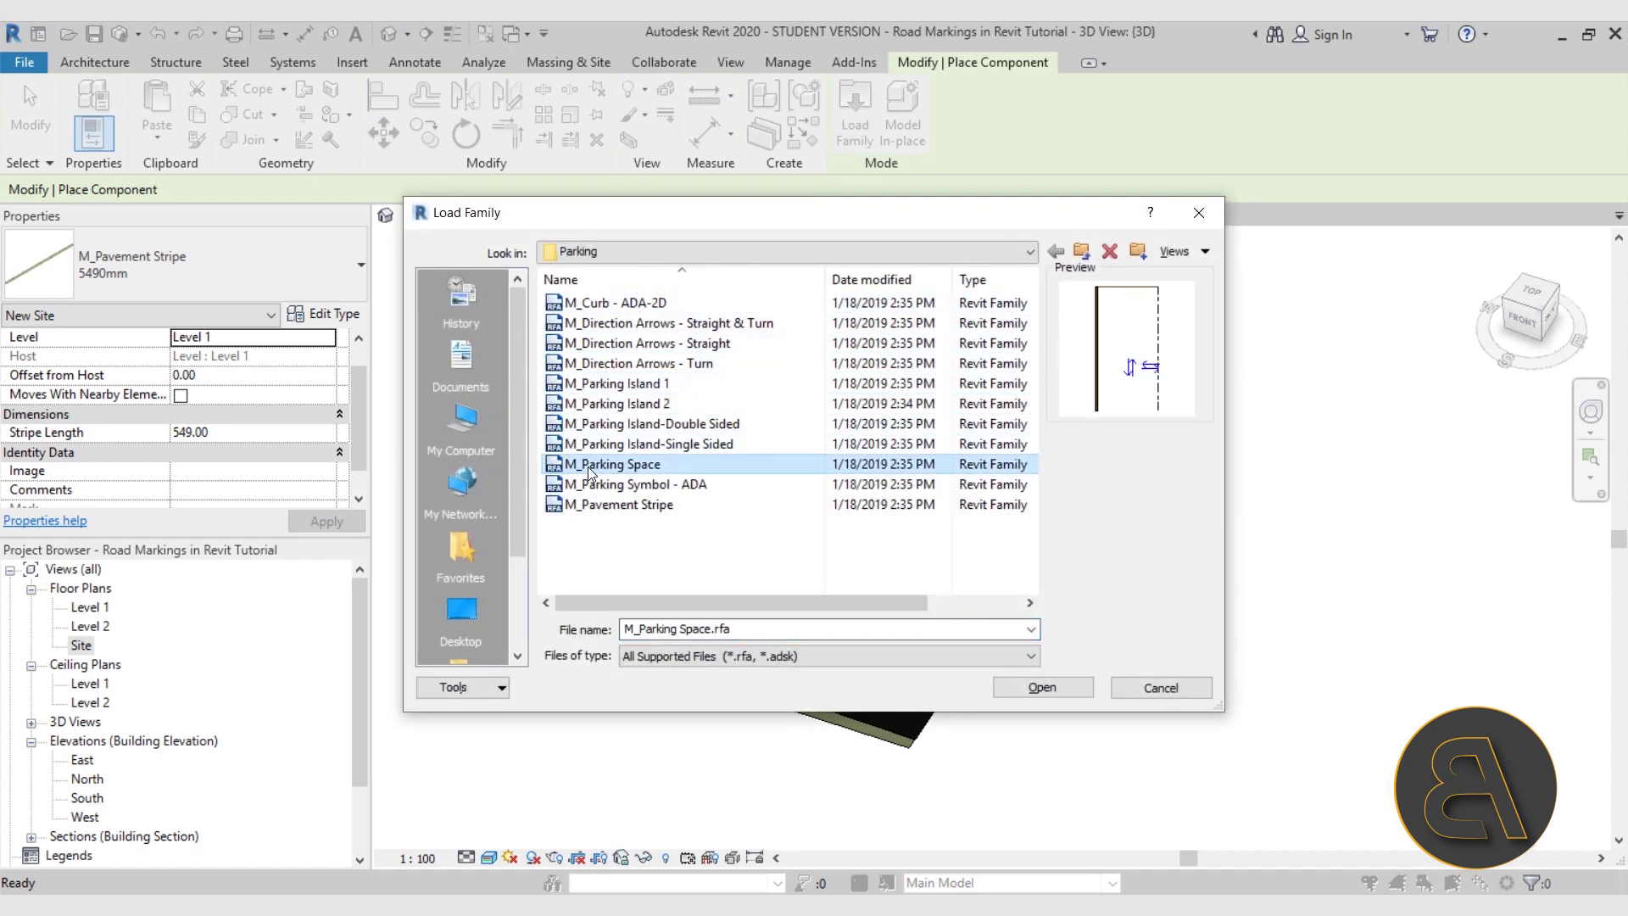
{"action": "left_click", "coordinate": [593, 423]}
{"action": "left_click", "coordinate": [596, 404]}
{"action": "left_click", "coordinate": [597, 386]}
{"action": "left_click", "coordinate": [596, 404]}
{"action": "left_click", "coordinate": [597, 504]}
{"action": "left_click", "coordinate": [597, 484]}
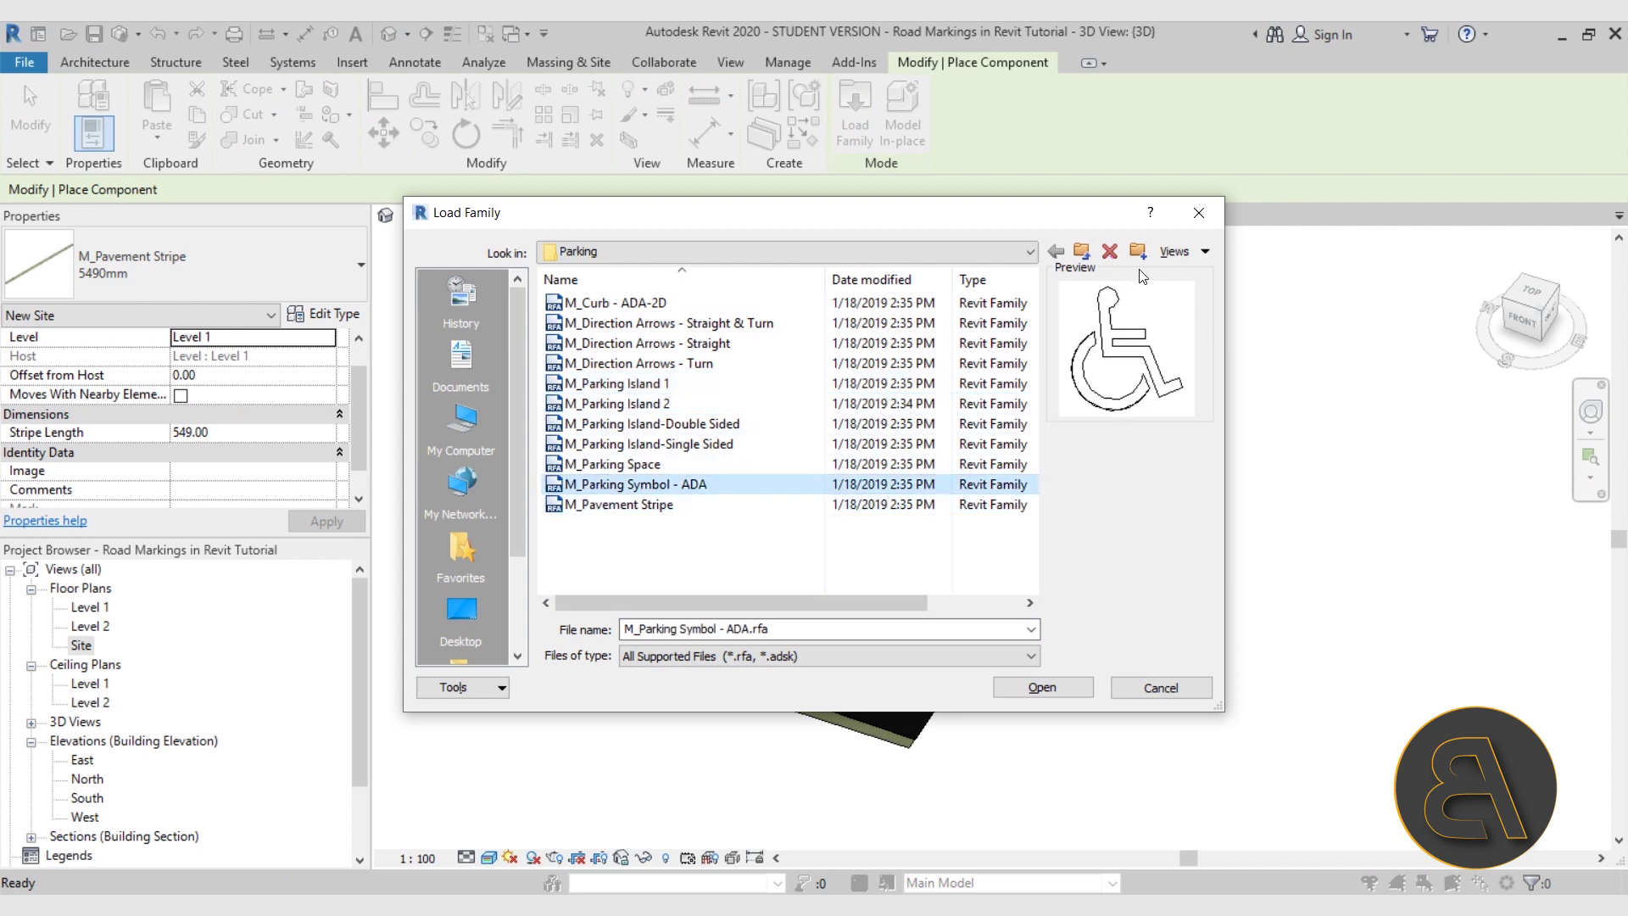
- Preview the site Accessories families, such as the bike stand, bollards, flag pole, park bench and planter
{"action": "left_click", "coordinate": [1081, 251]}
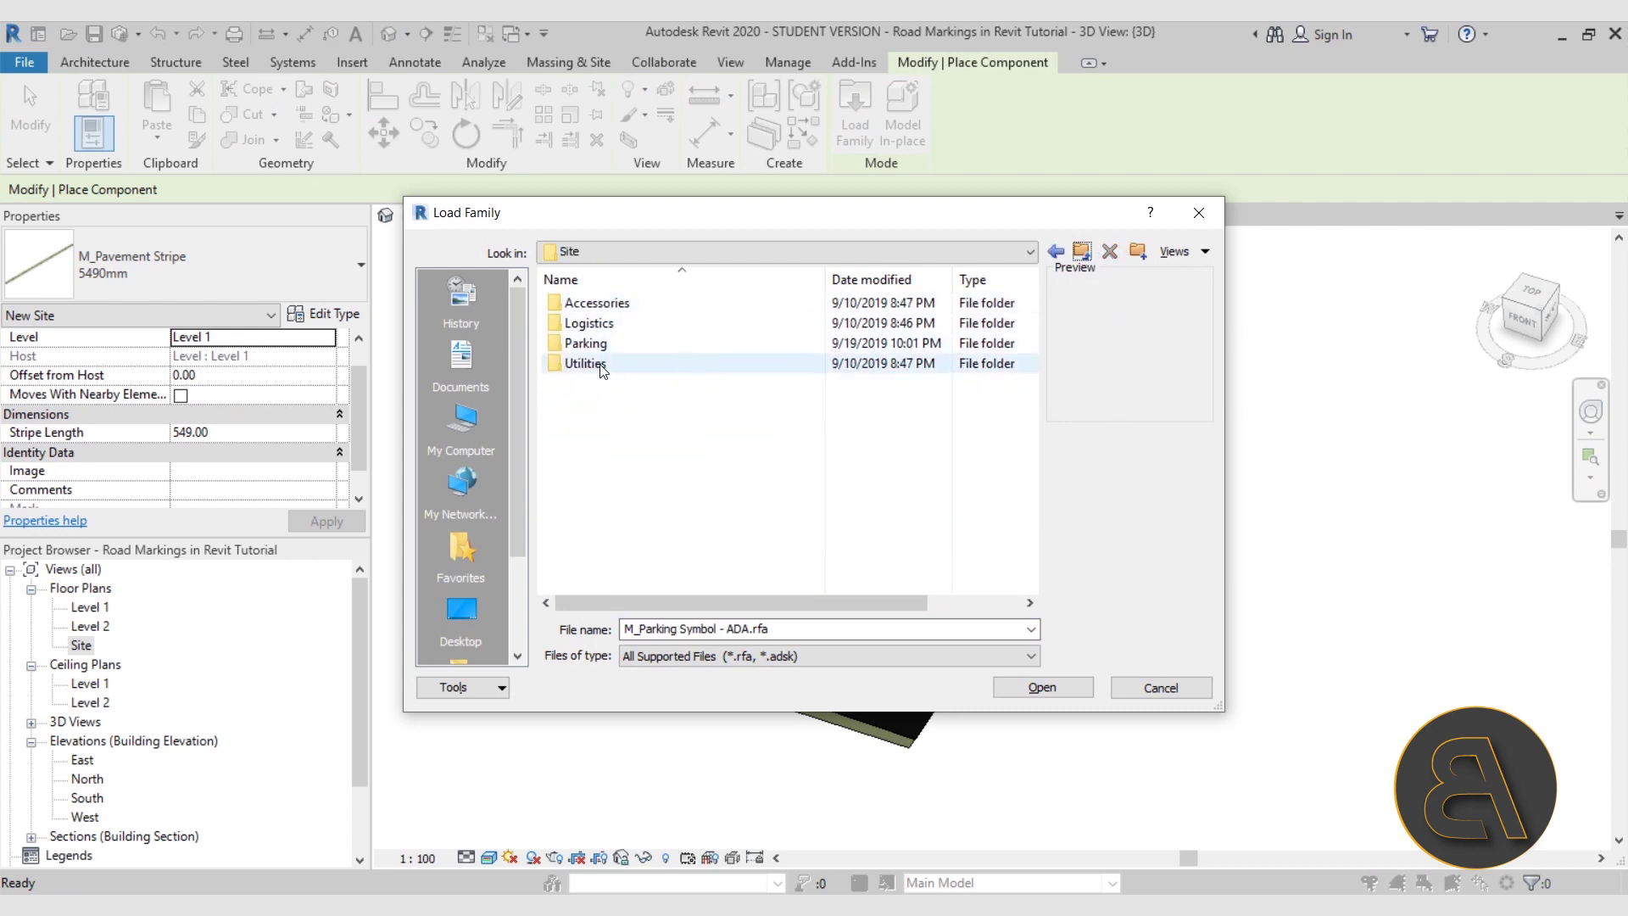
{"action": "double_click", "coordinate": [593, 304]}
{"action": "left_click", "coordinate": [591, 305]}
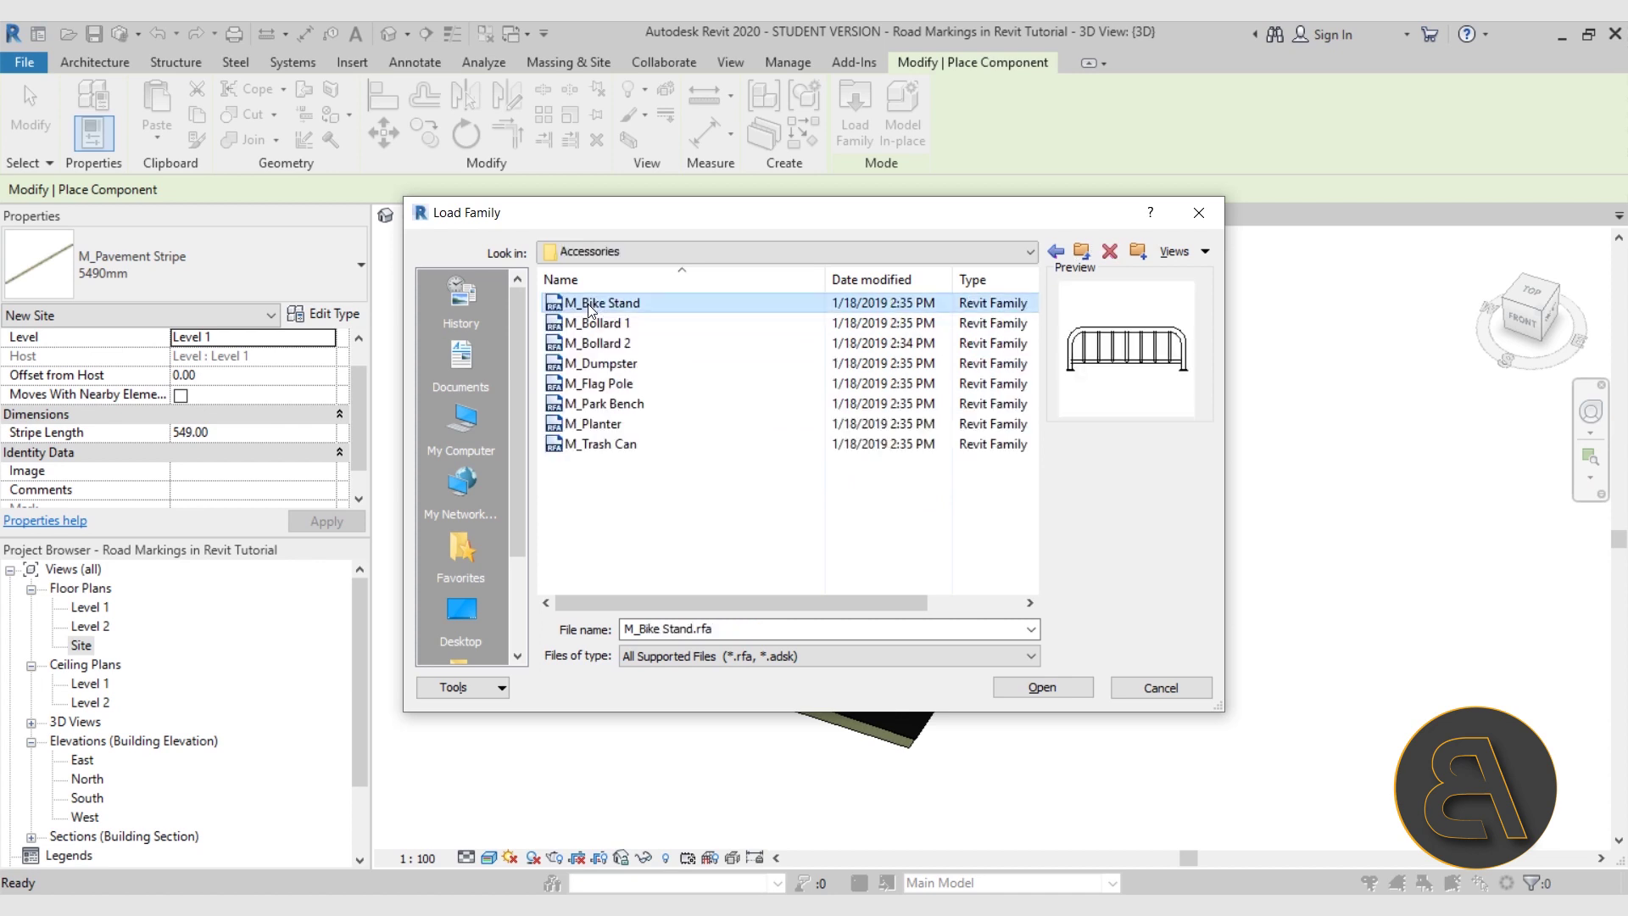
{"action": "key", "text": "Down"}
{"action": "key", "text": "Down"}
{"action": "key", "text": "Down"}
{"action": "key", "text": "Down"}
{"action": "key", "text": "Down"}
{"action": "key", "text": "Down"}
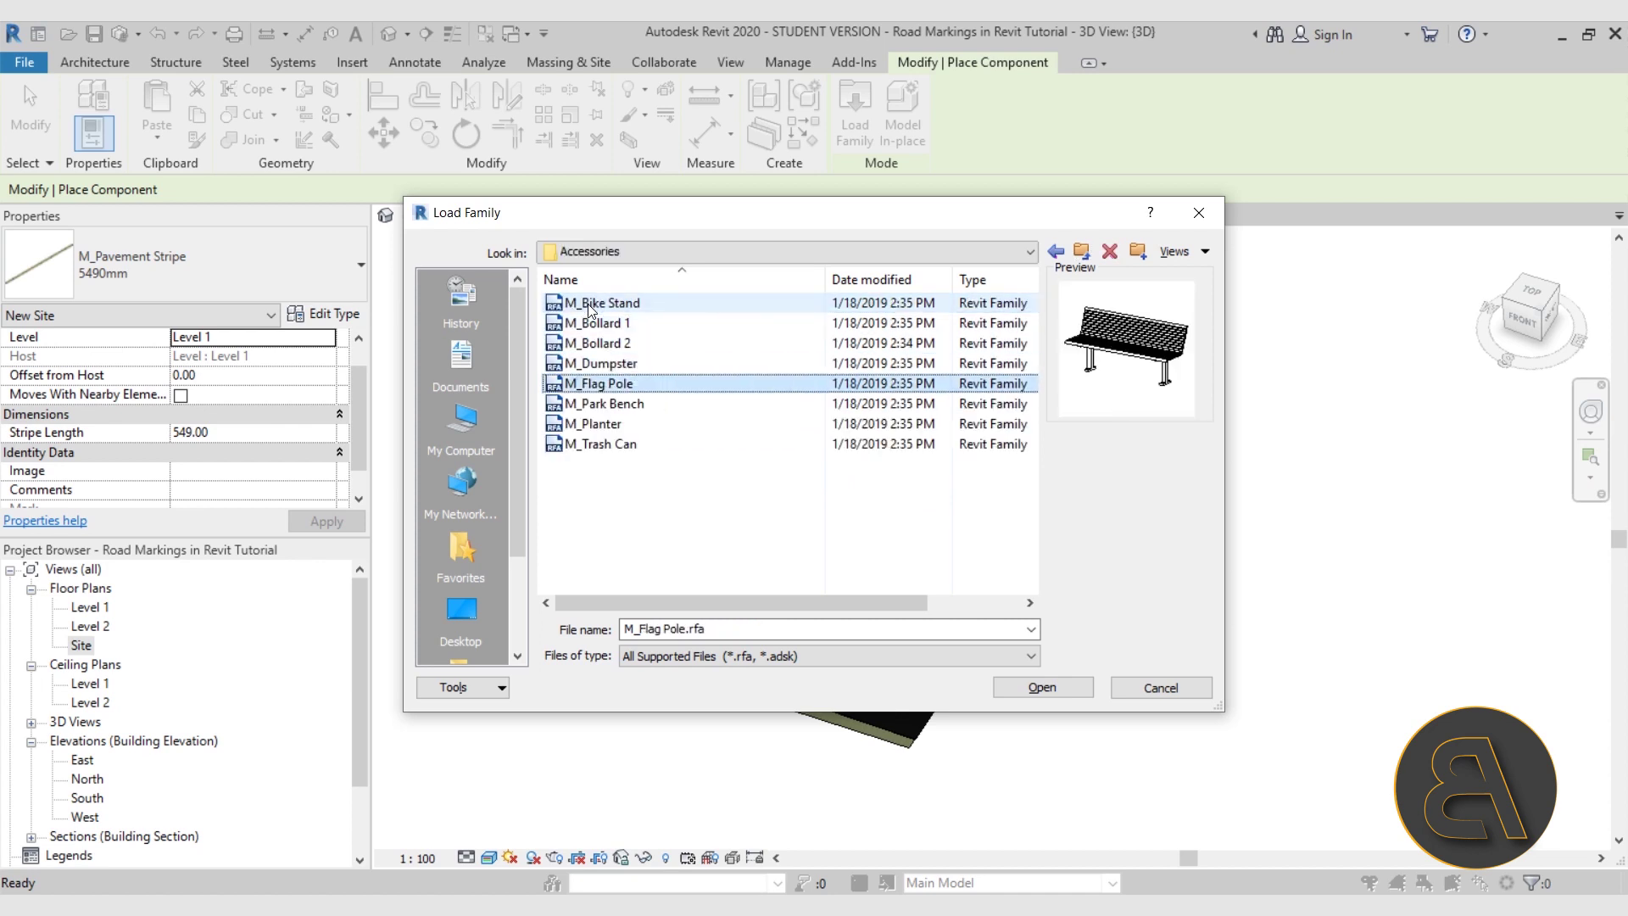
{"action": "key", "text": "Down"}
{"action": "key", "text": "Up"}
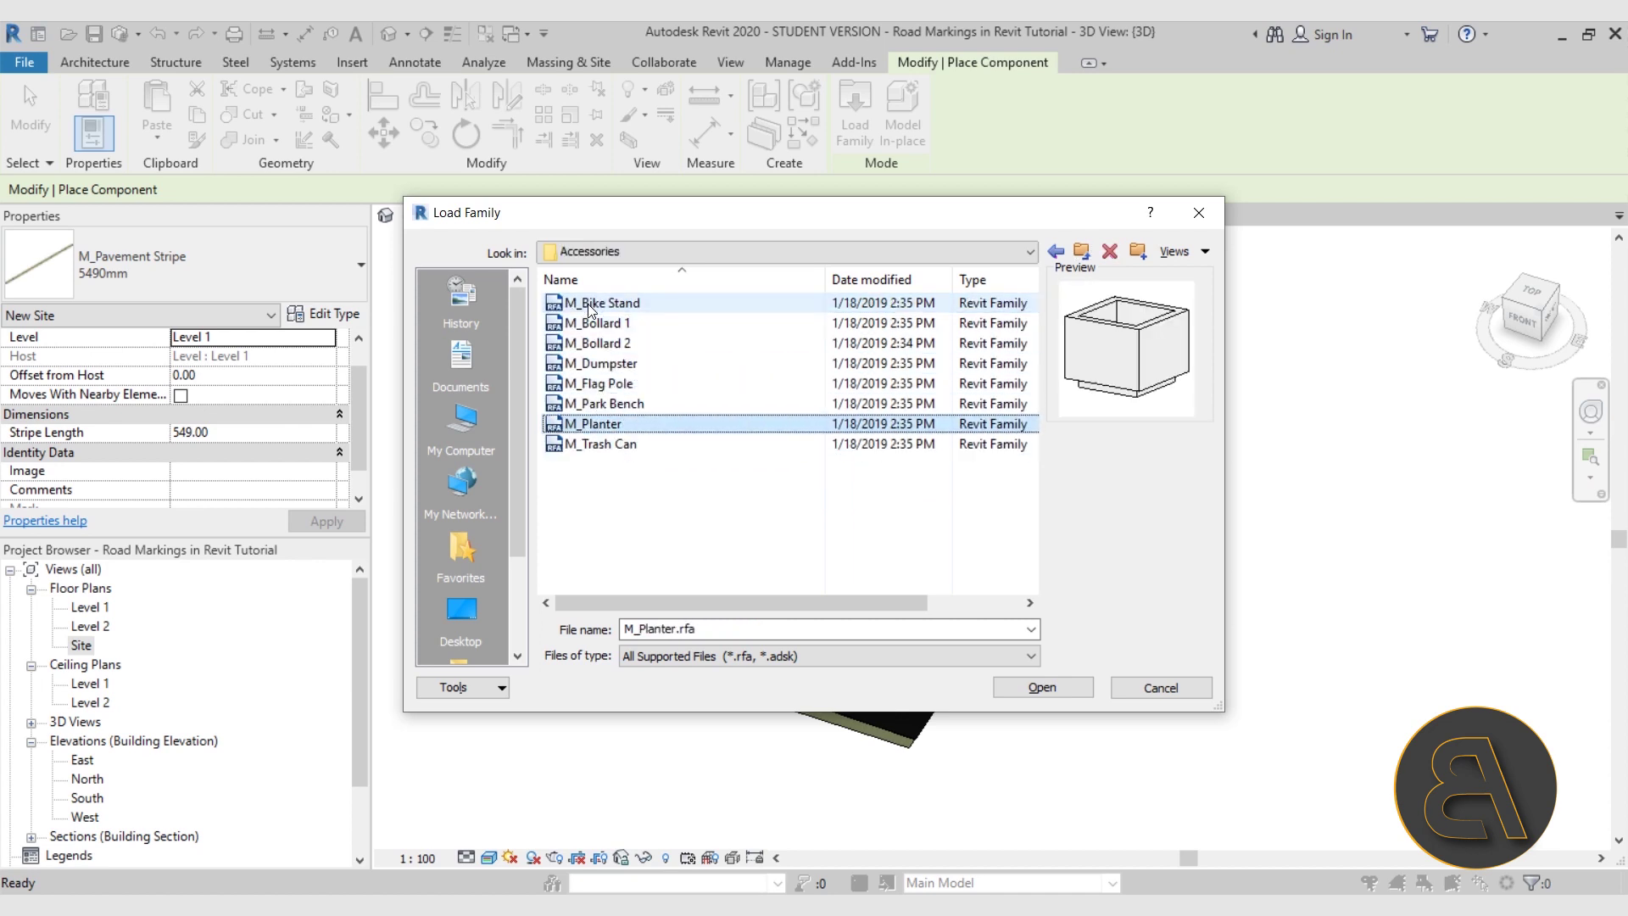
{"action": "key", "text": "Down"}
{"action": "key", "text": "Up"}
{"action": "key", "text": "Up"}
{"action": "key", "text": "Up"}
{"action": "key", "text": "Up"}
{"action": "key", "text": "Down"}
{"action": "key", "text": "Up"}
{"action": "key", "text": "Up"}
{"action": "key", "text": "Up"}
{"action": "key", "text": "Up"}
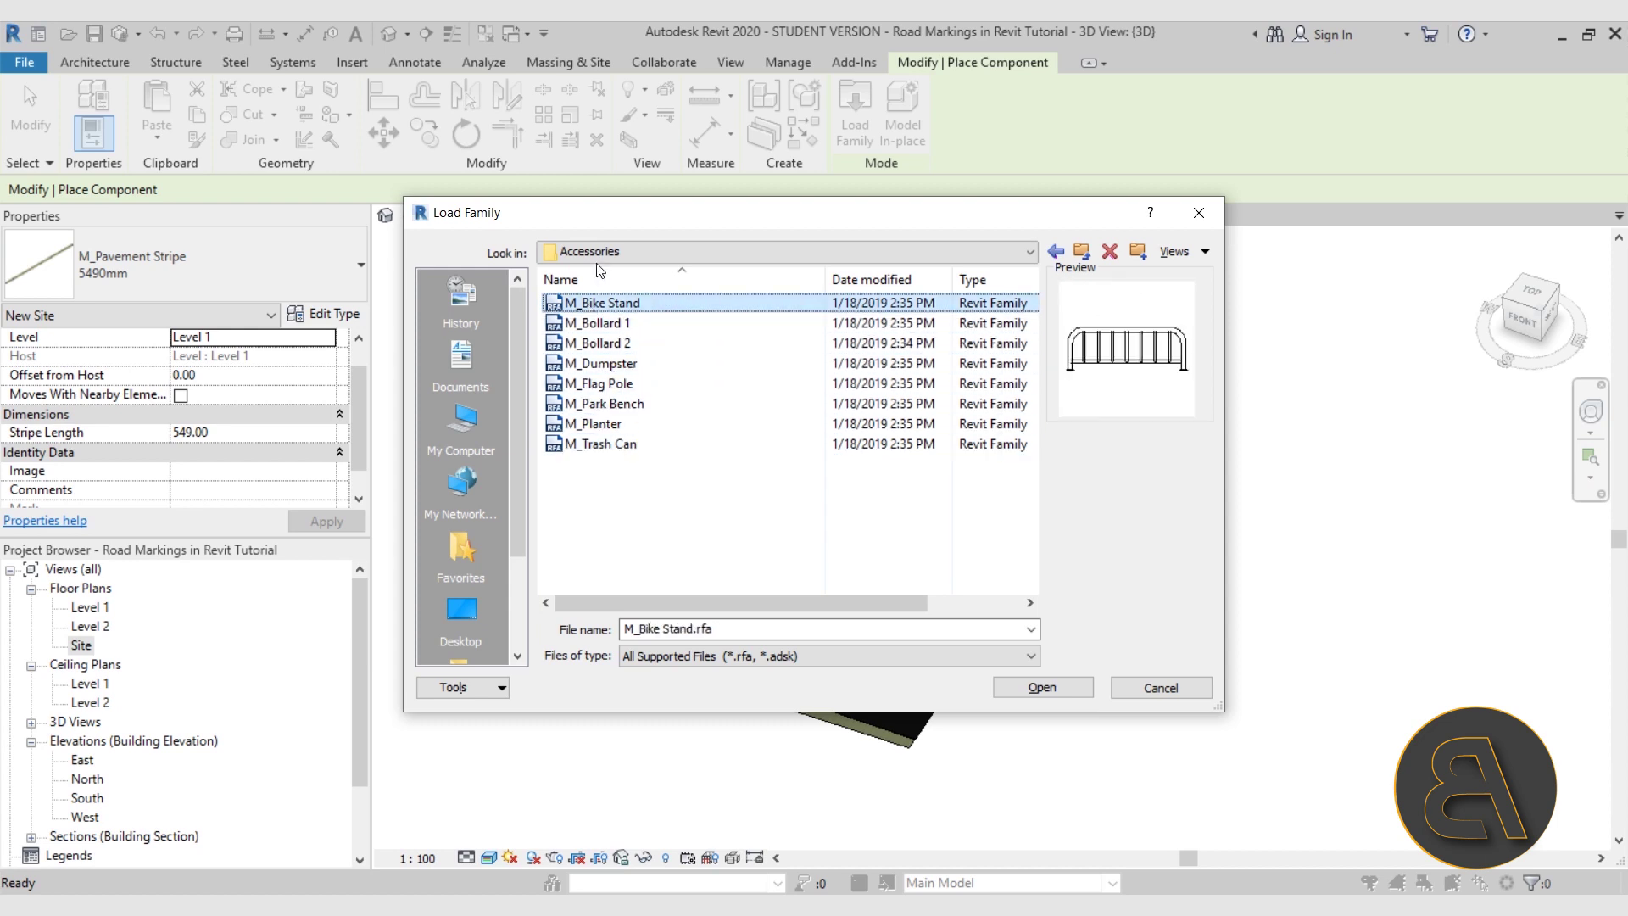
- Load the M_Truck - Pick-Up family from the site Logistics folder
{"action": "left_click", "coordinate": [1081, 251]}
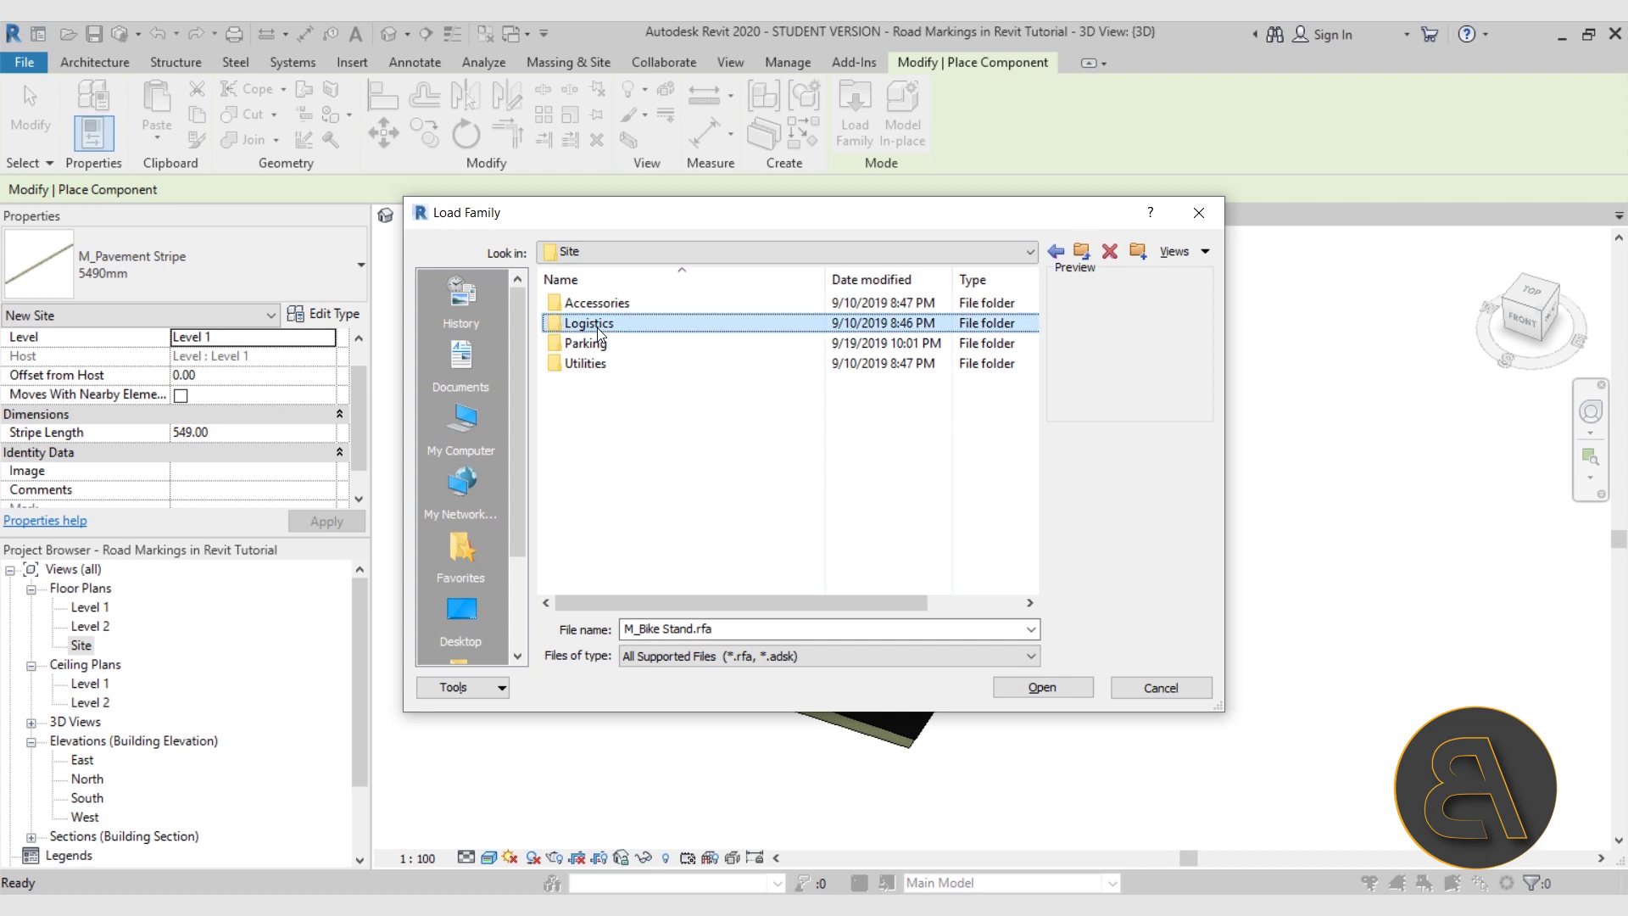
{"action": "double_click", "coordinate": [595, 323]}
{"action": "left_click", "coordinate": [612, 424]}
{"action": "left_click", "coordinate": [609, 404]}
{"action": "left_click", "coordinate": [607, 390]}
{"action": "left_click", "coordinate": [607, 397]}
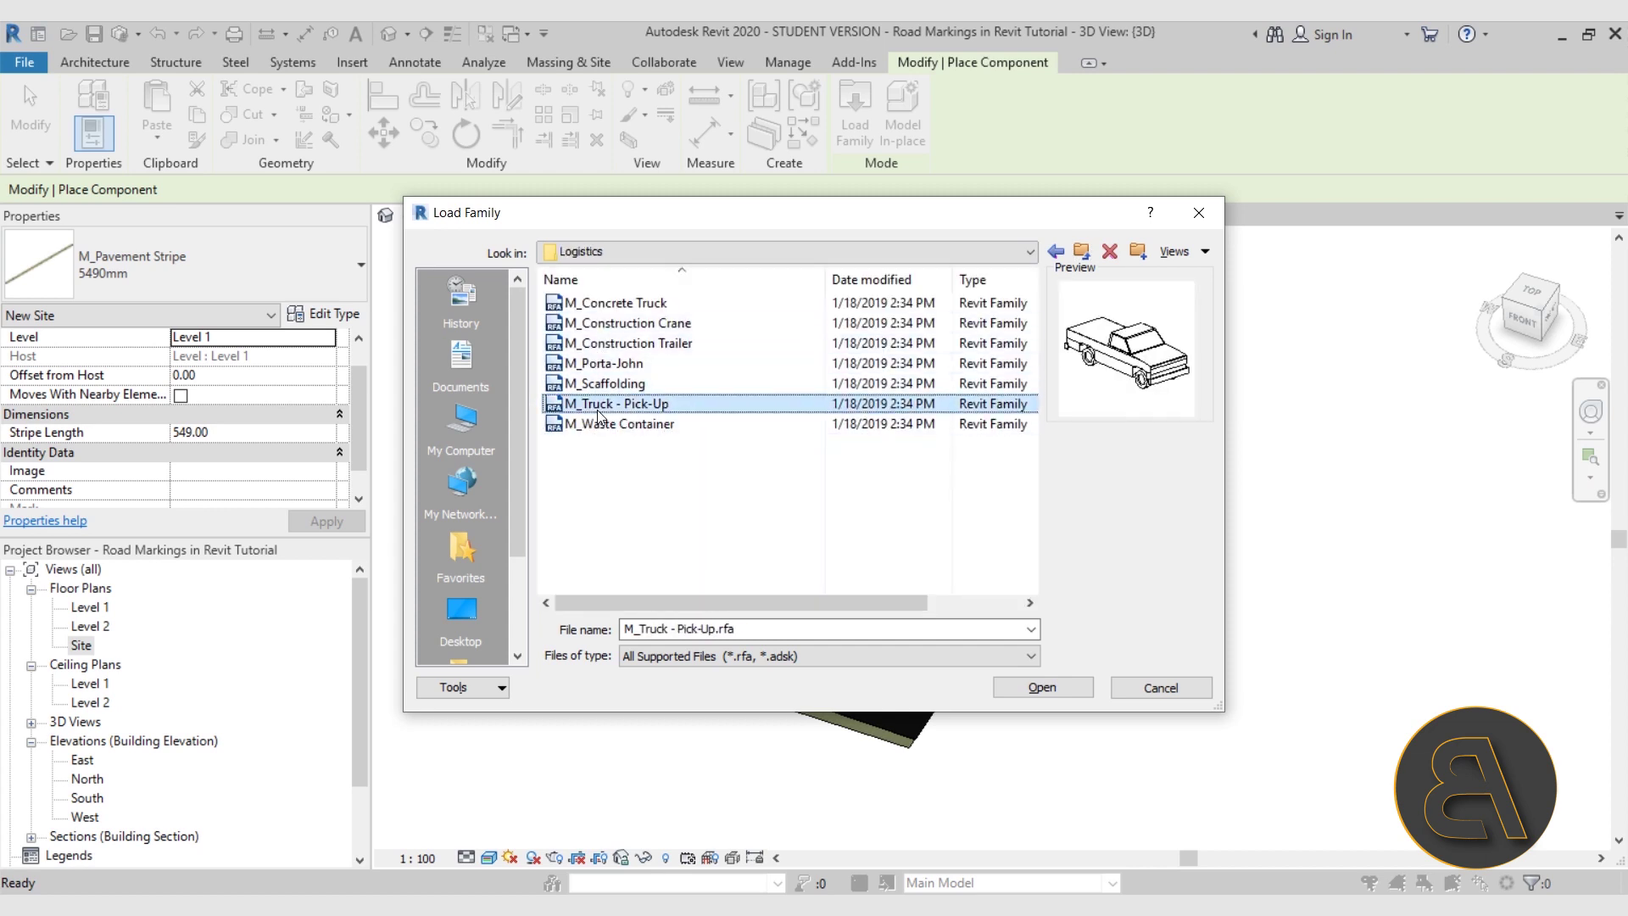
{"action": "left_click", "coordinate": [1082, 694]}
- Place the pick-up truck on the southern road beside the second centre-line stripe from the west
{"action": "scroll", "coordinate": [581, 609], "scroll_direction": "up", "scroll_amount": 4}
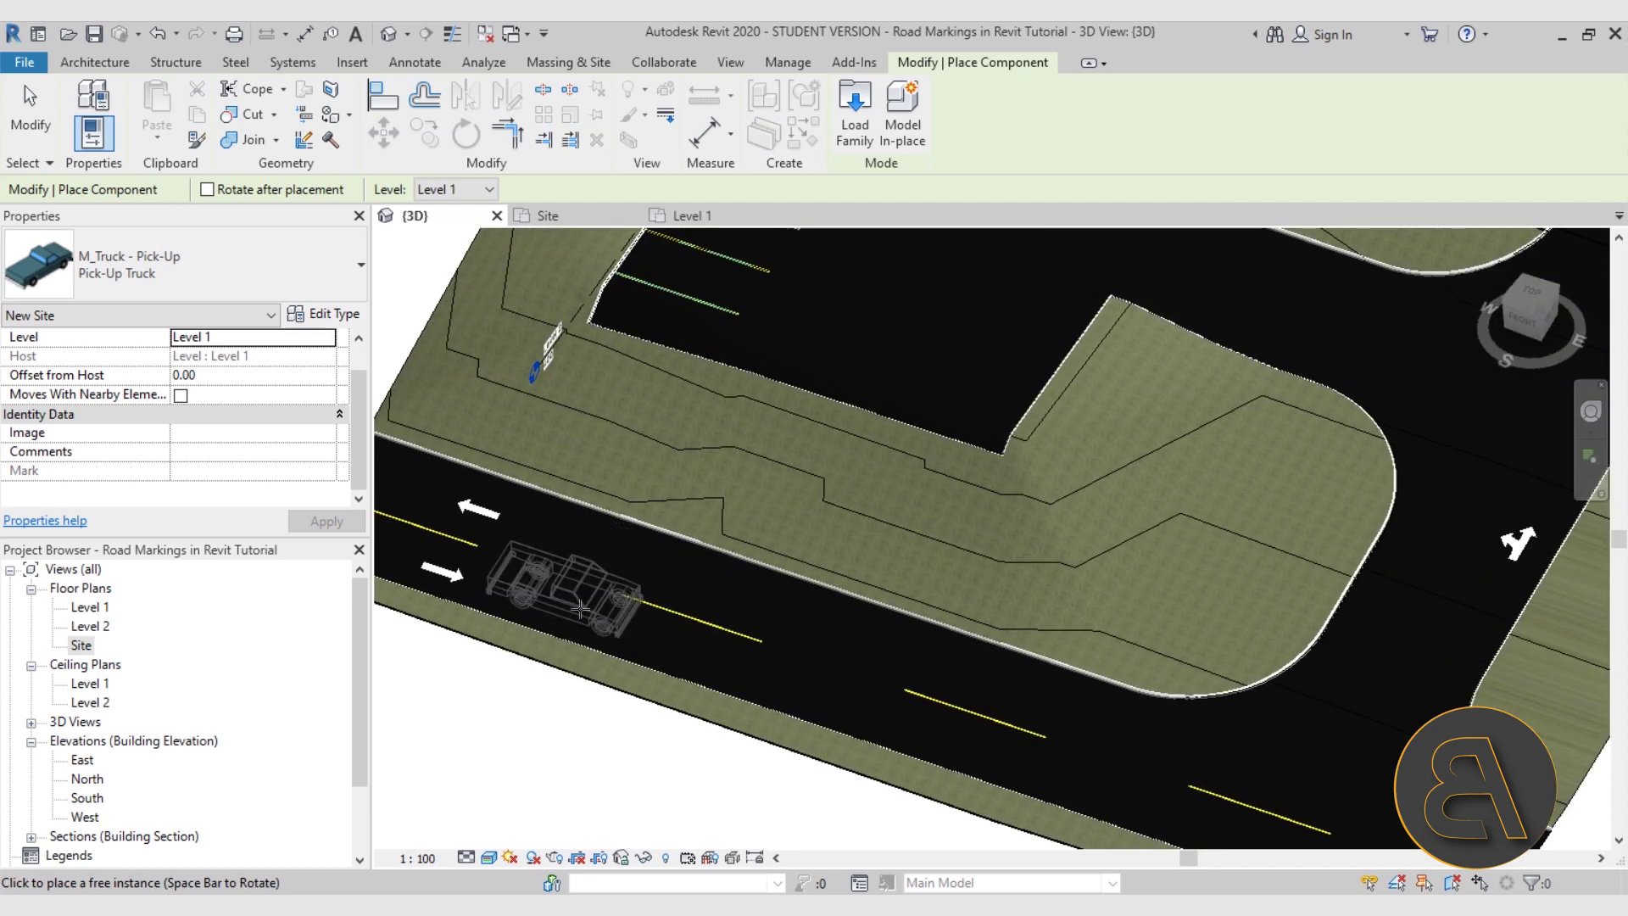
{"action": "scroll", "coordinate": [581, 599], "scroll_direction": "down", "scroll_amount": 2}
{"action": "middle_click_drag", "start_coordinate": [585, 593], "coordinate": [658, 537]}
{"action": "scroll", "coordinate": [763, 581], "scroll_direction": "up", "scroll_amount": 3}
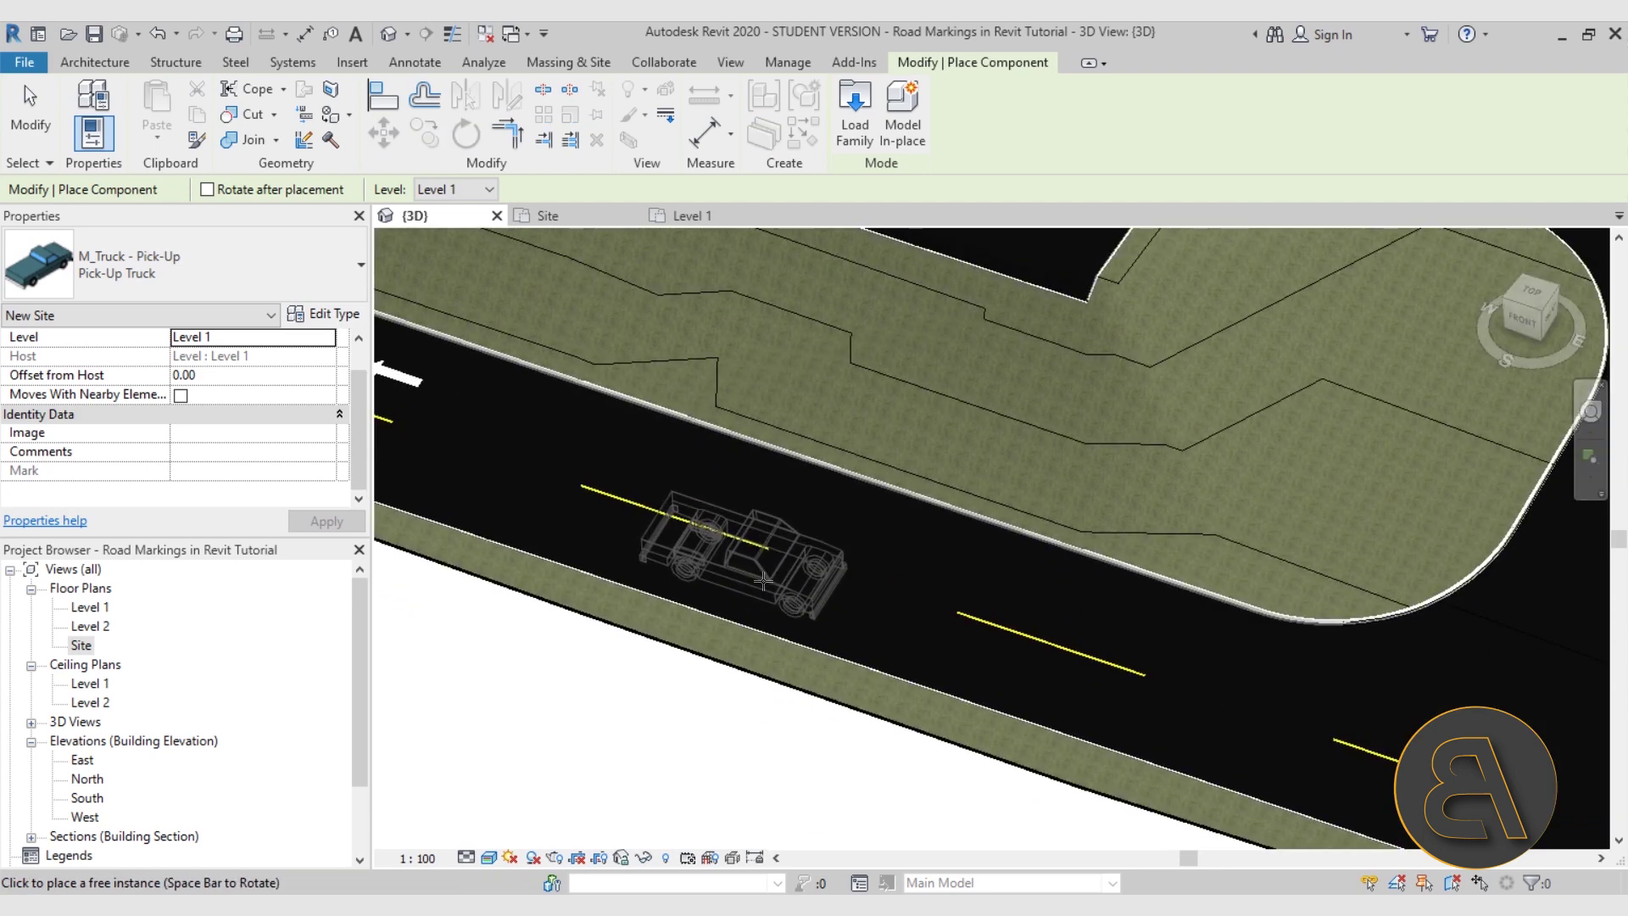
{"action": "left_click", "coordinate": [764, 580]}
{"action": "scroll", "coordinate": [850, 521], "scroll_direction": "down", "scroll_amount": 2}
{"action": "key", "text": "Escape"}
{"action": "key", "text": "Escape"}
- Examine the placed pick-up truck on the southern road and the whole site from several 3D angles
{"action": "middle_click_drag", "start_coordinate": [850, 522], "coordinate": [673, 511], "text": "shift"}
{"action": "scroll", "coordinate": [673, 511], "scroll_direction": "up", "scroll_amount": 4}
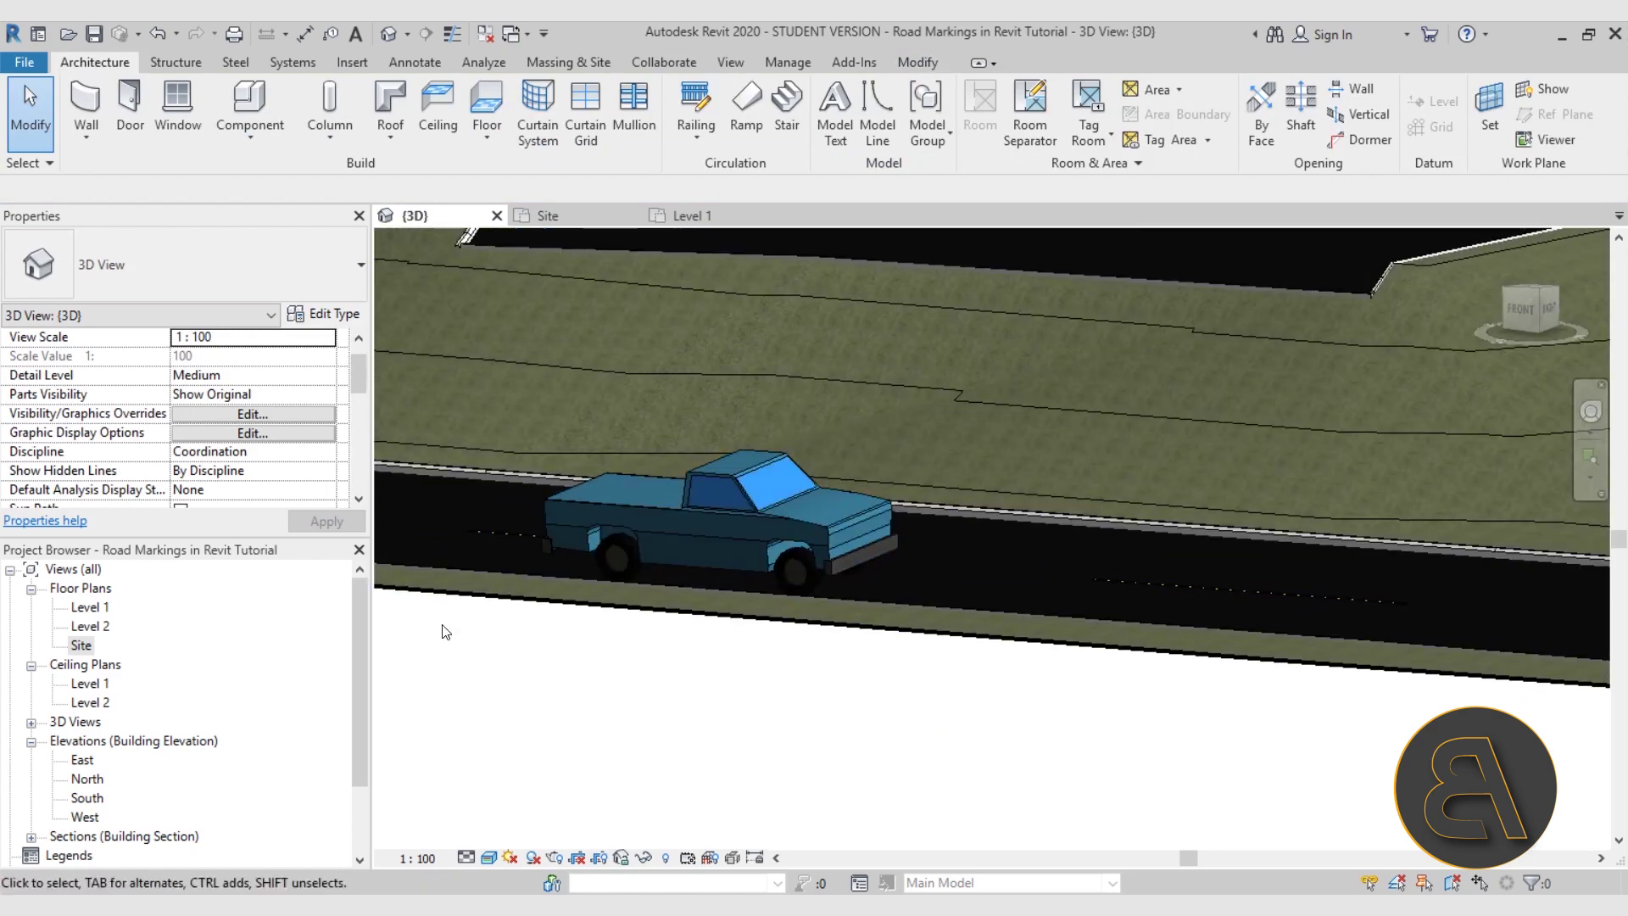
{"action": "scroll", "coordinate": [547, 527], "scroll_direction": "down", "scroll_amount": 3}
{"action": "left_click", "coordinate": [548, 527]}
{"action": "middle_click_drag", "start_coordinate": [548, 527], "coordinate": [553, 647], "text": "shift"}
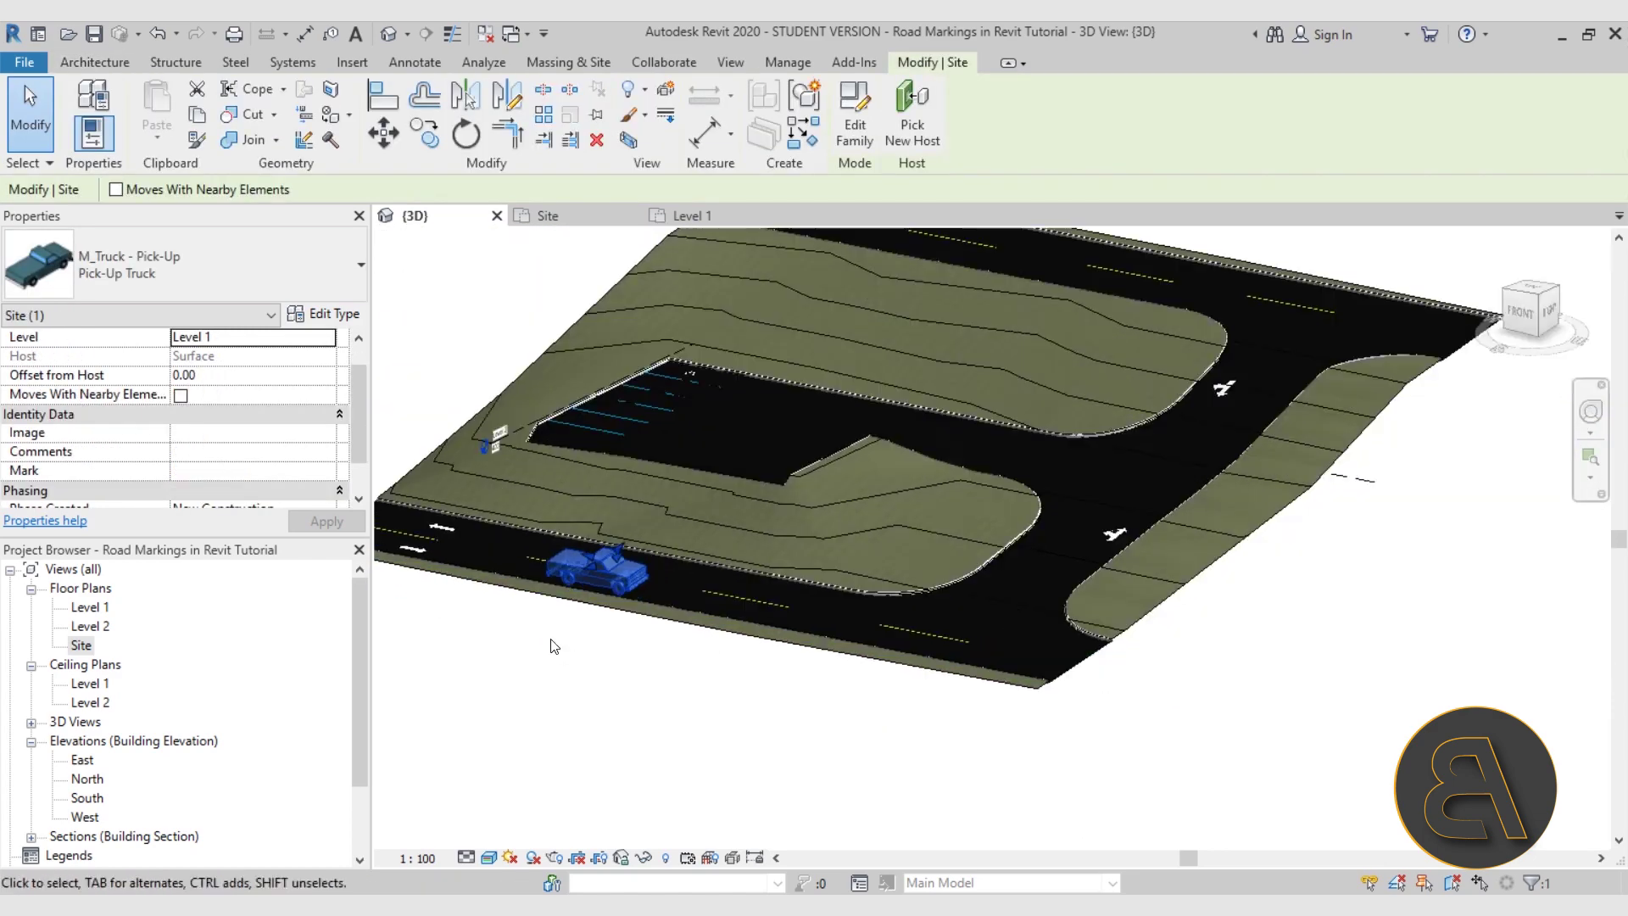
{"action": "left_click", "coordinate": [553, 648]}
{"action": "scroll", "coordinate": [600, 556], "scroll_direction": "down", "scroll_amount": 2}
{"action": "left_click", "coordinate": [603, 551]}
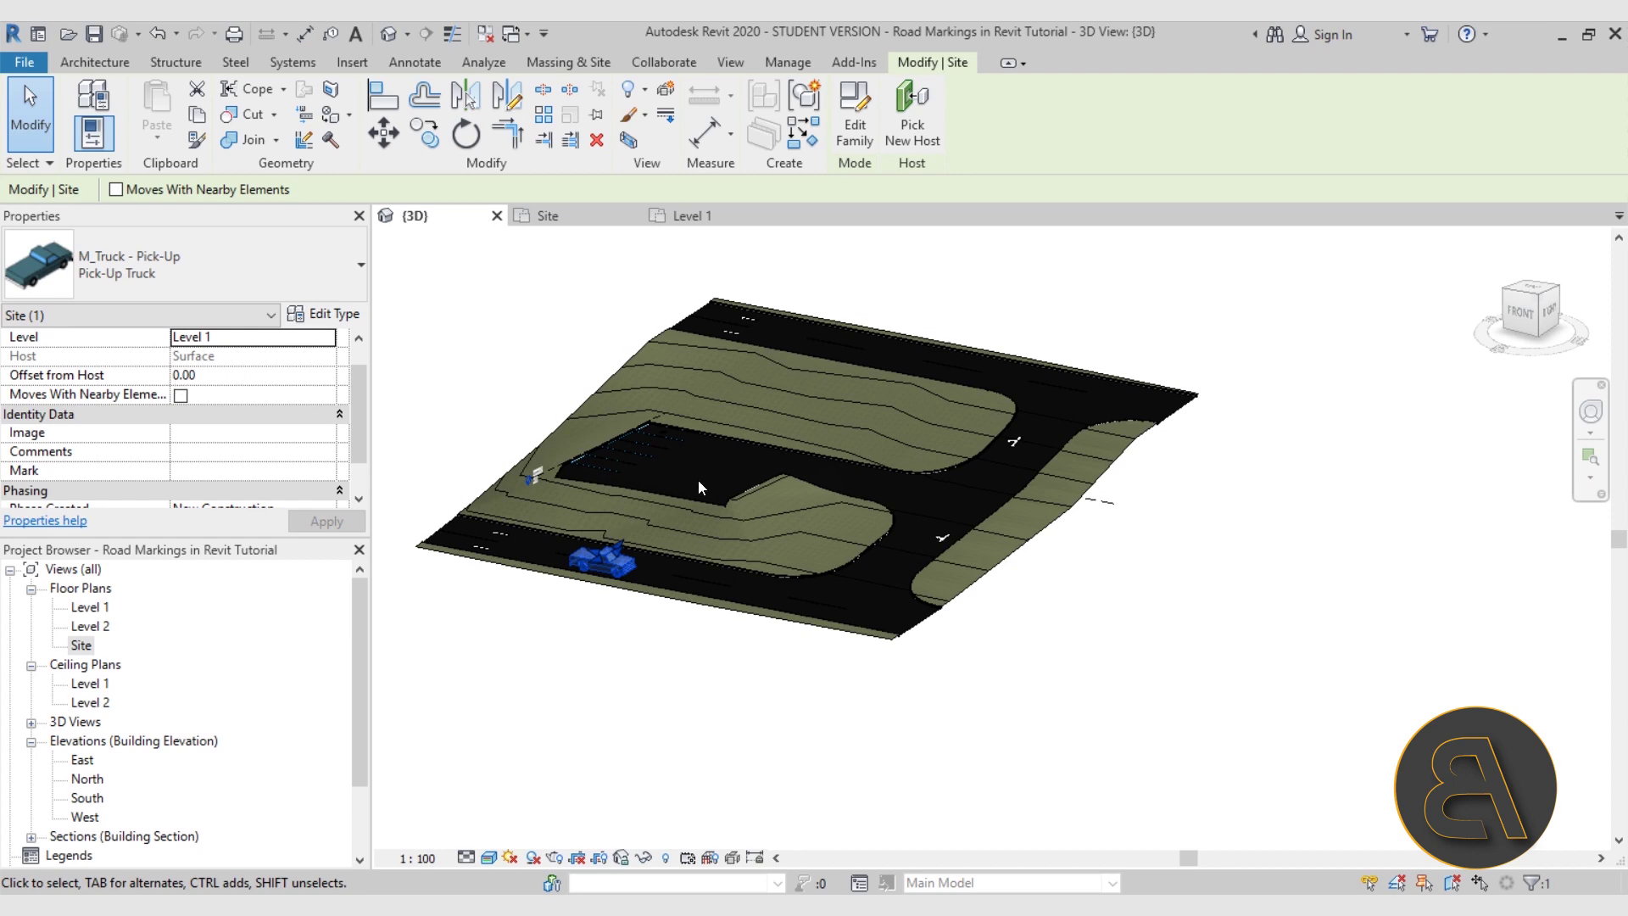
{"action": "scroll", "coordinate": [697, 485], "scroll_direction": "down", "scroll_amount": 2}
{"action": "key", "text": "Escape"}
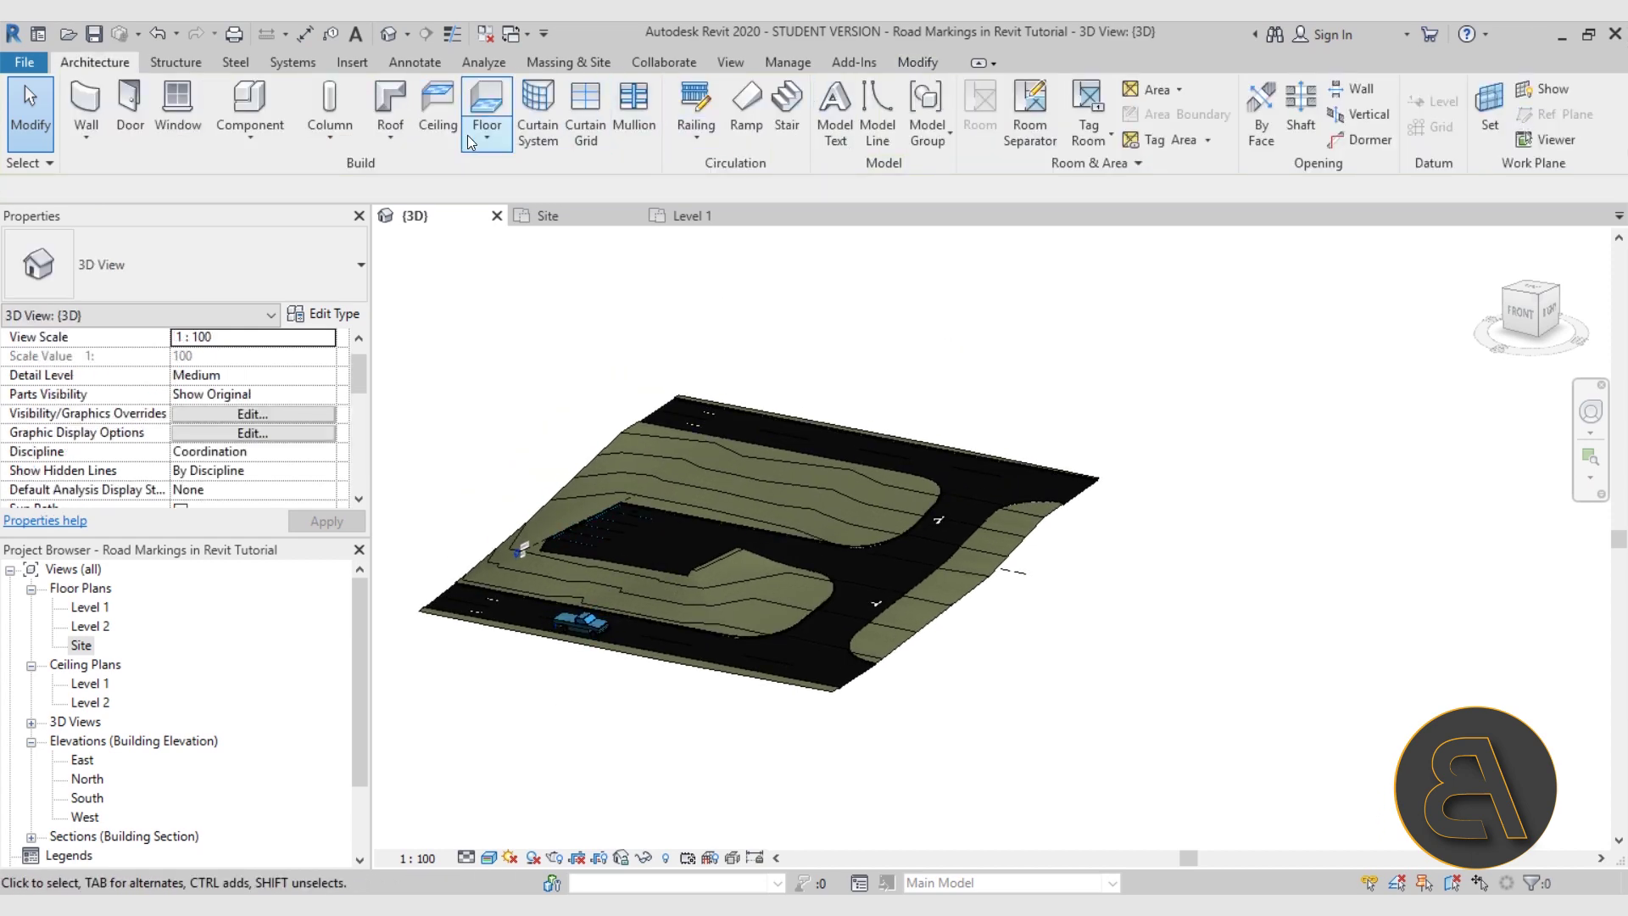
- Load the M_Concrete Truck family from the site Logistics folder for placement
{"action": "left_click", "coordinate": [253, 103]}
{"action": "left_click", "coordinate": [854, 136]}
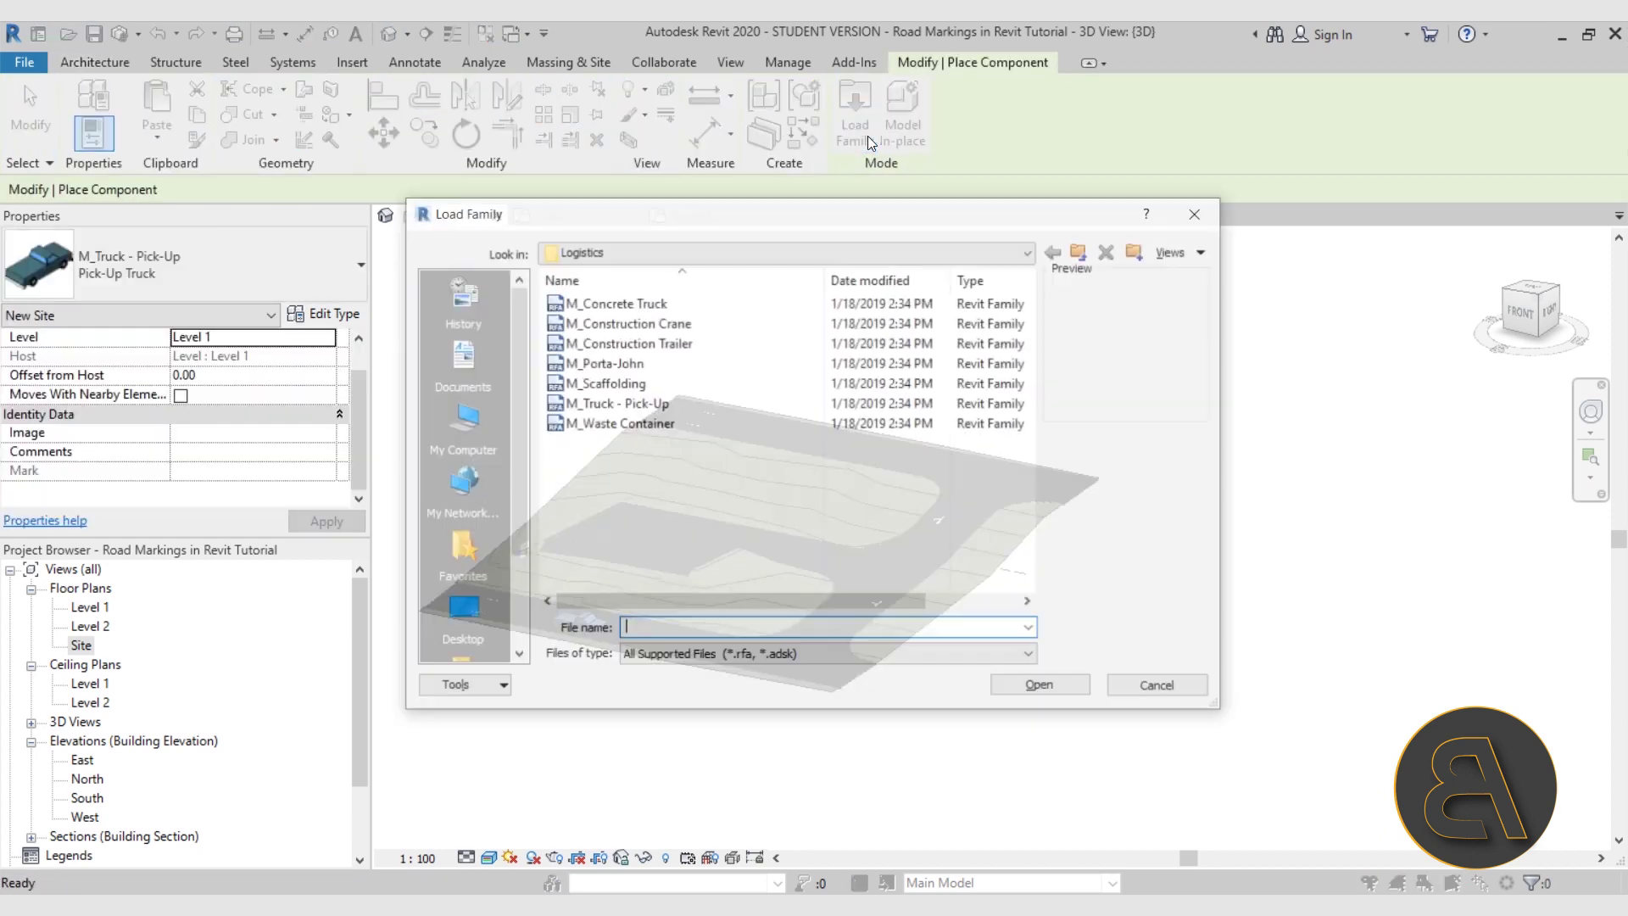
{"action": "left_click", "coordinate": [614, 403]}
{"action": "left_click", "coordinate": [609, 383]}
{"action": "left_click", "coordinate": [604, 363]}
{"action": "left_click", "coordinate": [601, 342]}
{"action": "left_click", "coordinate": [598, 323]}
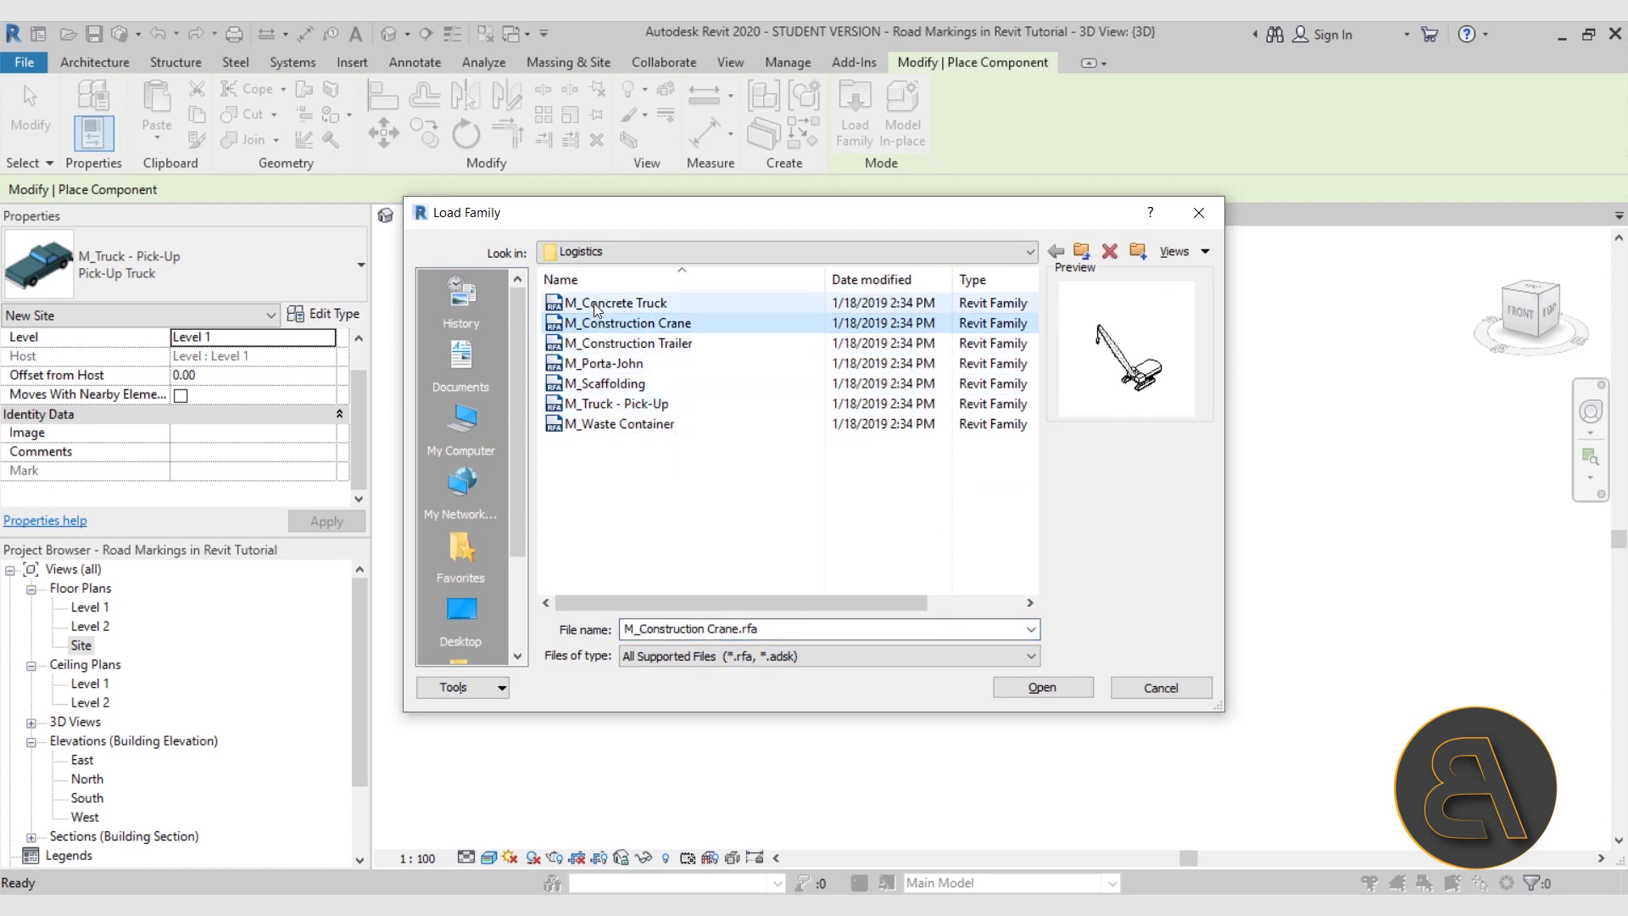
{"action": "left_click", "coordinate": [596, 303]}
{"action": "left_click", "coordinate": [1040, 688]}
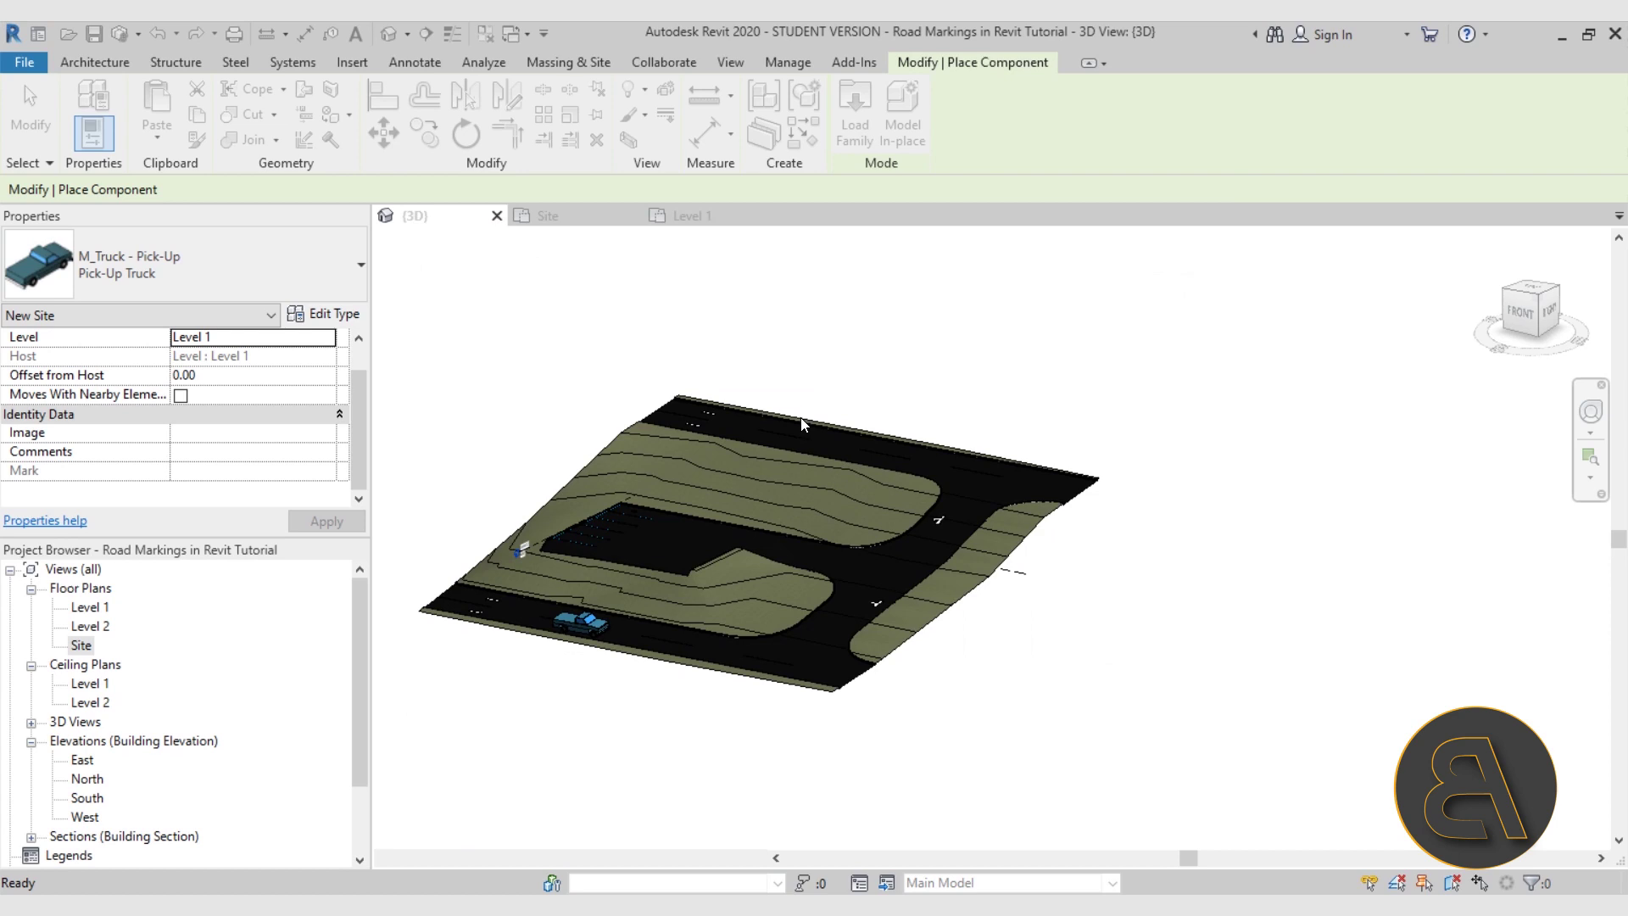
- Rotate the concrete truck to face west and place it on the northern road near the eastern junction
{"action": "scroll", "coordinate": [907, 458], "scroll_direction": "up", "scroll_amount": 5}
{"action": "key", "text": "space"}
{"action": "key", "text": "space"}
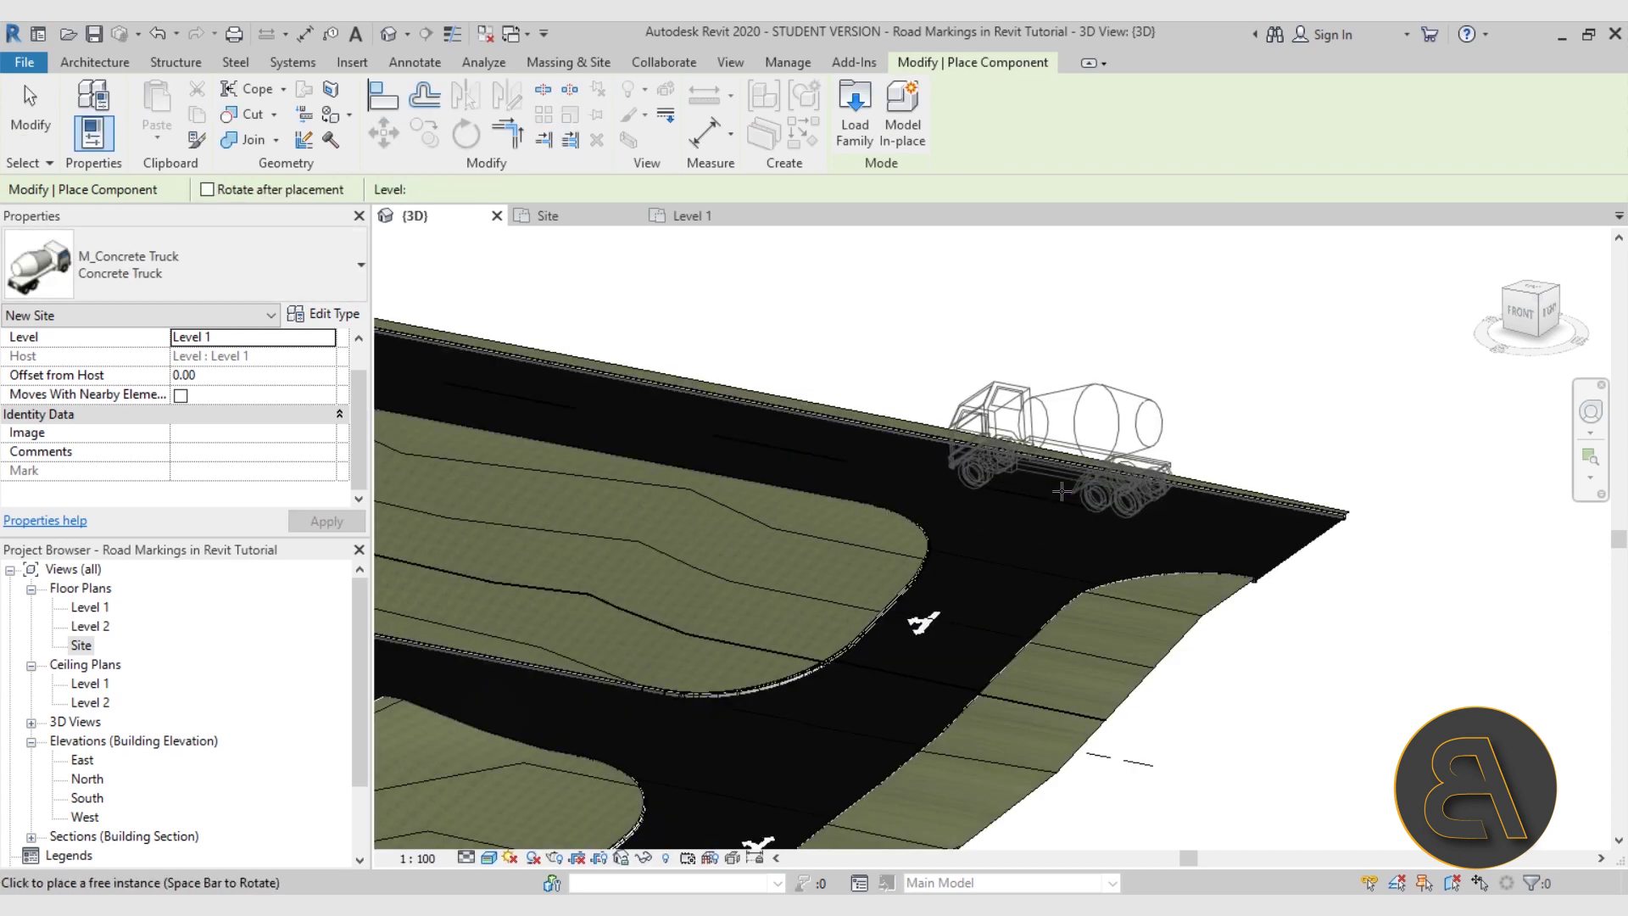
{"action": "left_click", "coordinate": [1026, 508]}
{"action": "key", "text": "Escape"}
- Examine the concrete truck on the northern road from above and from an angled 3D view, selecting it
{"action": "middle_click_drag", "start_coordinate": [1020, 512], "coordinate": [919, 671], "text": "shift"}
{"action": "middle_click_drag", "start_coordinate": [1093, 653], "coordinate": [399, 513]}
{"action": "middle_click_drag", "start_coordinate": [687, 572], "coordinate": [500, 326]}
{"action": "scroll", "coordinate": [536, 351], "scroll_direction": "up", "scroll_amount": 3}
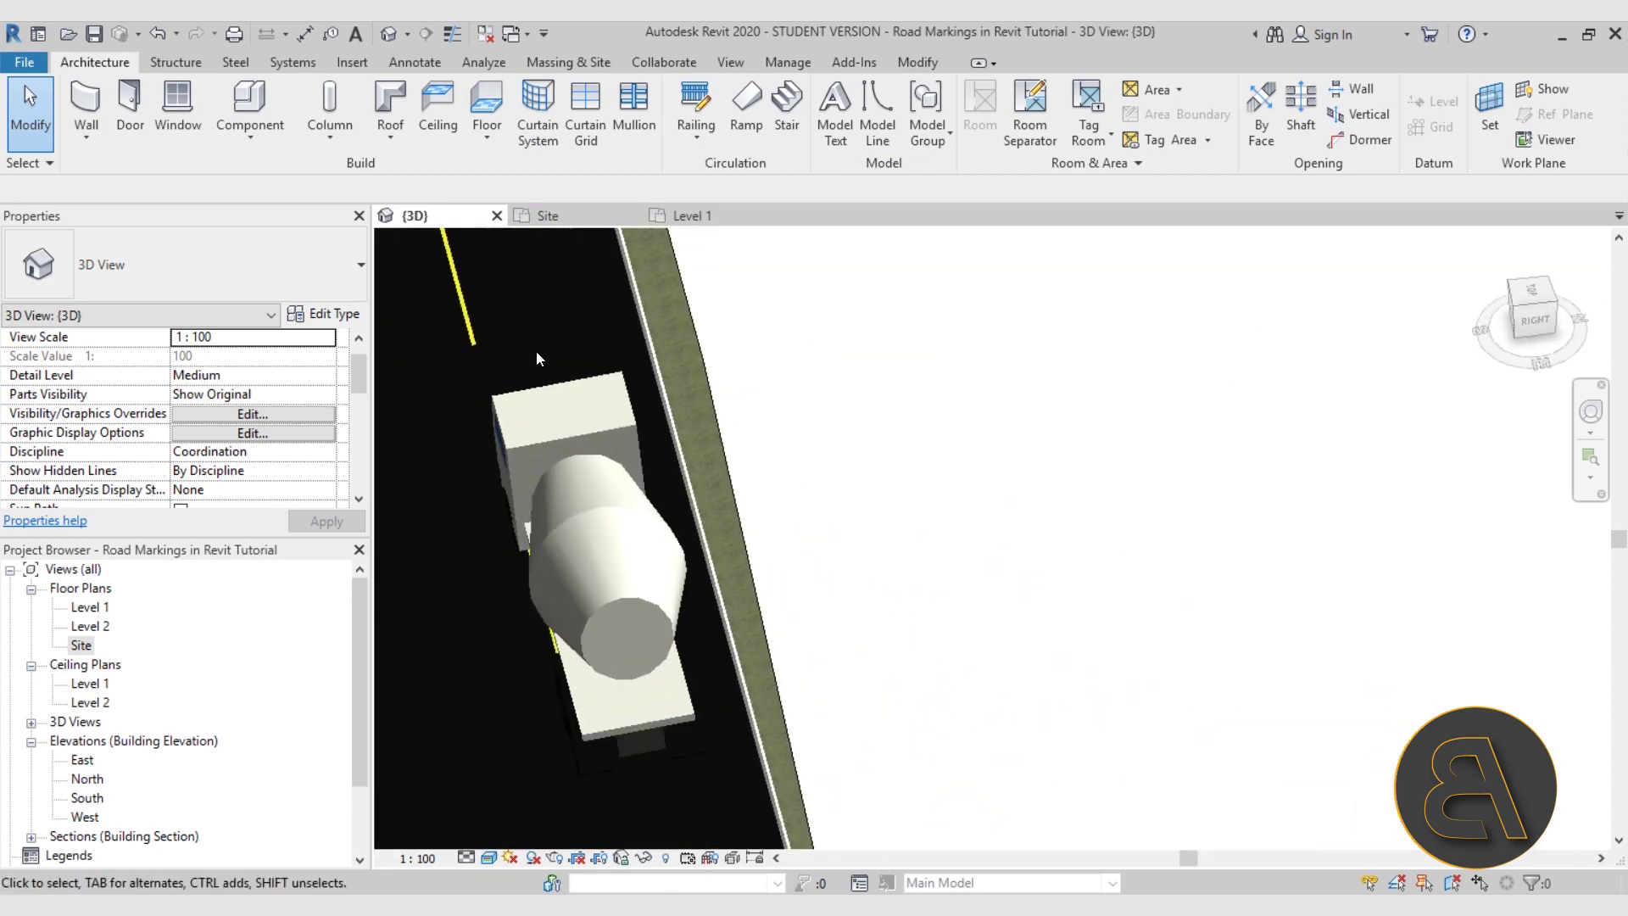
{"action": "left_click", "coordinate": [567, 385]}
{"action": "scroll", "coordinate": [592, 375], "scroll_direction": "down", "scroll_amount": 5}
{"action": "middle_click_drag", "start_coordinate": [731, 388], "coordinate": [1194, 424], "text": "shift"}
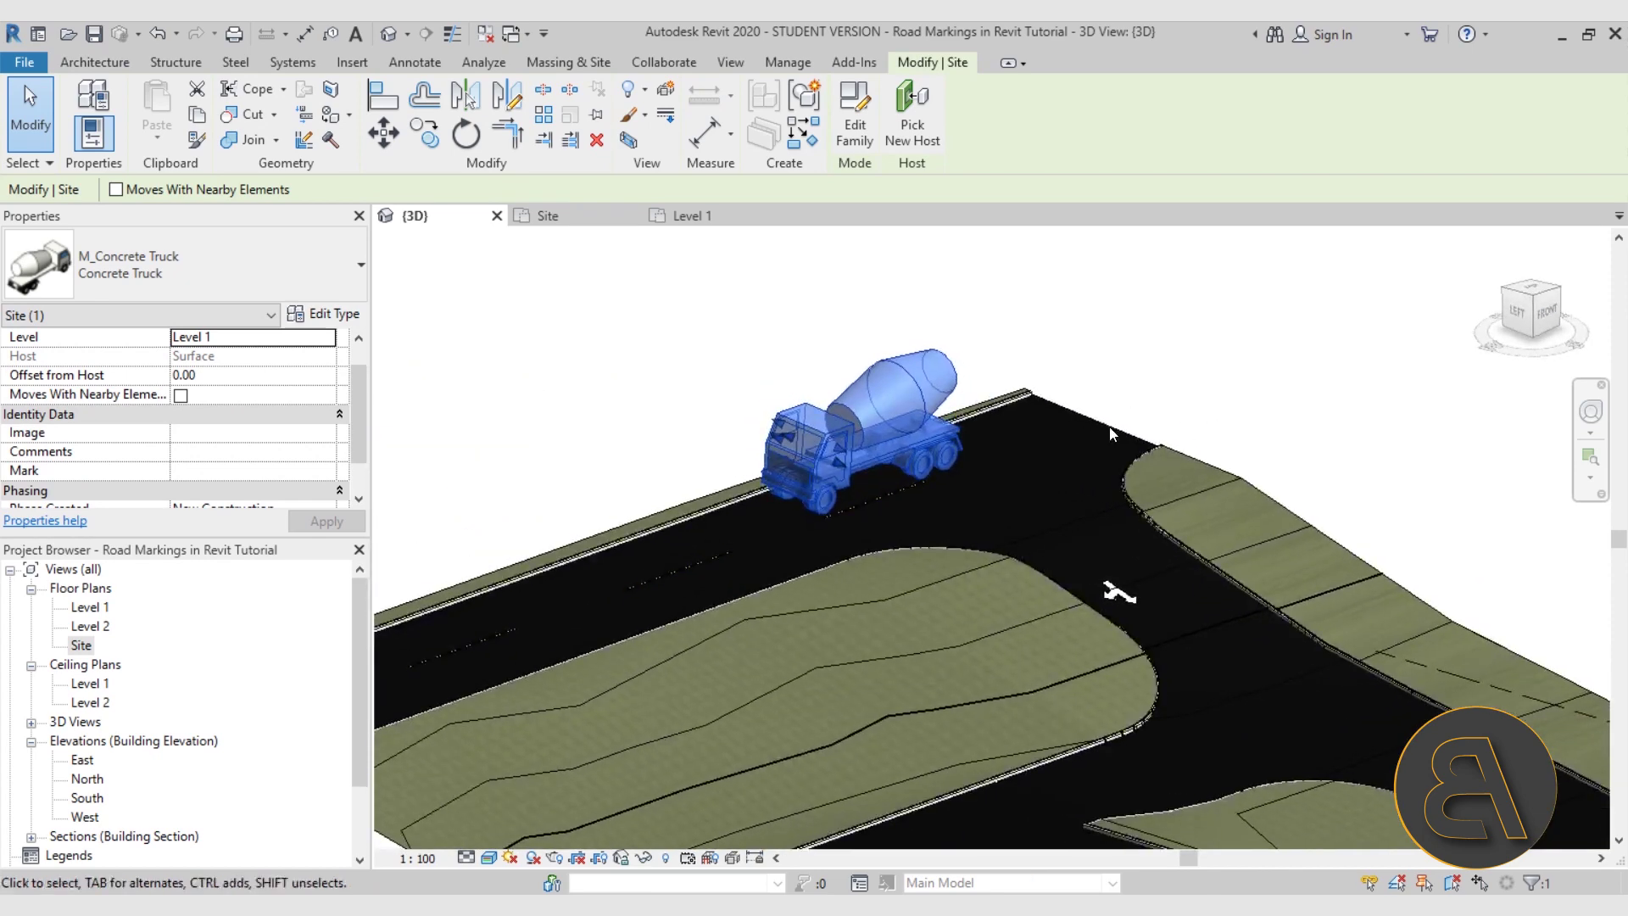
- Load the M_RPC Beetle family from the US Metric Entourage folder for placement
{"action": "scroll", "coordinate": [151, 374], "scroll_direction": "down", "scroll_amount": 1}
{"action": "scroll", "coordinate": [508, 356], "scroll_direction": "down", "scroll_amount": 1}
{"action": "left_click", "coordinate": [601, 332]}
{"action": "scroll", "coordinate": [658, 334], "scroll_direction": "down", "scroll_amount": 2}
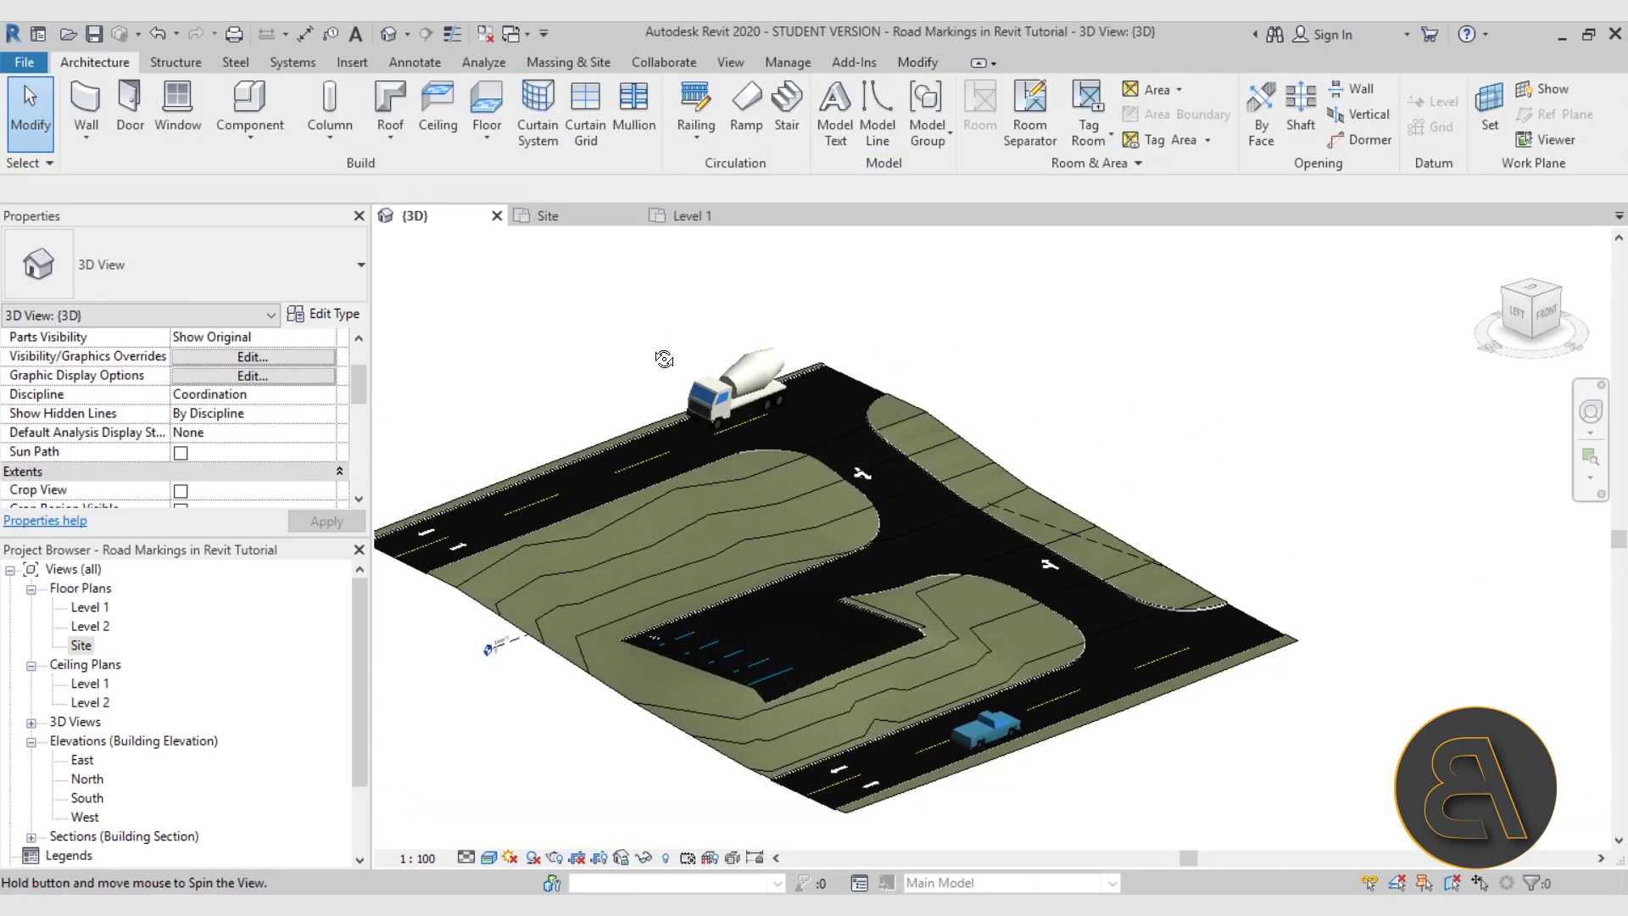
{"action": "left_click", "coordinate": [250, 106]}
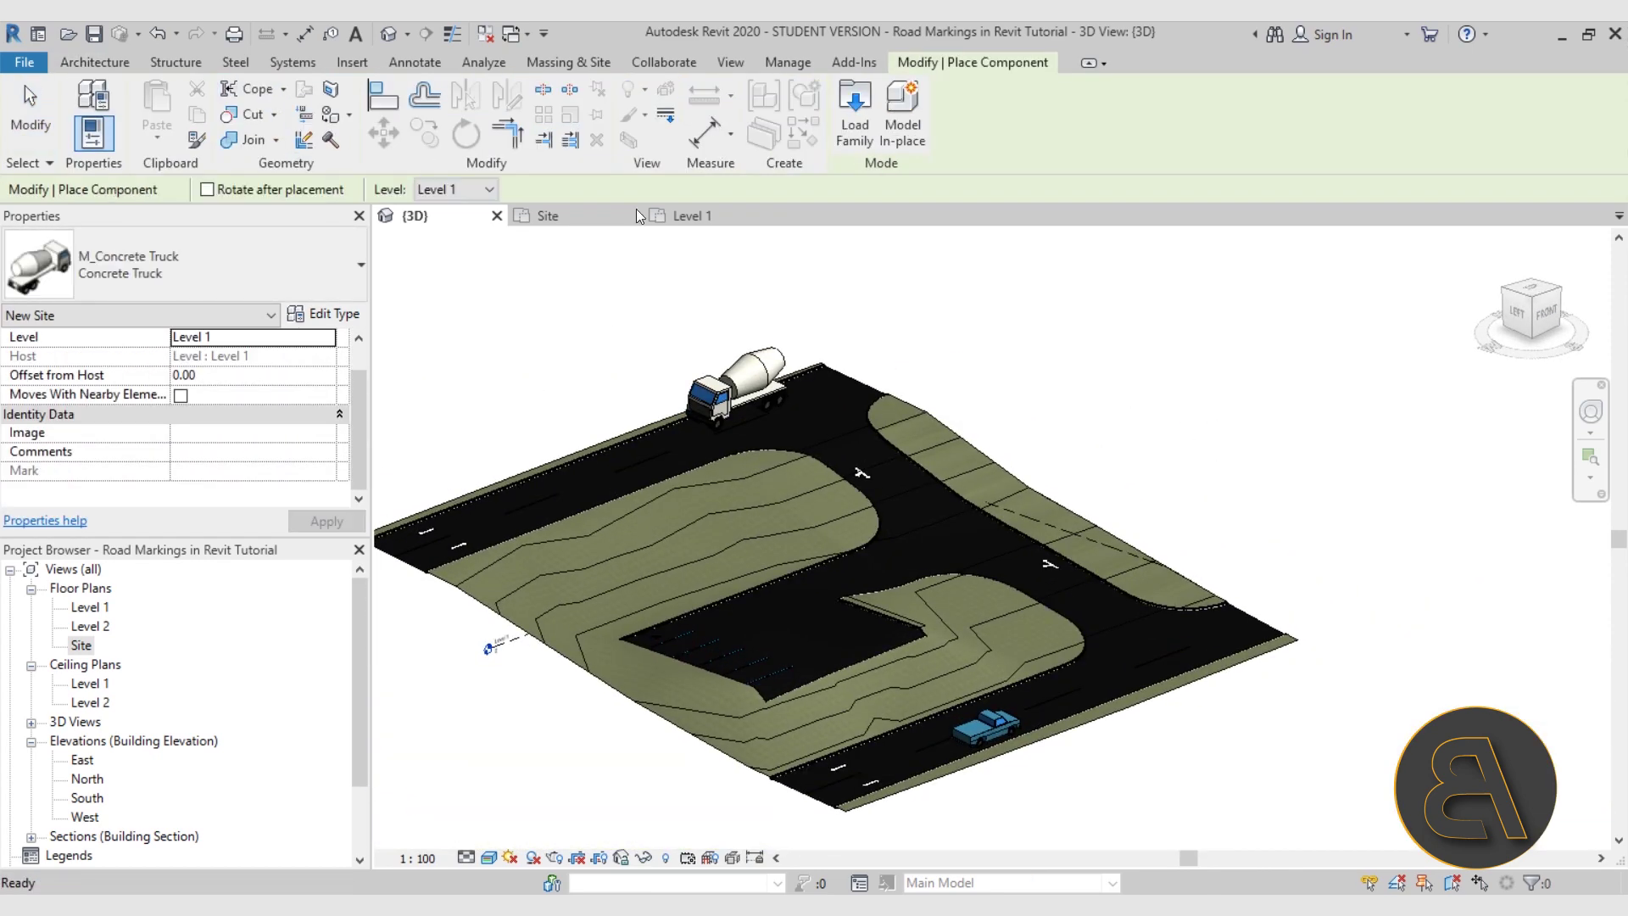
{"action": "left_click", "coordinate": [874, 135]}
{"action": "left_click", "coordinate": [1081, 251]}
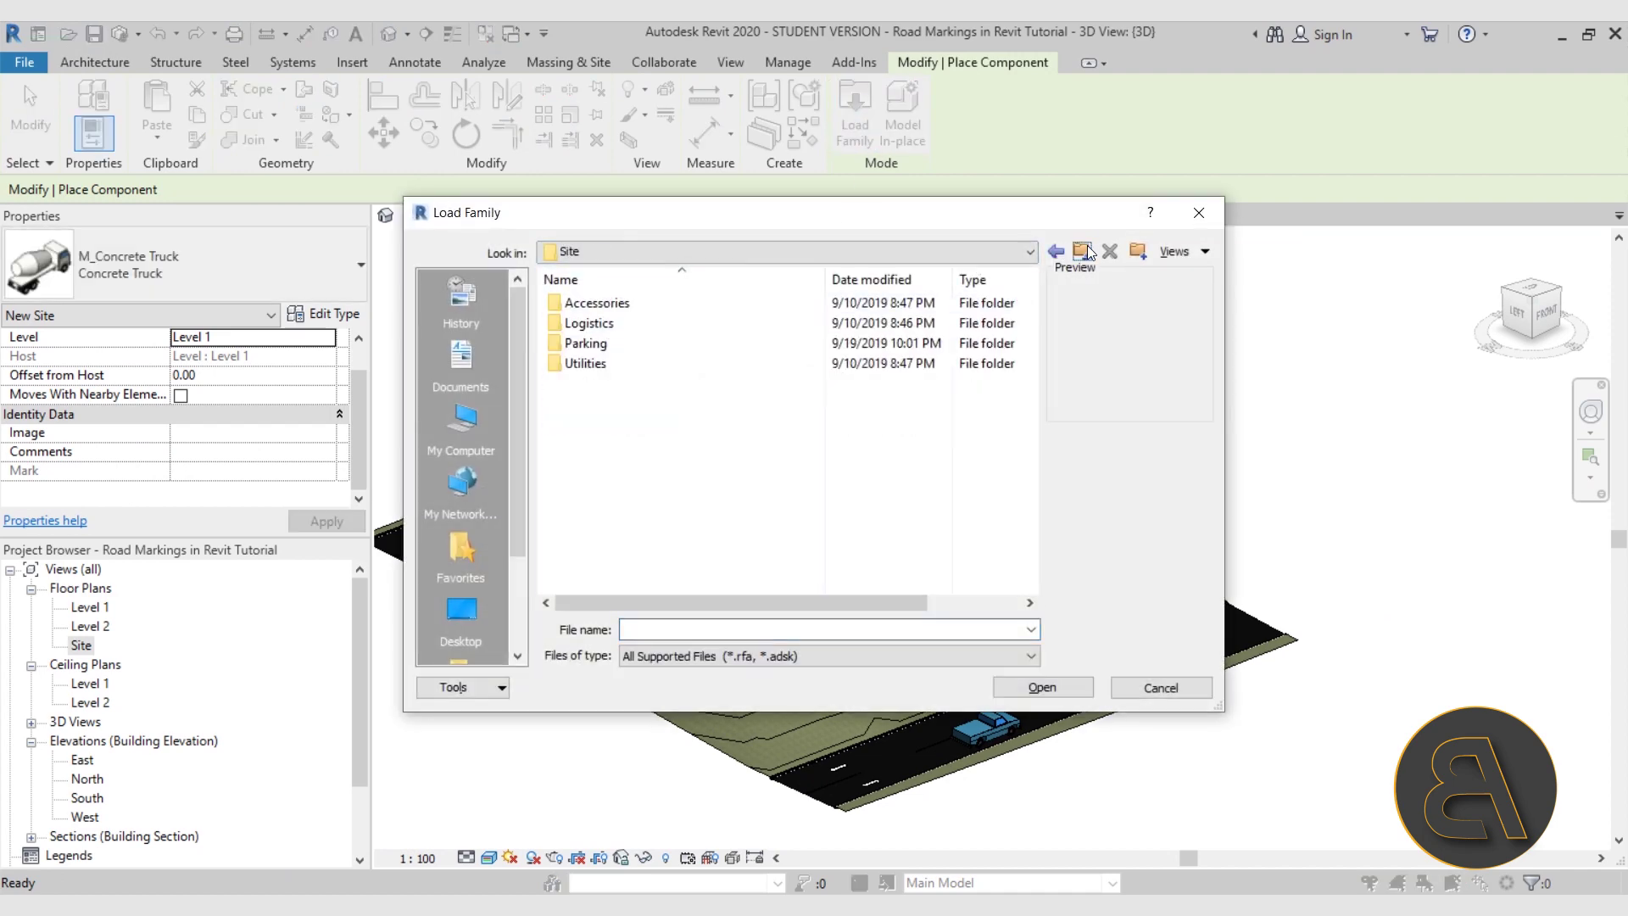
{"action": "left_click", "coordinate": [1086, 252]}
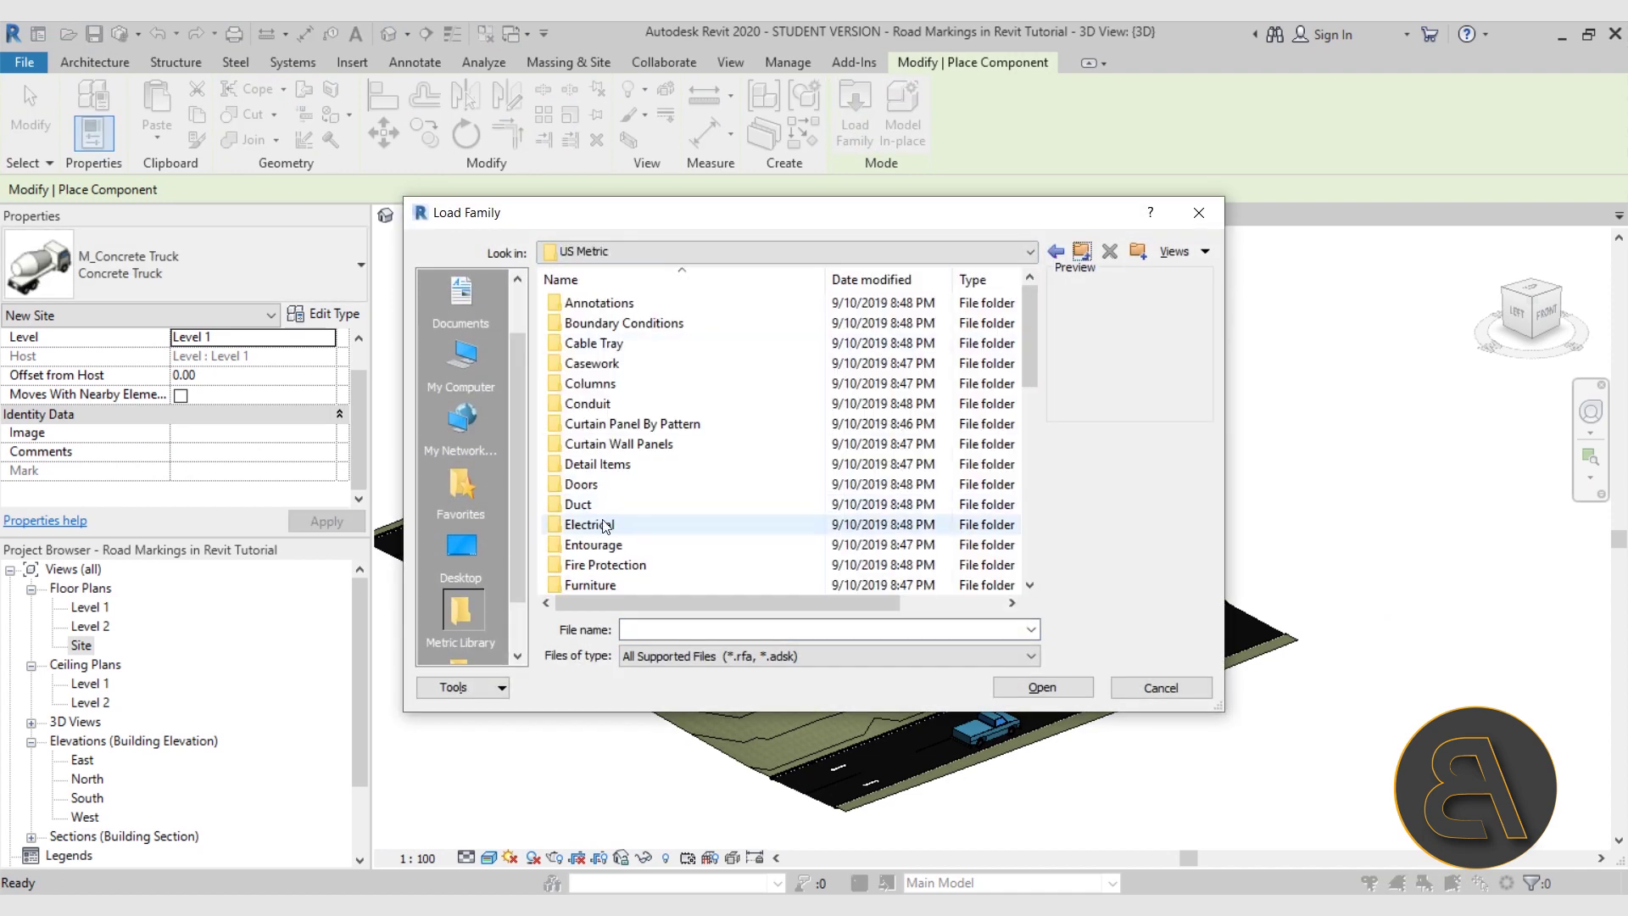
{"action": "scroll", "coordinate": [644, 496], "scroll_direction": "down", "scroll_amount": 1}
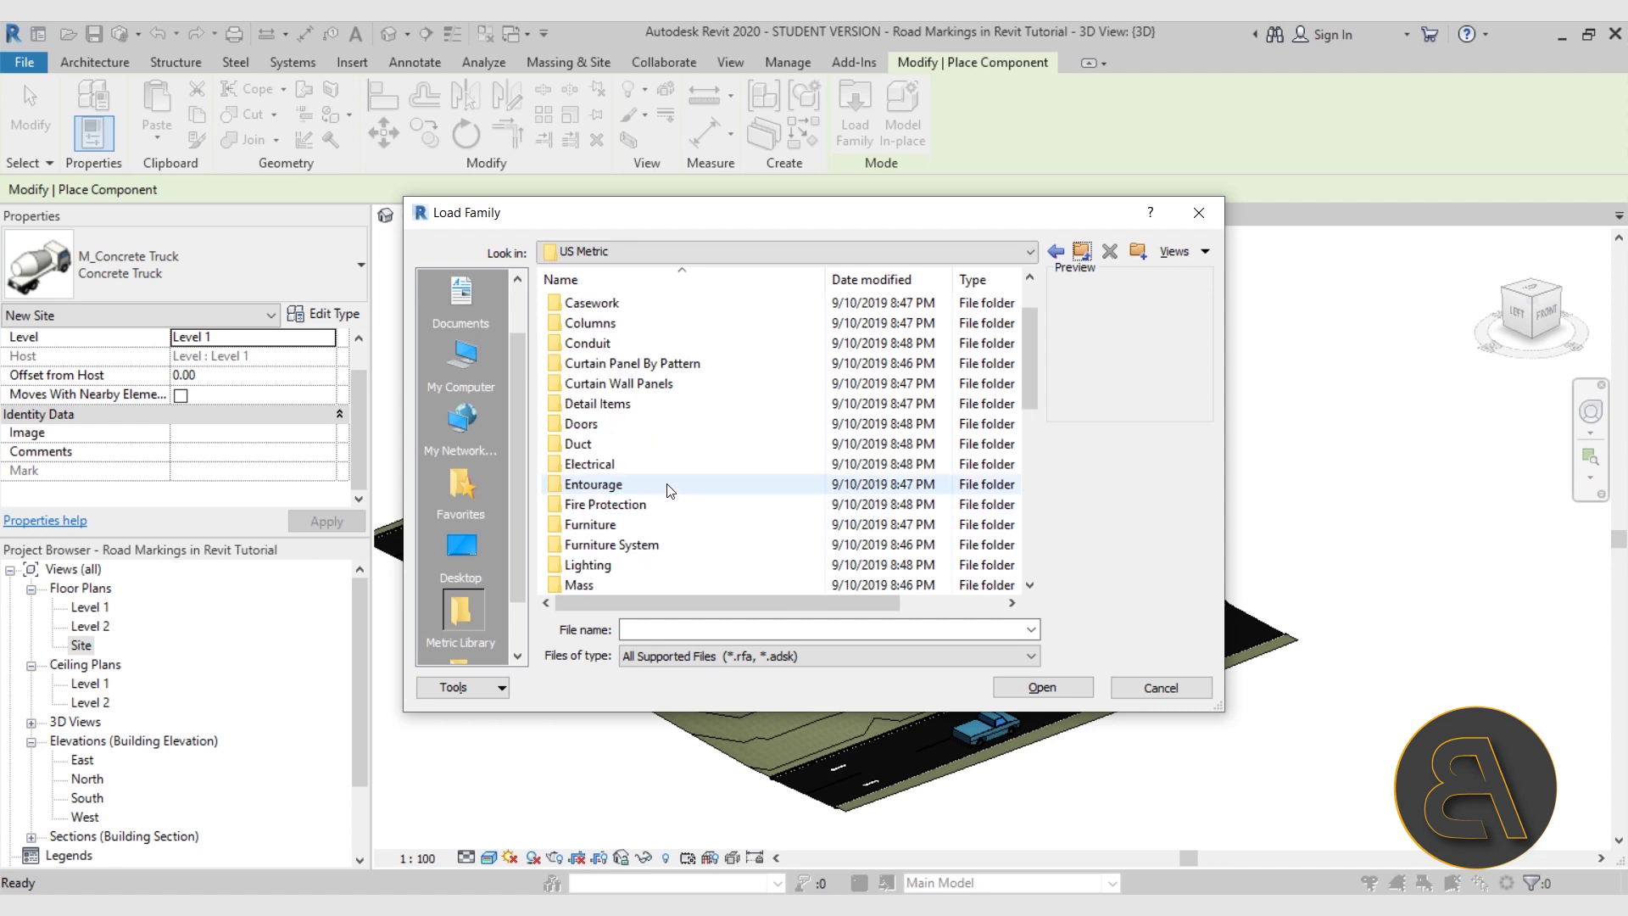
{"action": "double_click", "coordinate": [617, 485]}
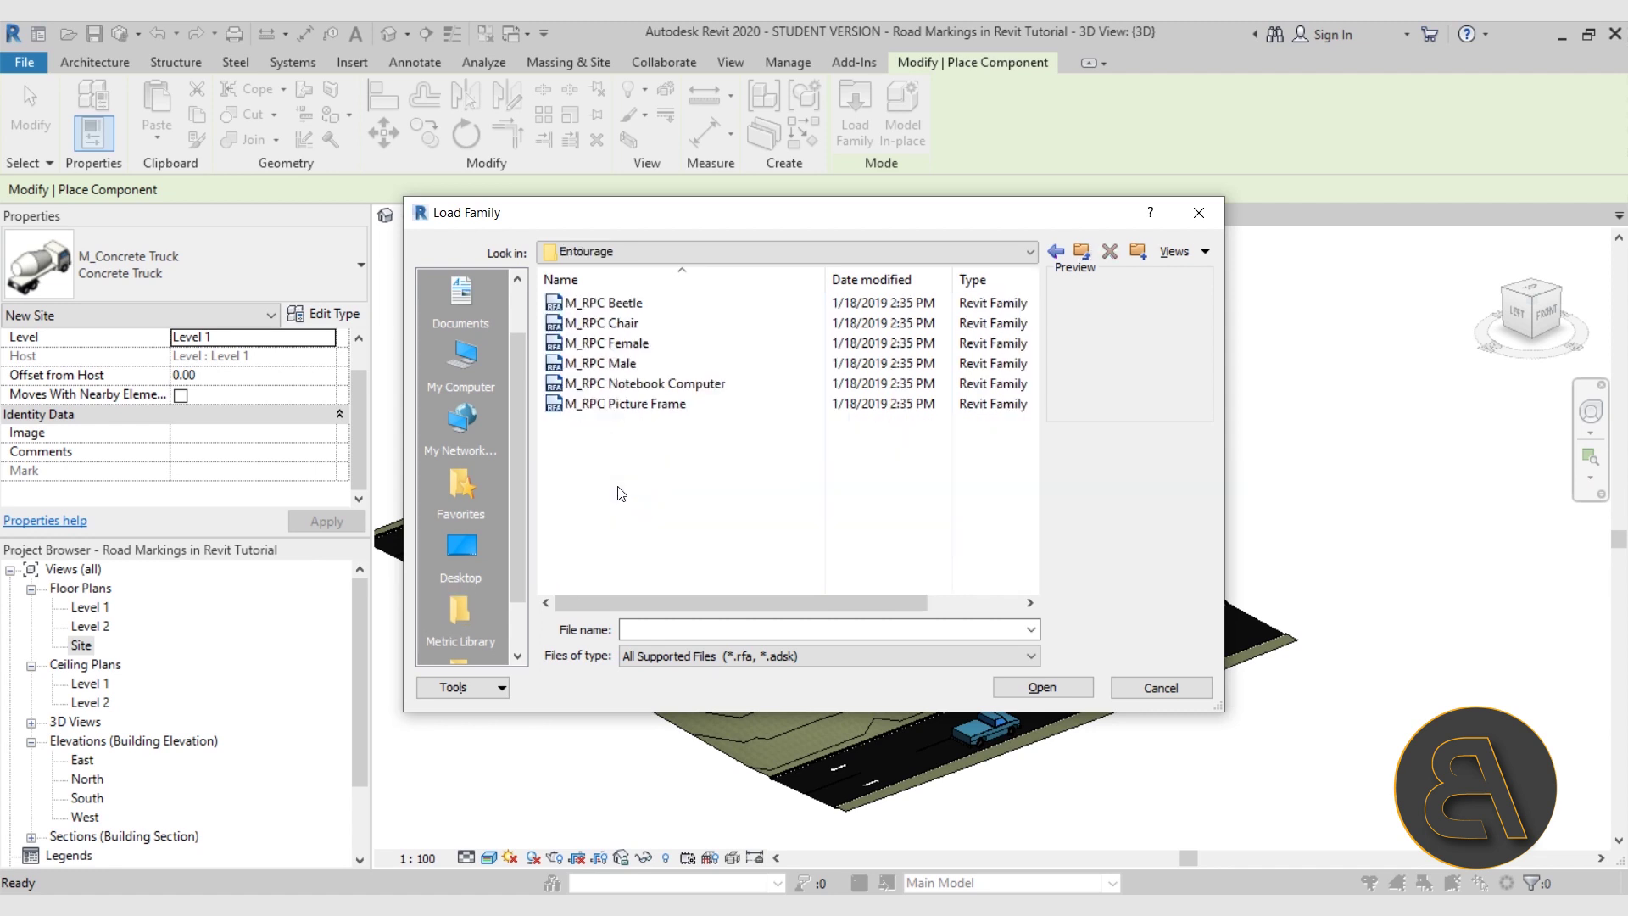
{"action": "left_click", "coordinate": [603, 303]}
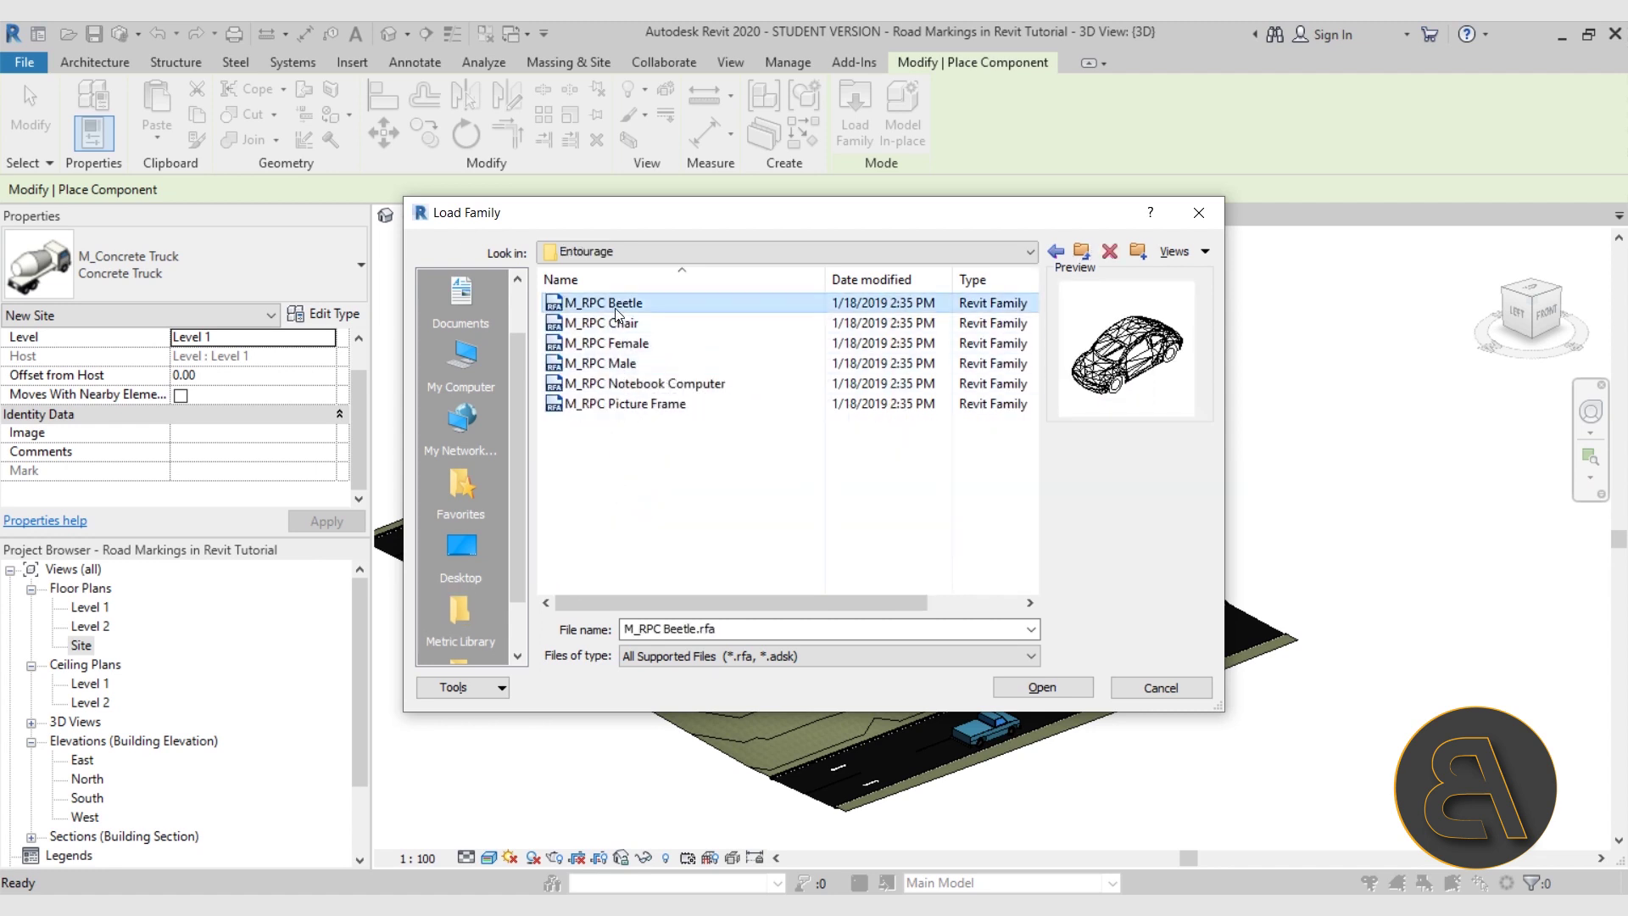
{"action": "left_click", "coordinate": [1030, 689]}
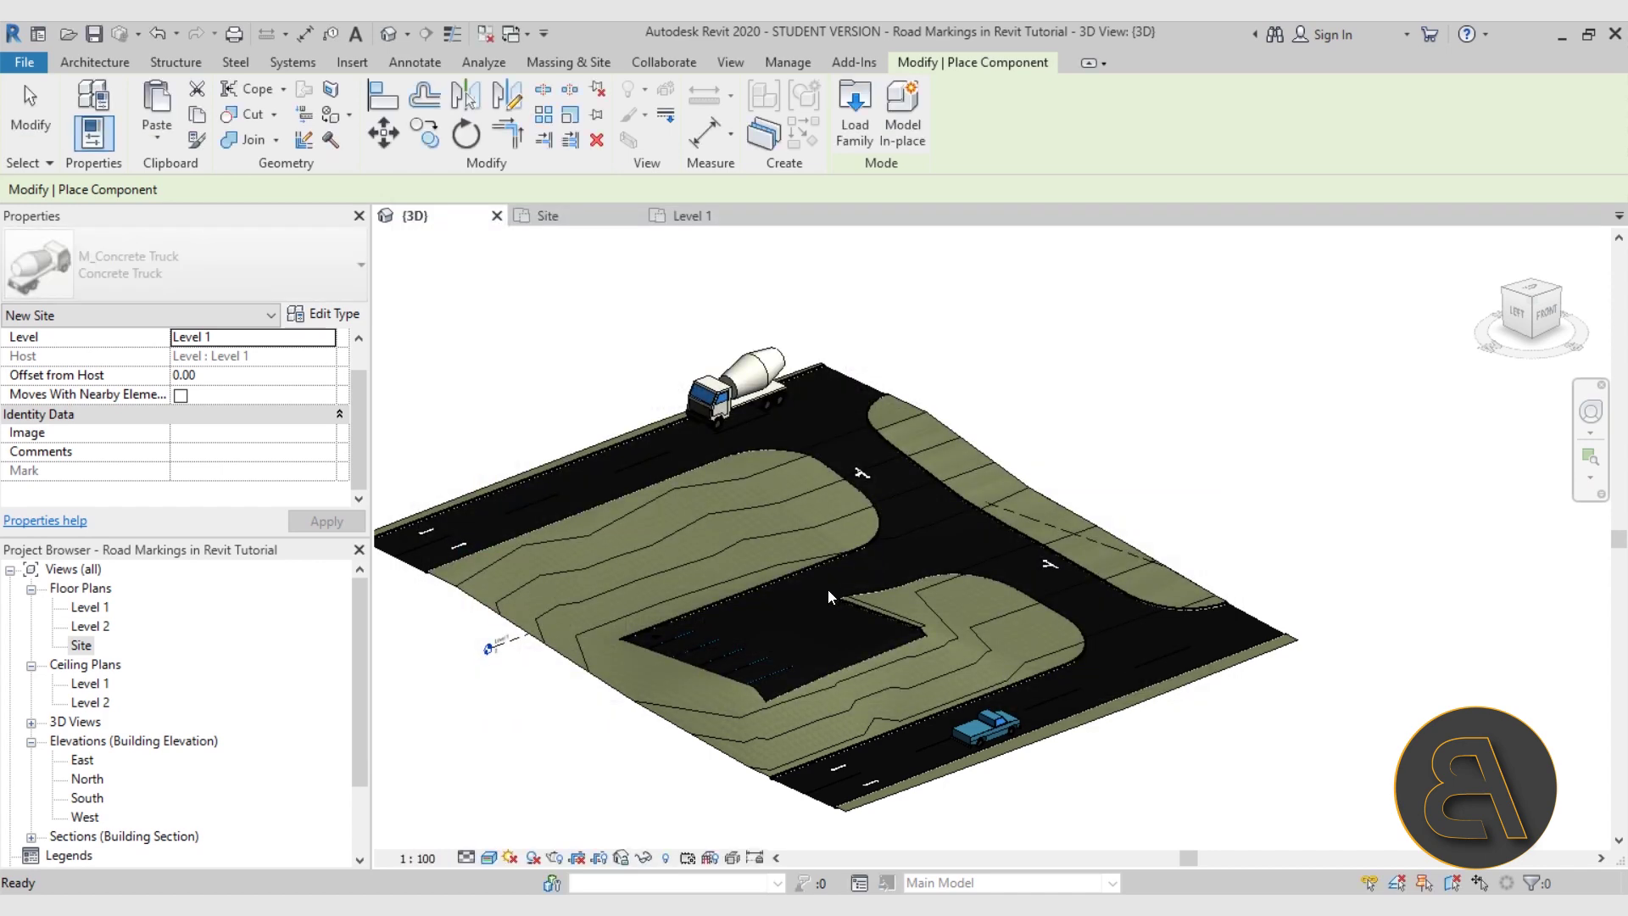
- Place the M_RPC Beetle over the parking space lines on the western side of the parking lot
{"action": "scroll", "coordinate": [778, 600], "scroll_direction": "down", "scroll_amount": 5}
{"action": "middle_click_drag", "start_coordinate": [778, 599], "coordinate": [598, 633], "text": "shift"}
{"action": "scroll", "coordinate": [597, 632], "scroll_direction": "up", "scroll_amount": 6}
{"action": "middle_click_drag", "start_coordinate": [526, 593], "coordinate": [903, 635]}
{"action": "left_click", "coordinate": [761, 636]}
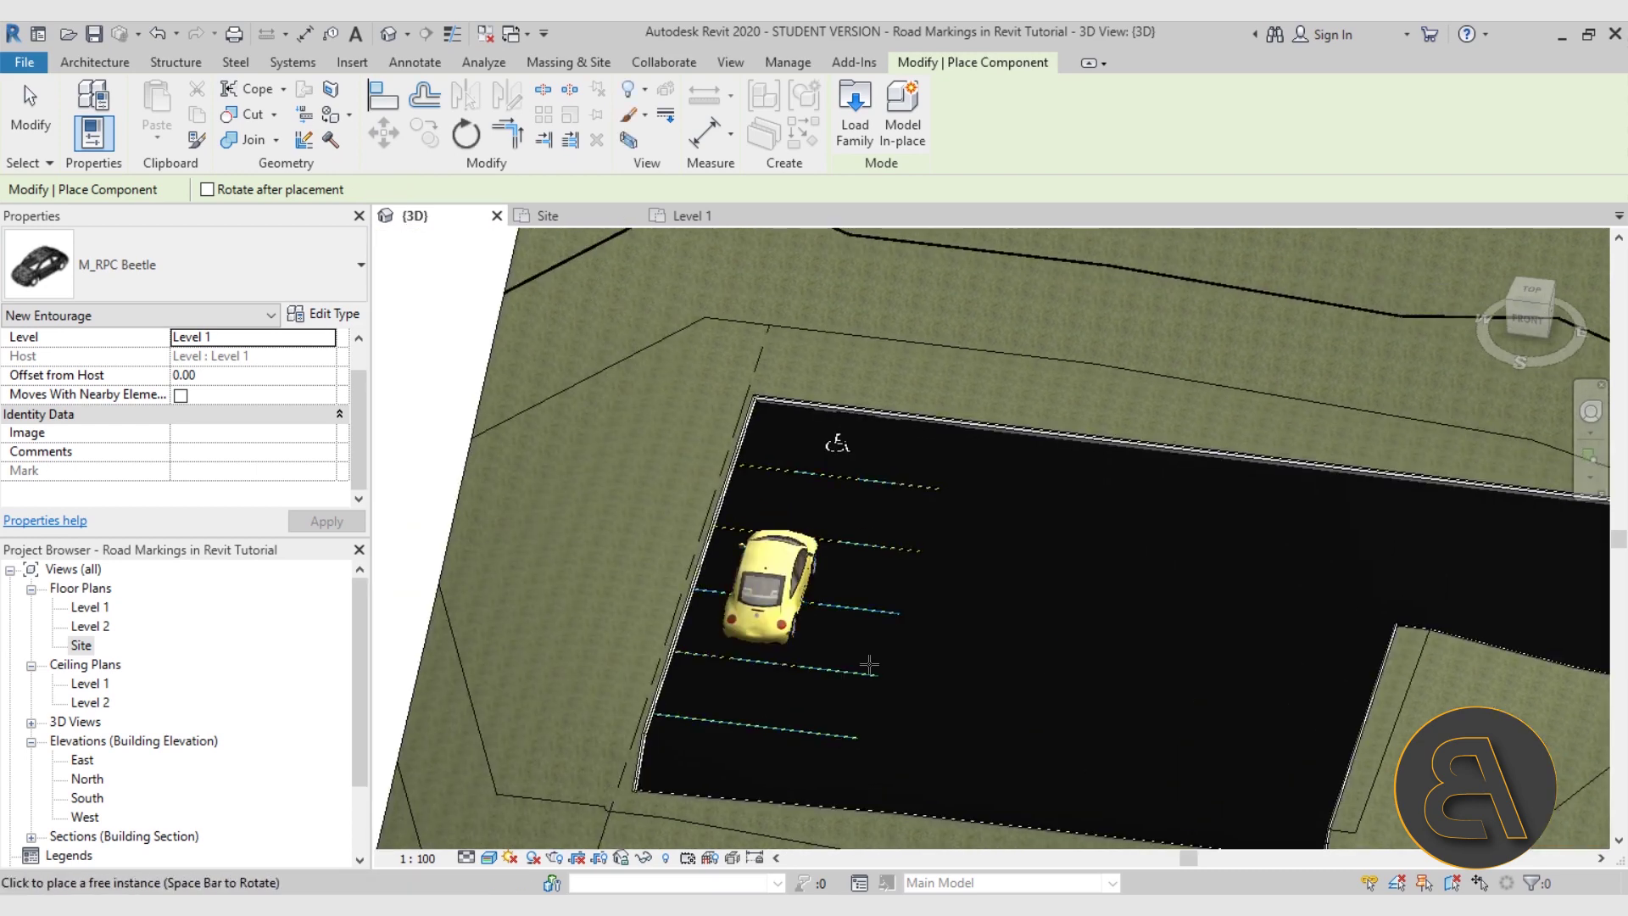
{"action": "key", "text": "Escape"}
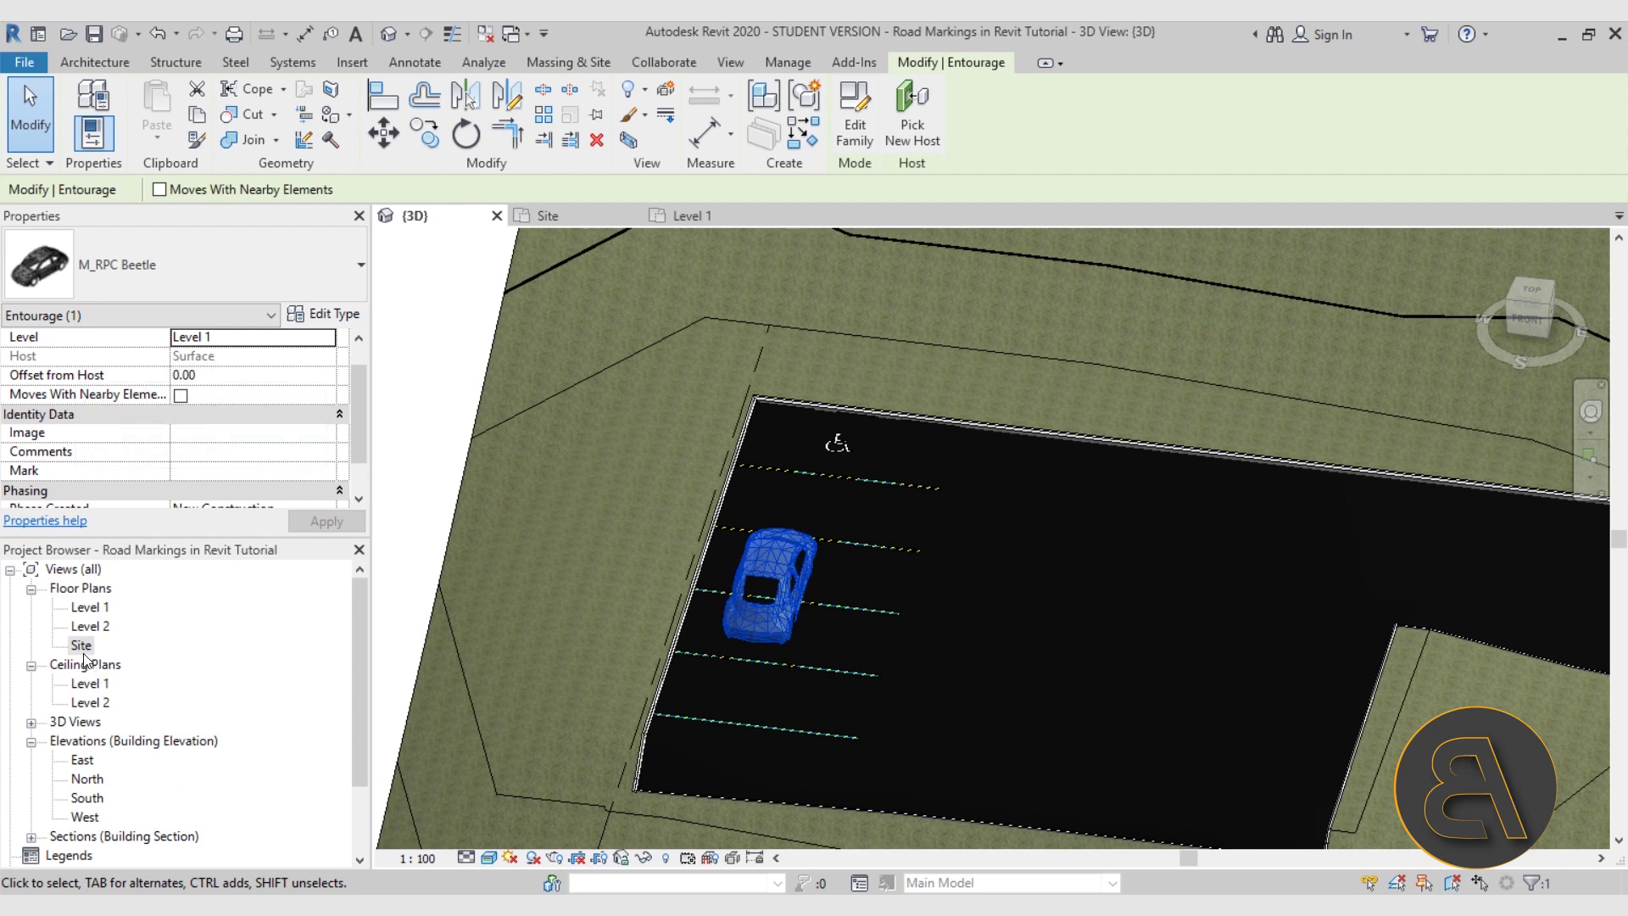
- Rotate the Beetle 90 degrees clockwise in the Site plan so it faces east, parallel to the parking lines
{"action": "double_click", "coordinate": [82, 647]}
{"action": "scroll", "coordinate": [1059, 585], "scroll_direction": "down", "scroll_amount": 3}
{"action": "middle_click_drag", "start_coordinate": [1059, 585], "coordinate": [1057, 515]}
{"action": "scroll", "coordinate": [723, 657], "scroll_direction": "up", "scroll_amount": 4}
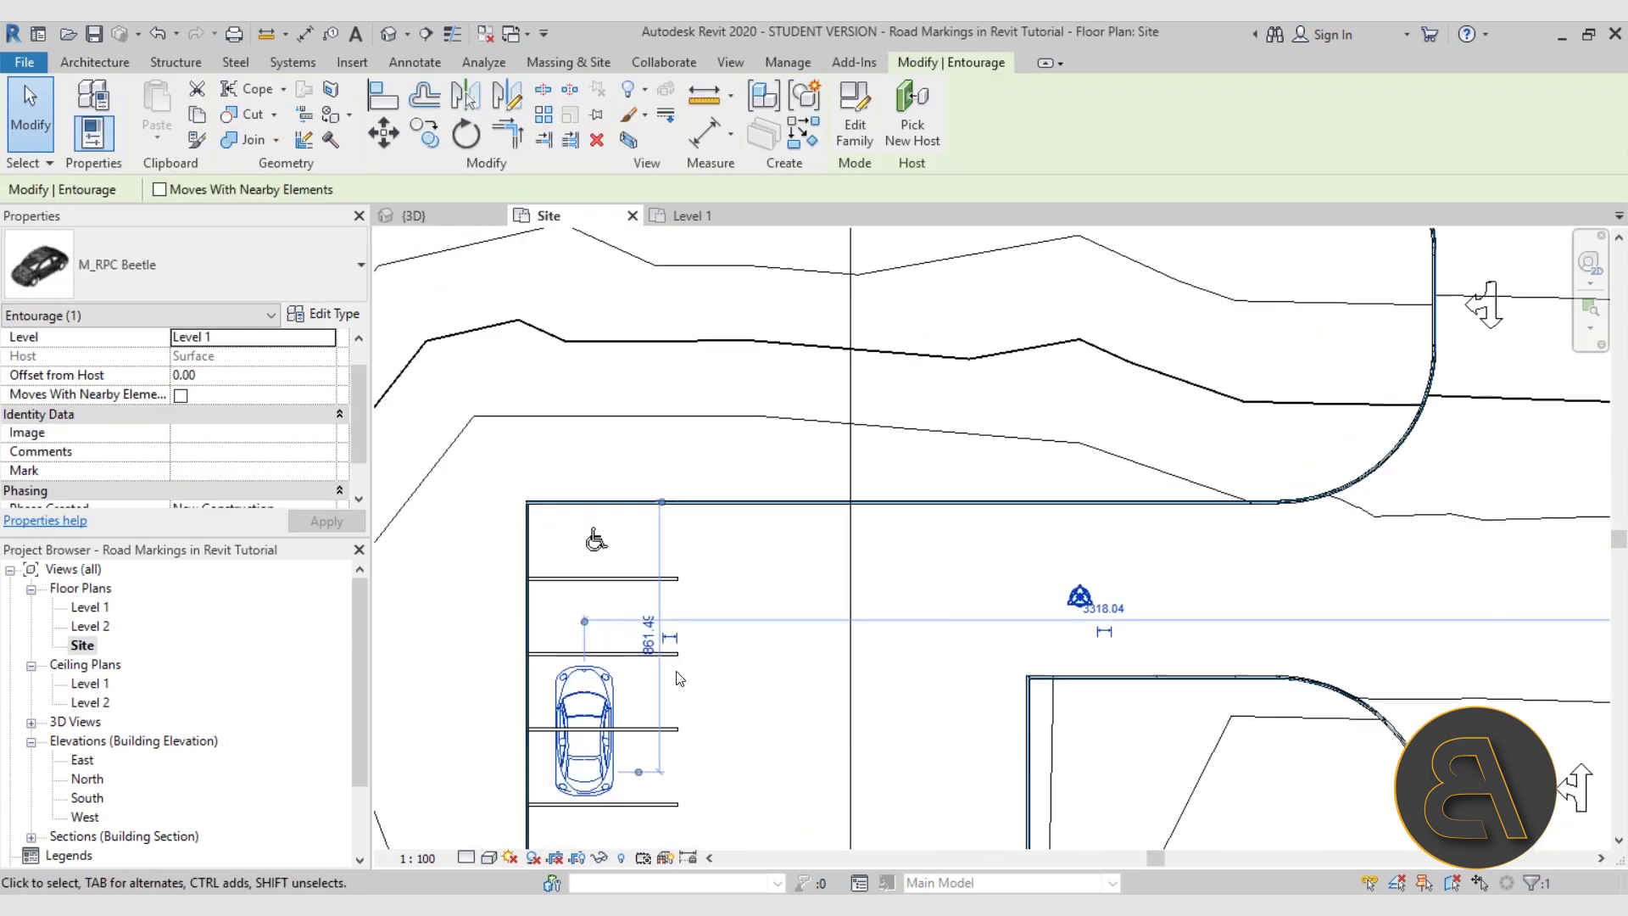
{"action": "left_click", "coordinate": [431, 136]}
{"action": "left_click", "coordinate": [466, 133]}
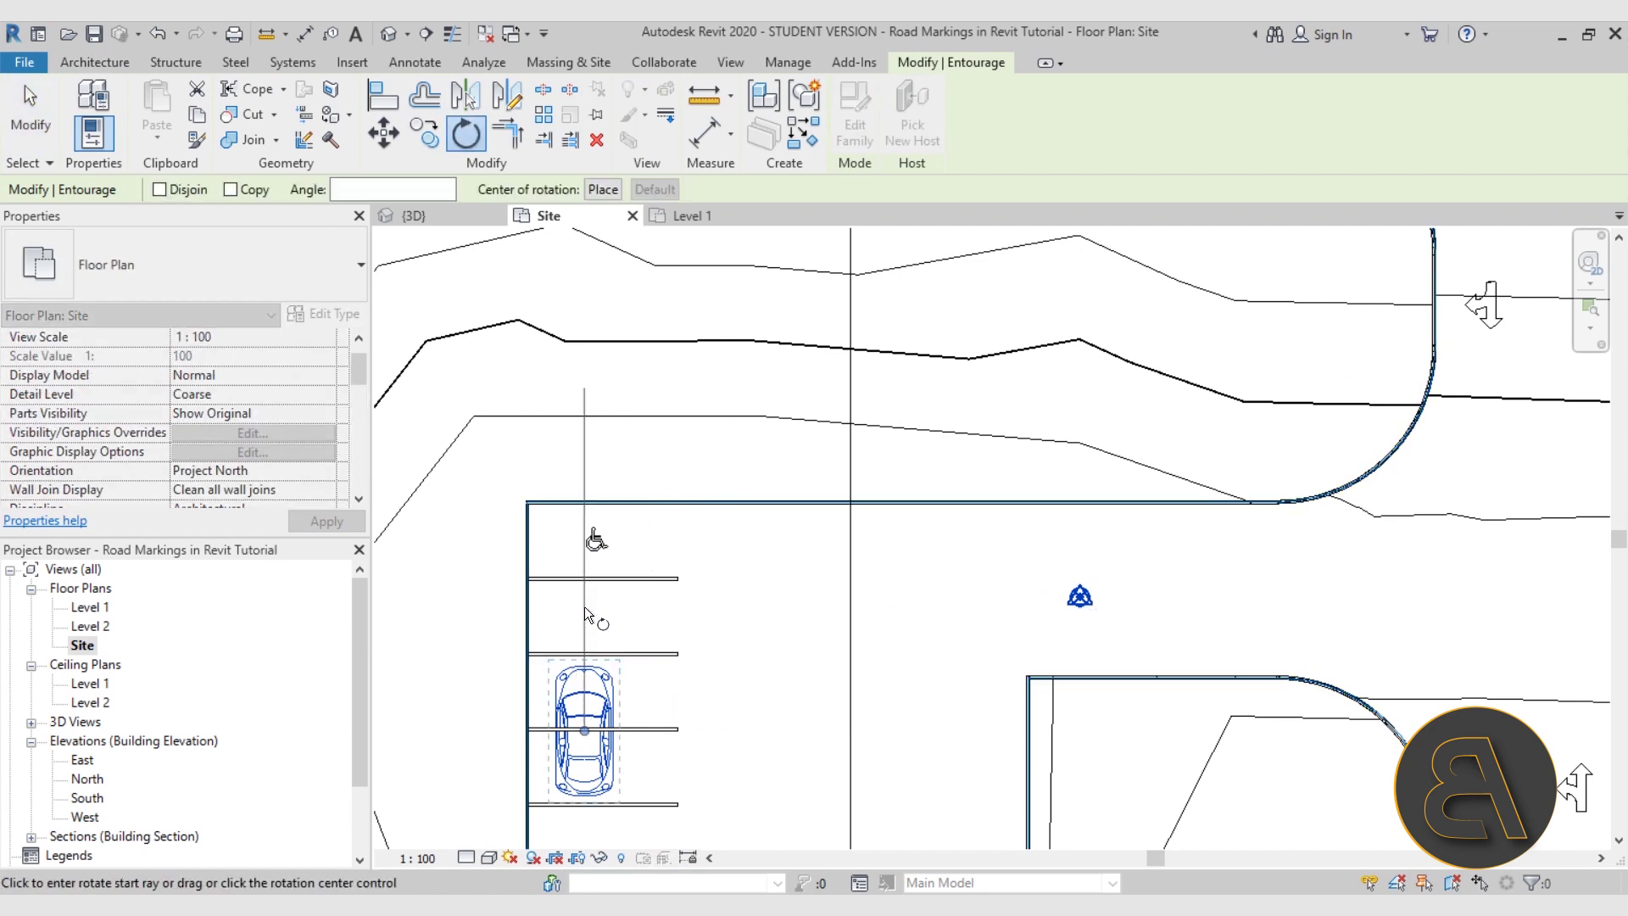
{"action": "left_click", "coordinate": [584, 607]}
{"action": "left_click", "coordinate": [761, 730]}
- Move the Beetle south so it sits inside the parking space between the third and fourth lines from the north
{"action": "middle_click_drag", "start_coordinate": [703, 752], "coordinate": [806, 528]}
{"action": "scroll", "coordinate": [739, 527], "scroll_direction": "up", "scroll_amount": 2}
{"action": "left_click_drag", "start_coordinate": [740, 525], "coordinate": [765, 577]}
{"action": "left_click", "coordinate": [937, 668]}
{"action": "scroll", "coordinate": [840, 527], "scroll_direction": "down", "scroll_amount": 4}
- Examine the parked Beetle in the 3D view, both close up and together with the surrounding site
{"action": "left_click", "coordinate": [413, 215]}
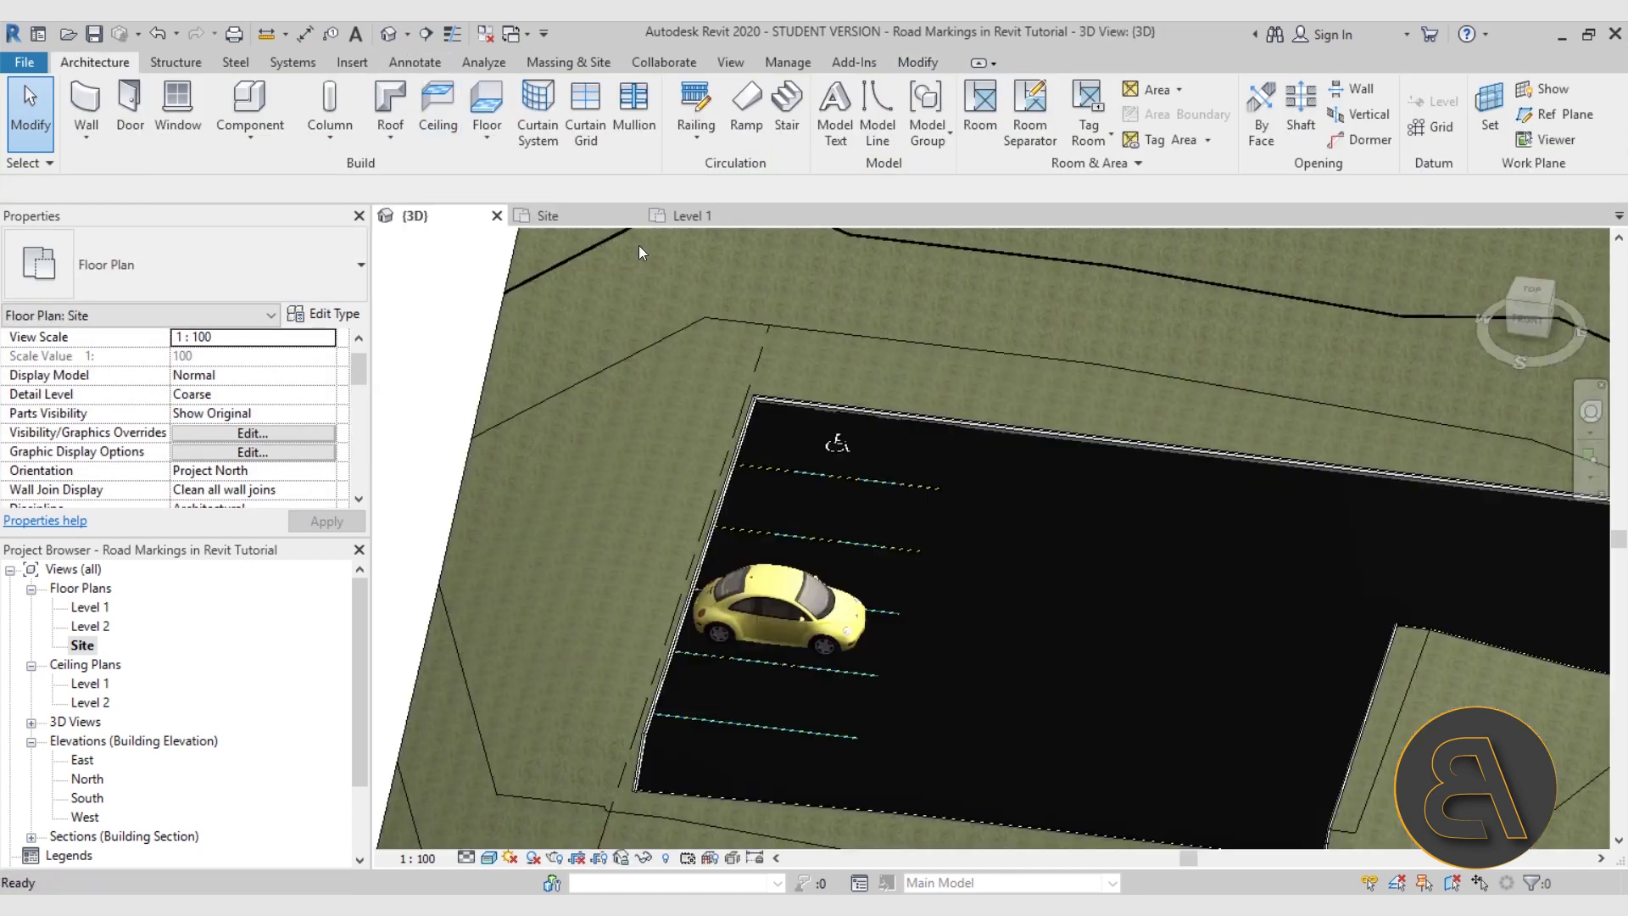
{"action": "middle_click_drag", "start_coordinate": [980, 507], "coordinate": [1005, 643], "text": "shift"}
{"action": "scroll", "coordinate": [1006, 643], "scroll_direction": "up", "scroll_amount": 5}
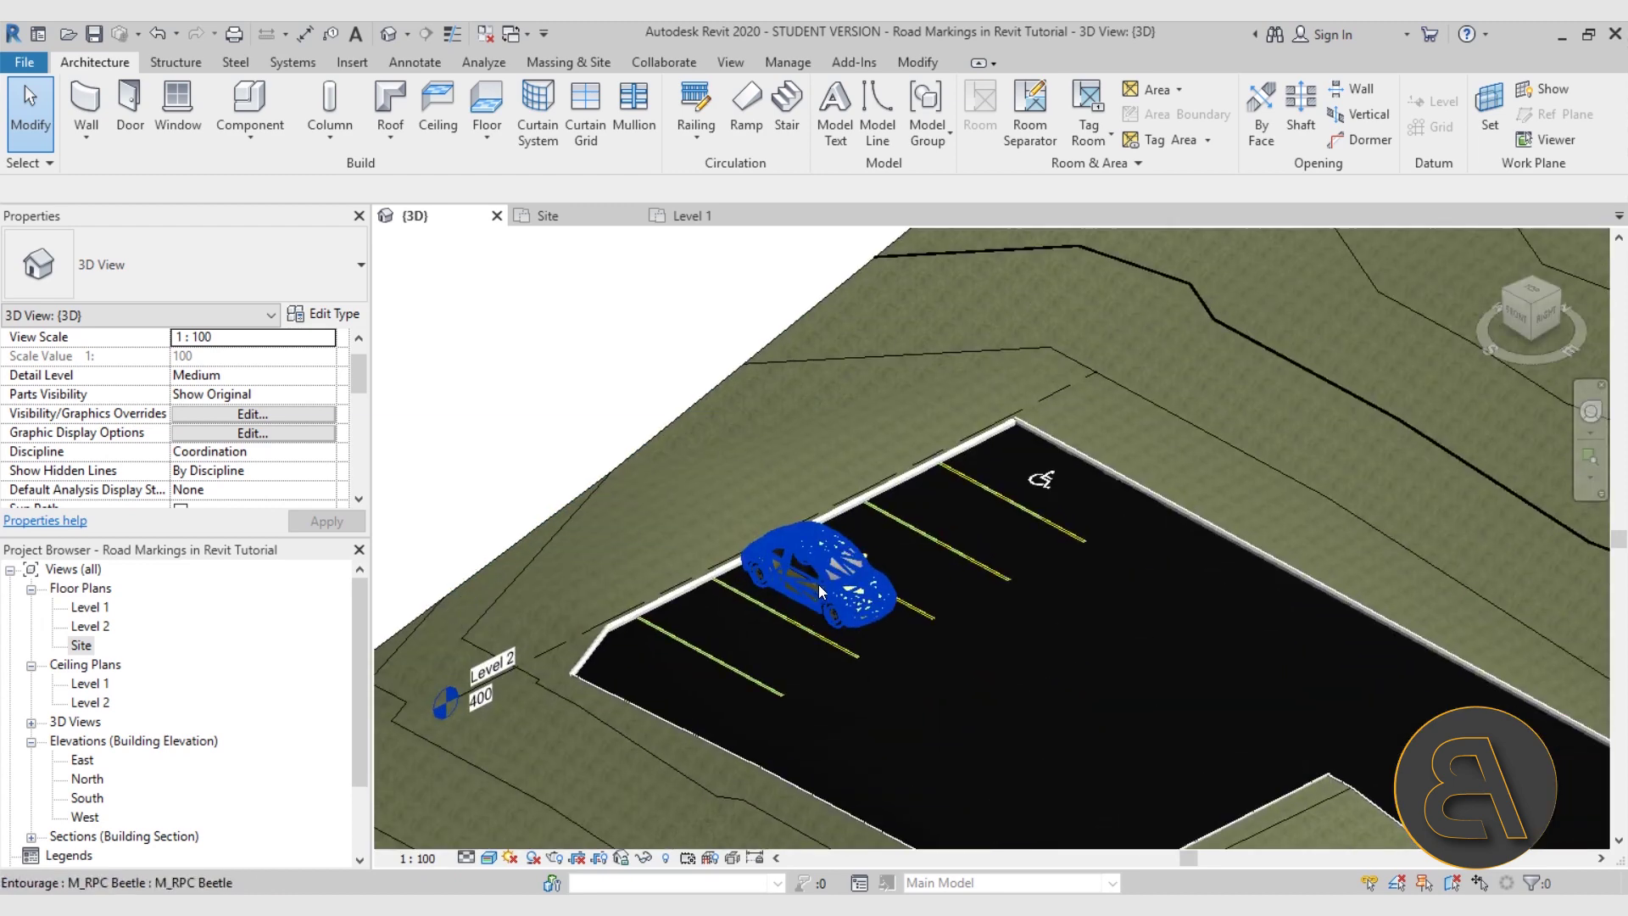
{"action": "scroll", "coordinate": [817, 584], "scroll_direction": "up", "scroll_amount": 3}
{"action": "scroll", "coordinate": [712, 409], "scroll_direction": "down", "scroll_amount": 2}
{"action": "scroll", "coordinate": [712, 409], "scroll_direction": "down", "scroll_amount": 3}
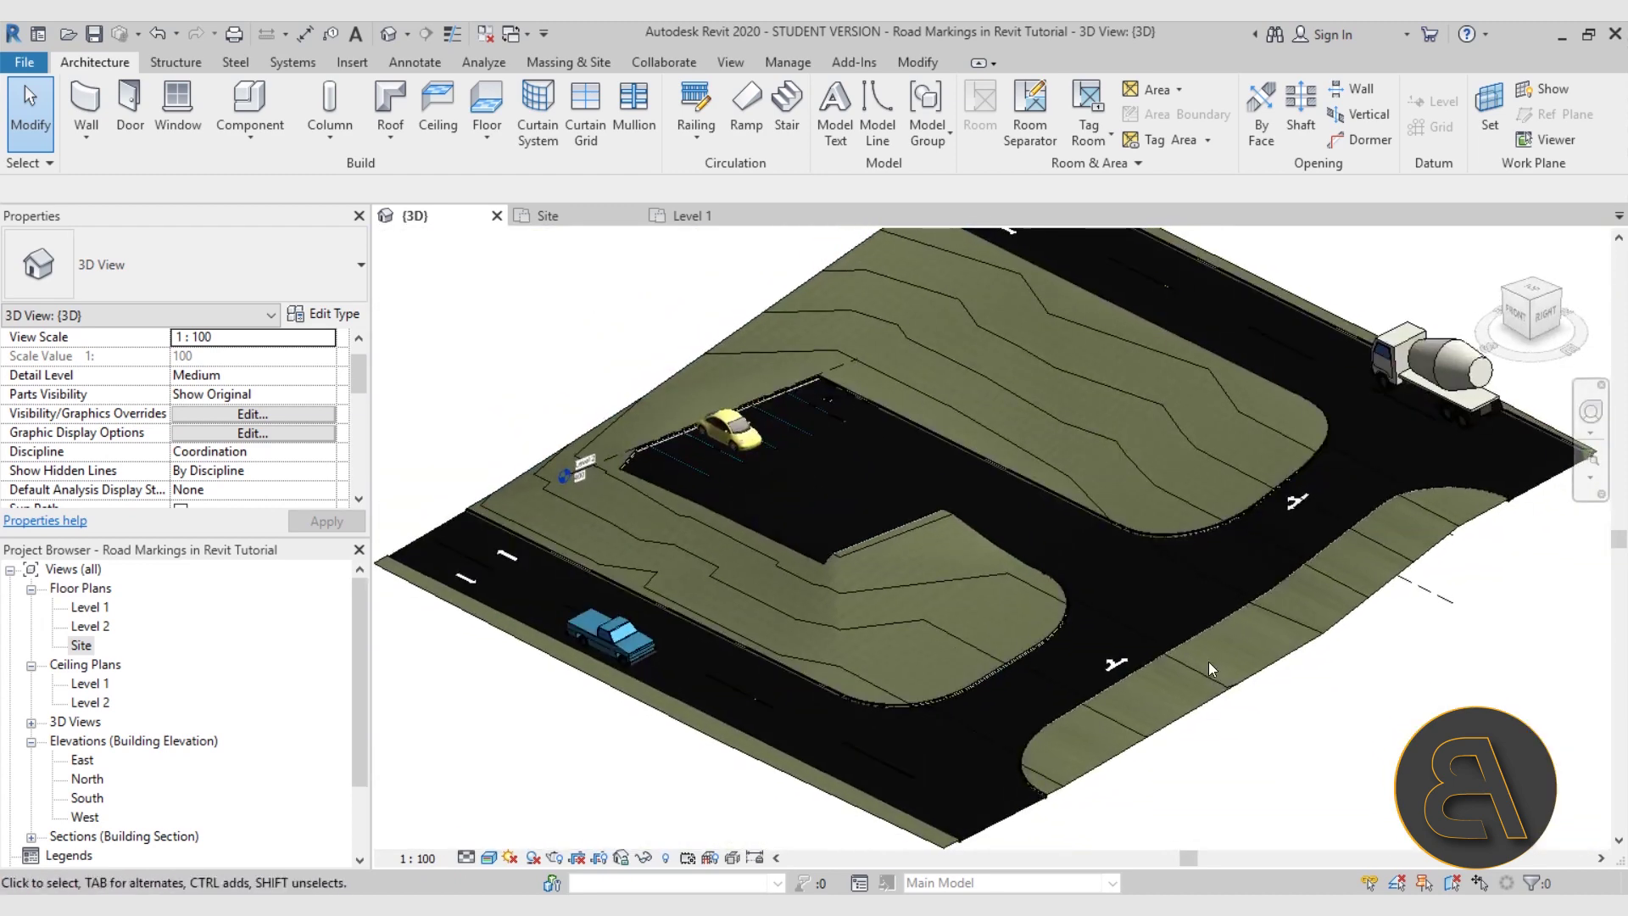
{"action": "scroll", "coordinate": [795, 469], "scroll_direction": "up", "scroll_amount": 5}
{"action": "scroll", "coordinate": [565, 389], "scroll_direction": "up", "scroll_amount": 3}
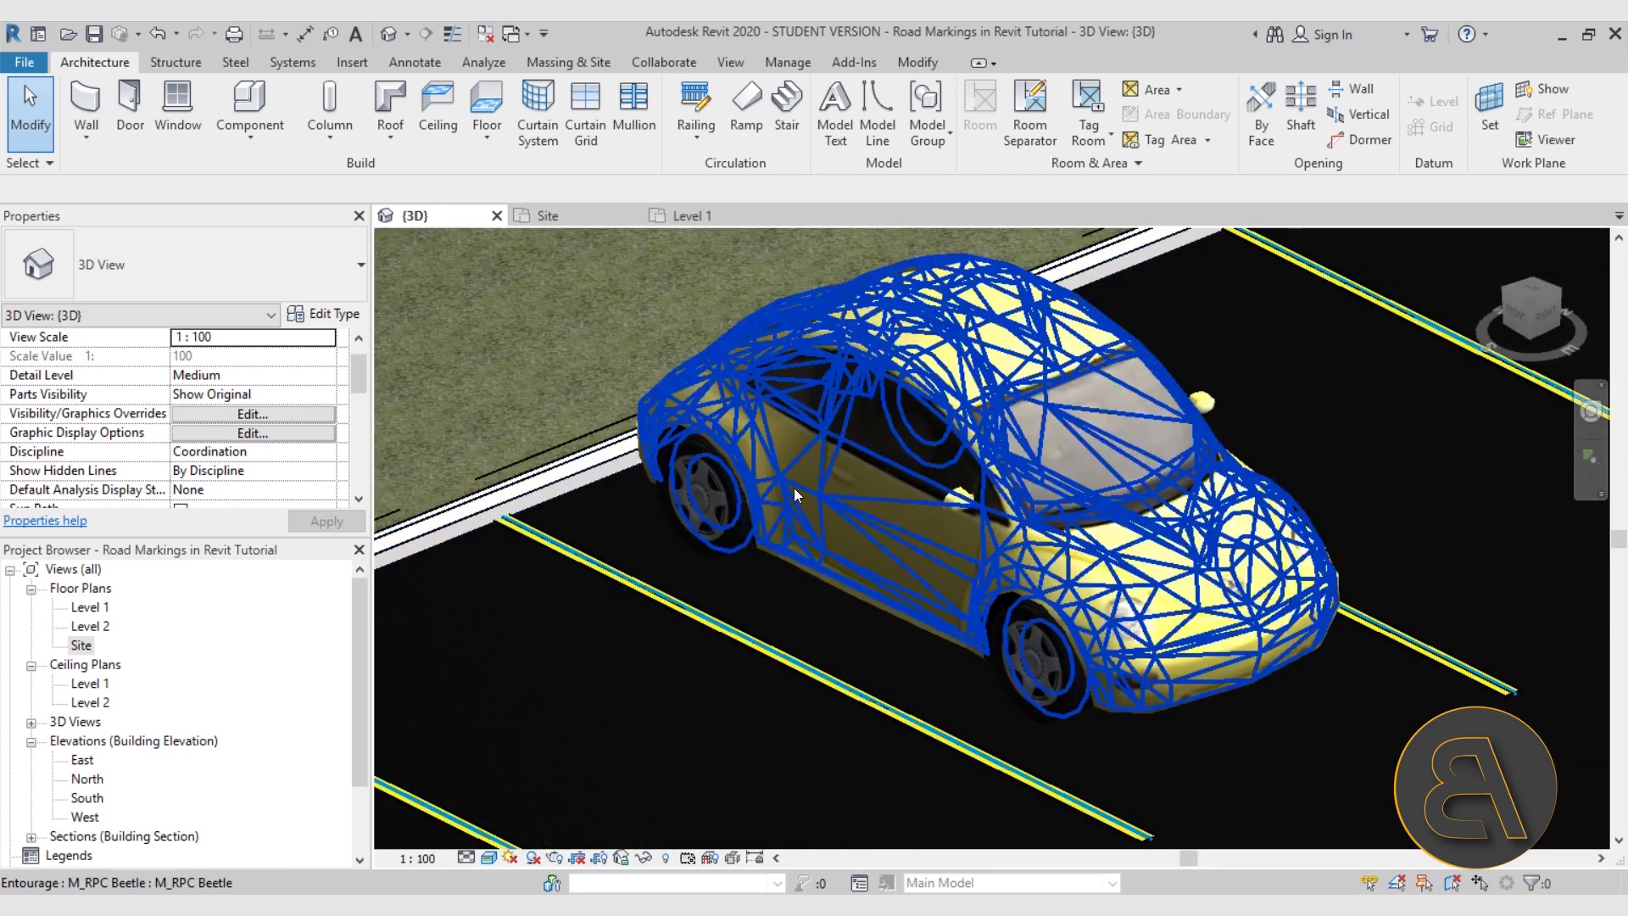
{"action": "scroll", "coordinate": [695, 288], "scroll_direction": "down", "scroll_amount": 2}
{"action": "scroll", "coordinate": [869, 343], "scroll_direction": "up", "scroll_amount": 4}
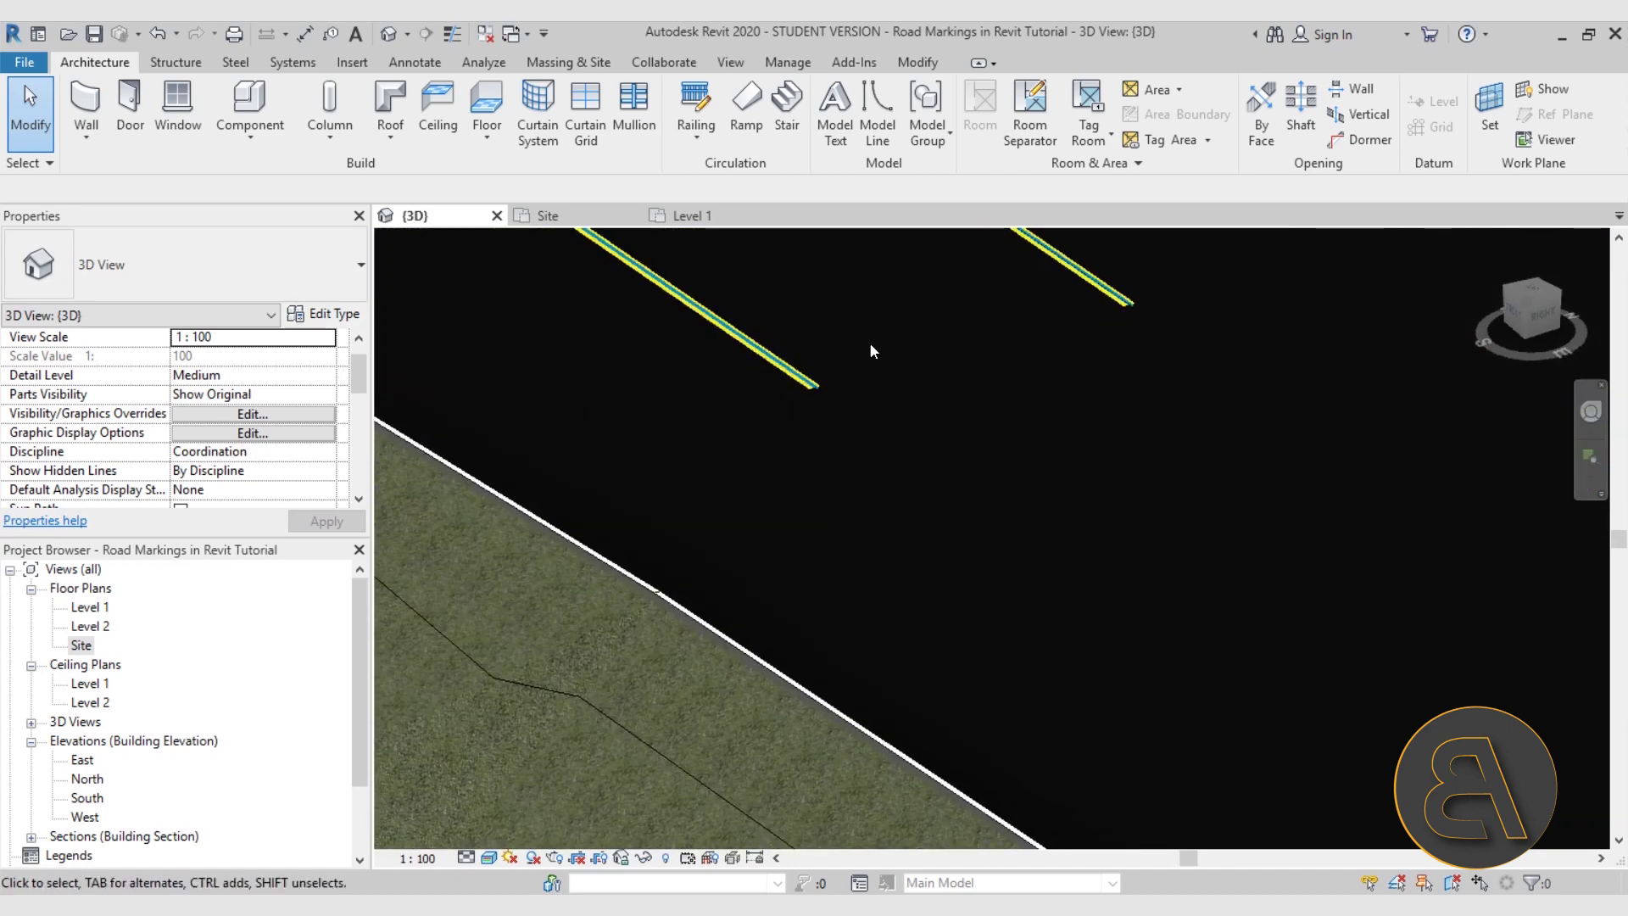
{"action": "scroll", "coordinate": [868, 342], "scroll_direction": "down", "scroll_amount": 5}
{"action": "scroll", "coordinate": [653, 568], "scroll_direction": "up", "scroll_amount": 5}
{"action": "scroll", "coordinate": [716, 553], "scroll_direction": "down", "scroll_amount": 5}
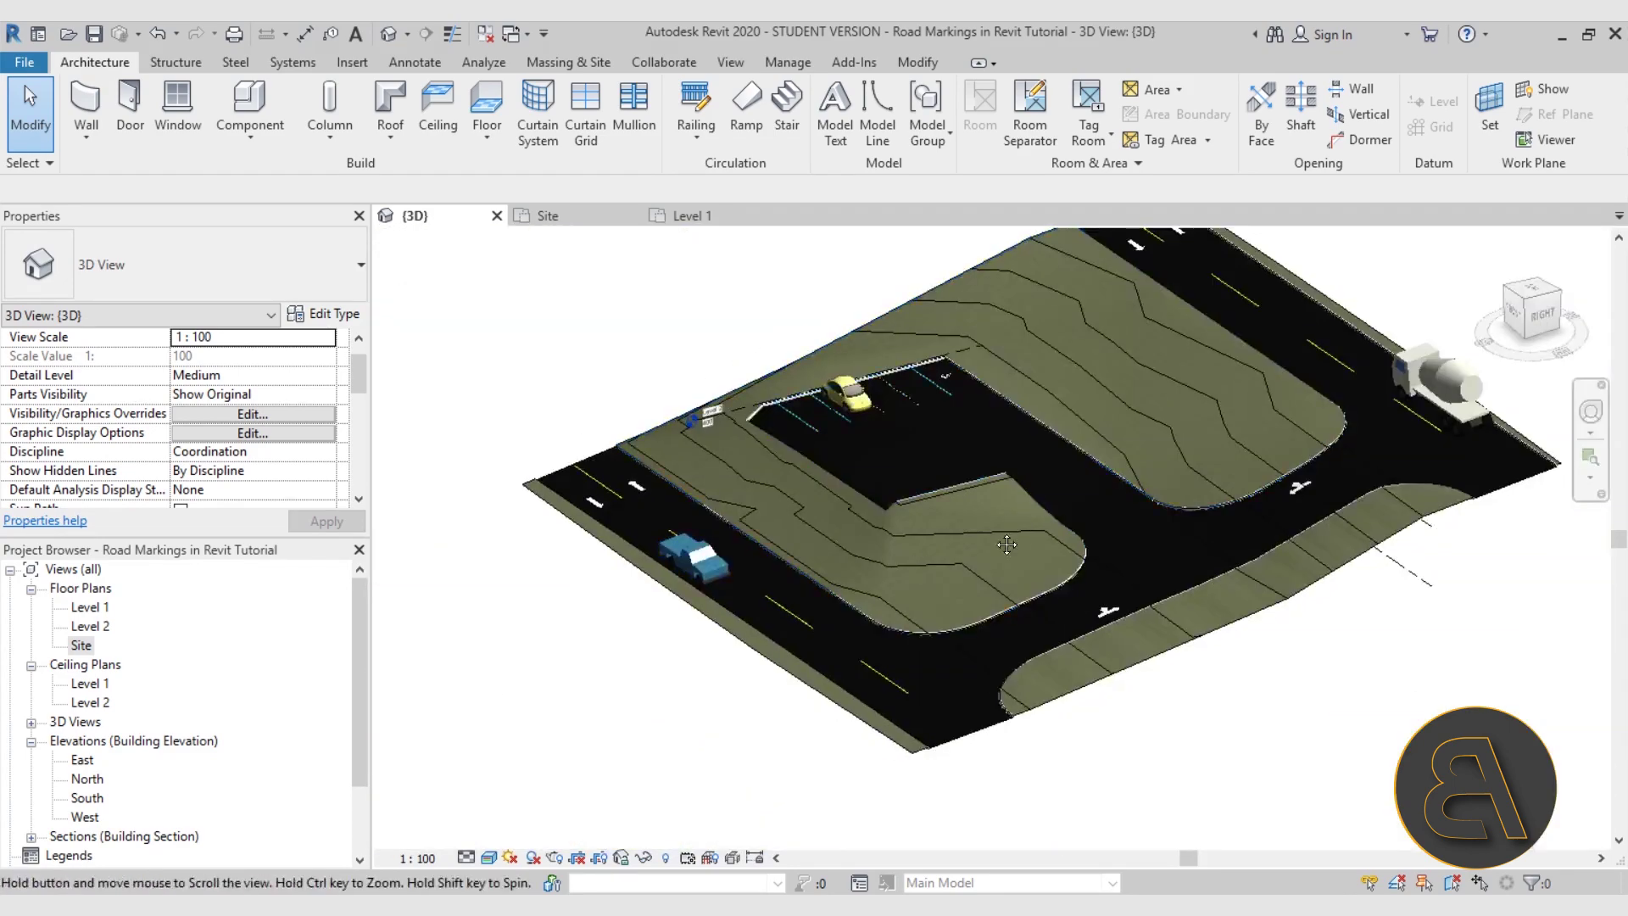
- Examine the road curbs, arrow markings, northernmost parking space and the whole site with its vehicles from several 3D angles
{"action": "scroll", "coordinate": [1001, 570], "scroll_direction": "up", "scroll_amount": 5}
{"action": "middle_click_drag", "start_coordinate": [1000, 570], "coordinate": [1017, 432], "text": "shift"}
{"action": "scroll", "coordinate": [1001, 416], "scroll_direction": "down", "scroll_amount": 4}
{"action": "scroll", "coordinate": [1000, 413], "scroll_direction": "down", "scroll_amount": 3}
{"action": "scroll", "coordinate": [806, 517], "scroll_direction": "up", "scroll_amount": 4}
{"action": "middle_click_drag", "start_coordinate": [806, 516], "coordinate": [817, 719], "text": "shift"}
{"action": "scroll", "coordinate": [995, 671], "scroll_direction": "up", "scroll_amount": 5}
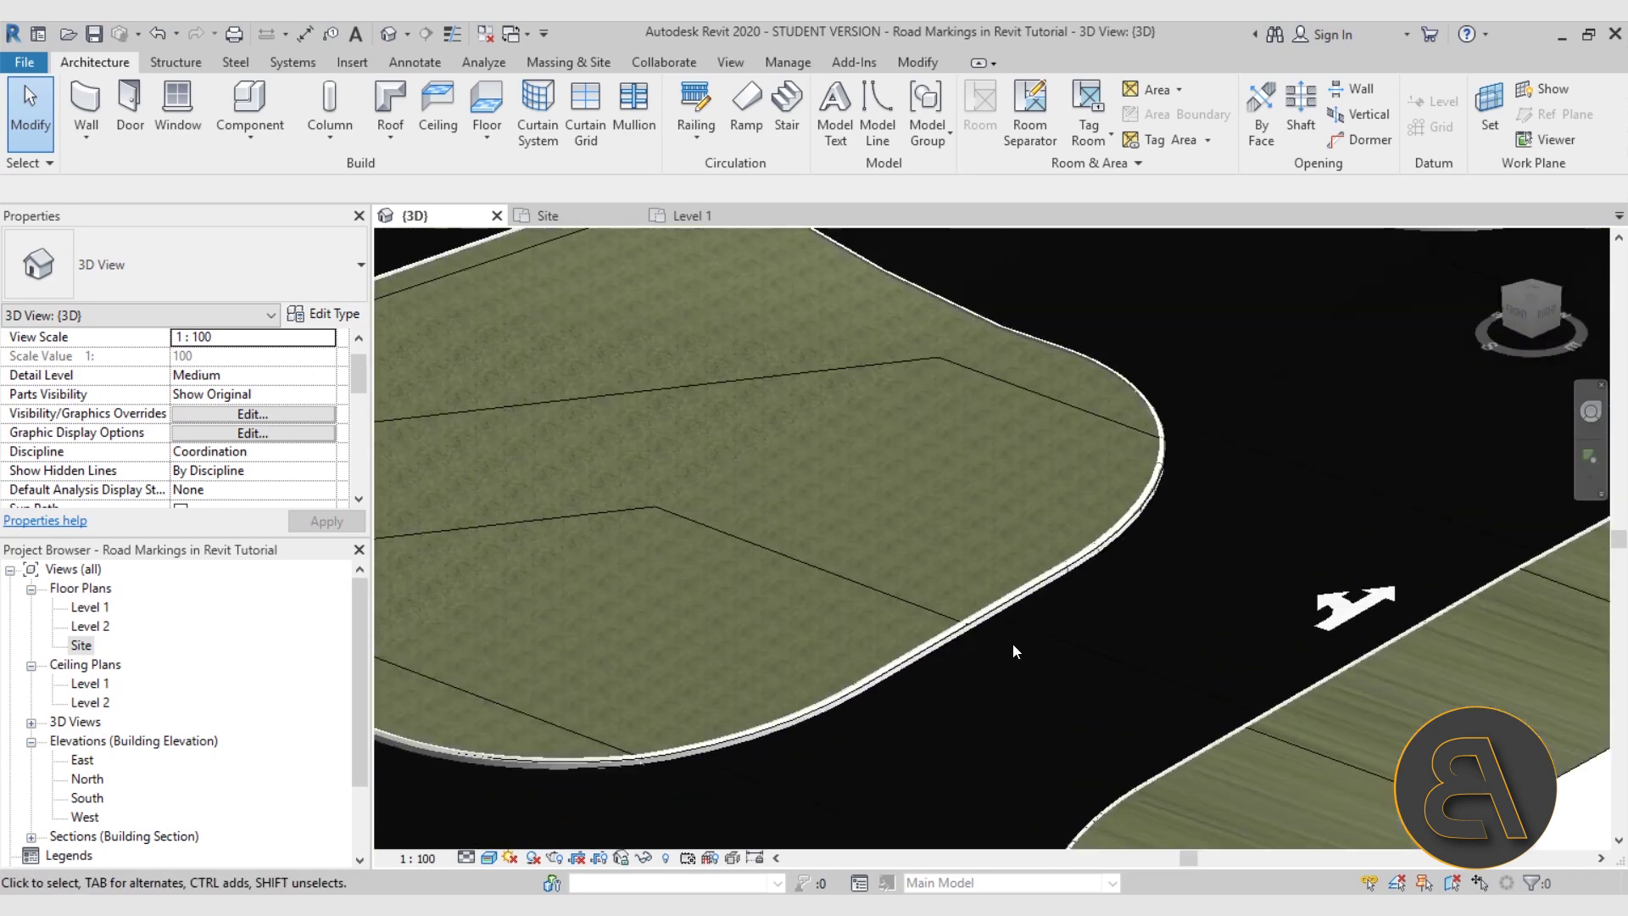
{"action": "scroll", "coordinate": [1013, 643], "scroll_direction": "down", "scroll_amount": 5}
{"action": "scroll", "coordinate": [726, 471], "scroll_direction": "up", "scroll_amount": 2}
{"action": "scroll", "coordinate": [731, 449], "scroll_direction": "up", "scroll_amount": 3}
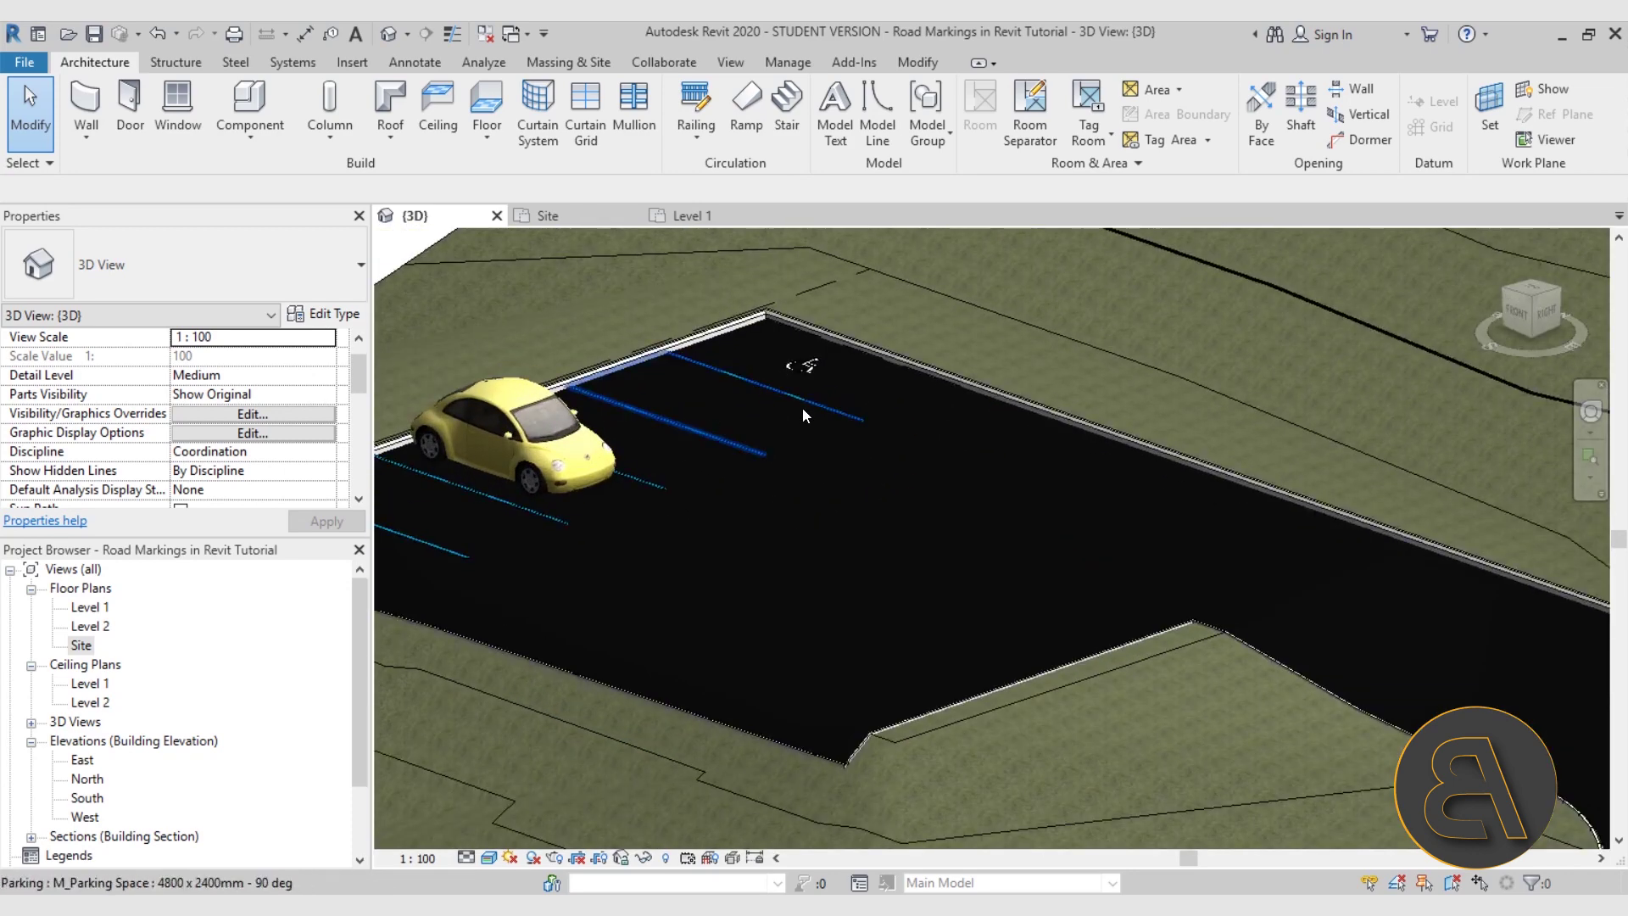
{"action": "left_click", "coordinate": [800, 411]}
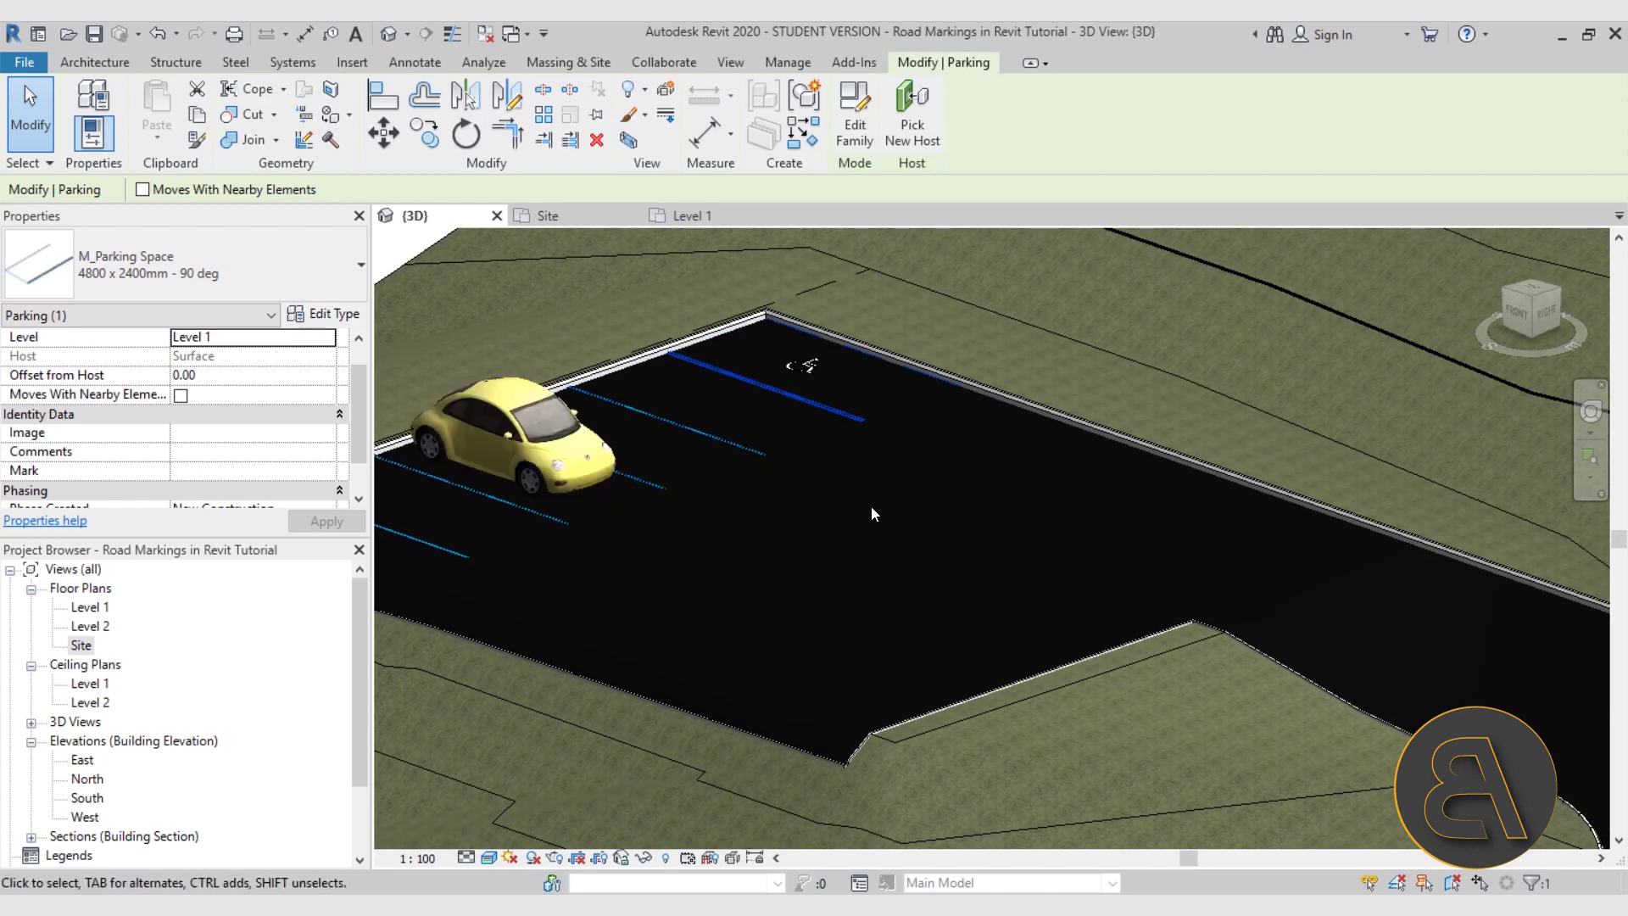
{"action": "key", "text": "Escape"}
{"action": "scroll", "coordinate": [872, 505], "scroll_direction": "down", "scroll_amount": 5}
{"action": "middle_click_drag", "start_coordinate": [882, 512], "coordinate": [806, 535]}
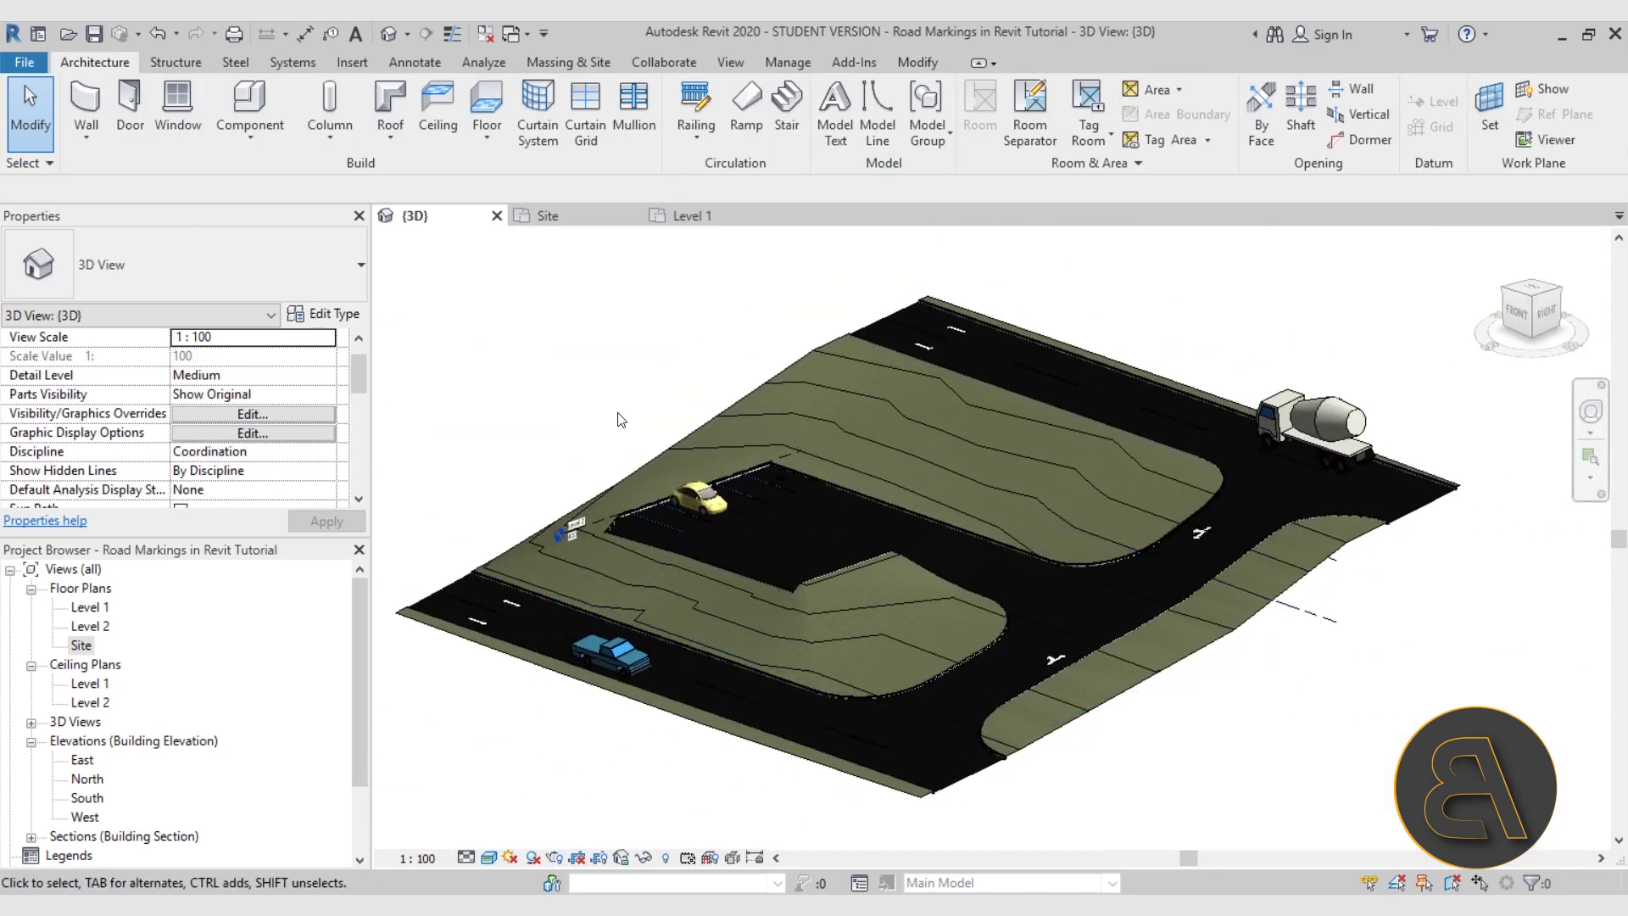
{"action": "scroll", "coordinate": [598, 417], "scroll_direction": "up", "scroll_amount": 2}
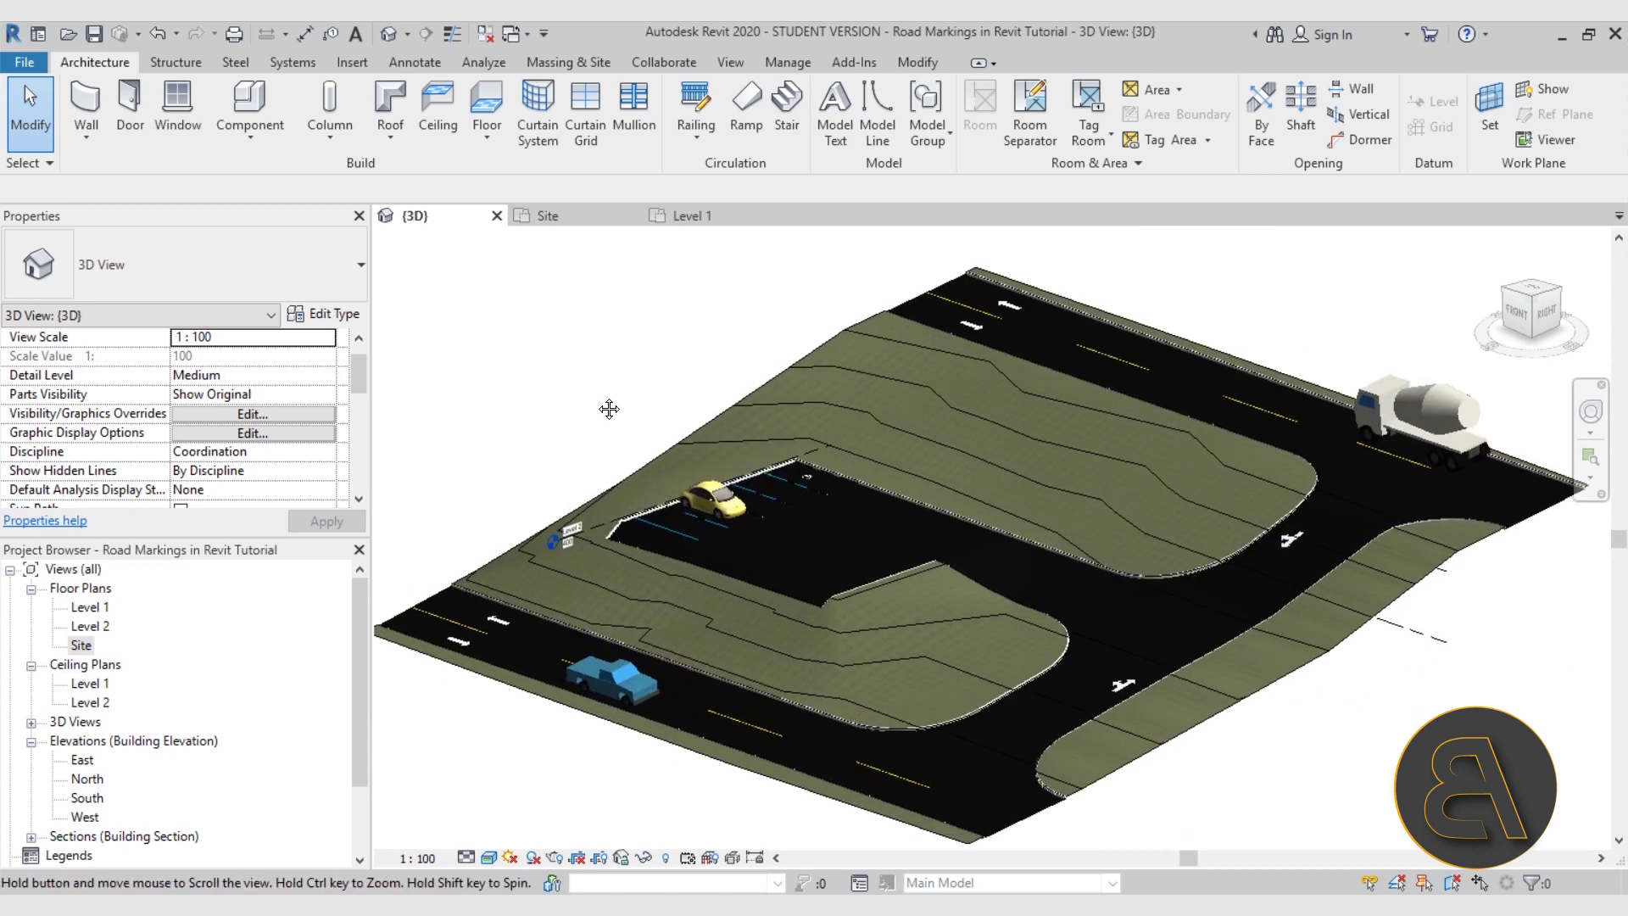